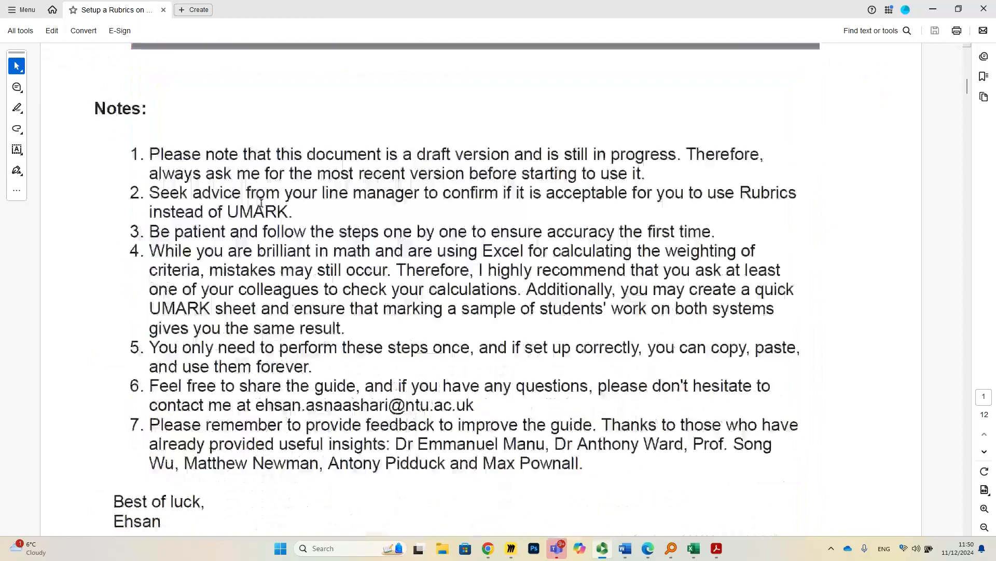
Step: Read the Chapter 1 steps for creating a rubric on NOW in the setup guide
scroll(268, 202, "down", 5)
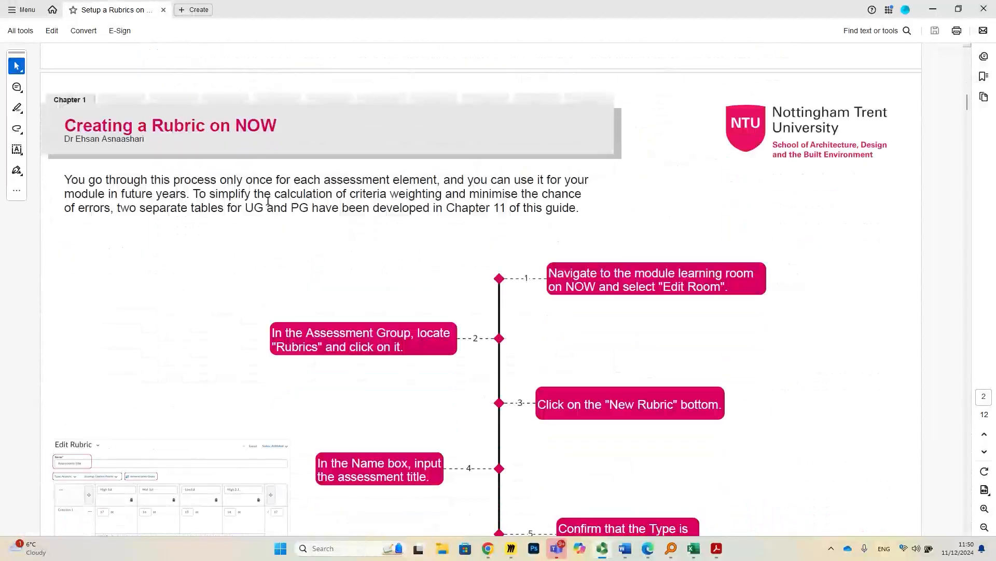
scroll(283, 202, "down", 5)
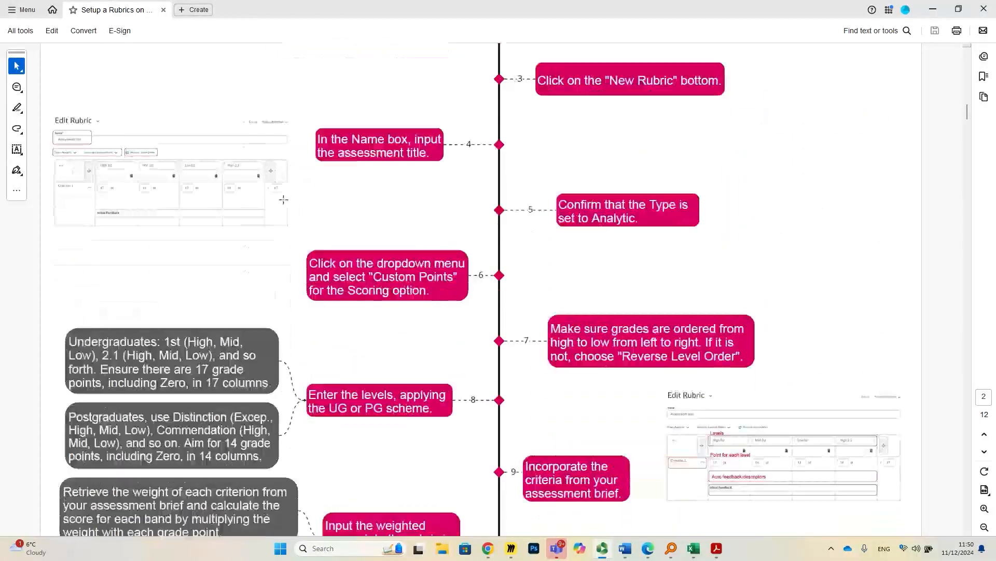
scroll(283, 202, "down", 5)
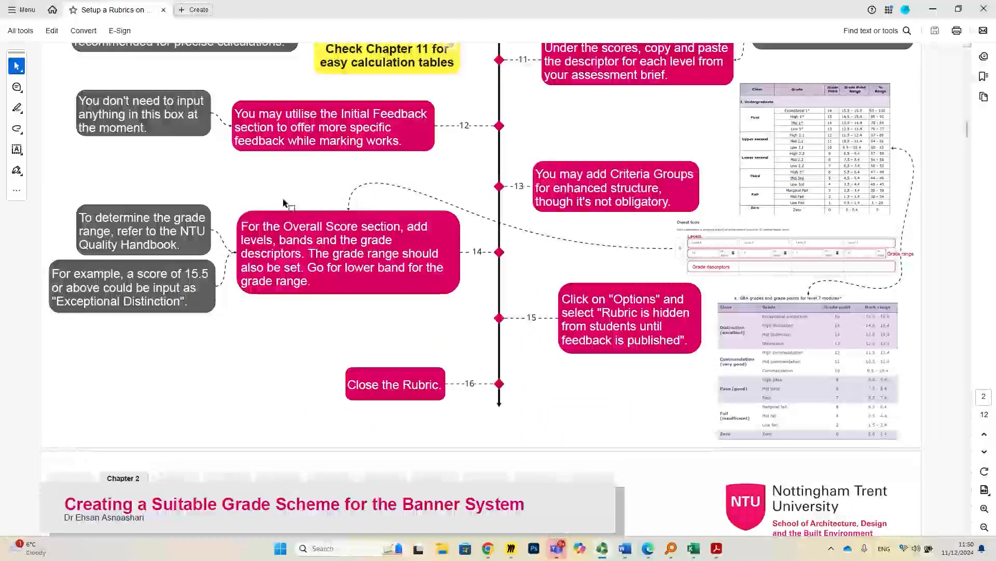
scroll(283, 201, "up", 10)
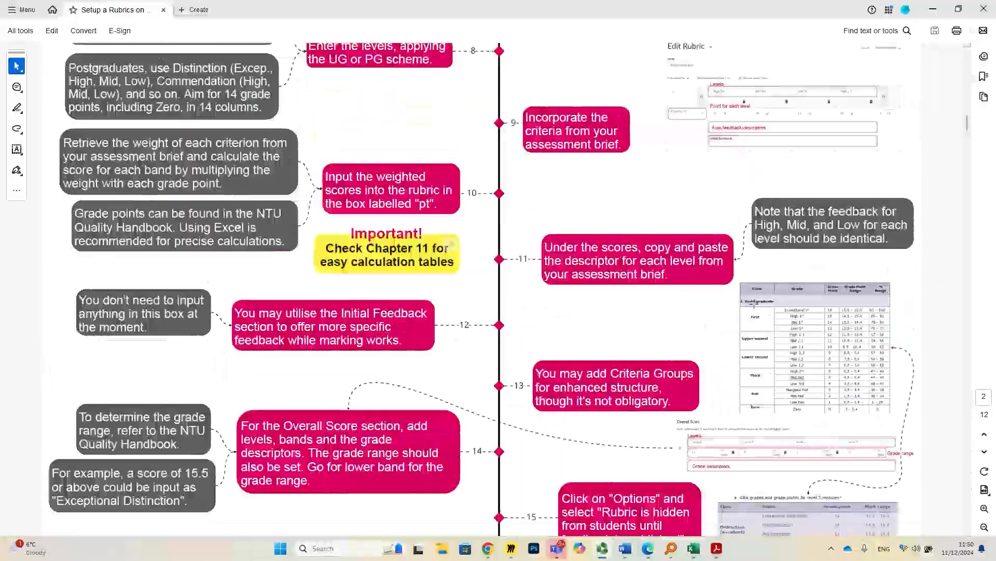
scroll(754, 302, "up", 4)
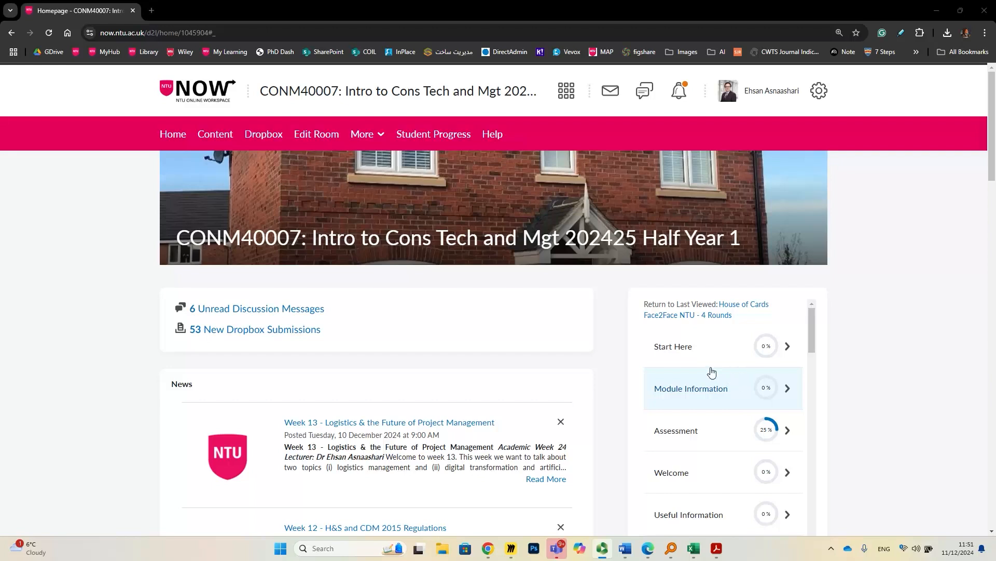
Step: Switch to the CONM40007 learning room in Chrome and create a new rubric from the room's Rubrics admin tool
scroll(565, 328, "down", 3)
scroll(572, 326, "up", 3)
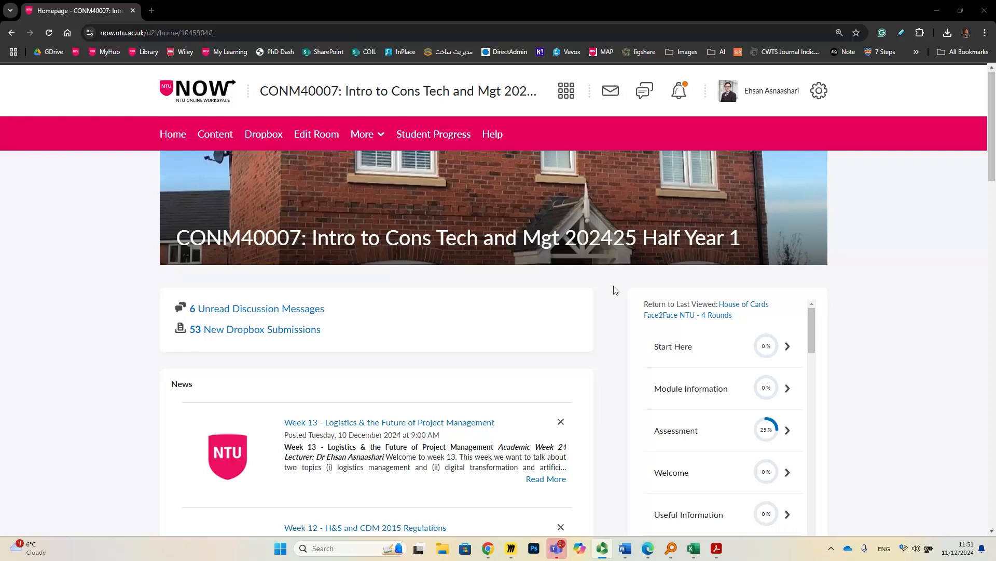
left_click(305, 135)
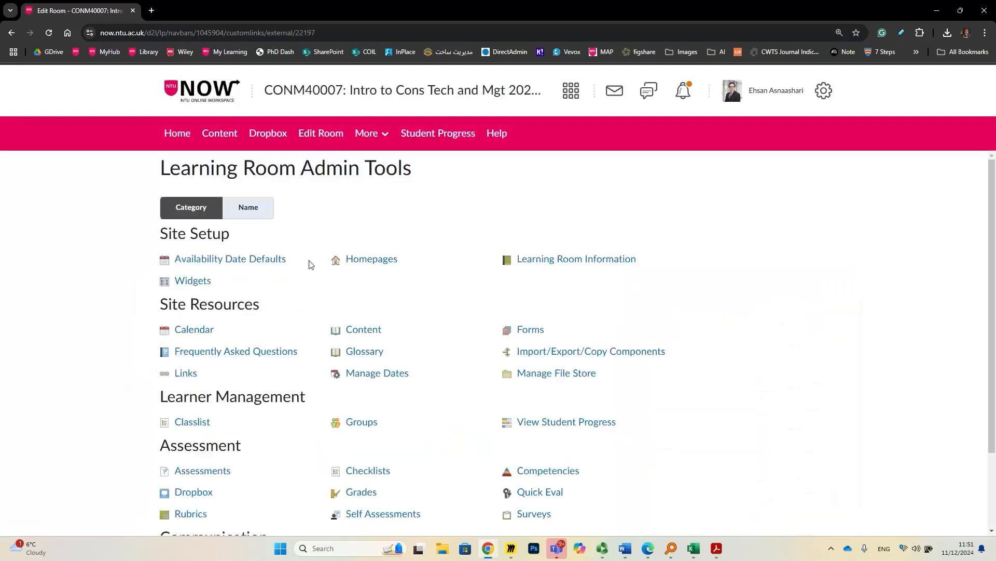
scroll(308, 262, "down", 2)
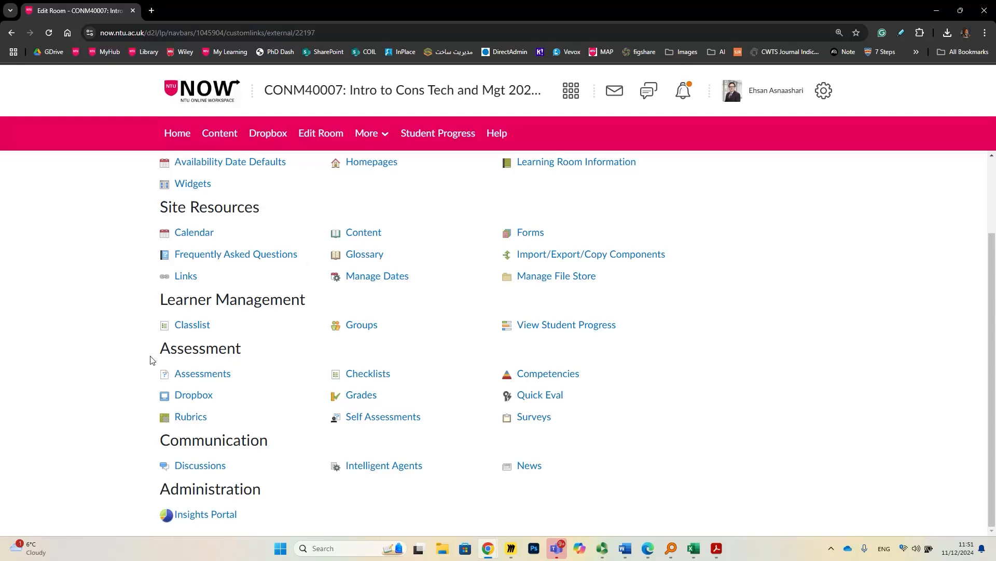
left_click(192, 417)
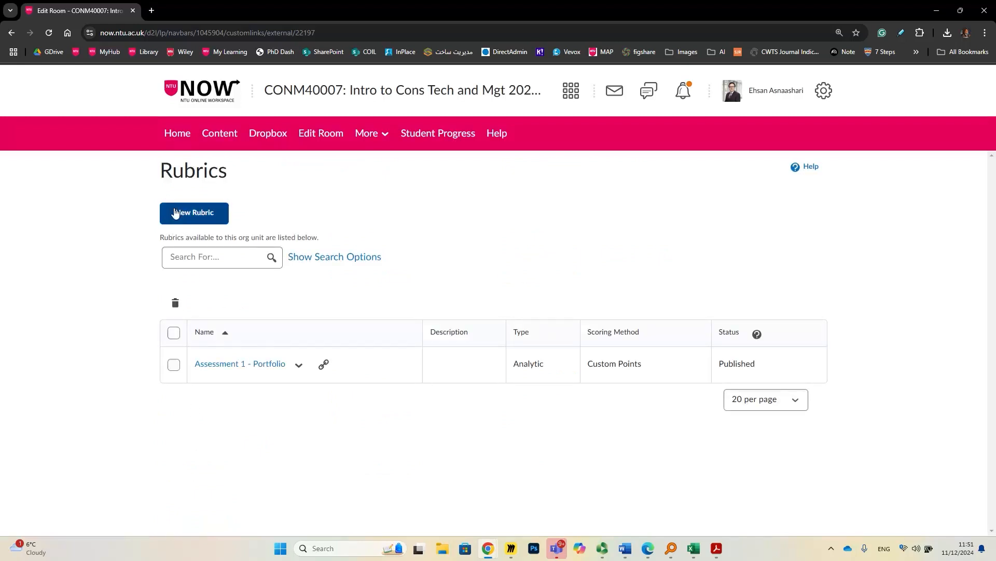
left_click(198, 221)
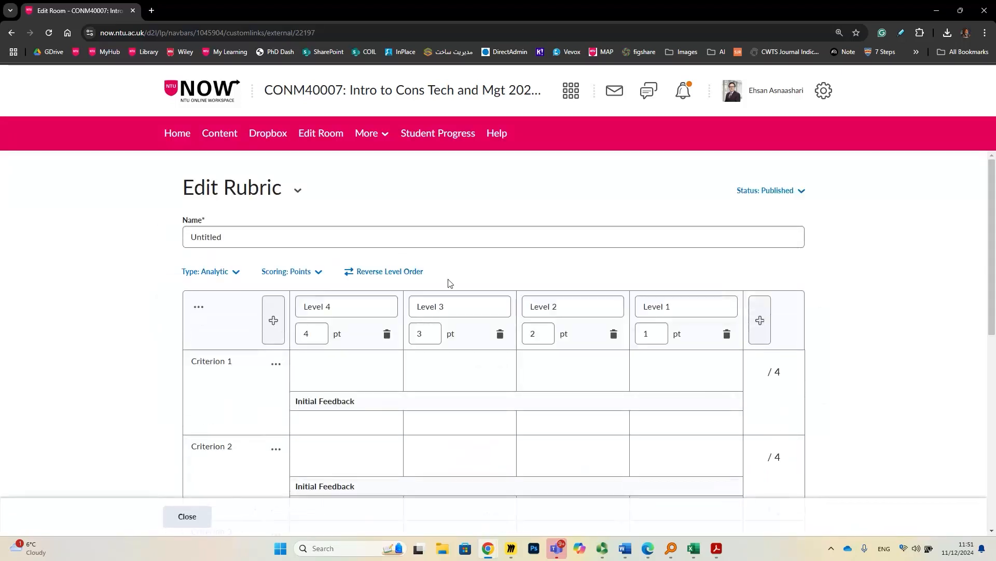
Step: Check that the rubric type is Analytic and set its scoring method to Custom Points
scroll(554, 289, "down", 7)
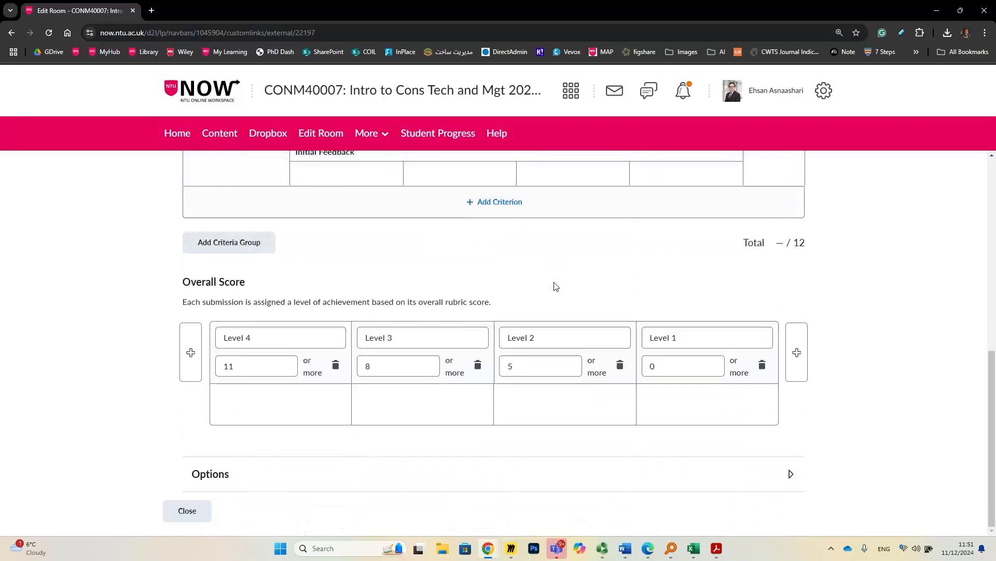
scroll(553, 286, "up", 8)
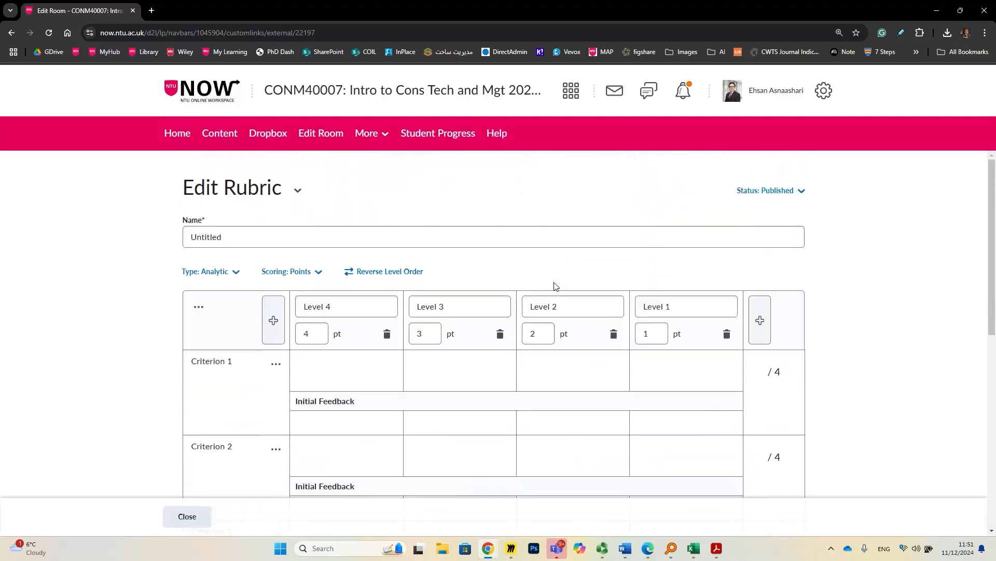
scroll(556, 286, "down", 6)
scroll(555, 287, "up", 6)
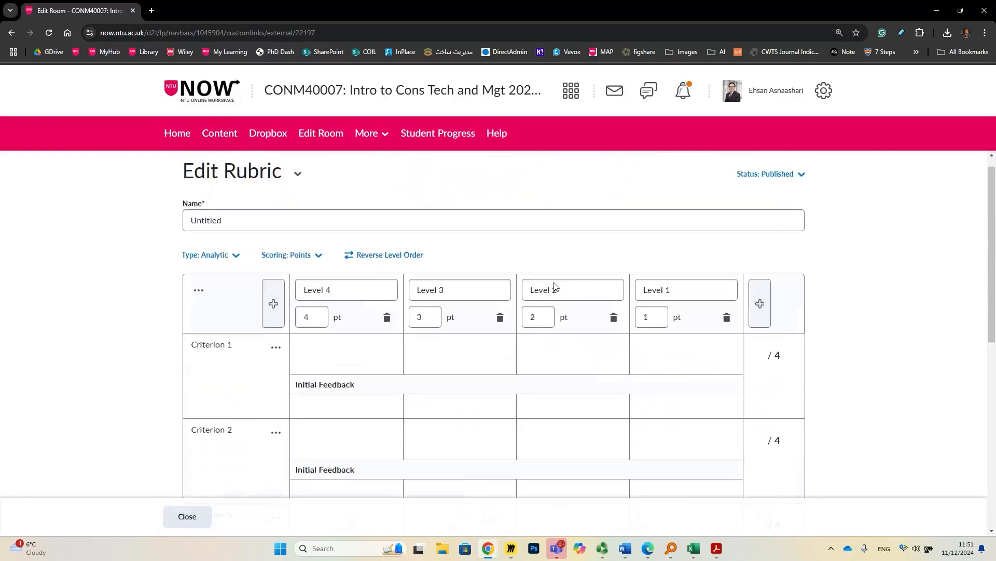
scroll(555, 286, "up", 1)
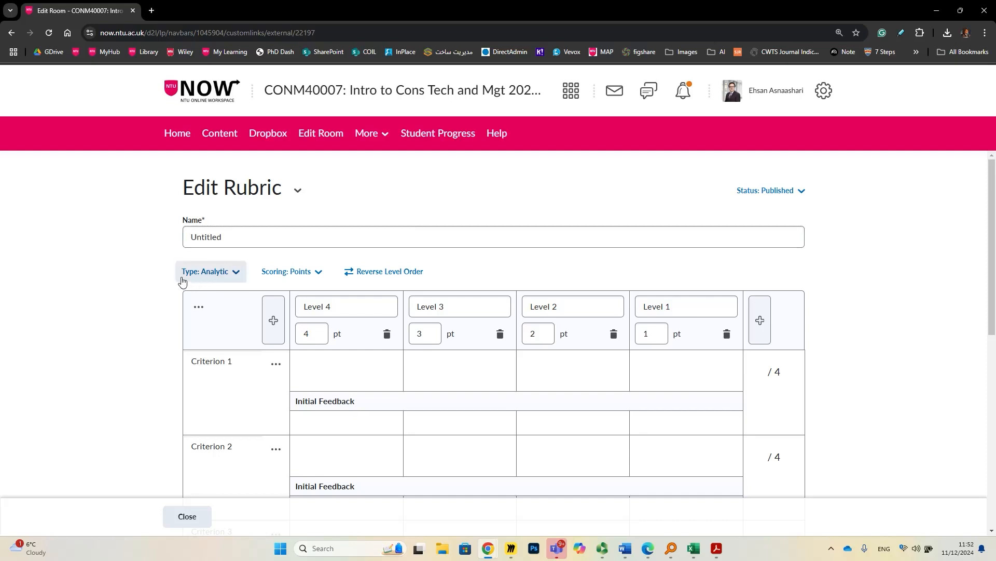
left_click(231, 273)
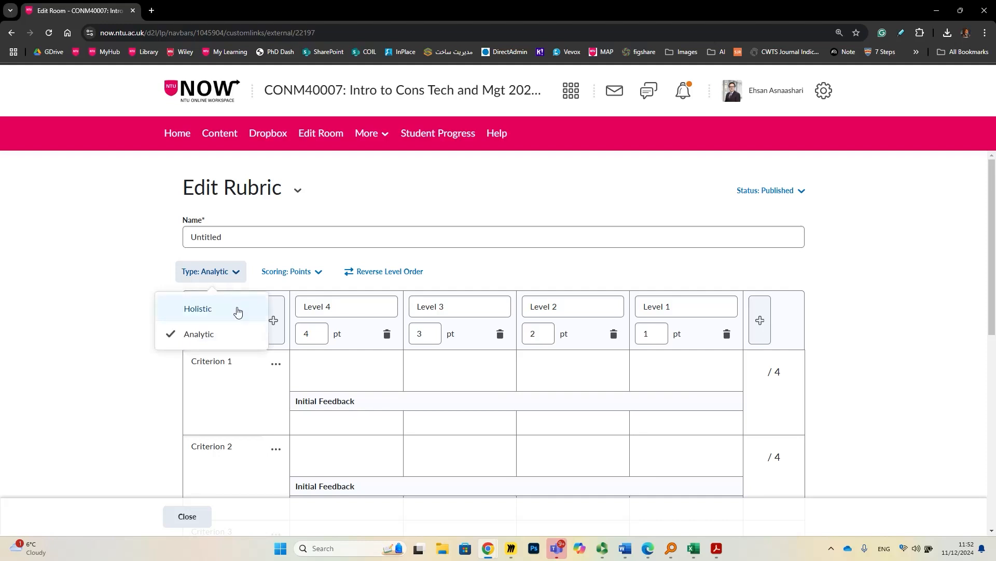
left_click(138, 280)
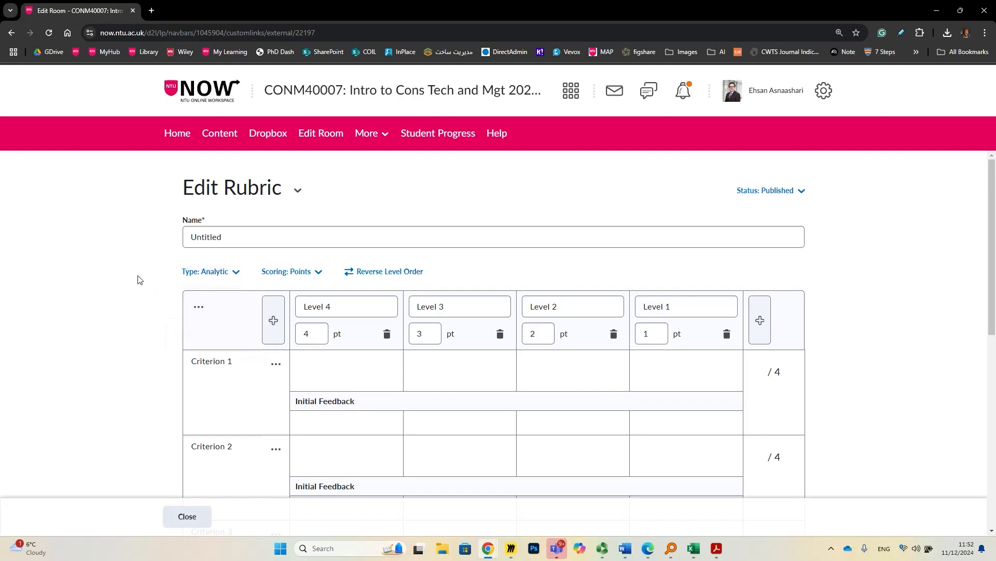
left_click(321, 275)
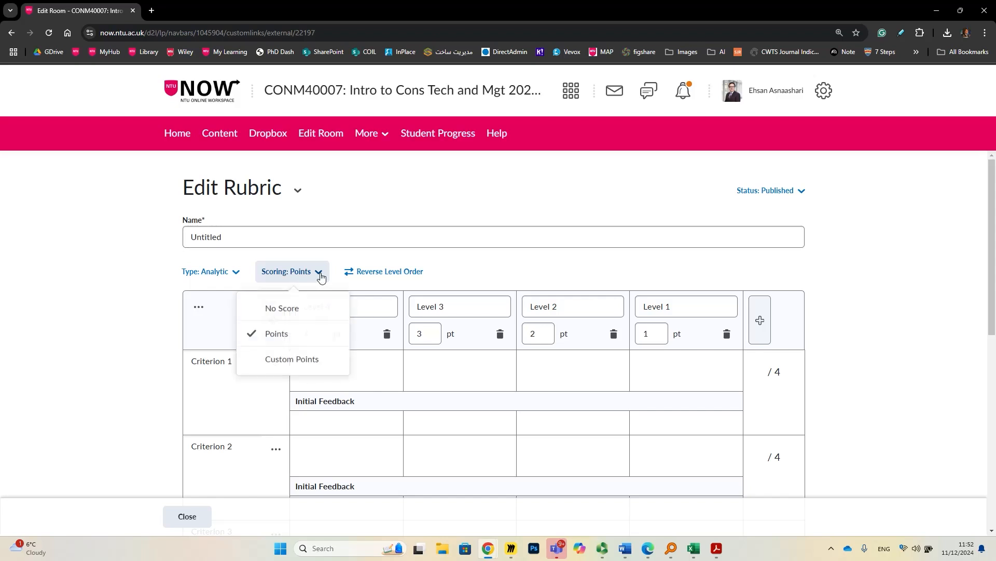
left_click(312, 365)
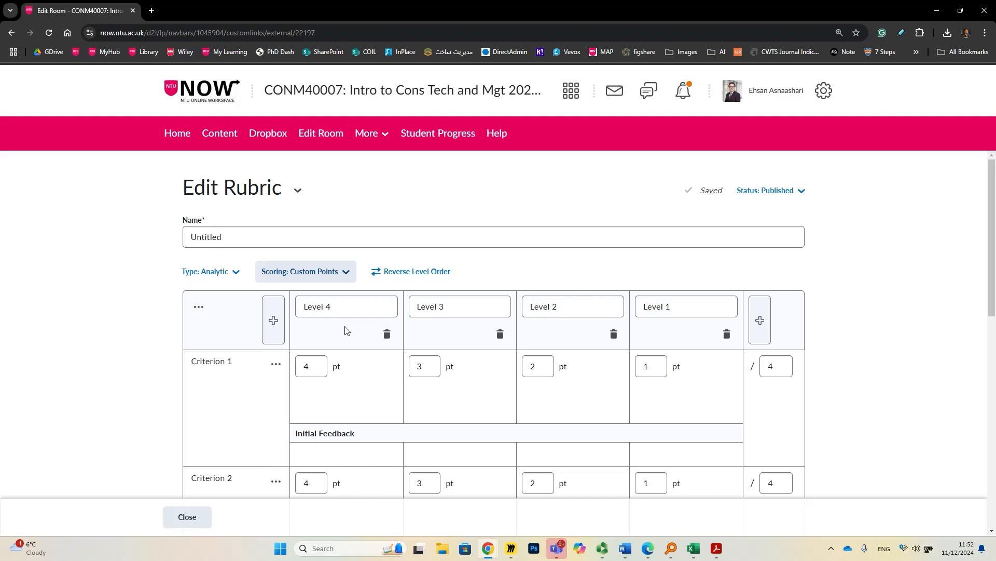
Step: Reverse the order of the rubric levels and switch it back to highest level first
left_click(325, 313)
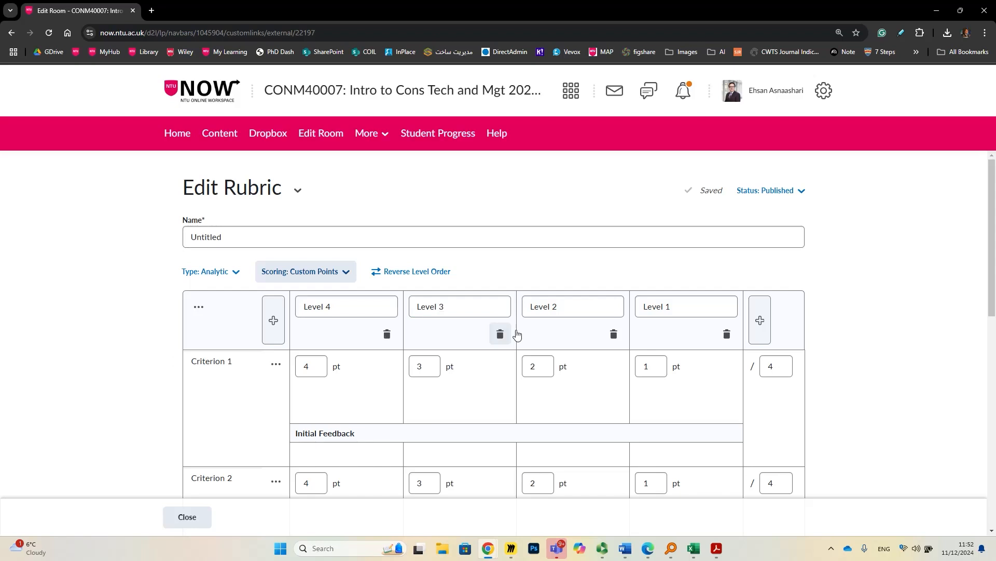
left_click(453, 332)
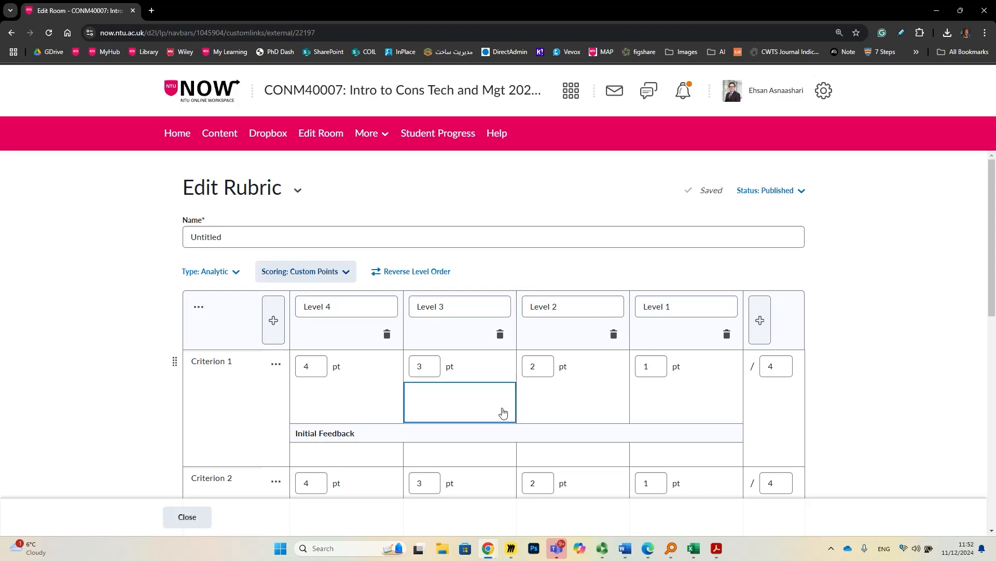
left_click(403, 282)
left_click(327, 306)
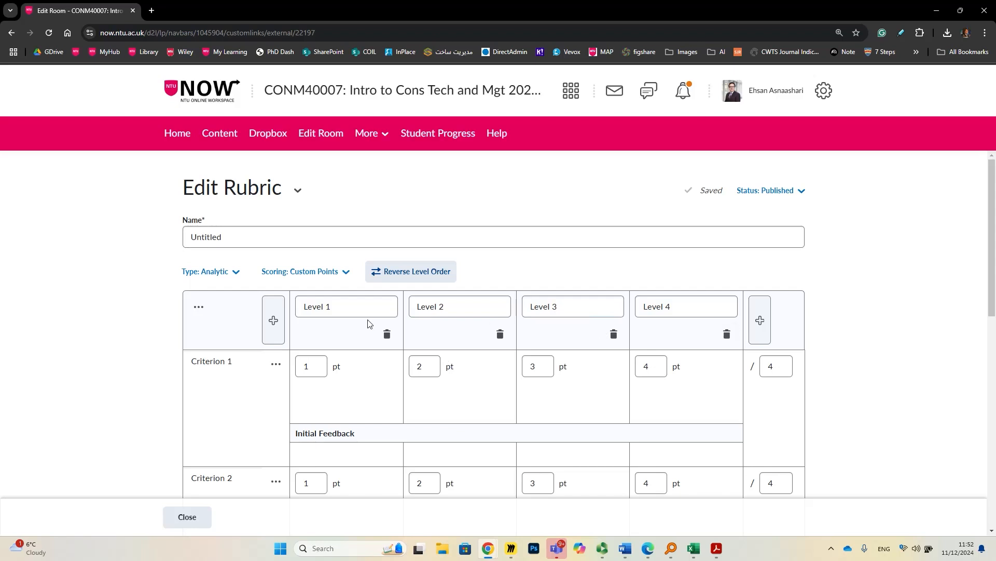
left_click(390, 271)
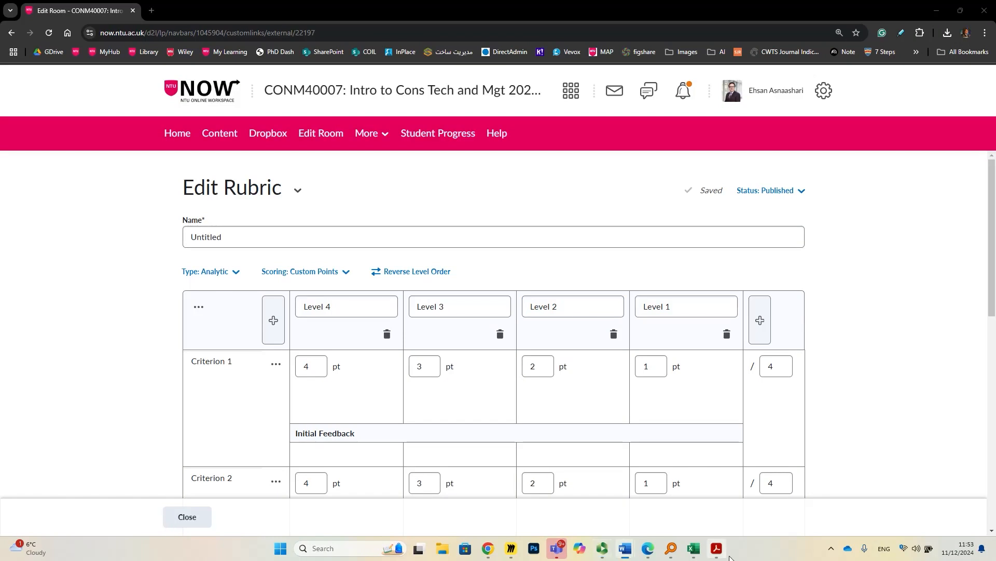
Step: Switch to Word and show the CONM40007 Assessment 2 brief in a maximised window
left_click(624, 548)
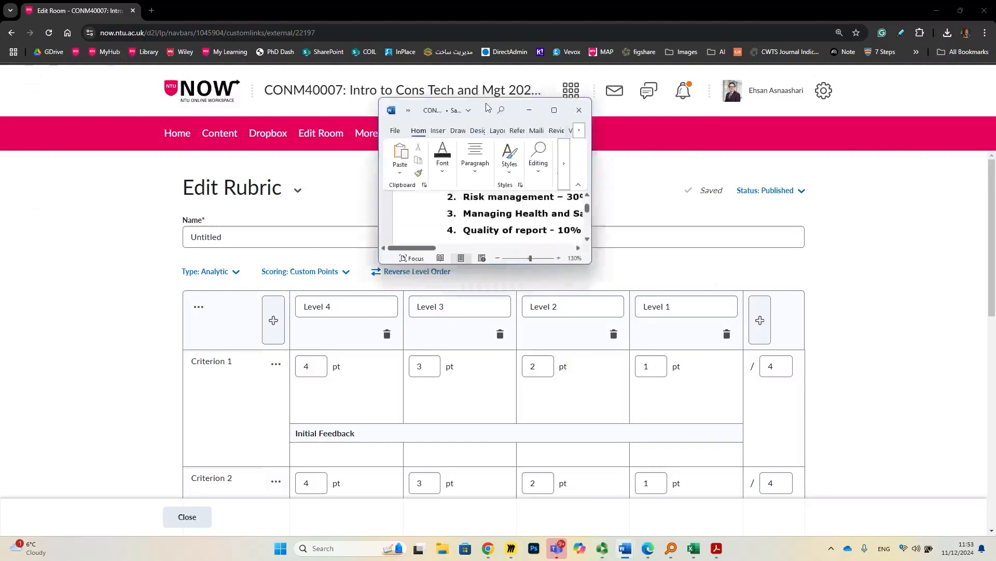
left_click_drag(488, 107, 533, 145)
mouse_move(601, 151)
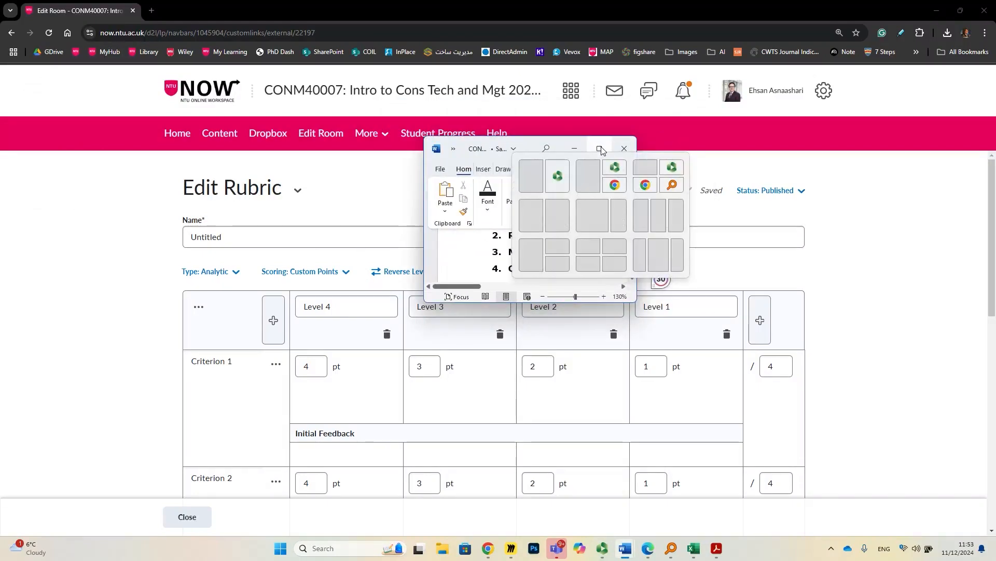
left_click(601, 151)
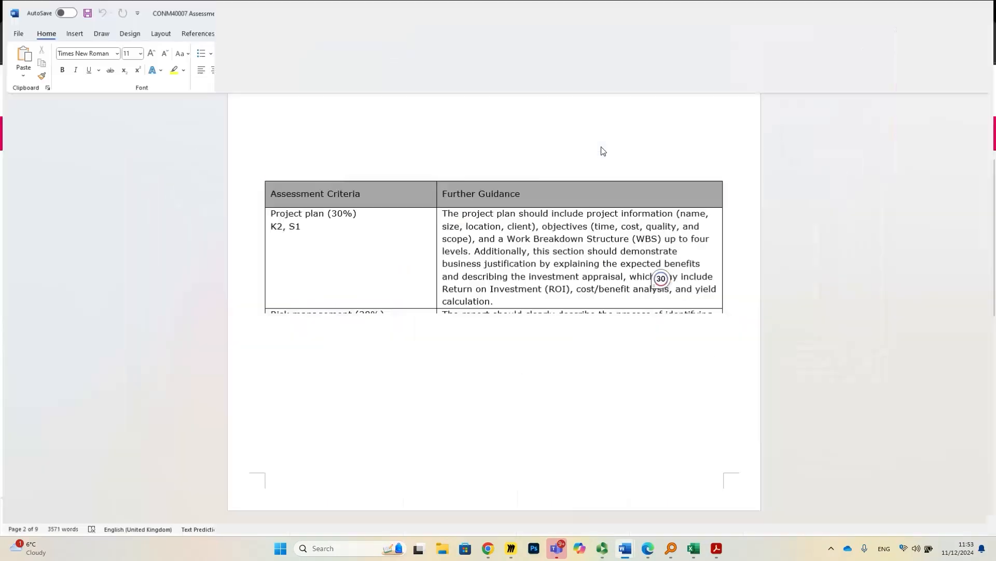
Step: Examine the brief's Specific Grading Descriptors Postgraduate table for the criteria, their weightings, the grade levels and the descriptors
scroll(910, 227, "up", 4)
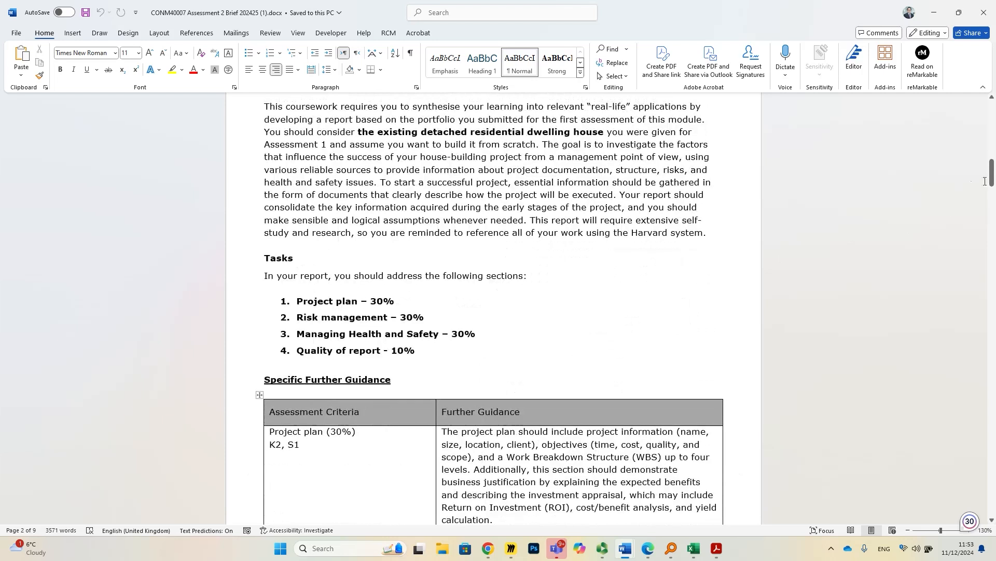
scroll(984, 181, "up", 10)
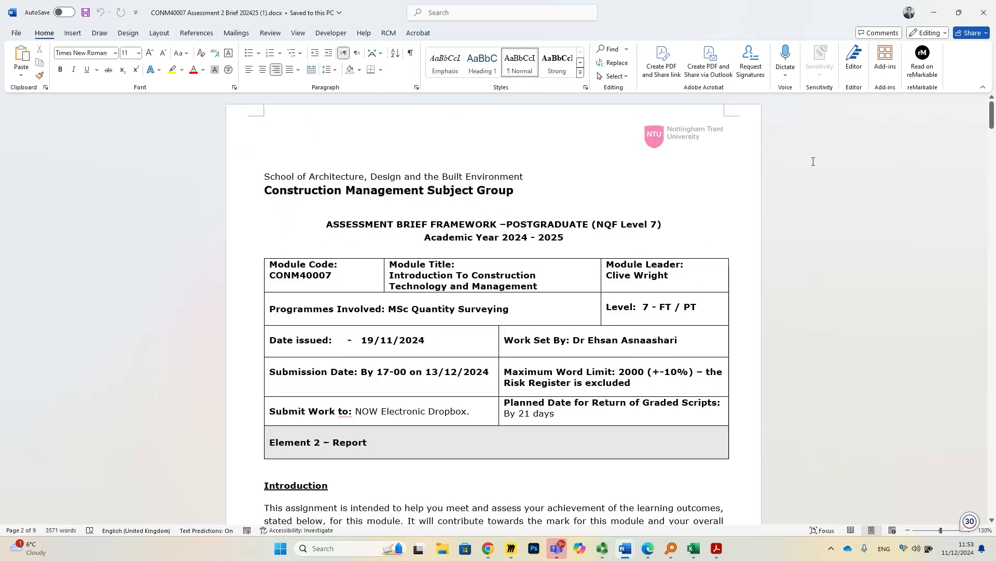
scroll(813, 161, "down", 5)
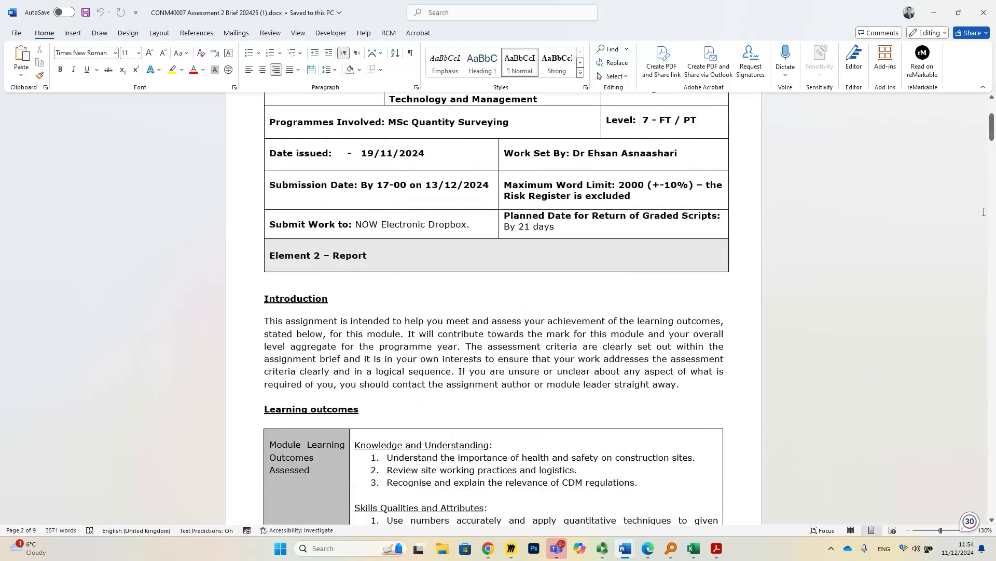
left_click_drag(991, 127, 987, 362)
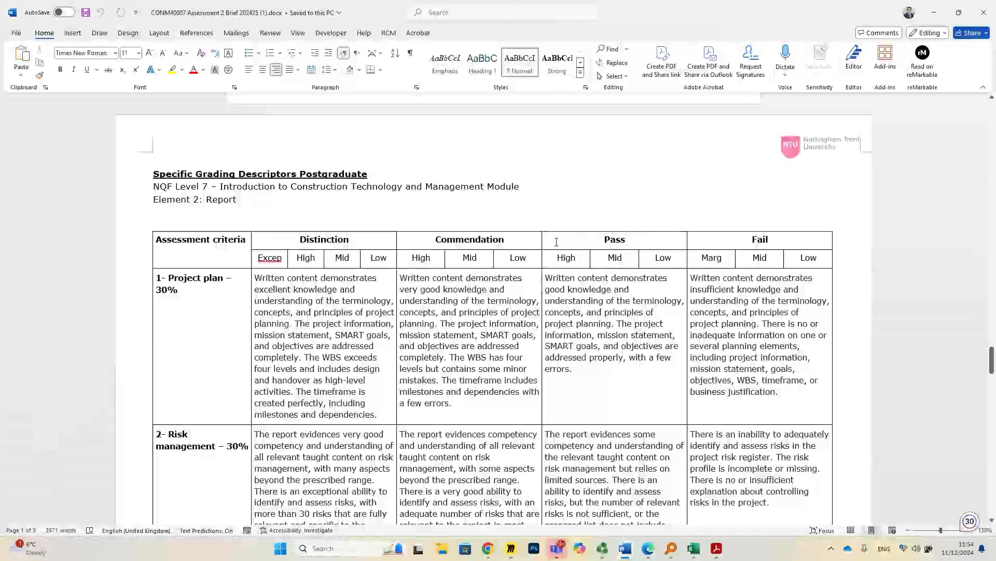
scroll(557, 242, "down", 2)
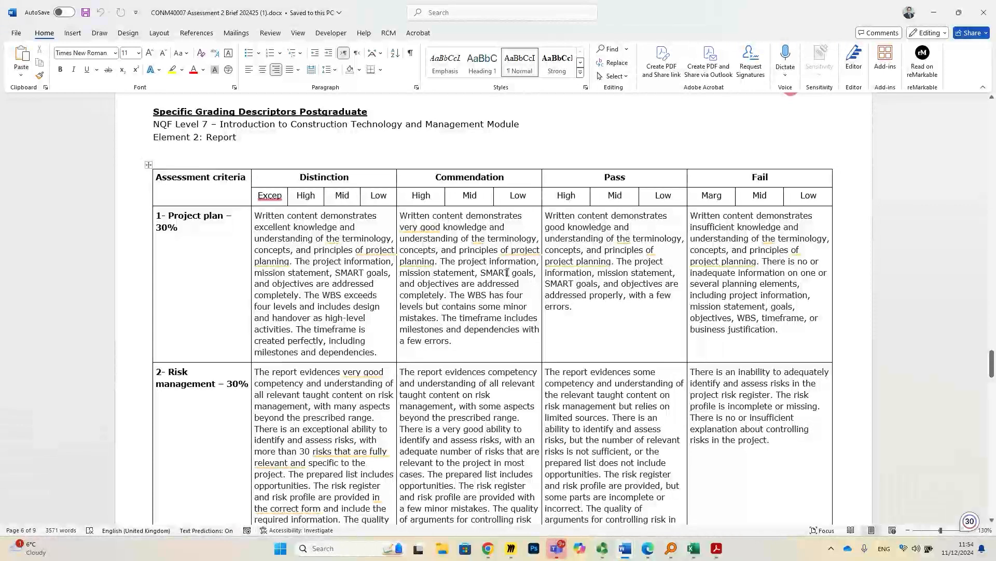
scroll(507, 272, "down", 3)
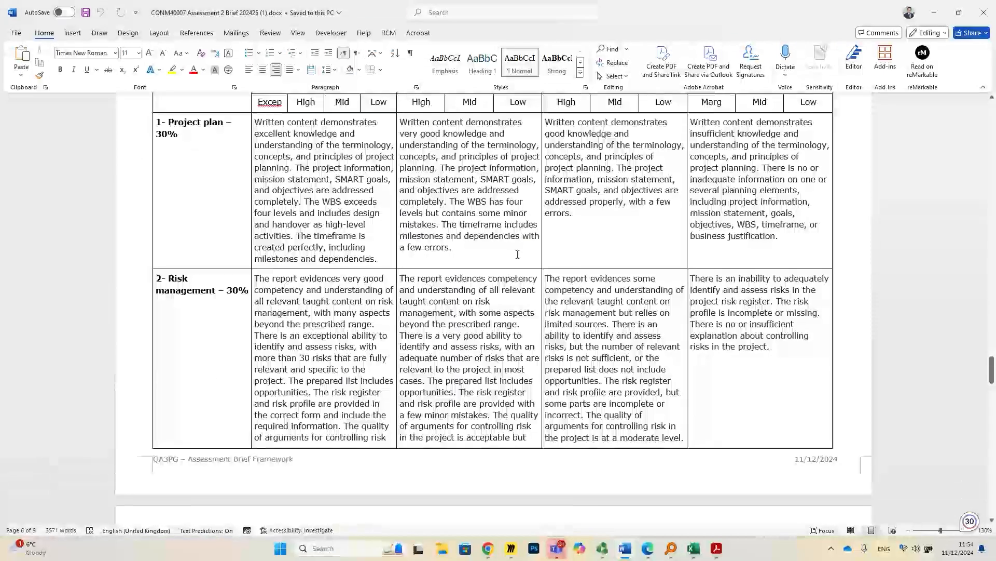
scroll(518, 255, "up", 5)
scroll(517, 254, "down", 11)
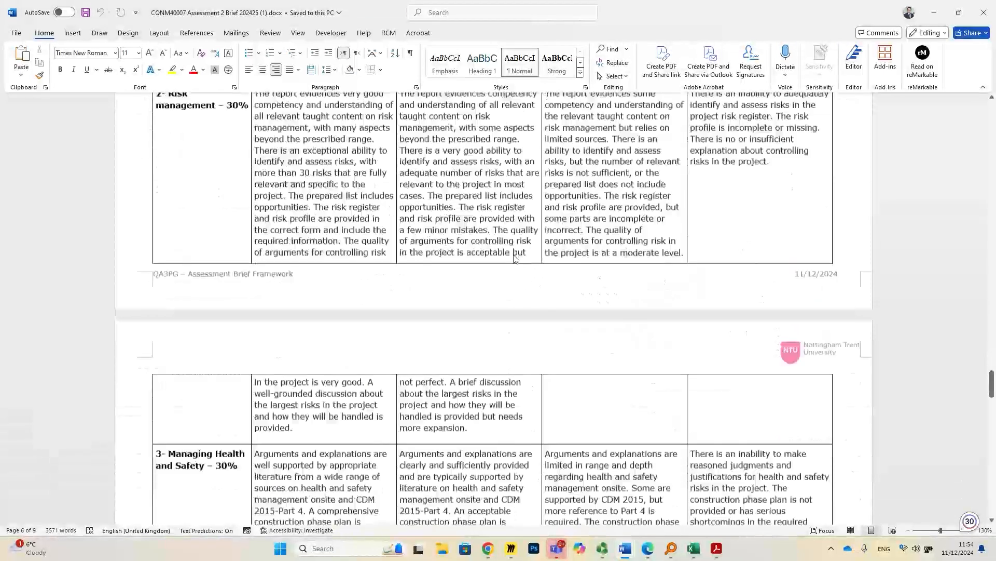
scroll(515, 258, "down", 10)
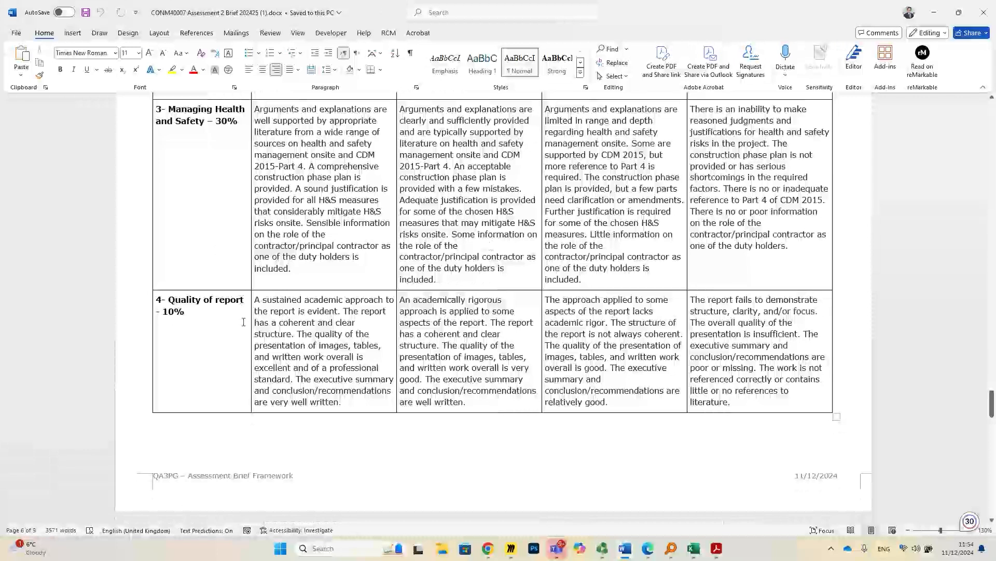
scroll(244, 322, "up", 15)
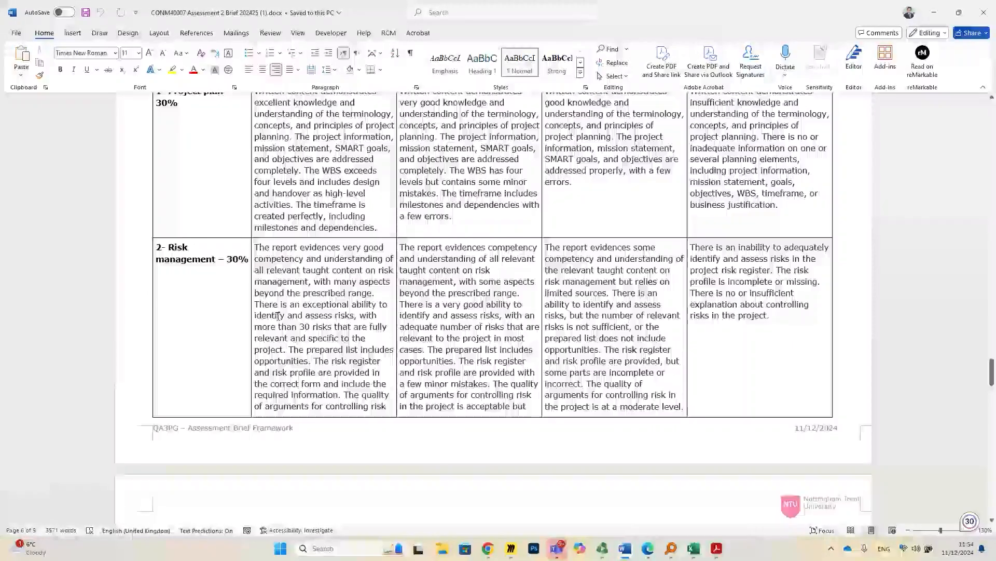
left_click(326, 315)
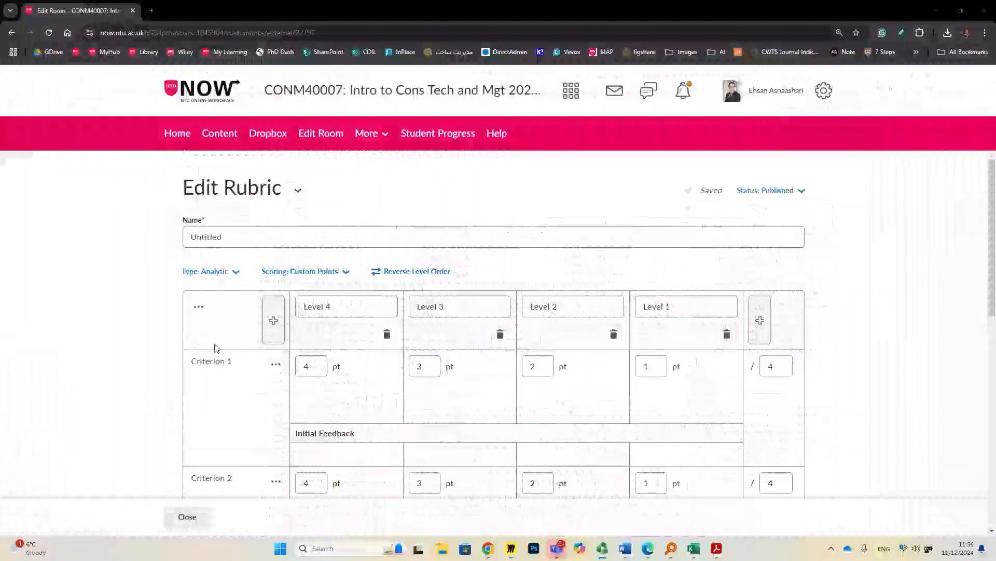
Step: Name the rubric "Introduction to Con Tech & Management - Element 2 - Report"
left_click(235, 243)
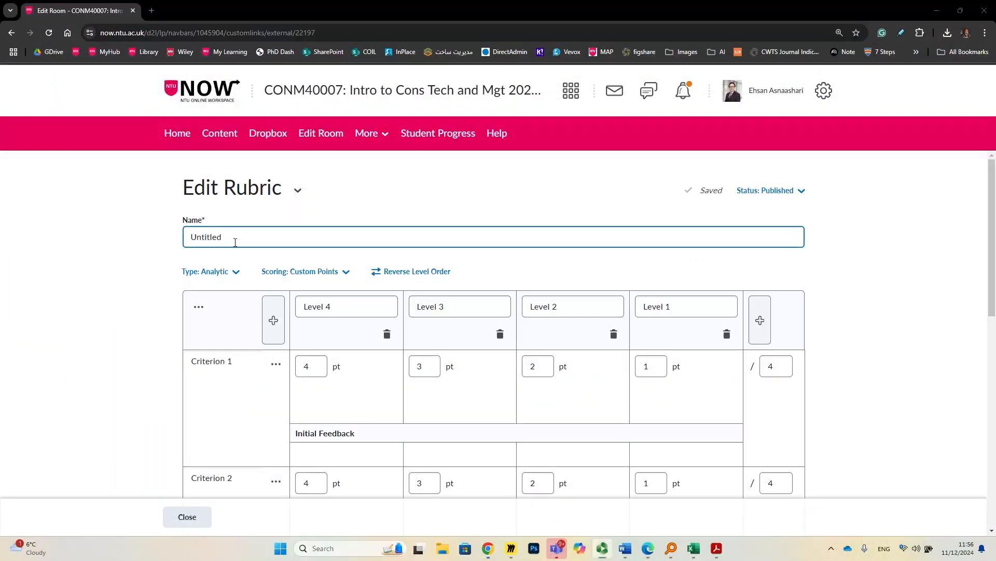
double_click(235, 242)
type("Introduction to Con Tech & Management - Element 2 - Report")
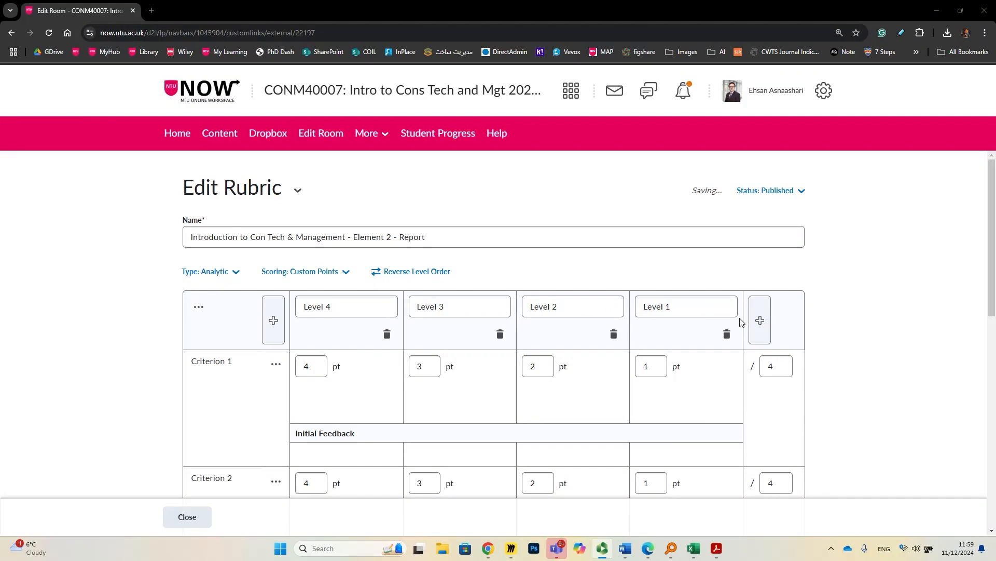
Step: Rename the four existing rubric levels, from highest to lowest, as Exc Dis, High Dis, Mid Dis and Low Dis
triple_click(348, 306)
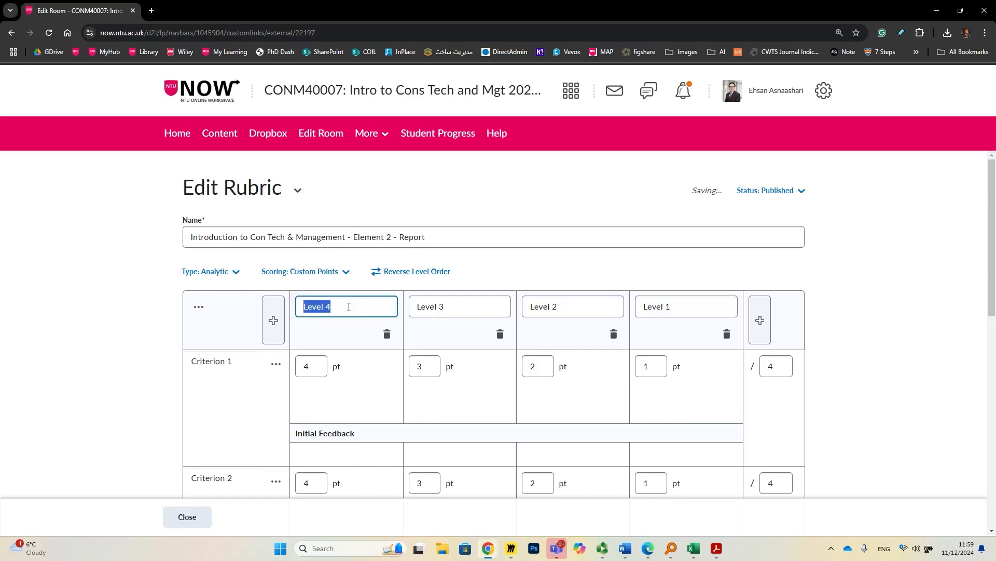
type("Exc Dis")
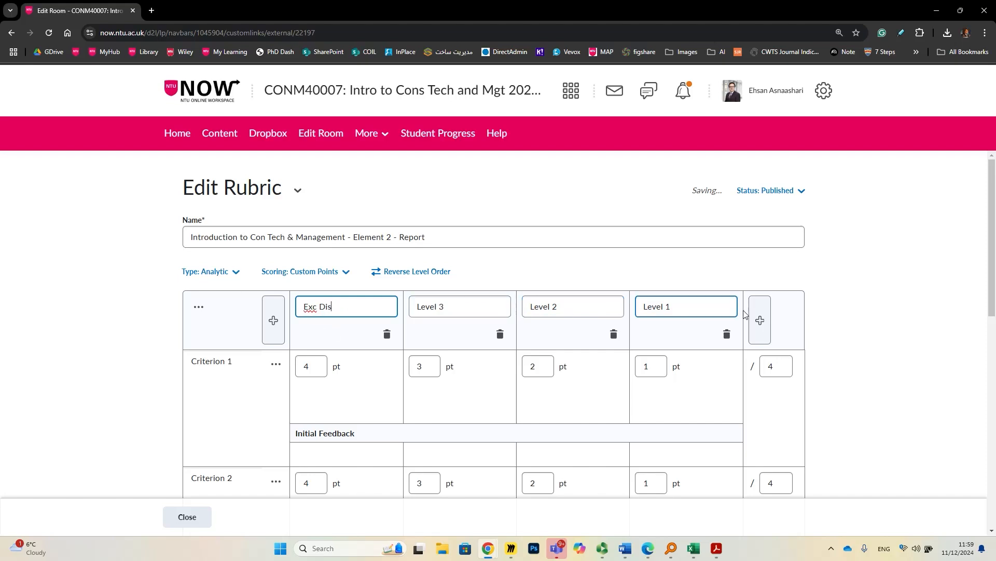
left_click(451, 311)
triple_click(450, 312)
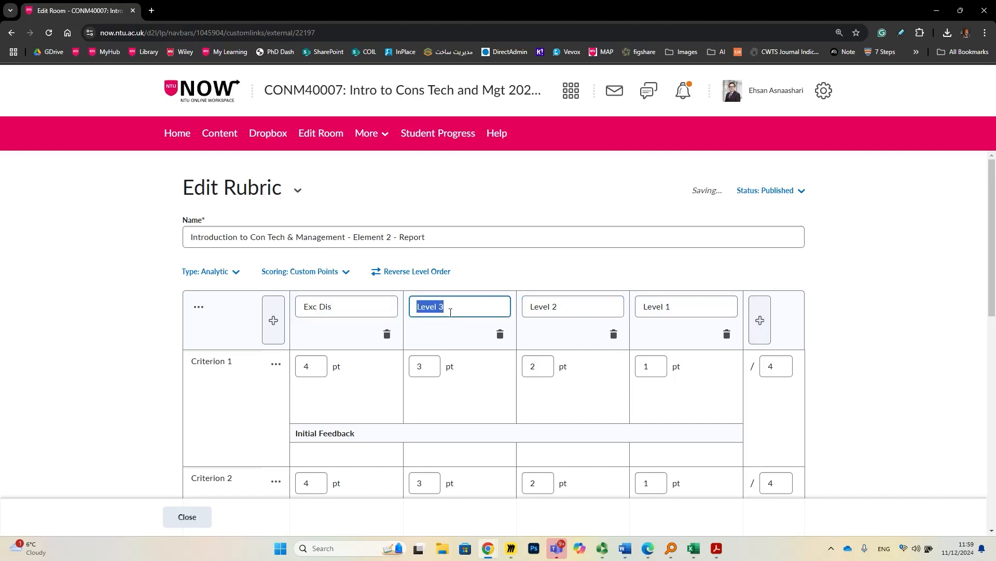
type("High Dis")
triple_click(545, 307)
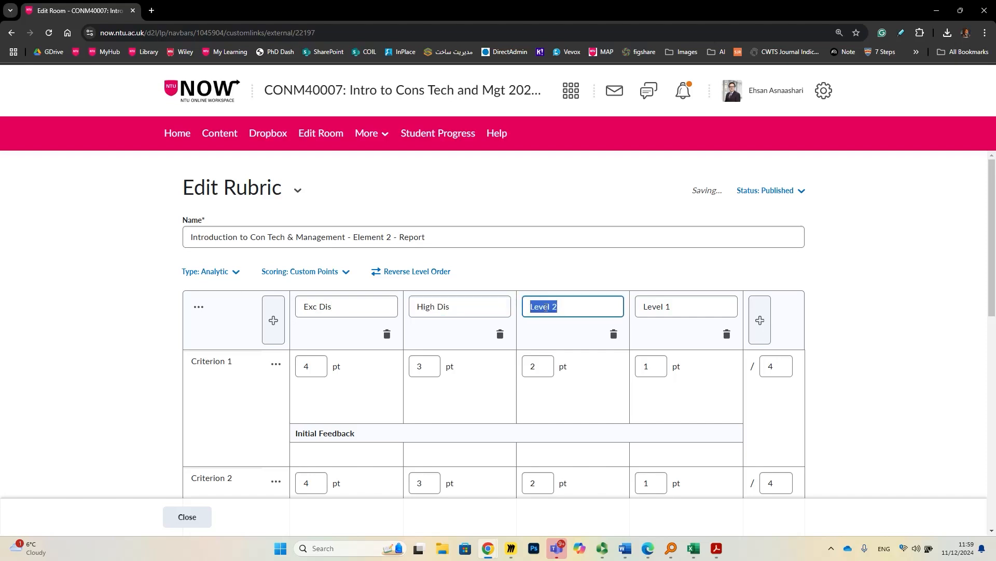
type("Mid Dis")
triple_click(662, 306)
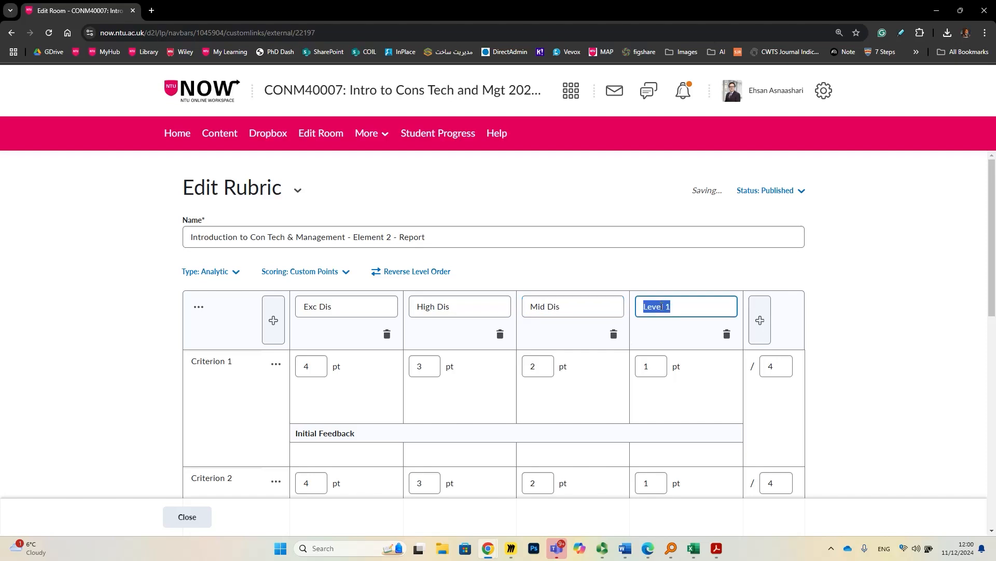
type("Low Dis")
Step: Add three new levels to the rubric after the Low Dis level
left_click(760, 321)
left_click(761, 321)
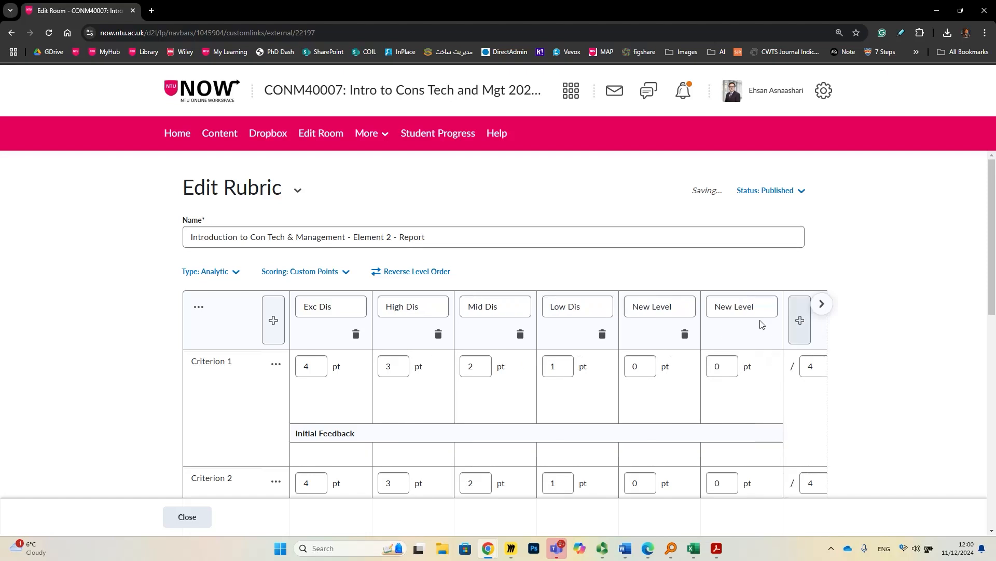
left_click(797, 323)
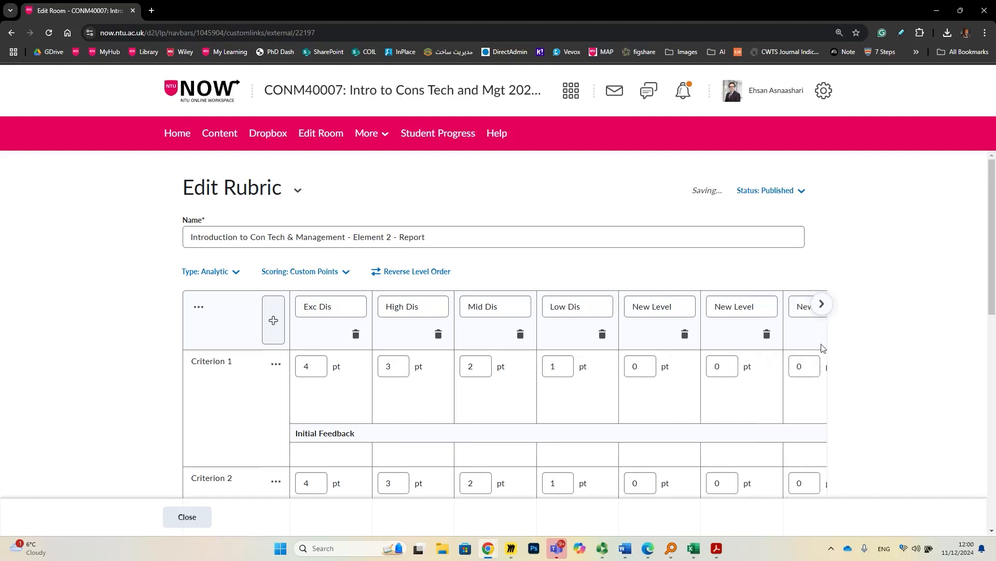
Step: Name the three new levels after Low Dis as High Com, Mid Com and Low Com
left_click(820, 309)
triple_click(548, 310)
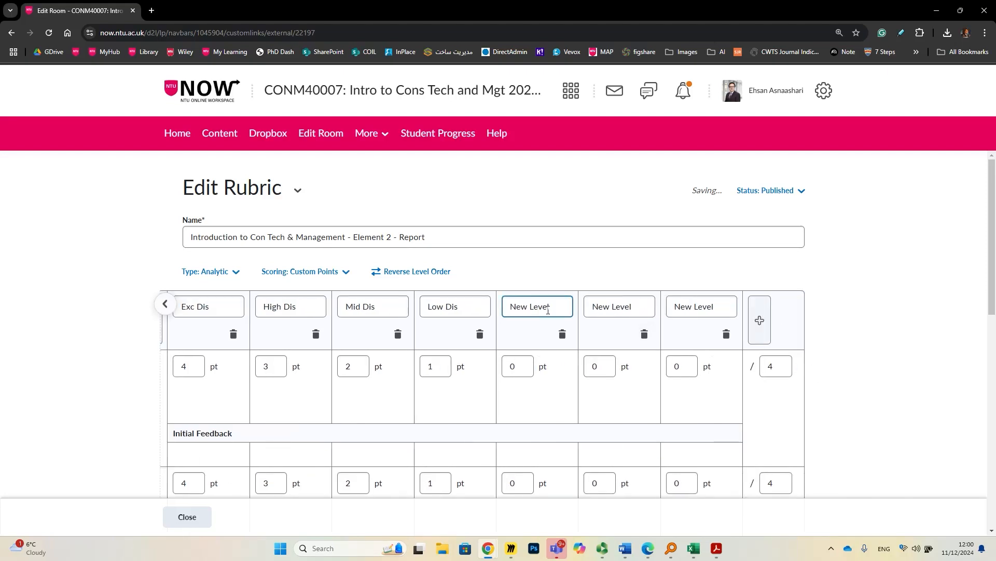
type("High Com")
triple_click(603, 313)
type("M")
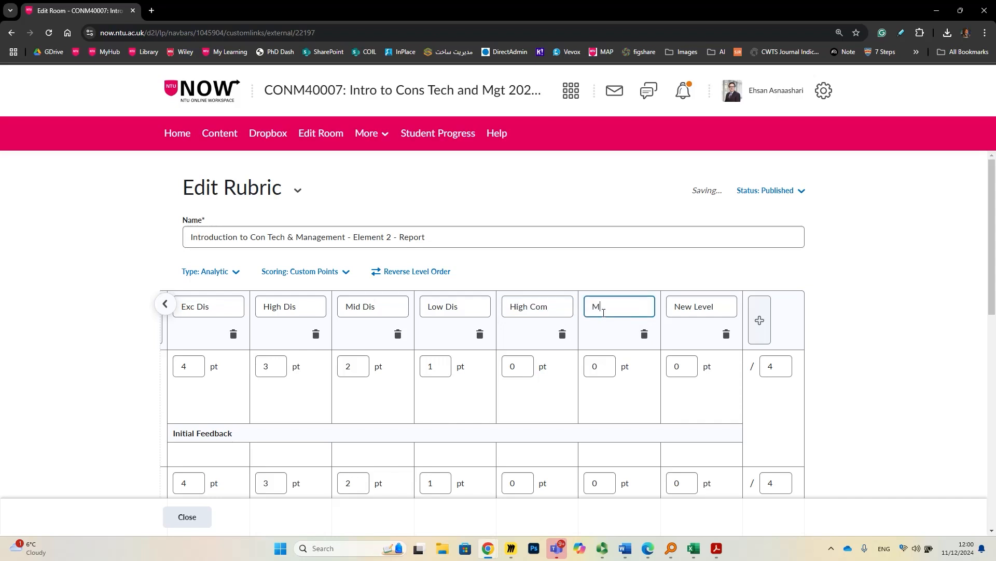
type("id Com")
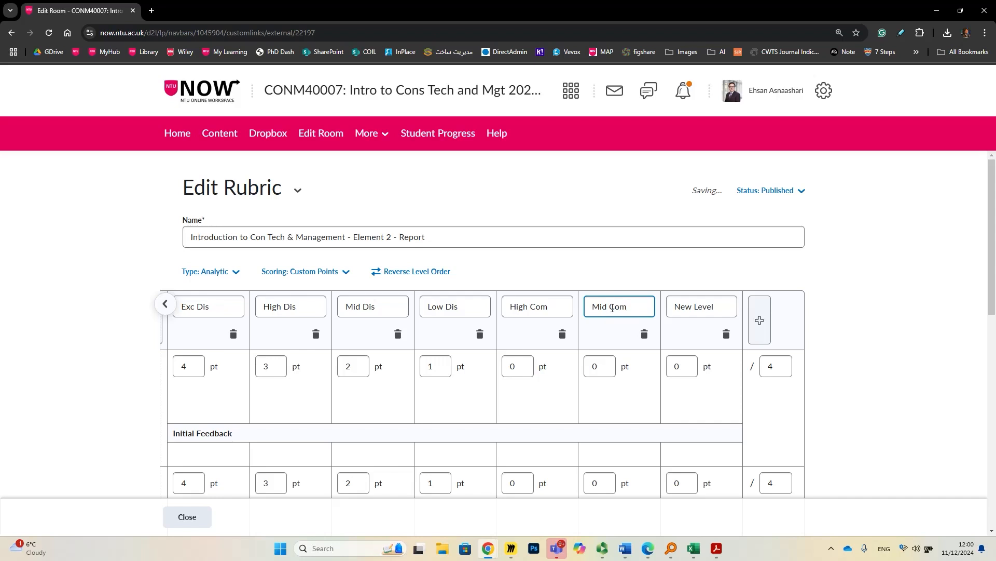
key("Tab")
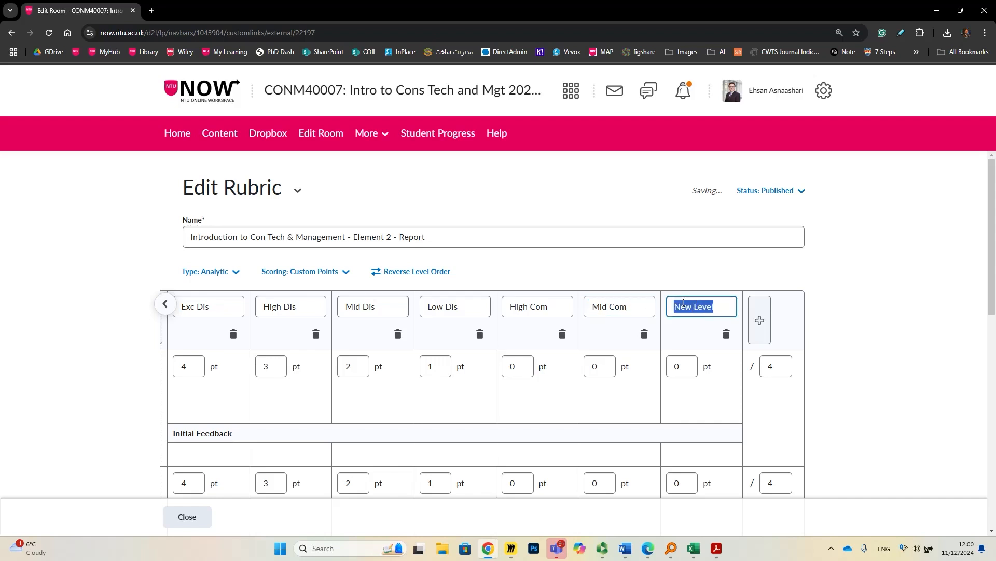
type("Low Com")
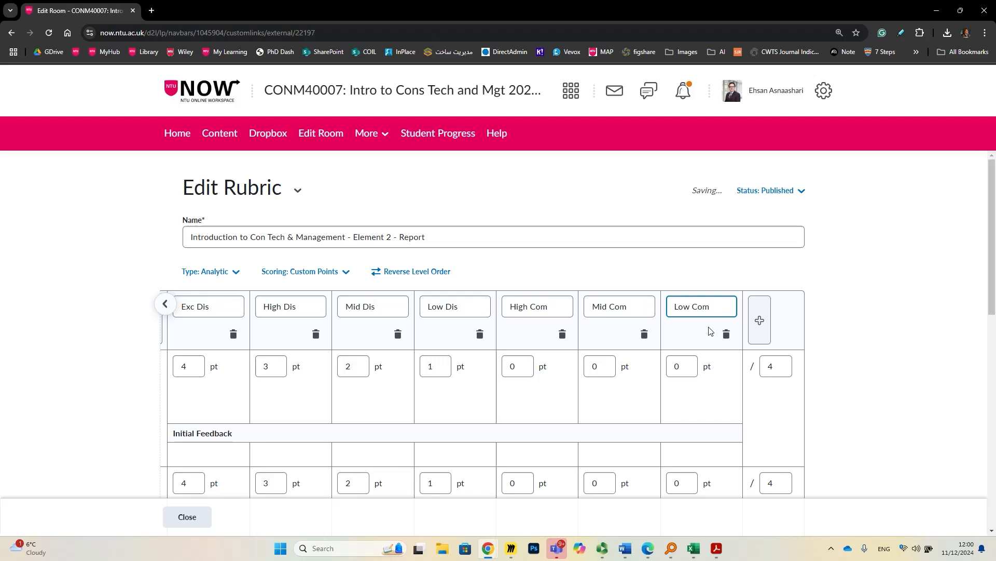
Step: Add three more levels to the rubric after the Low Com level
left_click(760, 324)
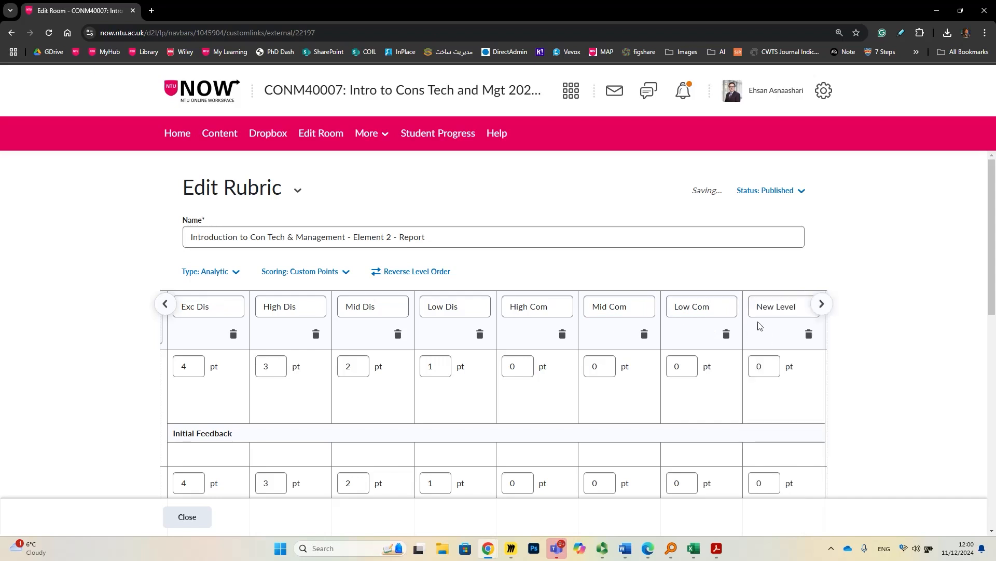
left_click(827, 313)
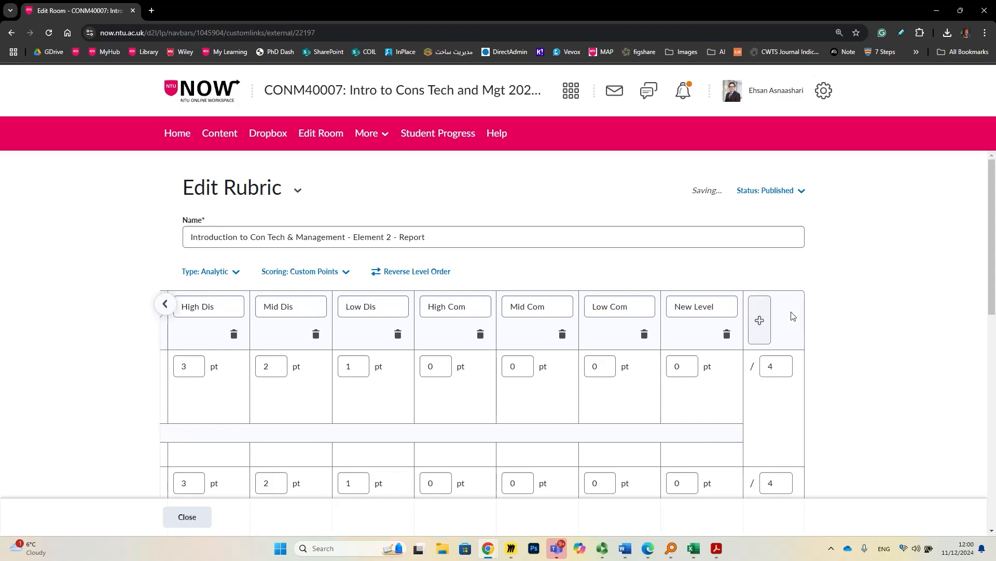
left_click(759, 320)
left_click(821, 308)
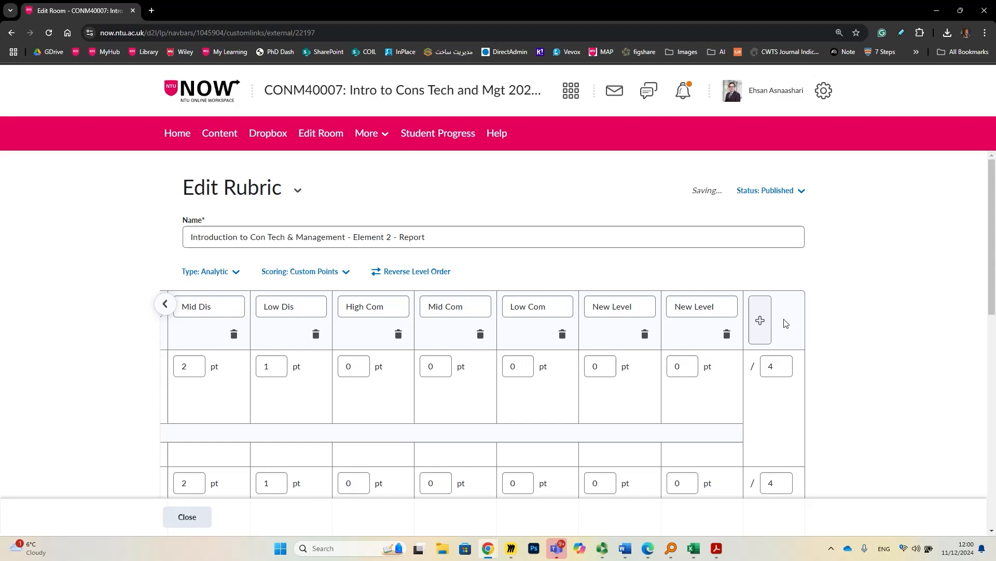
left_click(758, 322)
Step: Name the three new levels after Low Com as High Pass, Mid Pass and Low Pass
left_click(610, 306)
triple_click(610, 306)
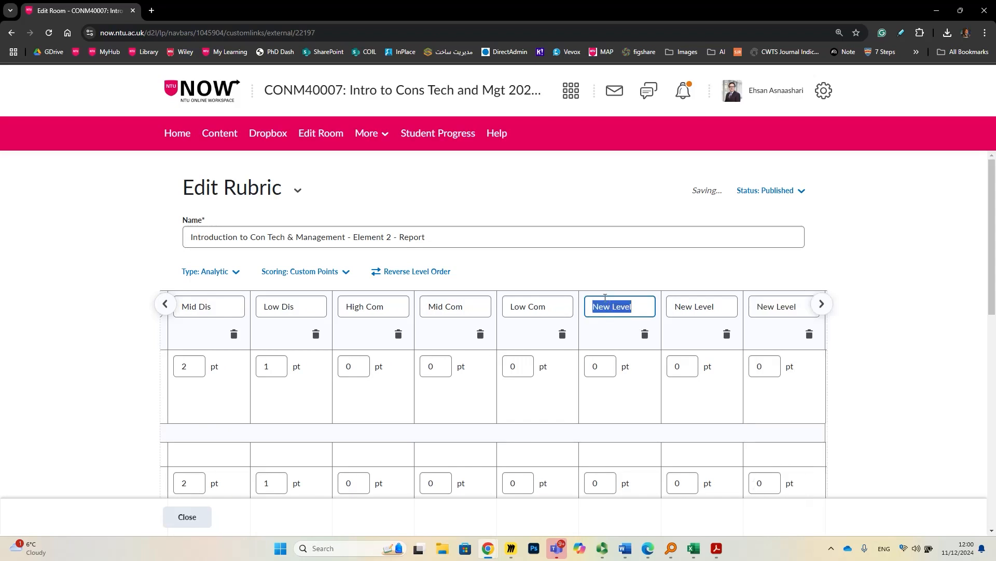
type("High")
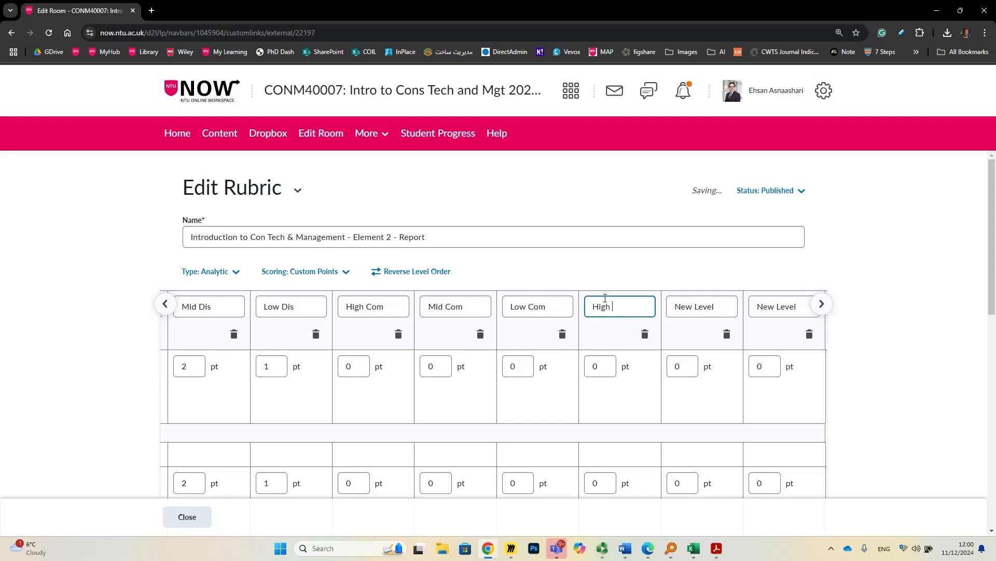
type(" Pass")
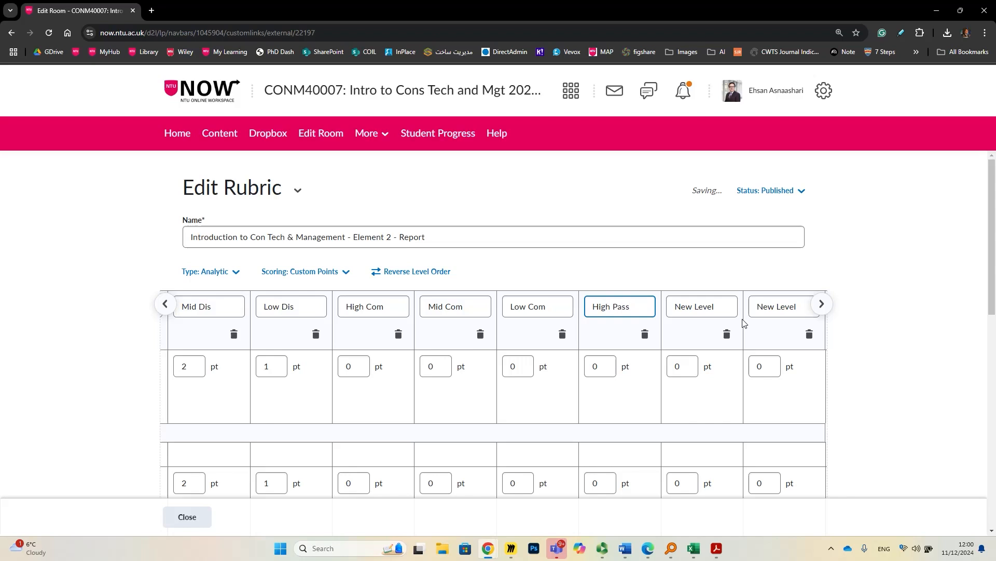
triple_click(702, 305)
type("M")
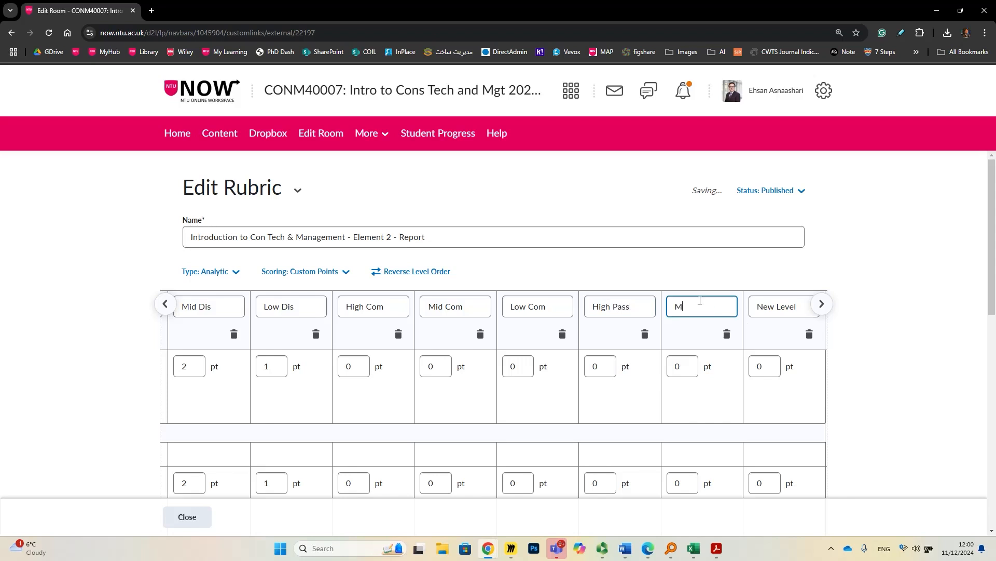
type("id Pass")
triple_click(759, 307)
type("Lo")
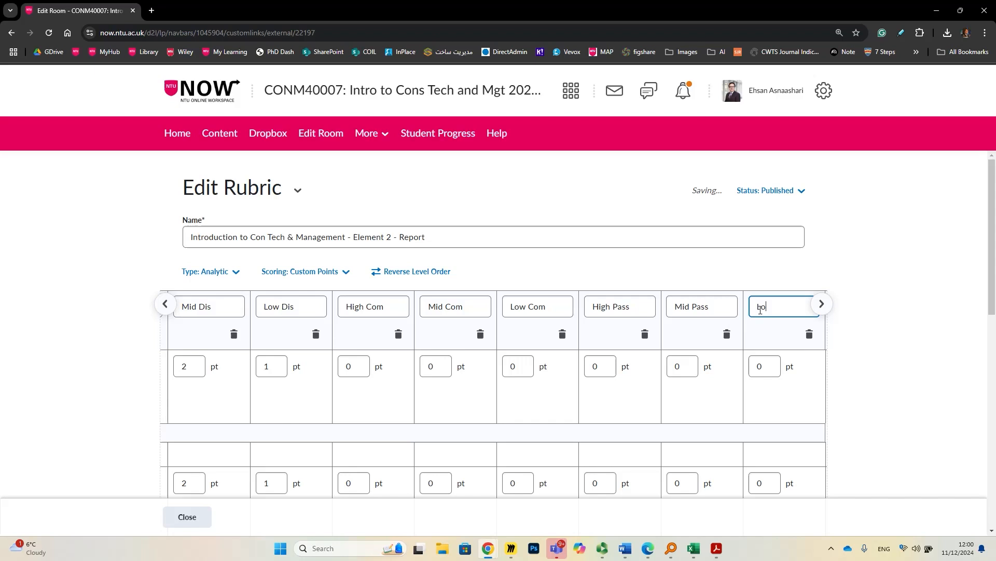
type("w Pass")
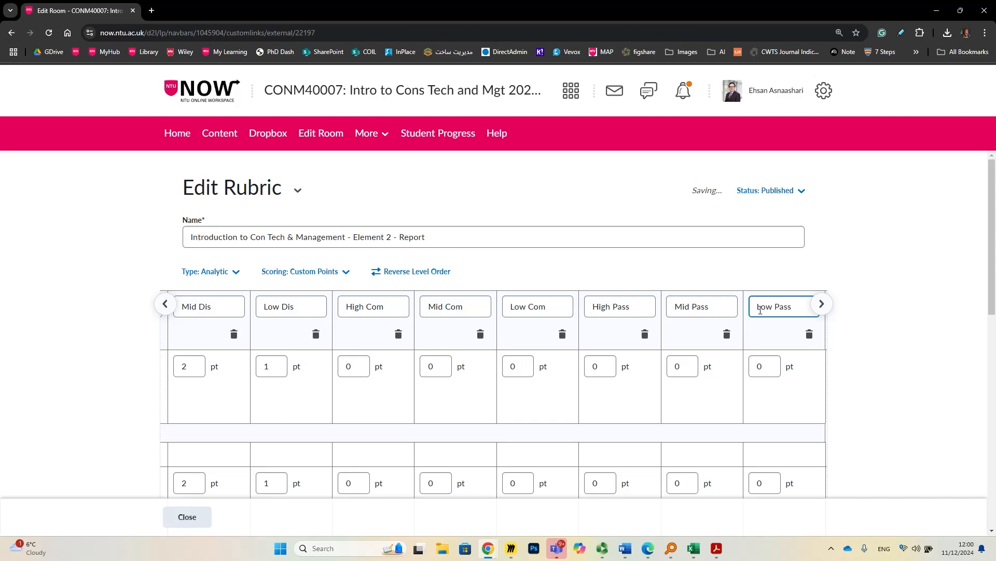
Step: Add four more levels to the rubric after the Low Pass level
left_click(822, 304)
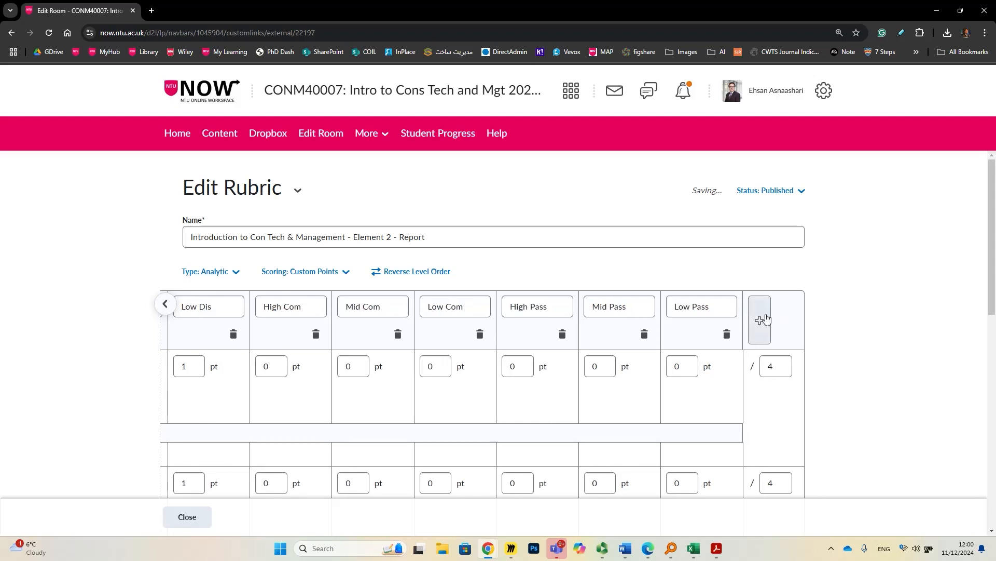
left_click(766, 318)
left_click(822, 306)
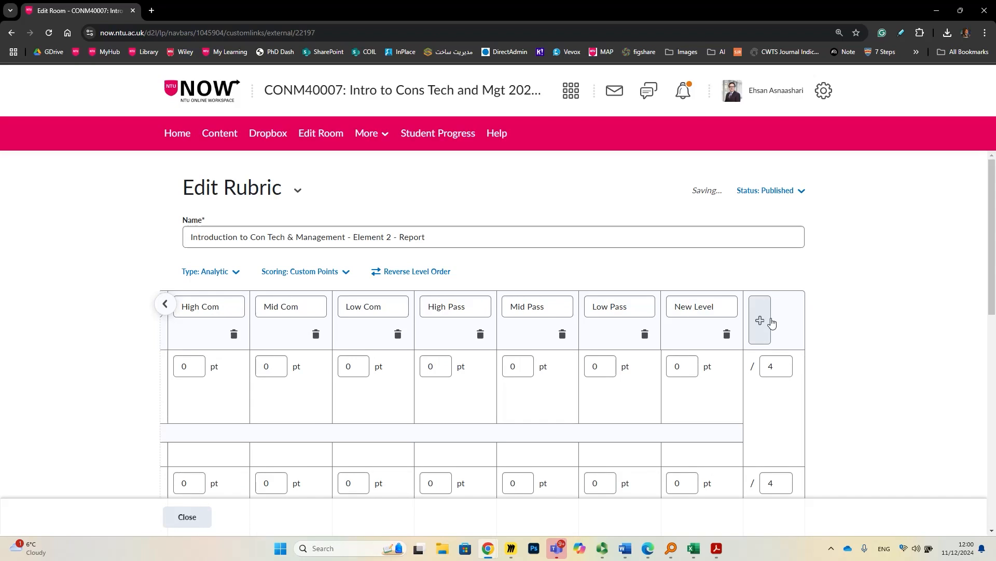
left_click(771, 322)
left_click(820, 307)
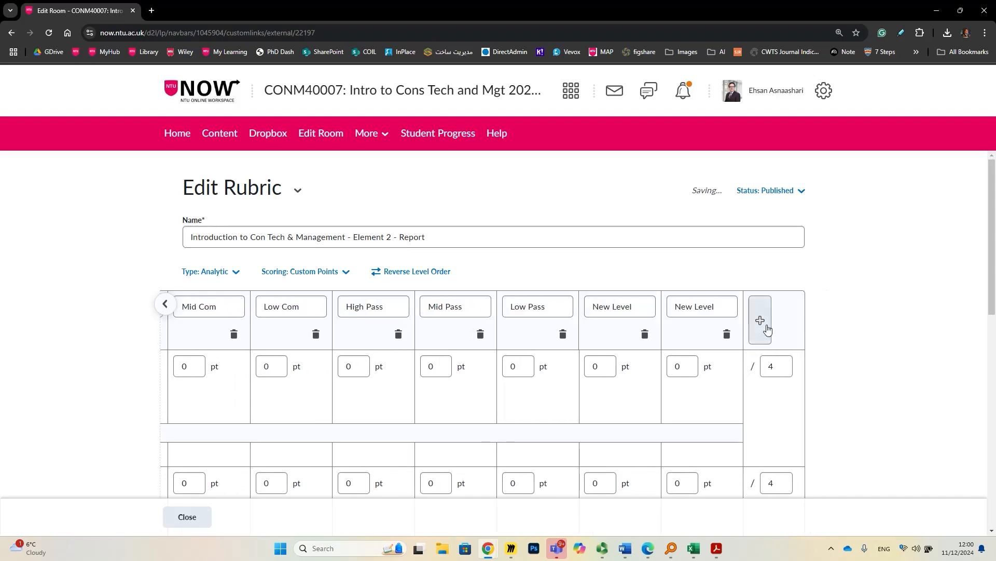
left_click(767, 328)
left_click(821, 307)
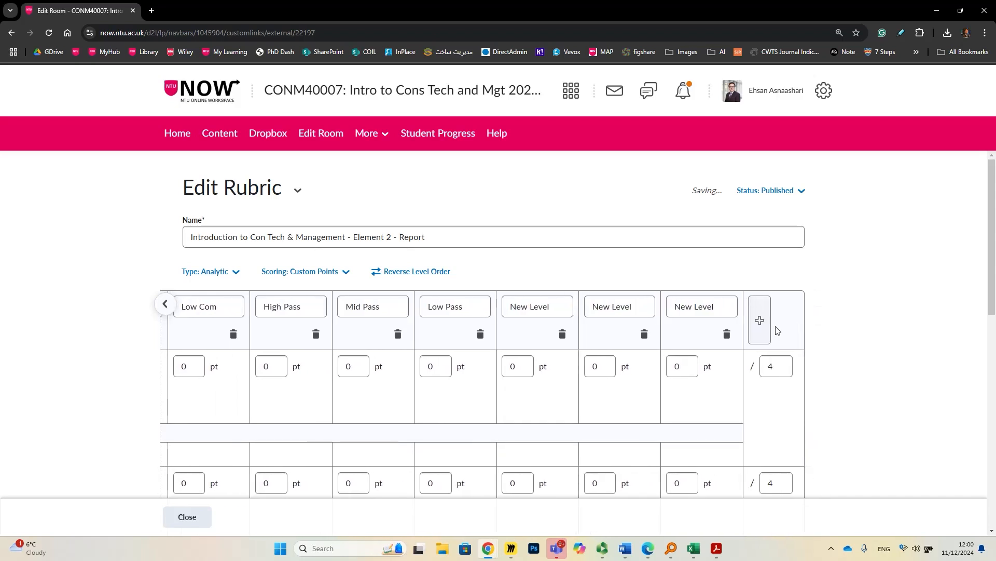
left_click(761, 323)
Step: Name the four new levels after Low Pass as Marg Fail, Mid Fail, Low Fail and Zero
triple_click(538, 310)
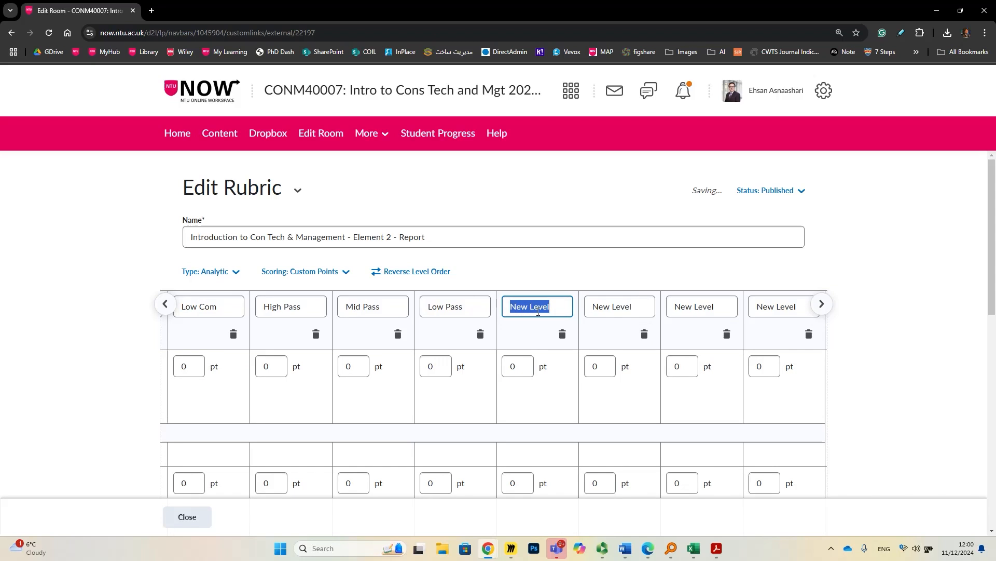
type("Ma")
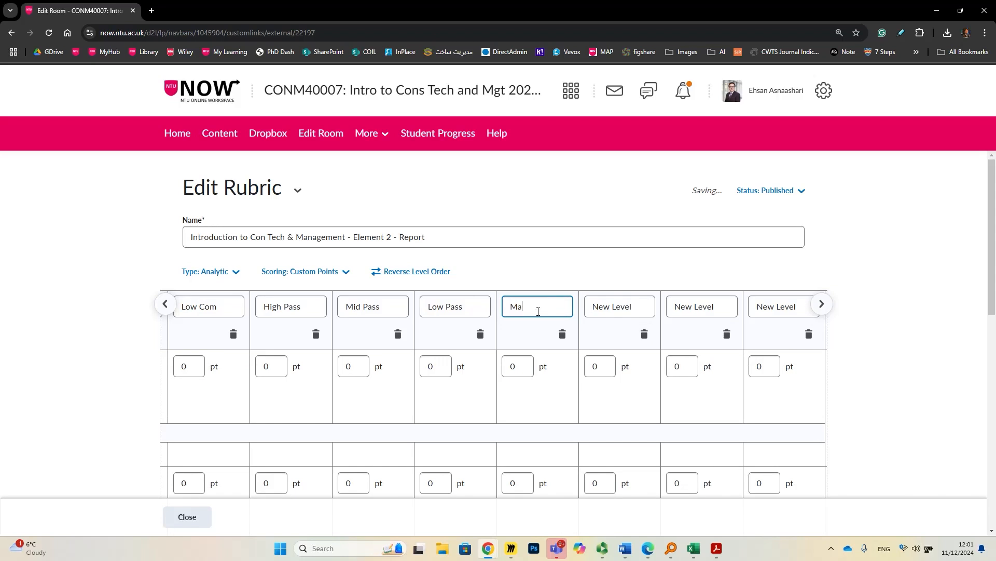
type("rg Fail")
left_click_drag(633, 307, 593, 311)
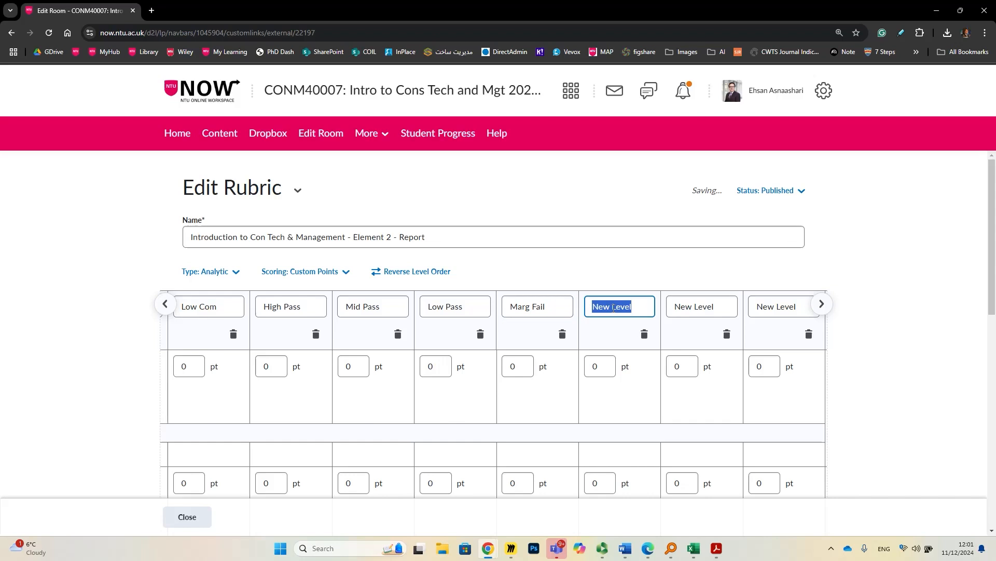
type("Mid F")
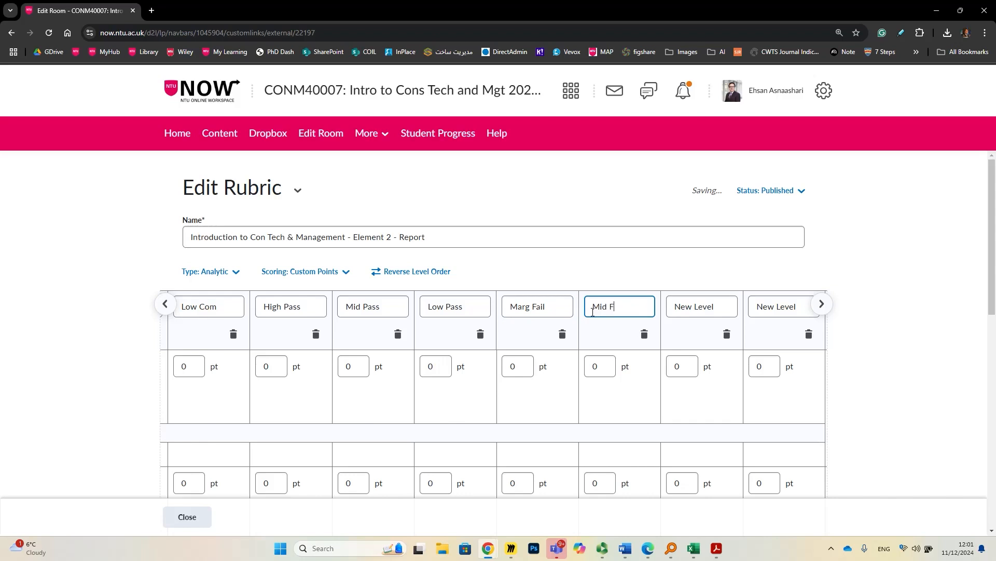
type("ail")
triple_click(705, 310)
type("Low ")
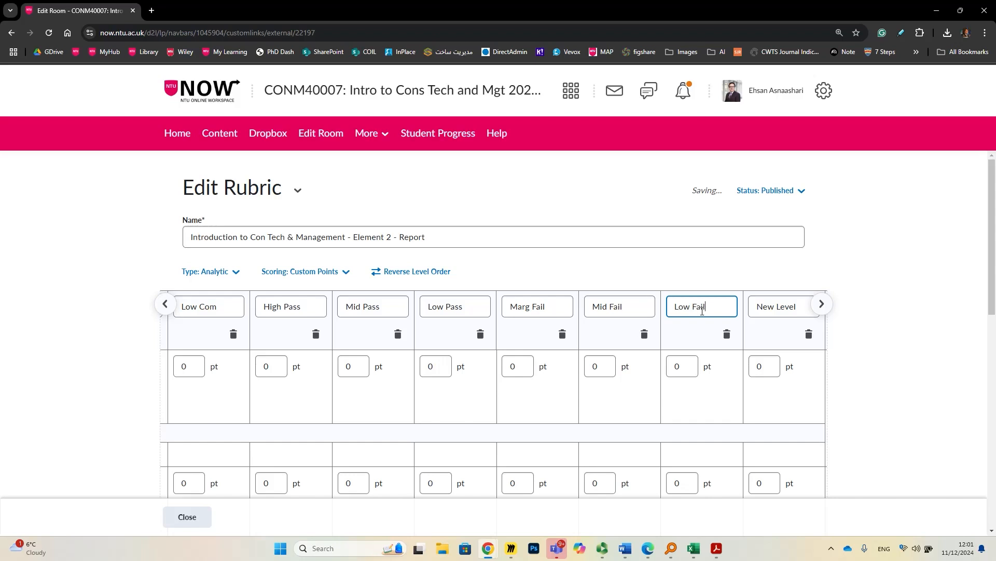
type("Fail")
triple_click(782, 306)
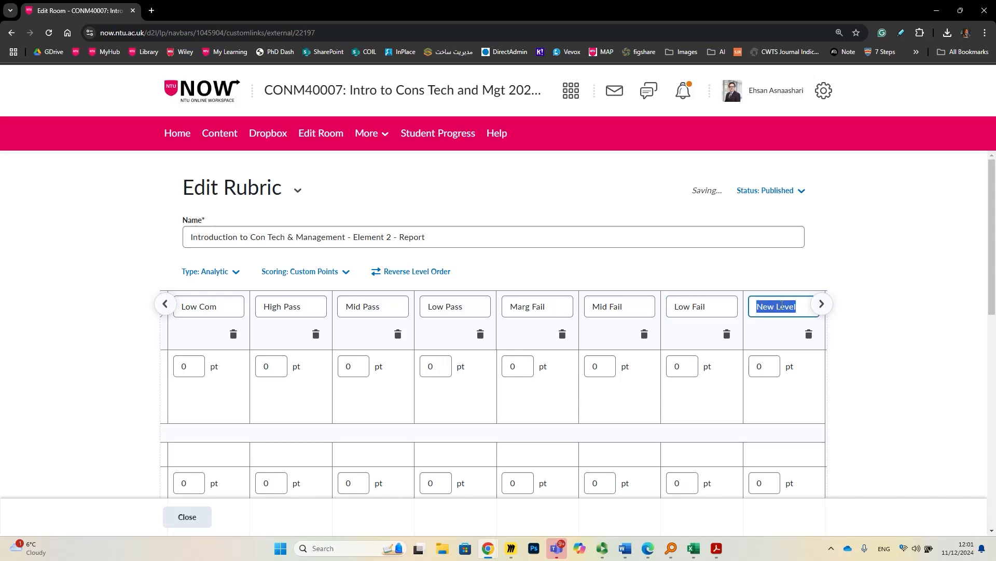
type("Zero")
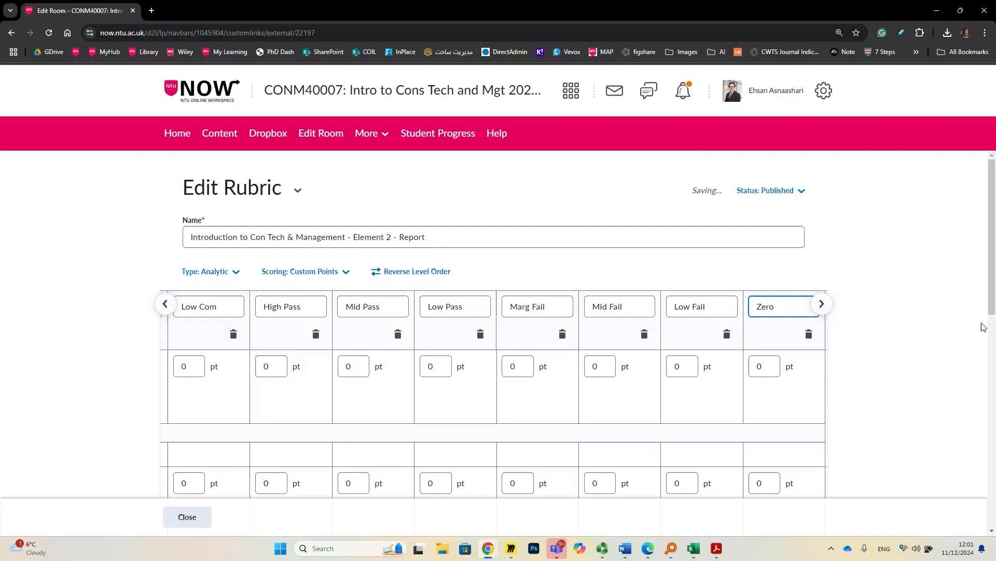
left_click(861, 325)
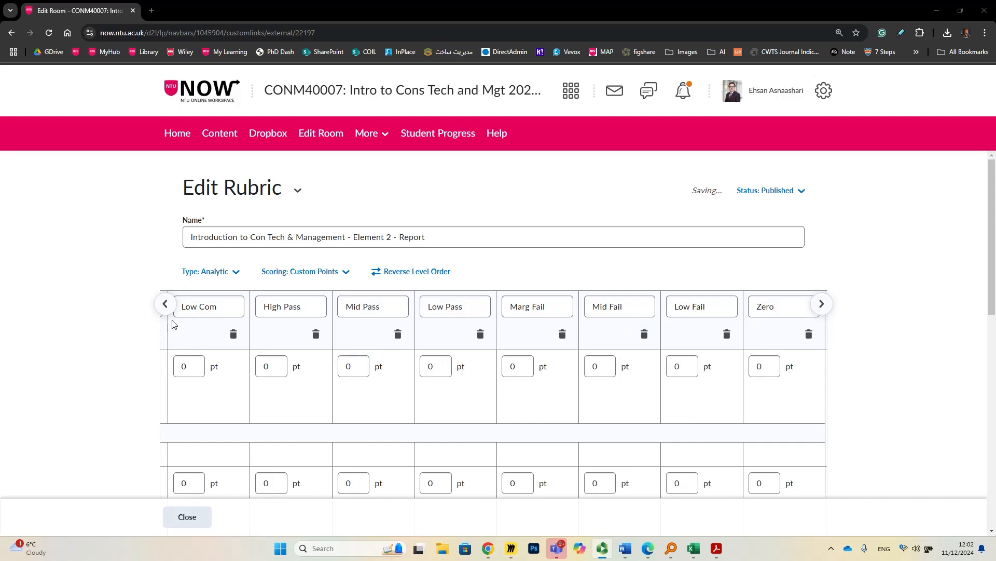
Step: Review the rubric's grade levels and the point values in its criterion rows, starting from the Exc Dis level
left_click(165, 305)
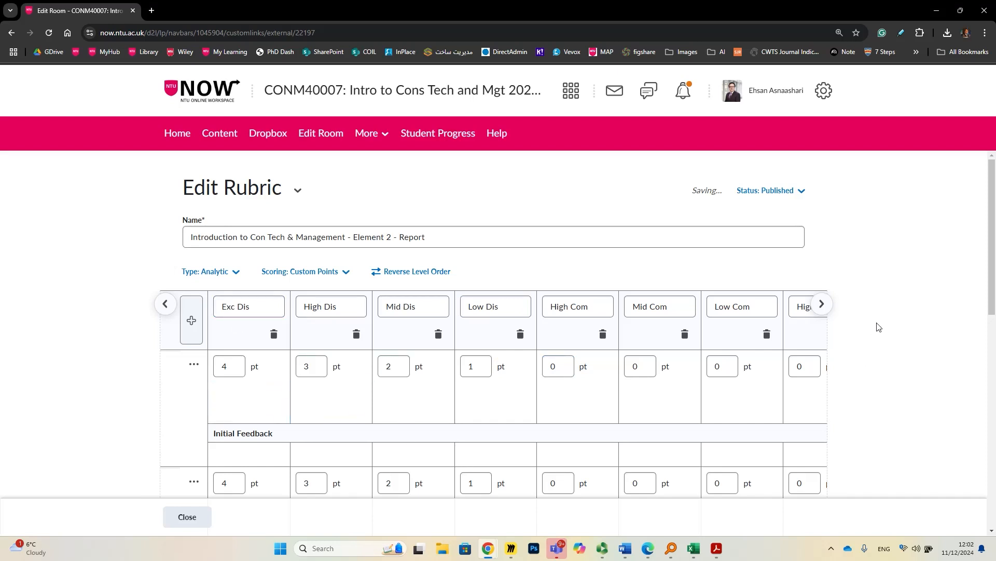
scroll(878, 326, "down", 2)
scroll(264, 361, "down", 2)
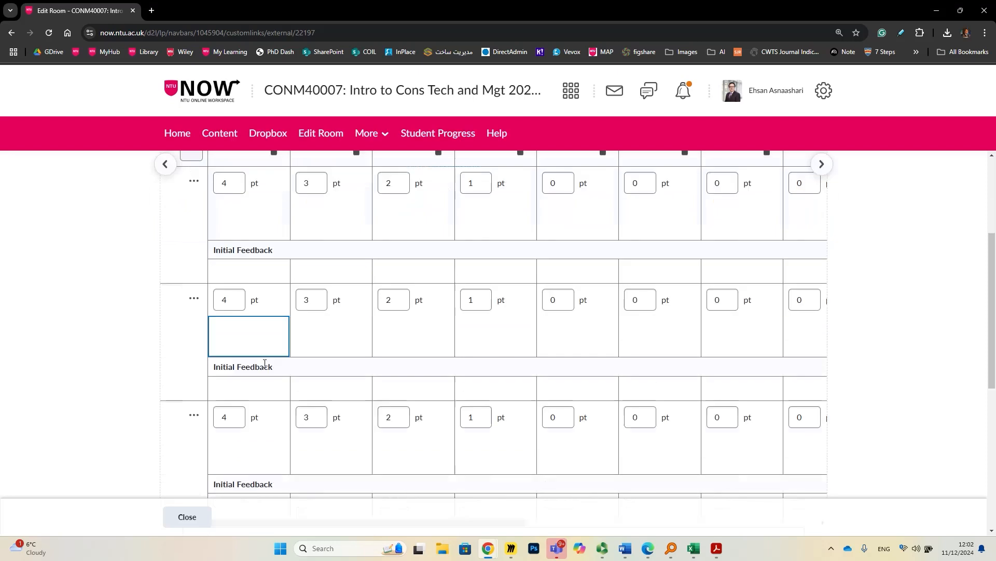
scroll(363, 410, "down", 3)
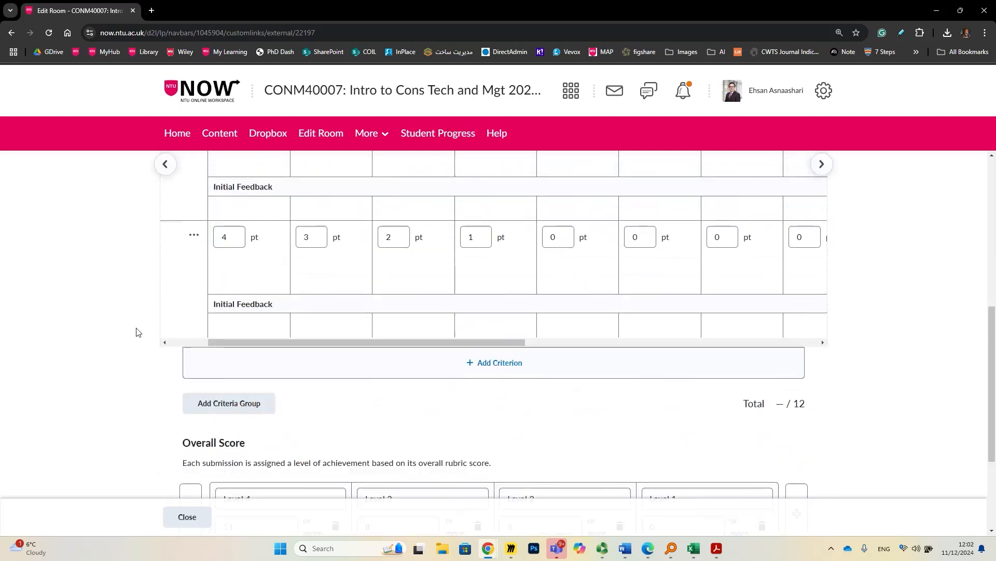
scroll(367, 334, "up", 5)
scroll(408, 509, "down", 1)
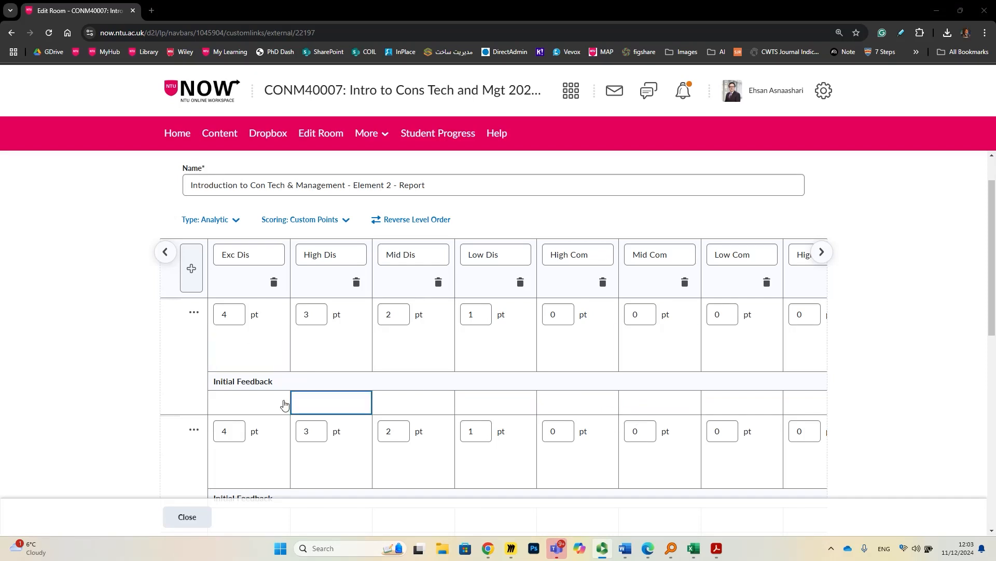
scroll(186, 358, "up", 1)
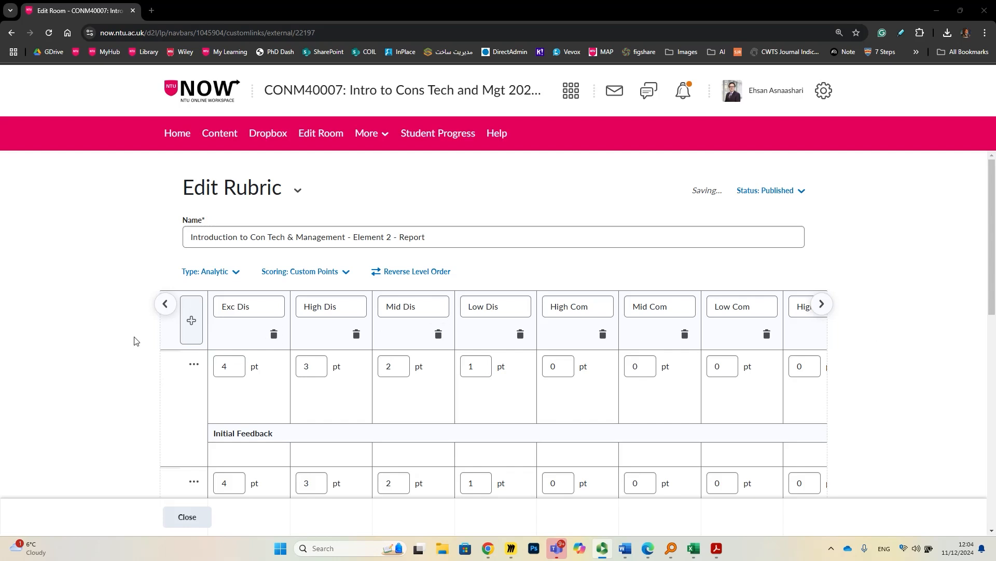
scroll(377, 399, "down", 2)
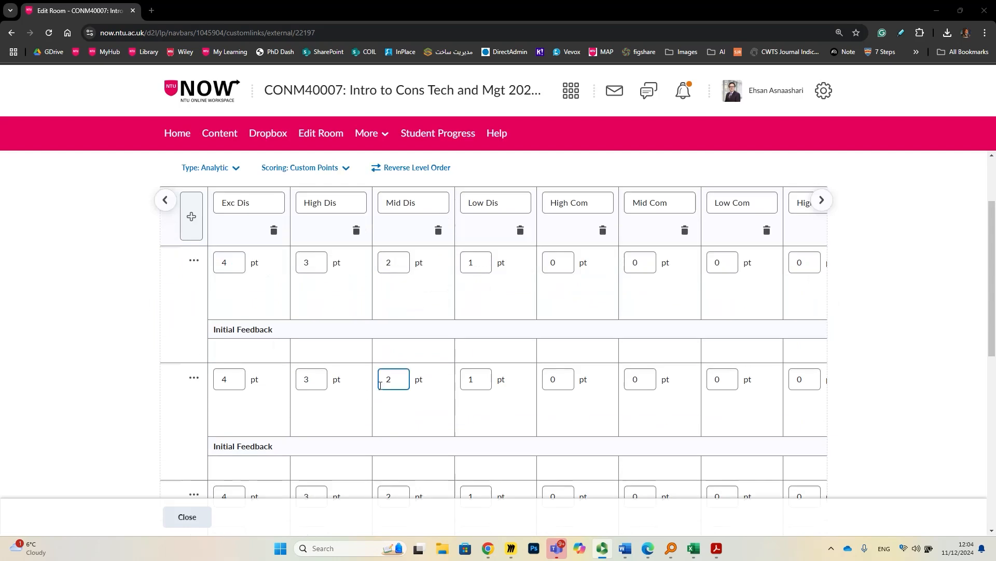
scroll(379, 385, "down", 1)
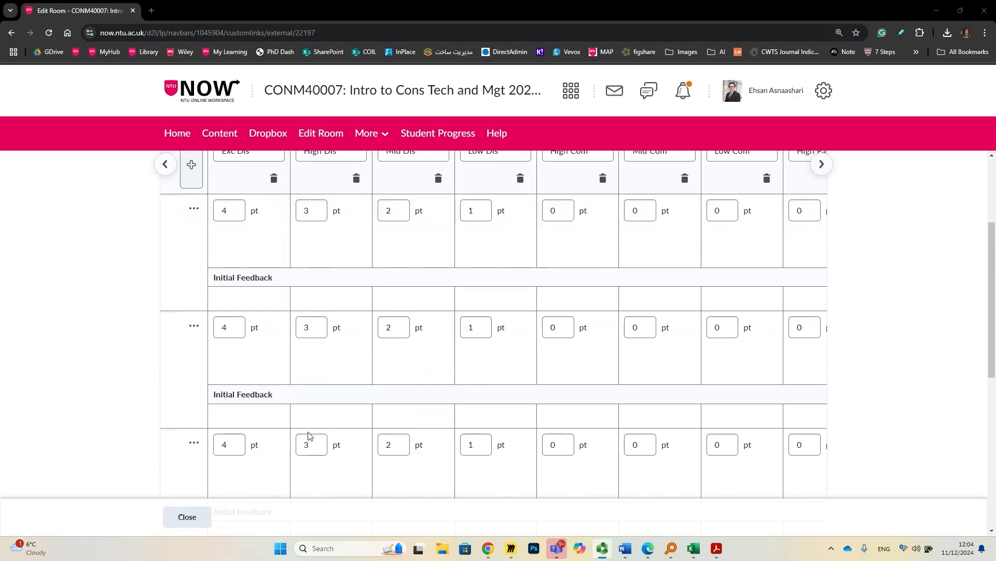
scroll(308, 435, "up", 2)
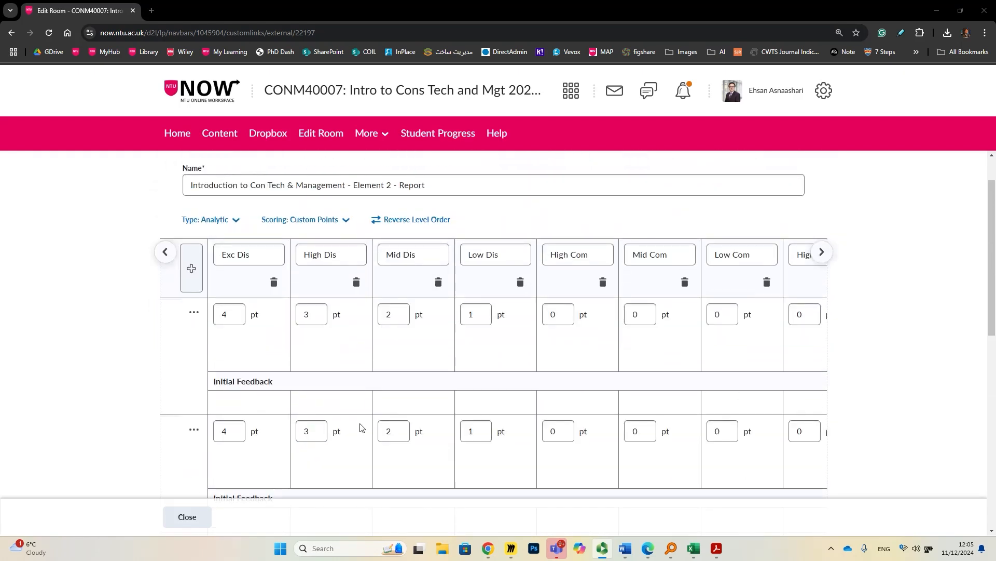
scroll(367, 394, "up", 1)
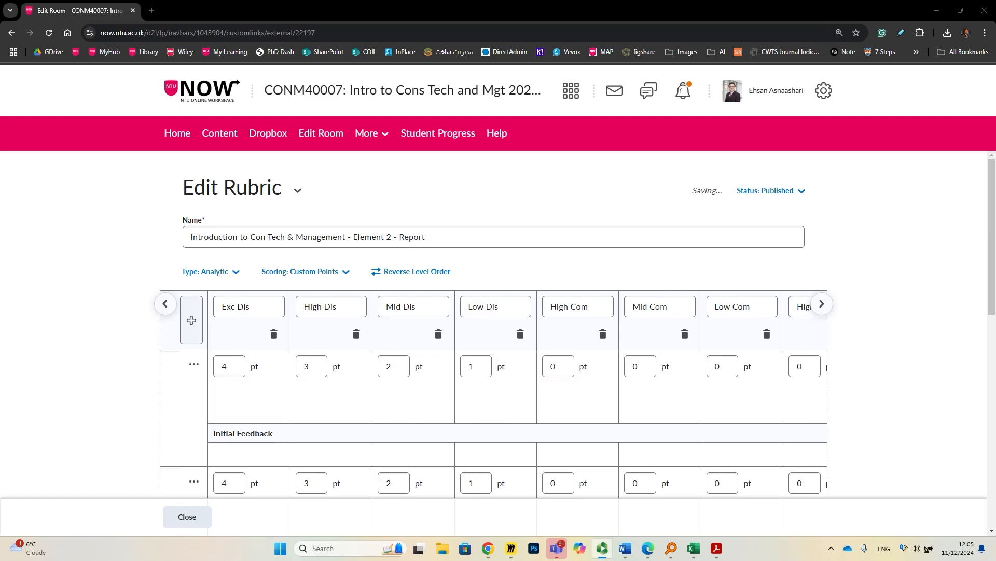
Step: Copy "Quality of report - 10%" from the assessment brief in Word and use it to rename Criterion 1 of the rubric in Chrome
key("alt+Tab")
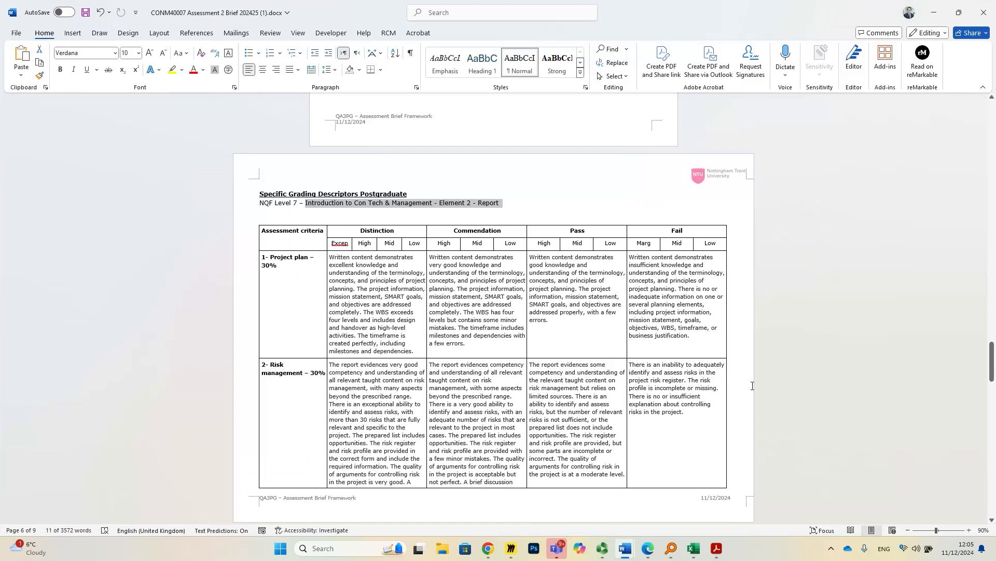
scroll(448, 325, "down", 1)
scroll(447, 326, "down", 5)
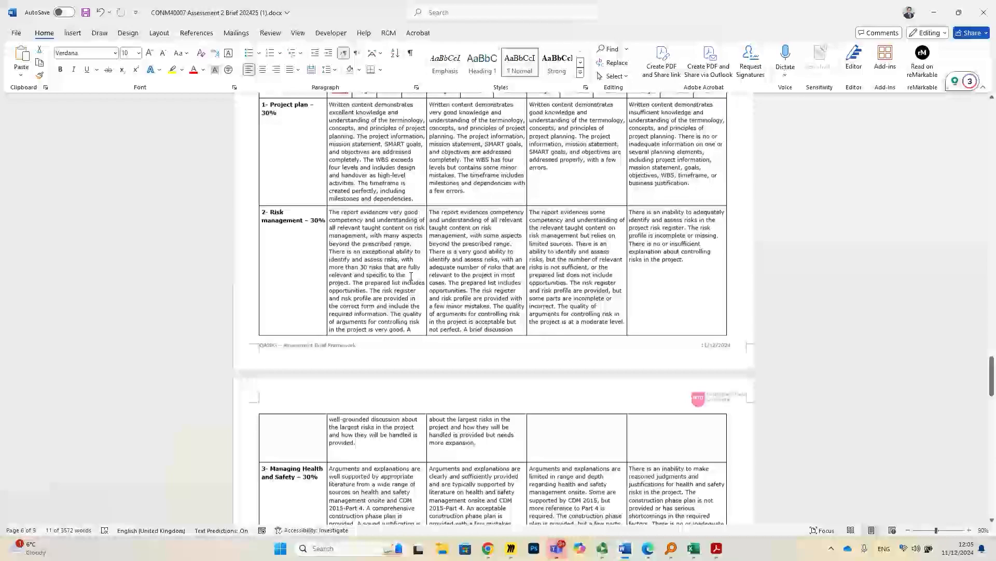
scroll(413, 282, "down", 3)
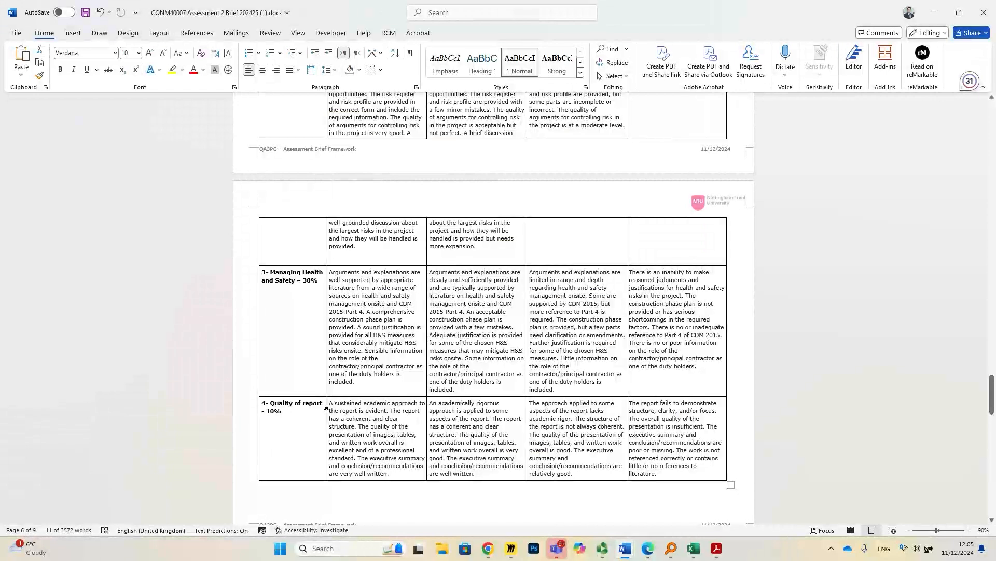
left_click_drag(289, 412, 278, 403)
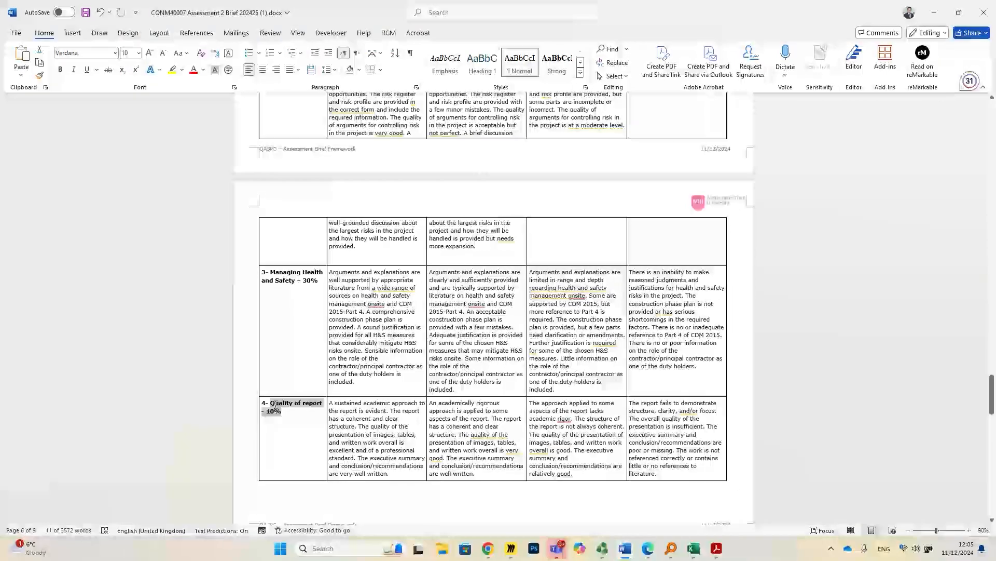
right_click(278, 403)
left_click(337, 167)
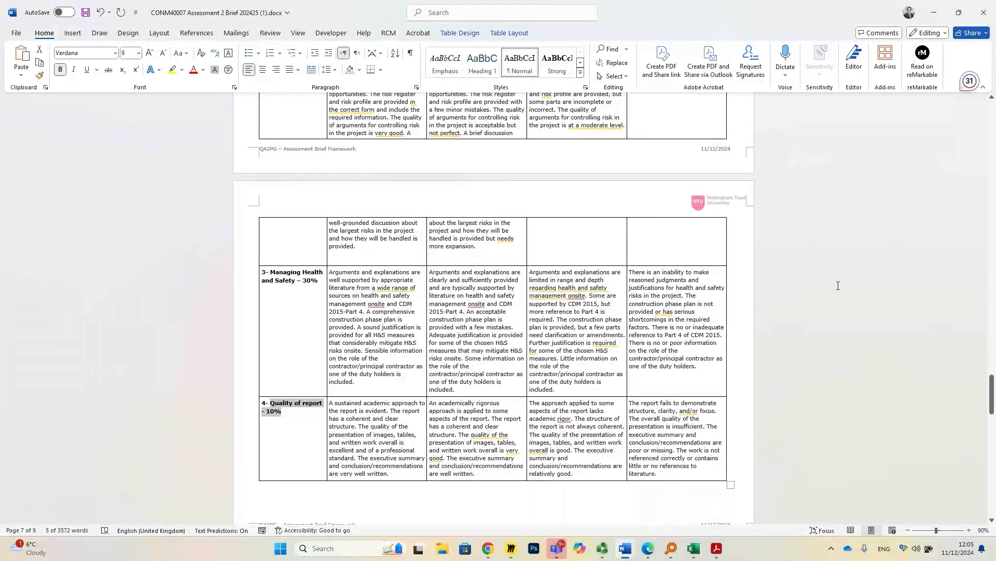
left_click_drag(690, 7, 680, 0)
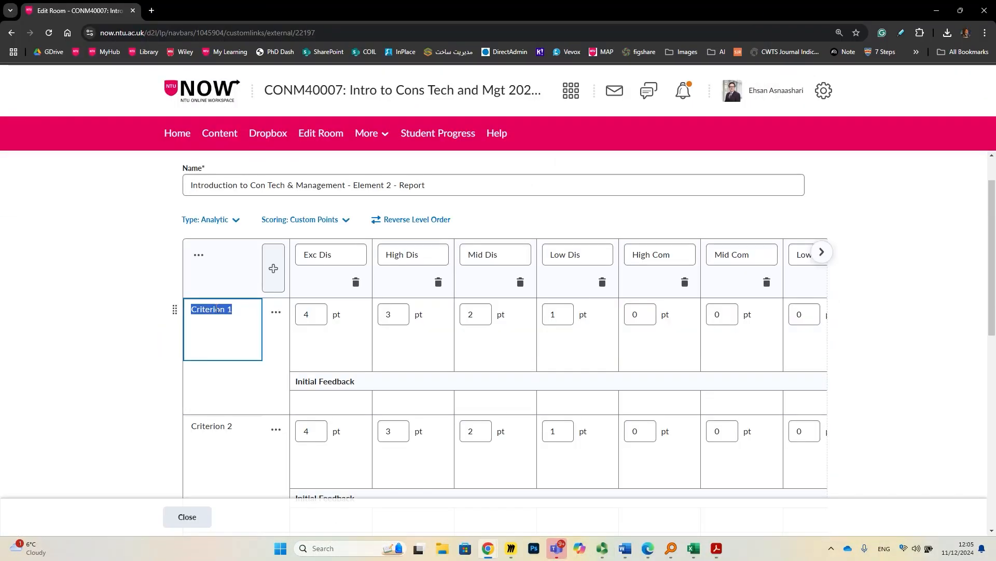
type("Quality of report - 10%")
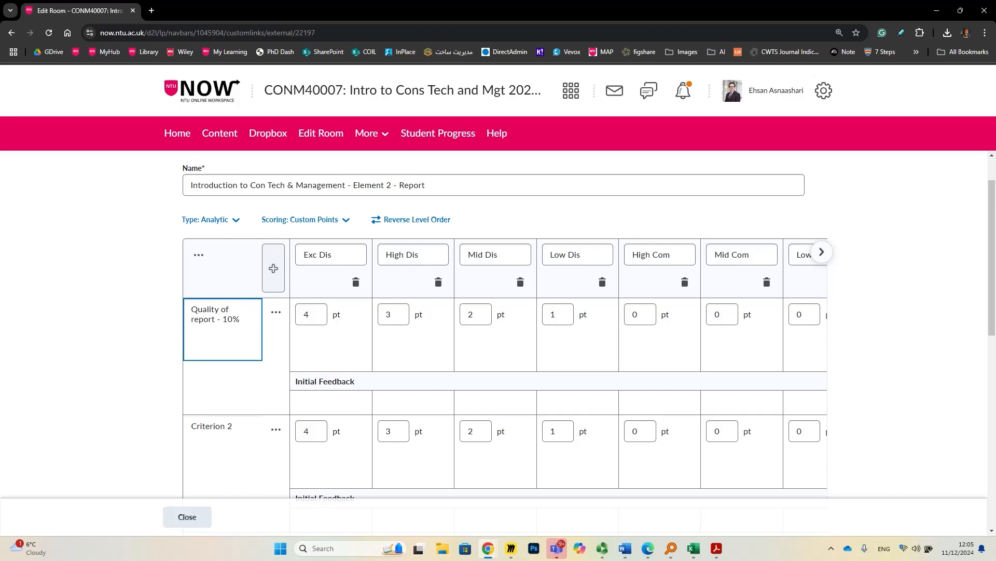
Step: Rename Criterion 2 as "Managing Health and Safety (30%) K1, K3"
key("alt+Tab")
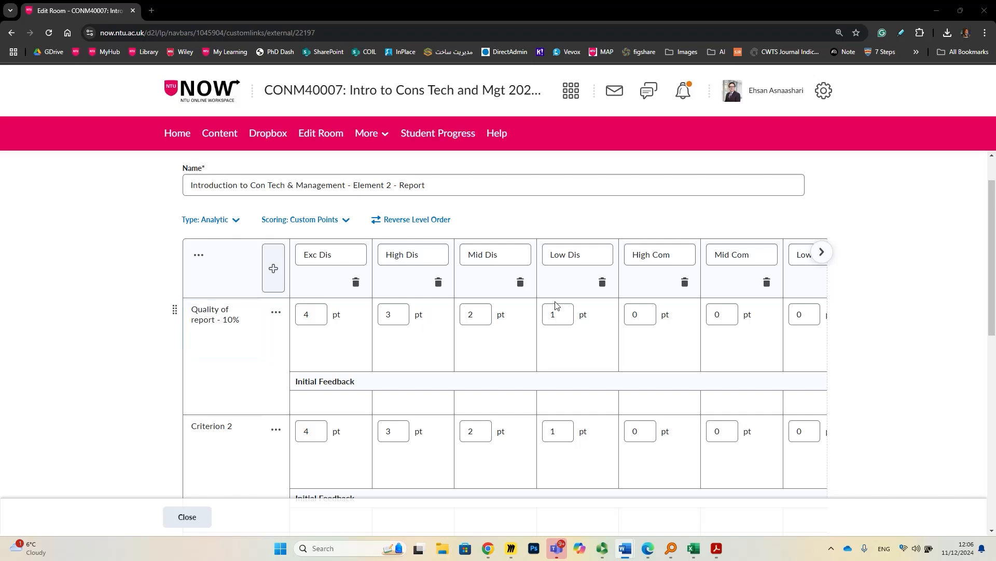
scroll(110, 353, "down", 2)
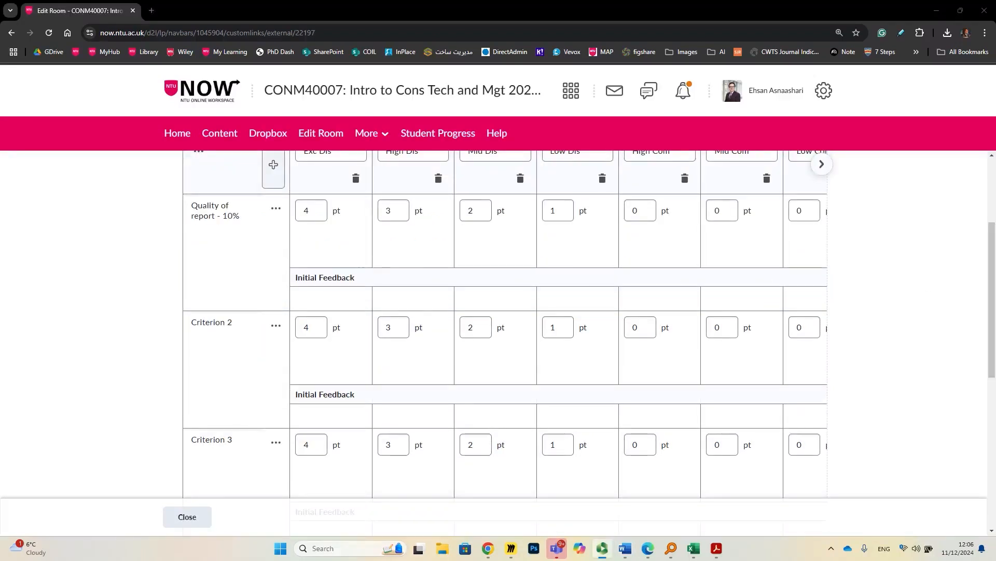
triple_click(223, 327)
type("Managing Health and Safety (30%) K1, K3")
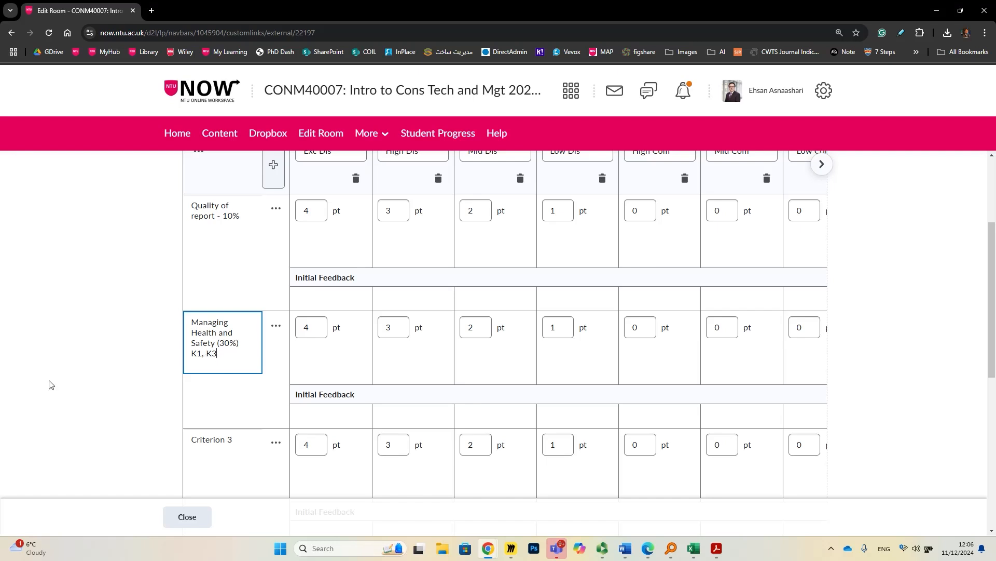
Step: Rename Criterion 3 as "Risk management (30%) K1, S1"
key("alt+Tab")
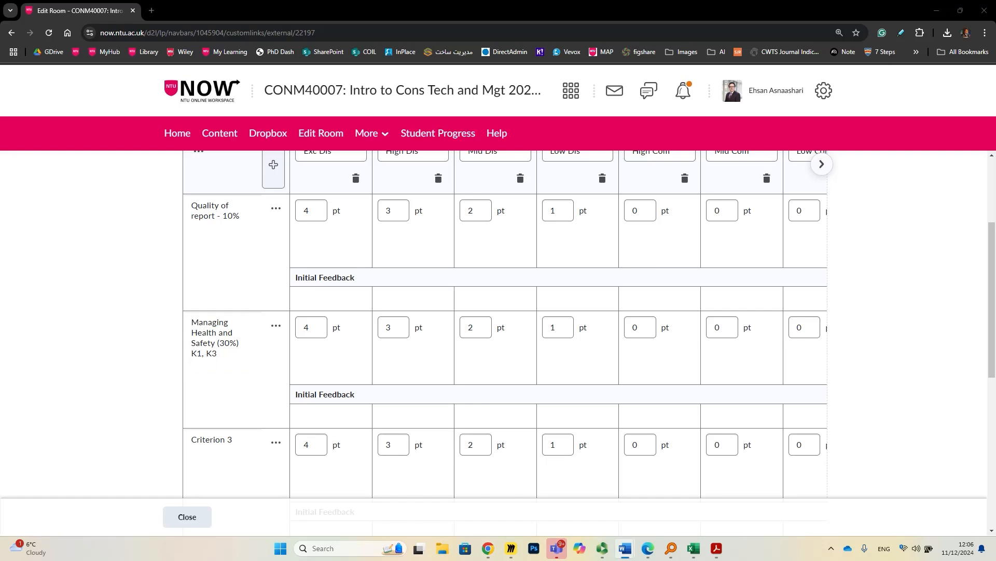
key("alt+Tab")
key("ctrl+a")
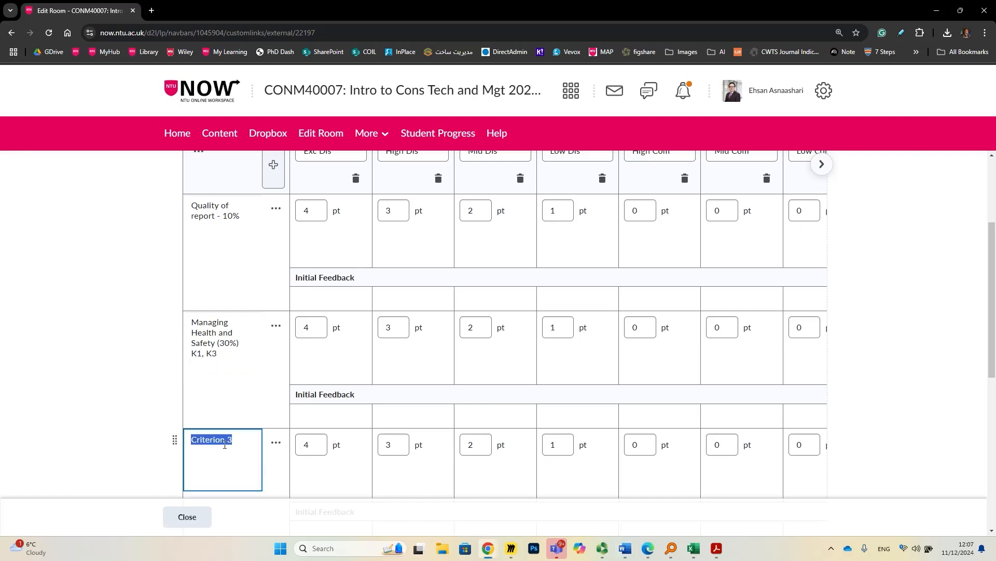
type("Risk management (30%) K1, S1")
Step: Add a criterion below Risk management and name it "Project plan (30%) K2, S1"
scroll(218, 413, "down", 1)
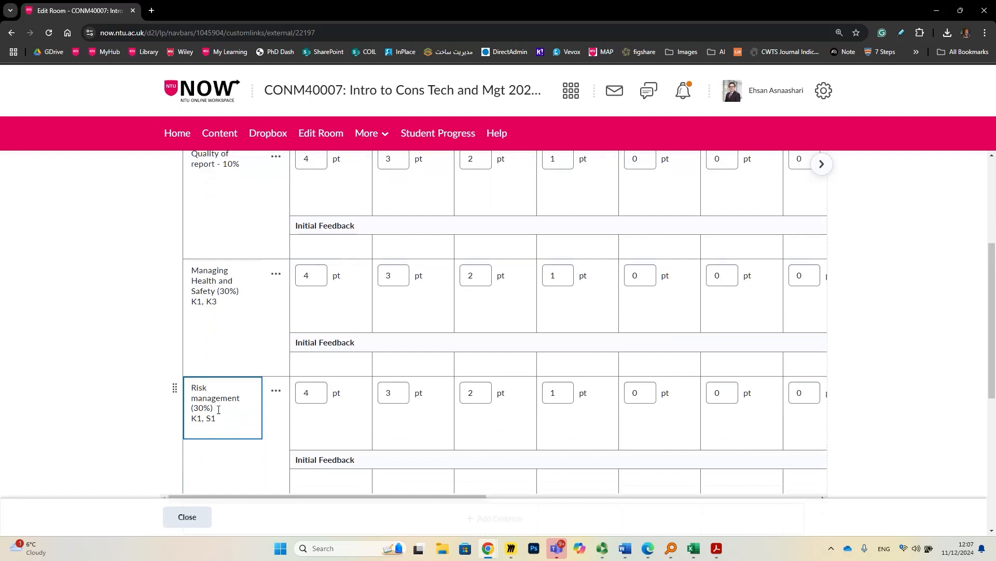
scroll(218, 409, "down", 3)
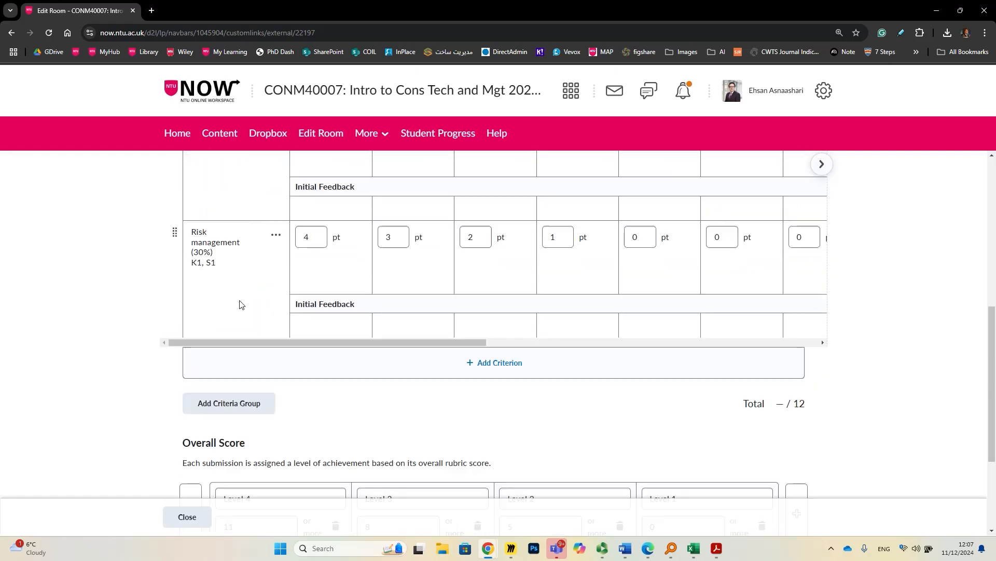
scroll(241, 302, "up", 6)
scroll(241, 304, "down", 6)
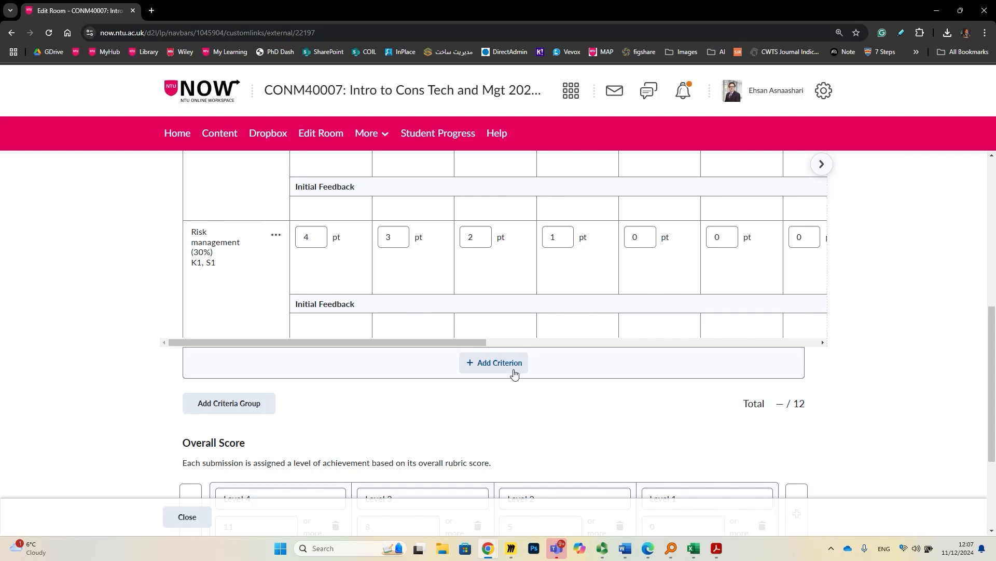
left_click(493, 372)
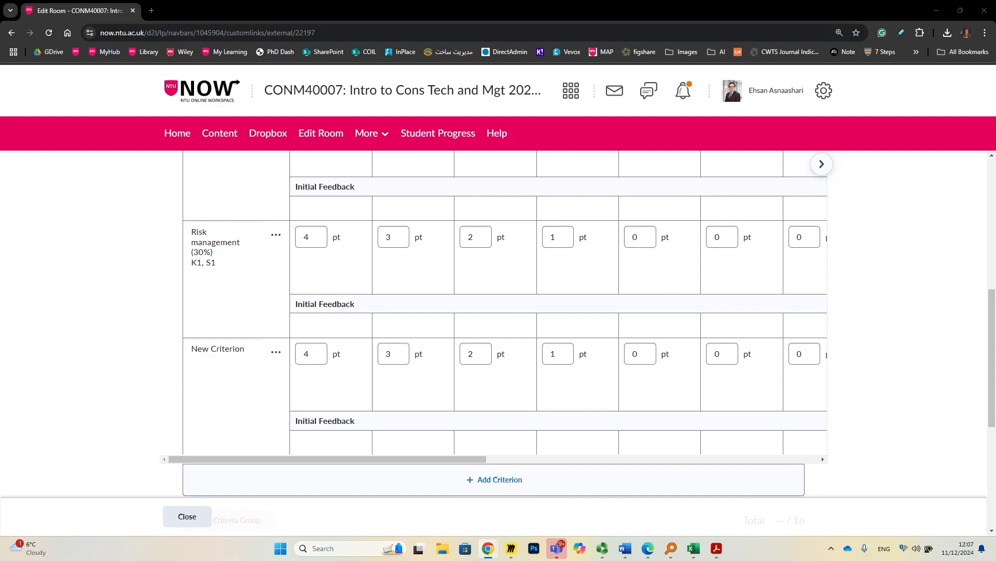
key("alt+Tab")
double_click(226, 361)
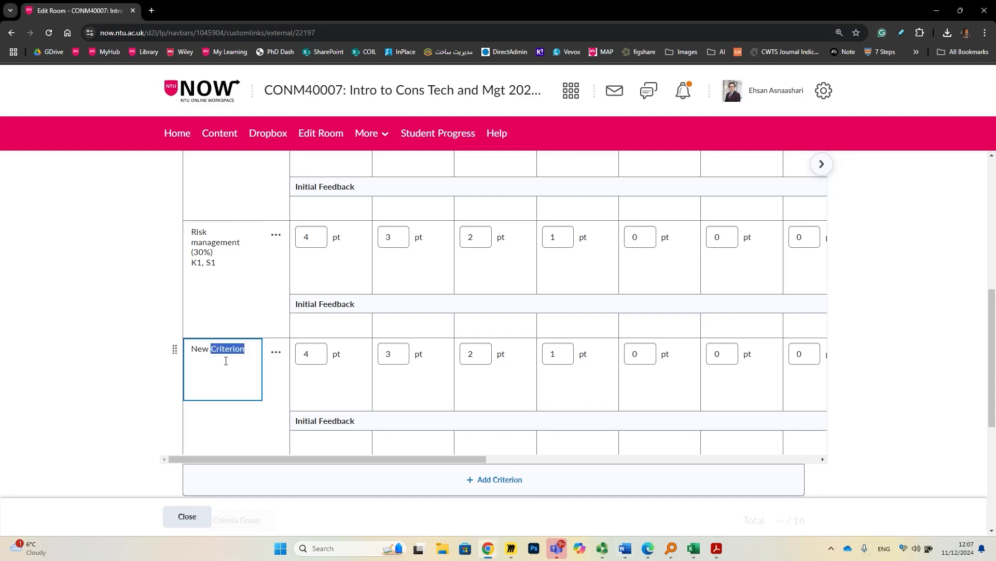
type("Project plan (30%) K2, S1")
left_click(383, 389)
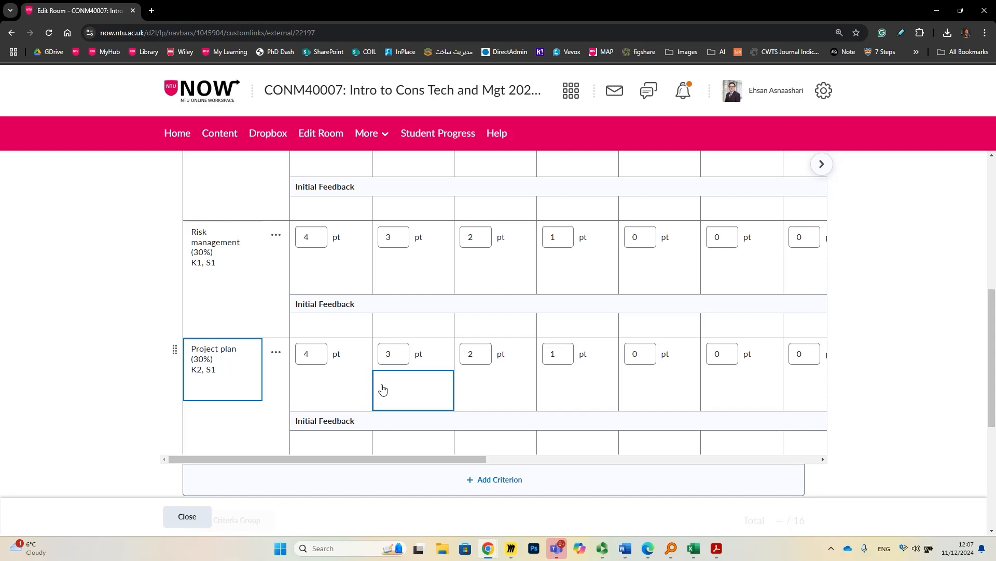
scroll(256, 356, "up", 8)
left_click(249, 363)
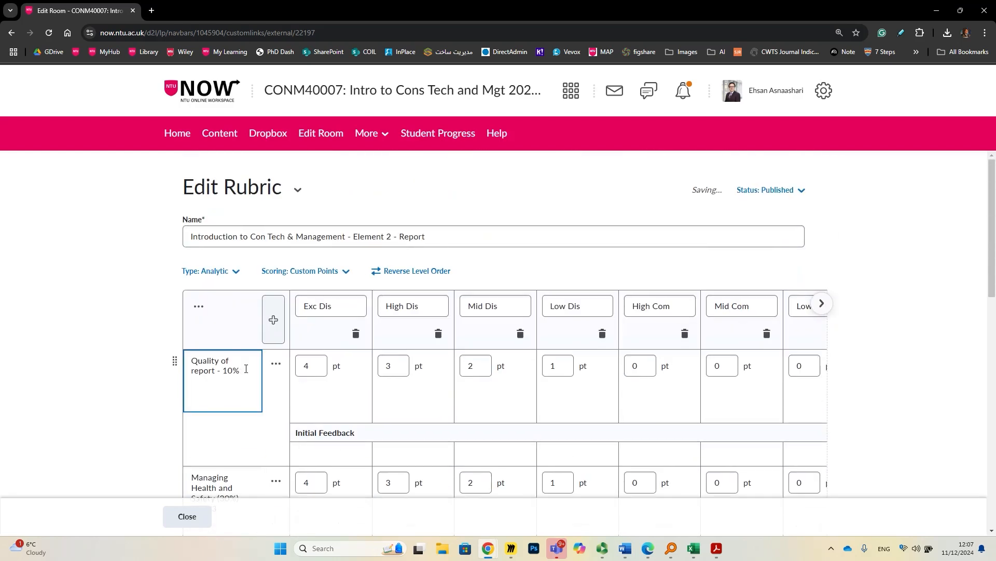
scroll(244, 358, "down", 2)
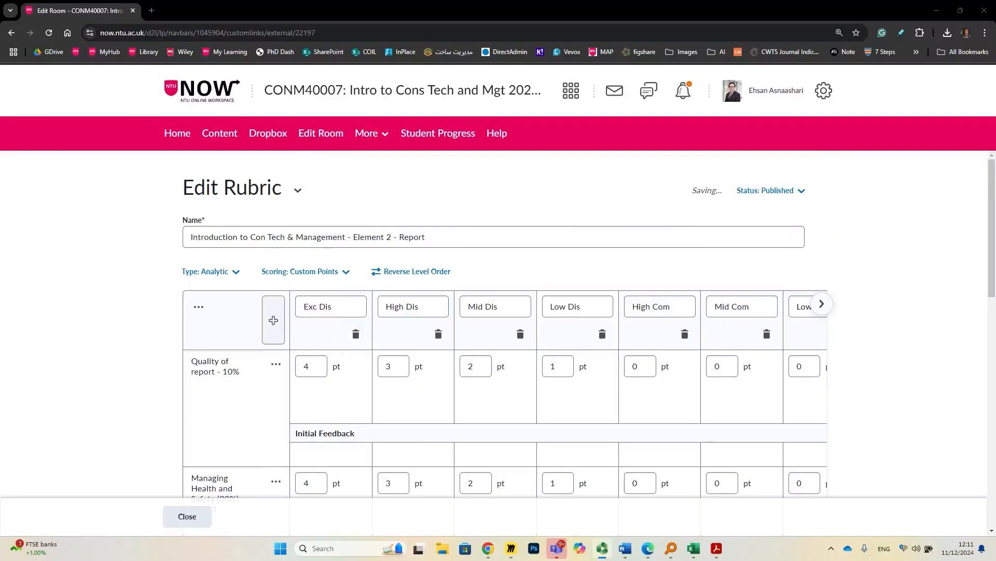
Step: Switch to the assessment brief in Word and examine the grading descriptors for all four criteria, from Distinction to Fail
left_click_drag(1, 311, 432, 160)
left_click(499, 164)
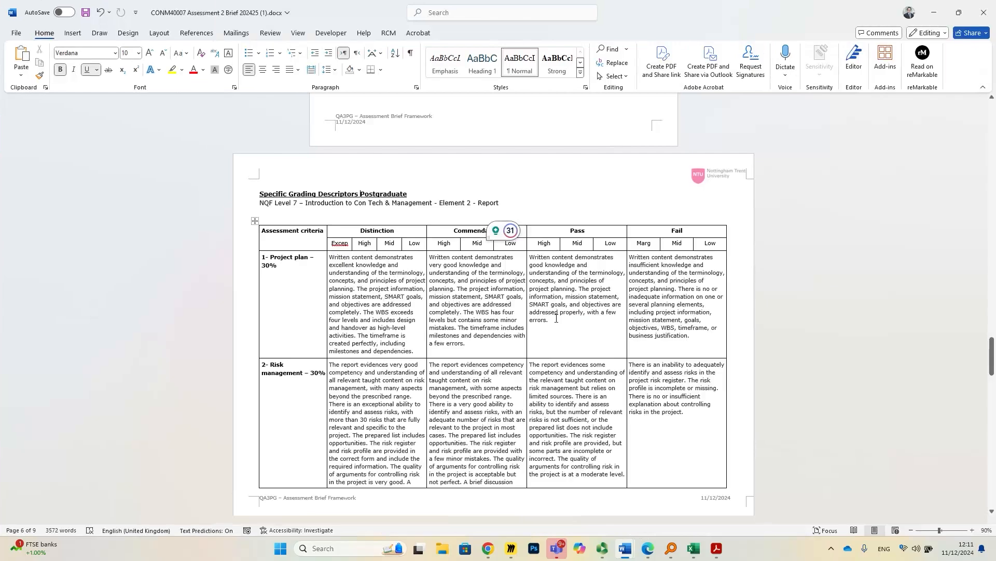
left_click(382, 295)
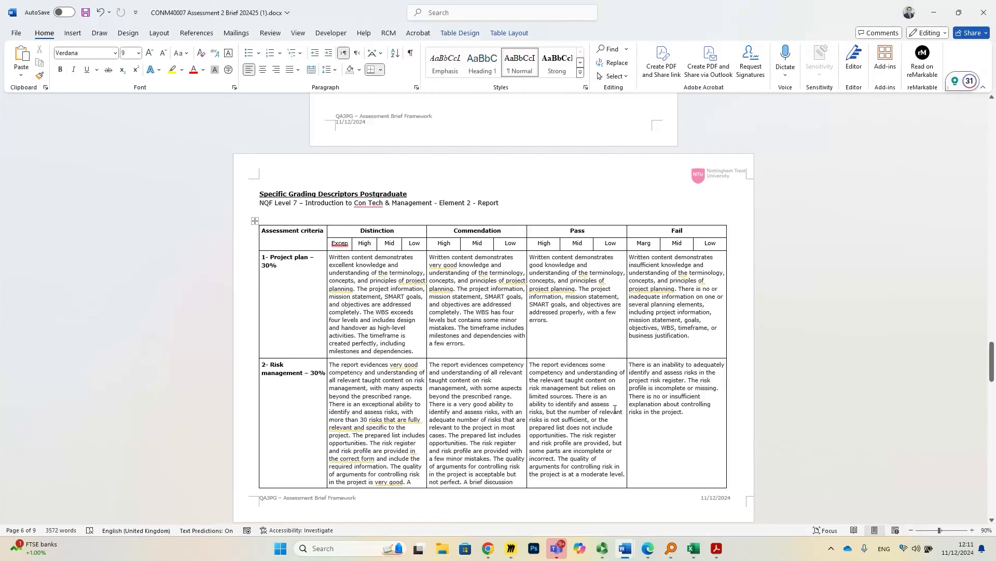
scroll(551, 338, "down", 5)
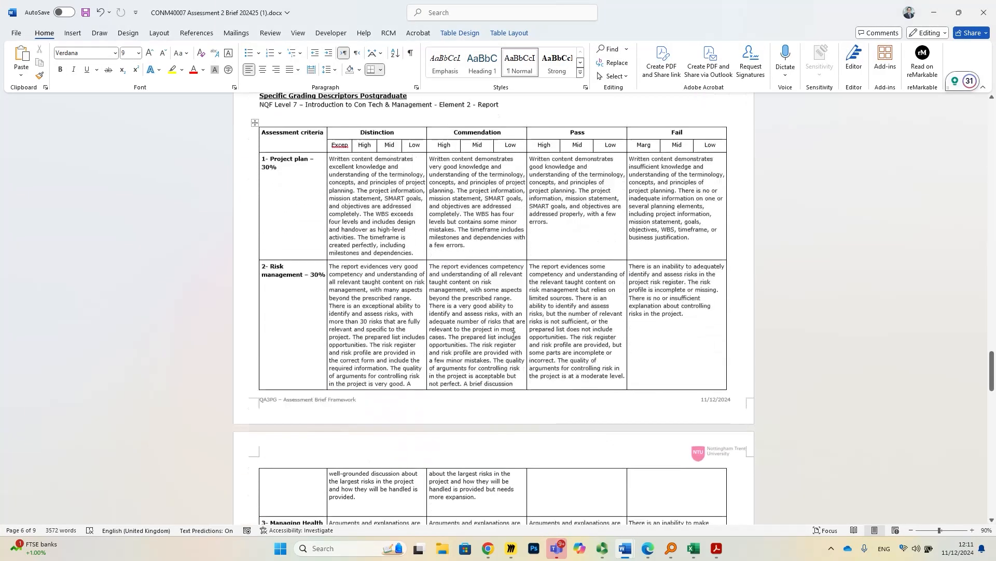
scroll(513, 340, "down", 5)
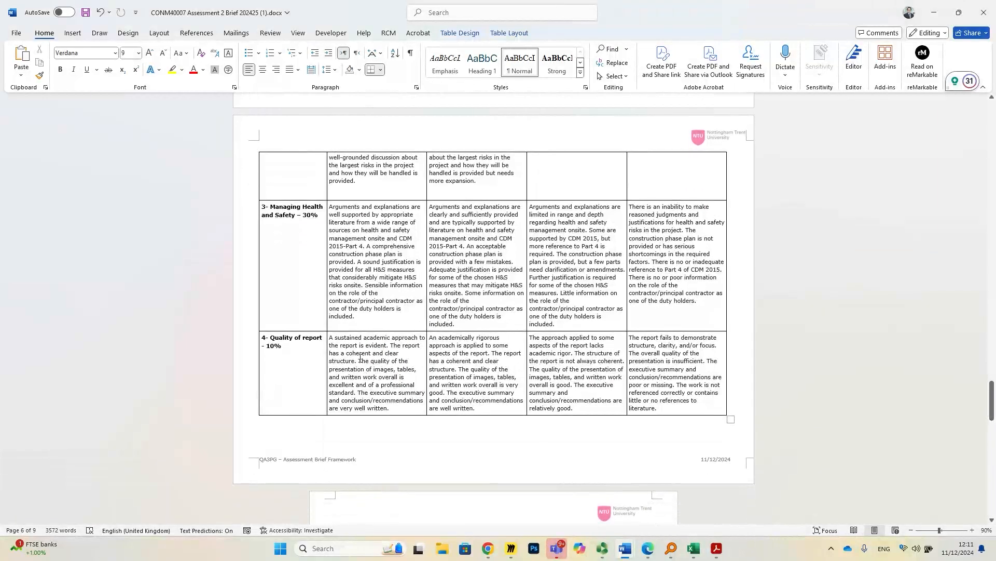
scroll(371, 355, "up", 5)
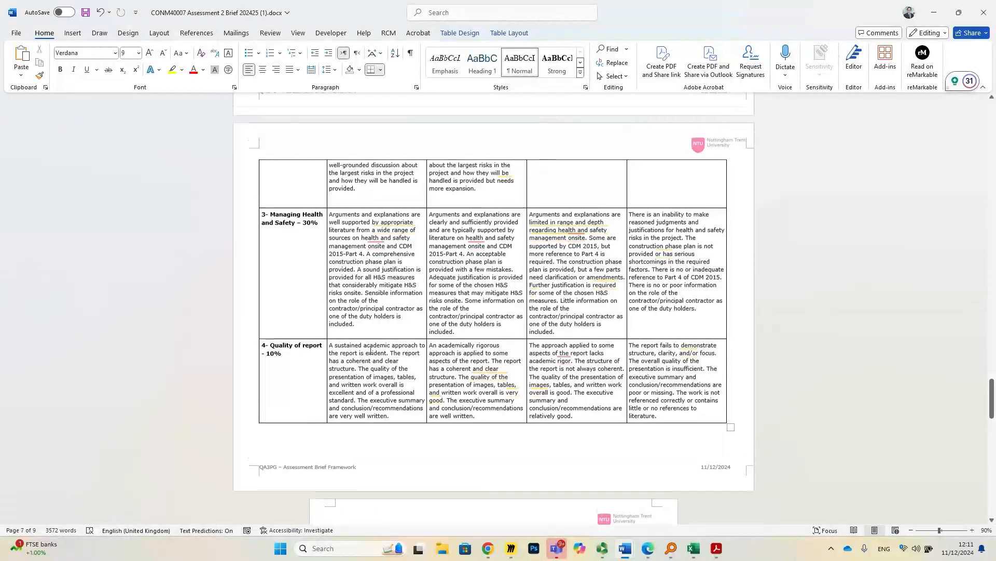
scroll(371, 355, "up", 4)
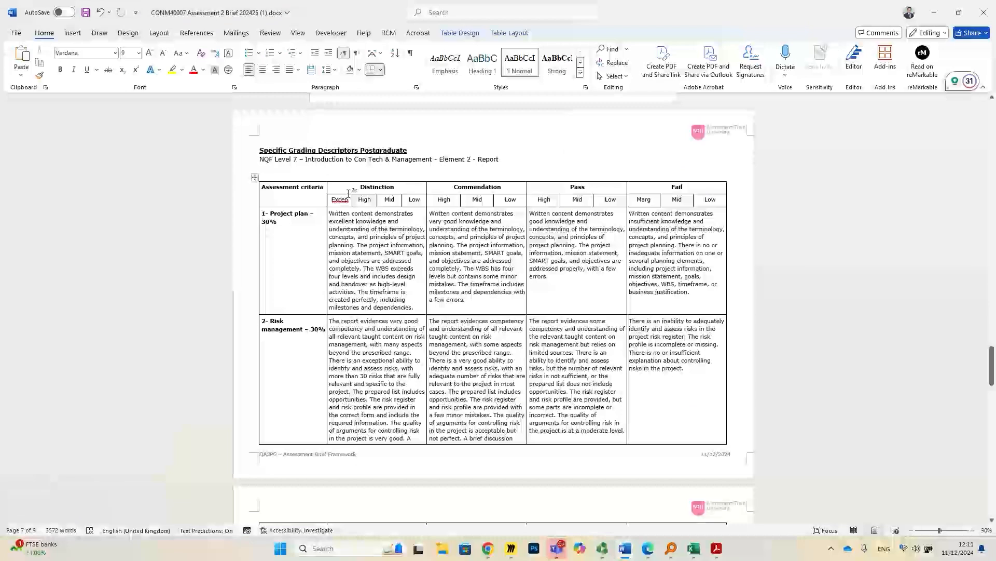
Step: Copy the Distinction descriptor for "4- Quality of report - 10%" from the brief's grading table
scroll(410, 244, "down", 1)
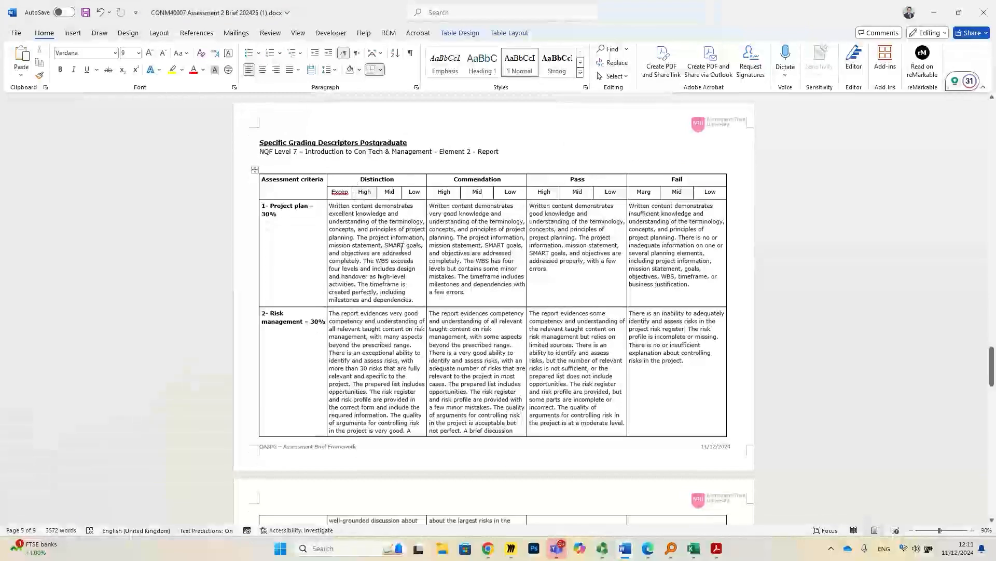
scroll(401, 249, "down", 10)
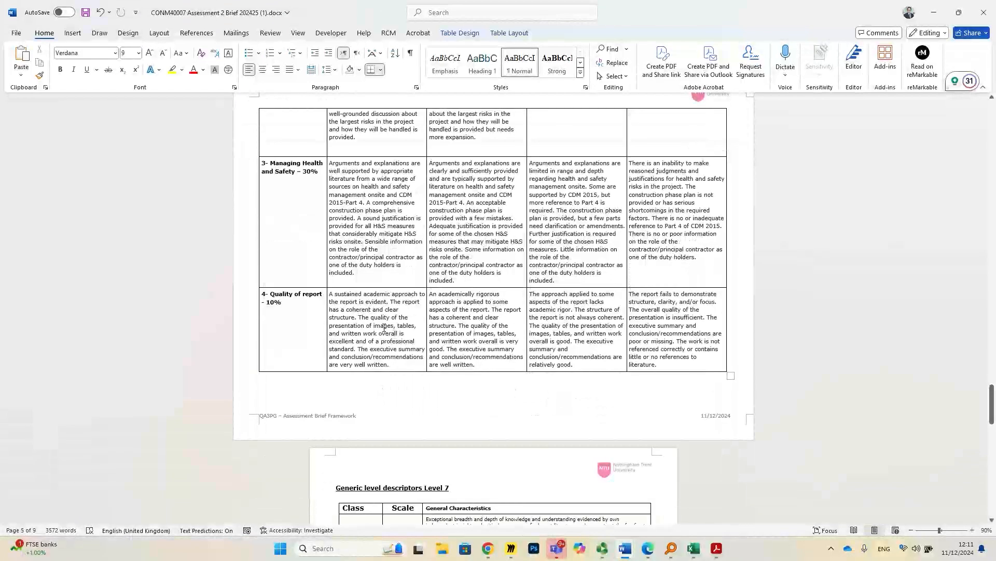
triple_click(385, 331)
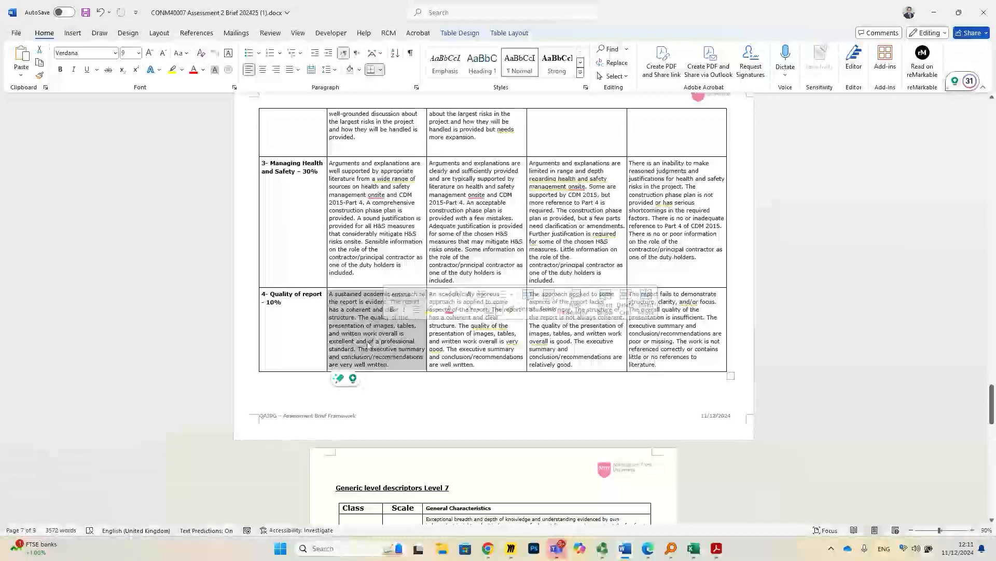
right_click(355, 337)
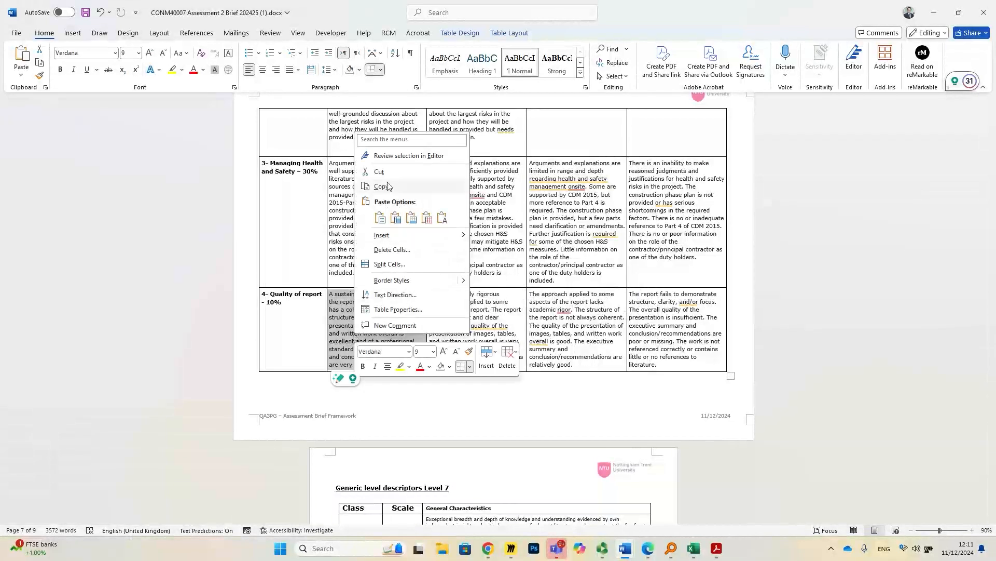
key("Escape")
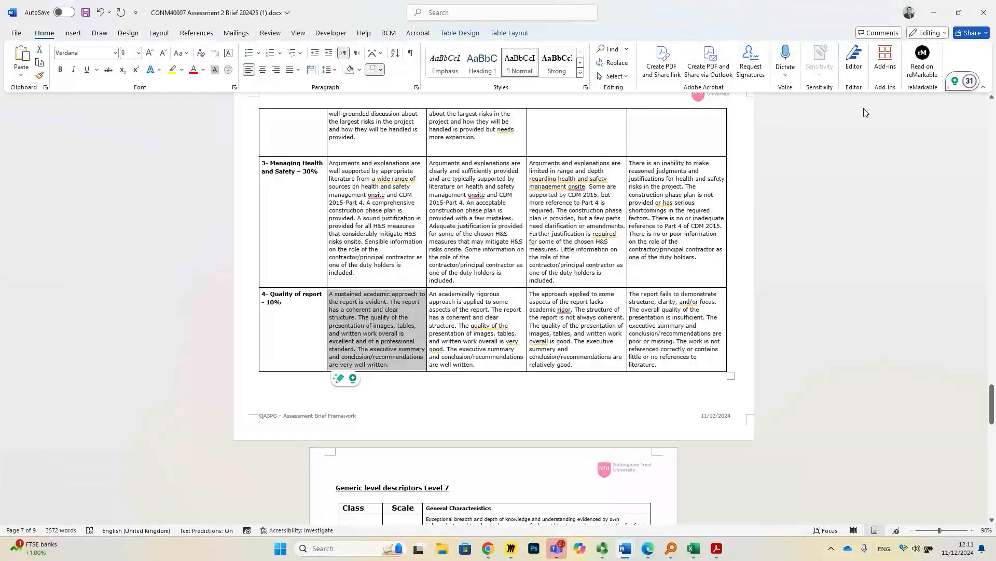
Step: Return to the rubric in Chrome and paste the descriptor as plain text into the Exc Dis cell of Quality of report
left_click(934, 12)
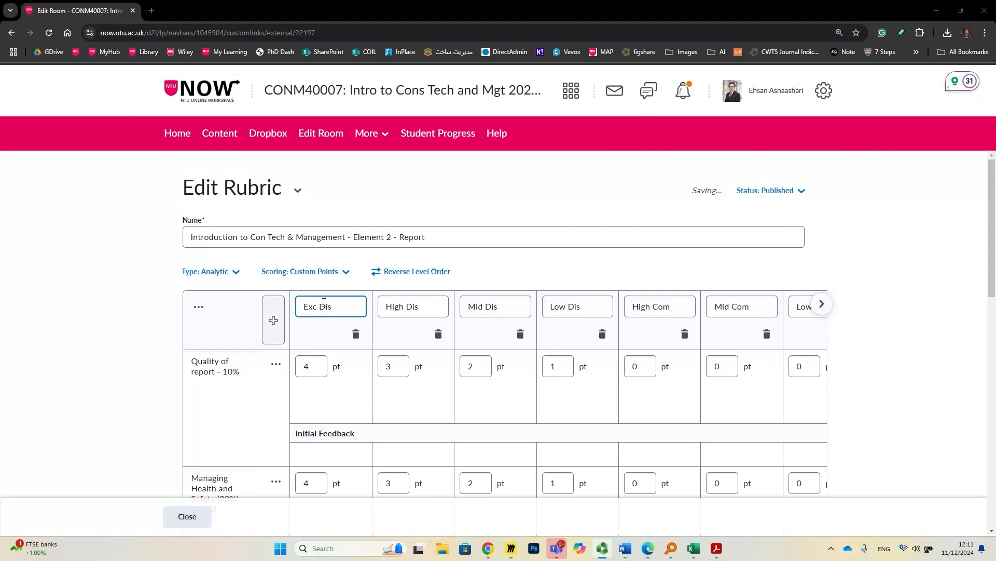
scroll(325, 310, "down", 1)
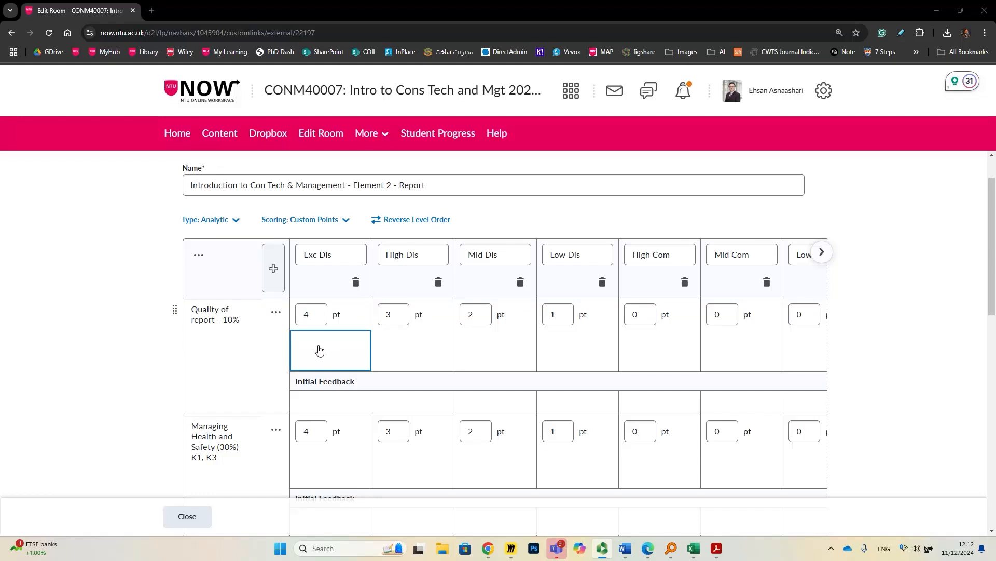
left_click(325, 347)
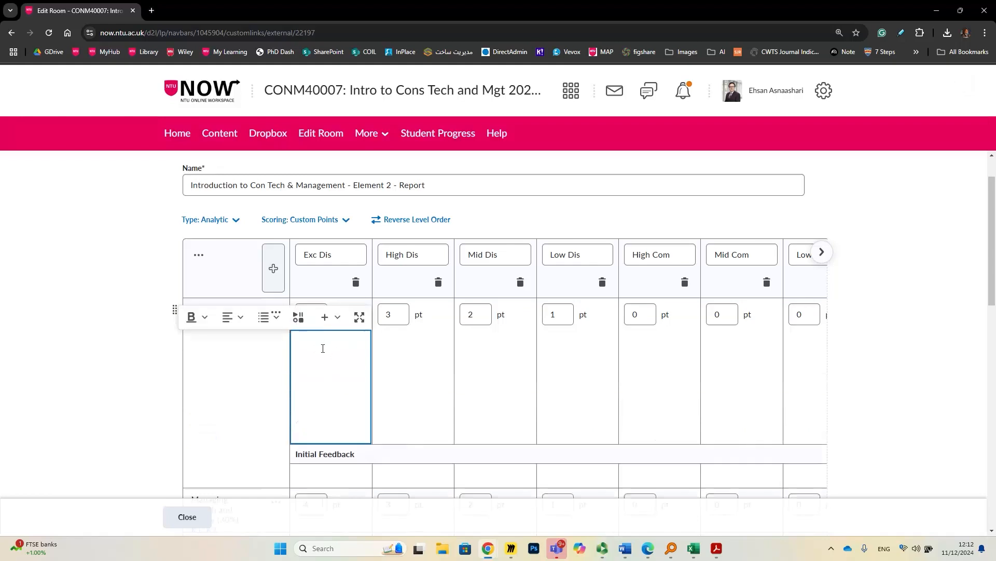
right_click(304, 346)
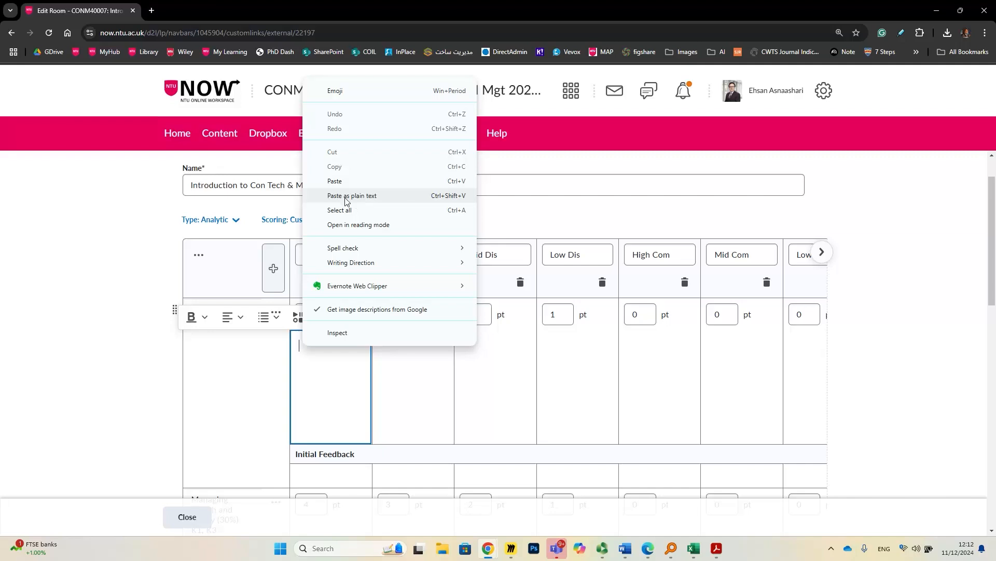
left_click(372, 200)
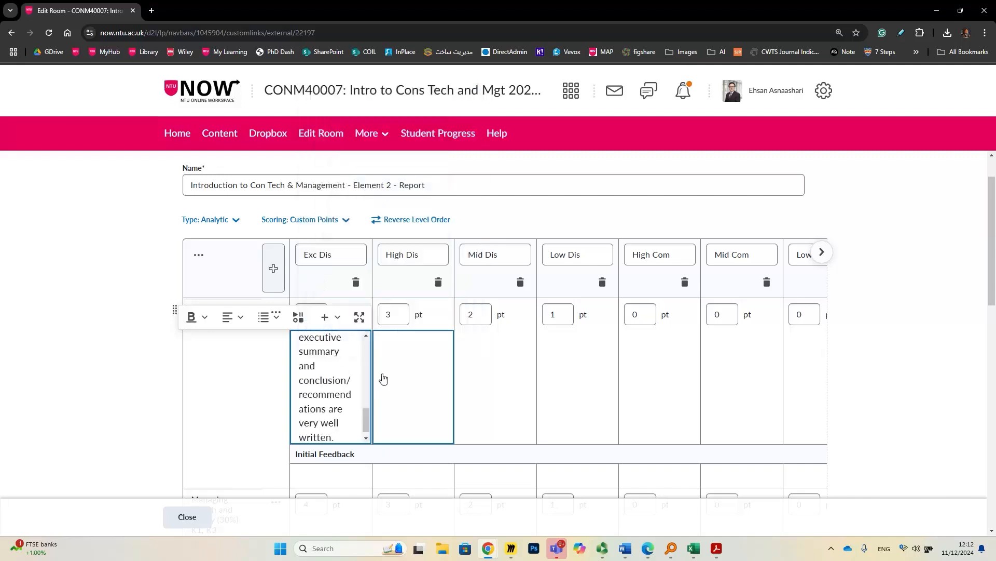
left_click(399, 367)
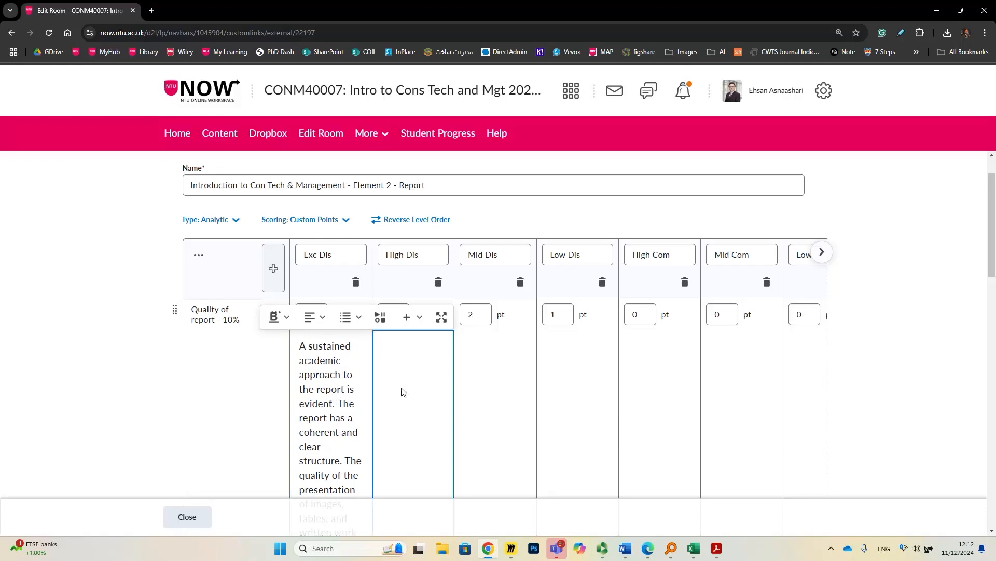
Step: Examine the full Exc Dis descriptor of Quality of report and the empty cells of the other criteria in the rubric
scroll(325, 401, "down", 4)
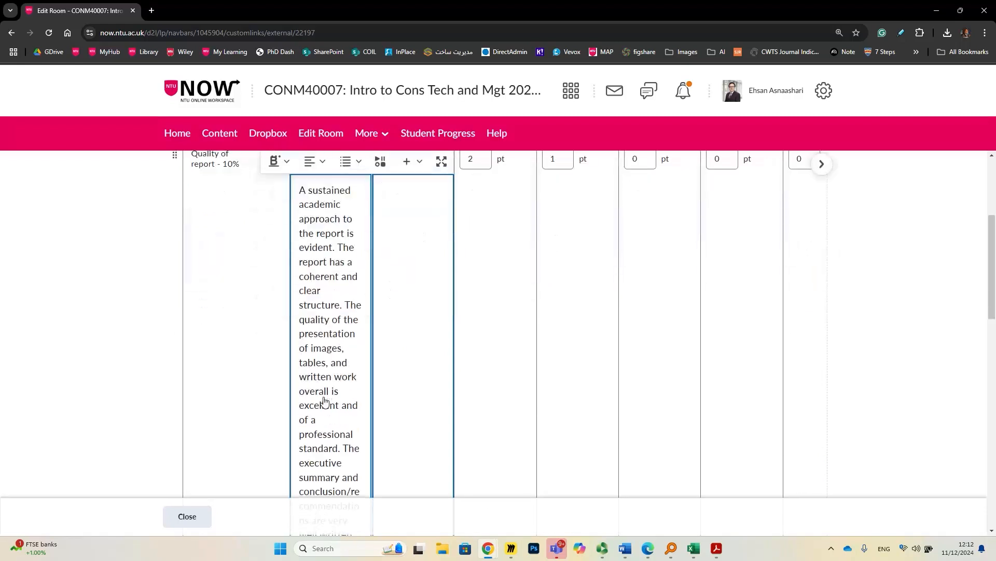
scroll(330, 389, "up", 5)
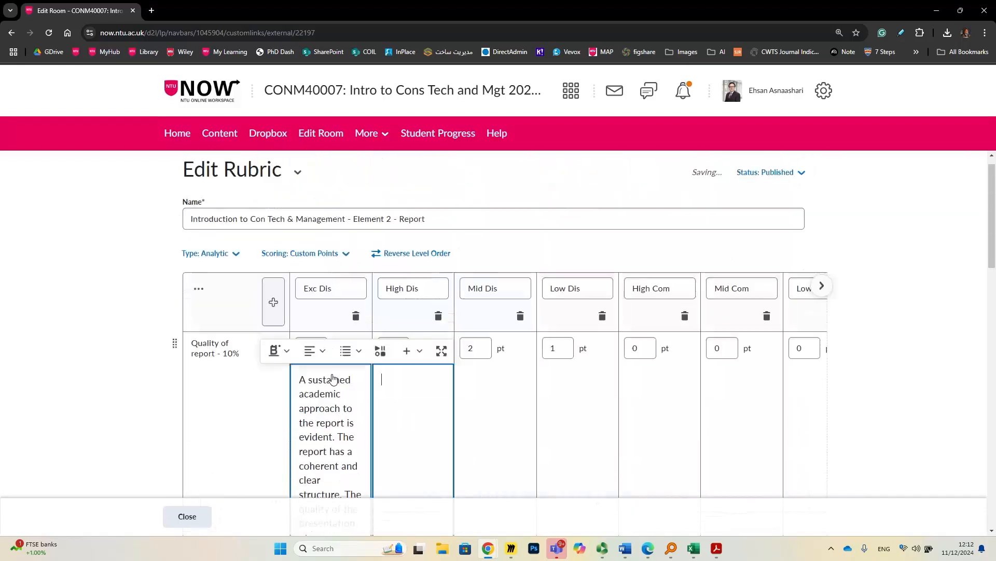
scroll(363, 394, "down", 9)
scroll(347, 281, "up", 8)
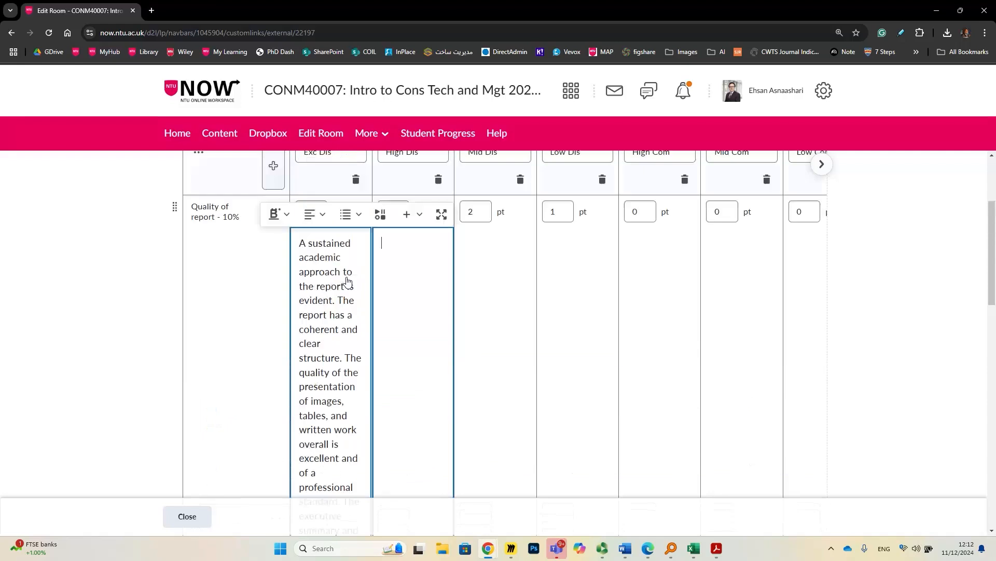
scroll(566, 371, "down", 1)
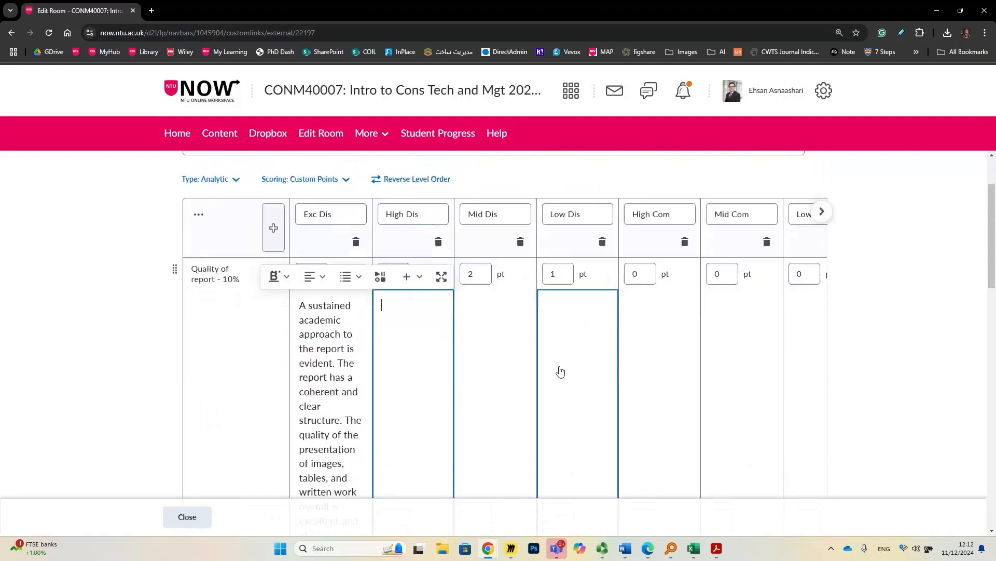
left_click(859, 349)
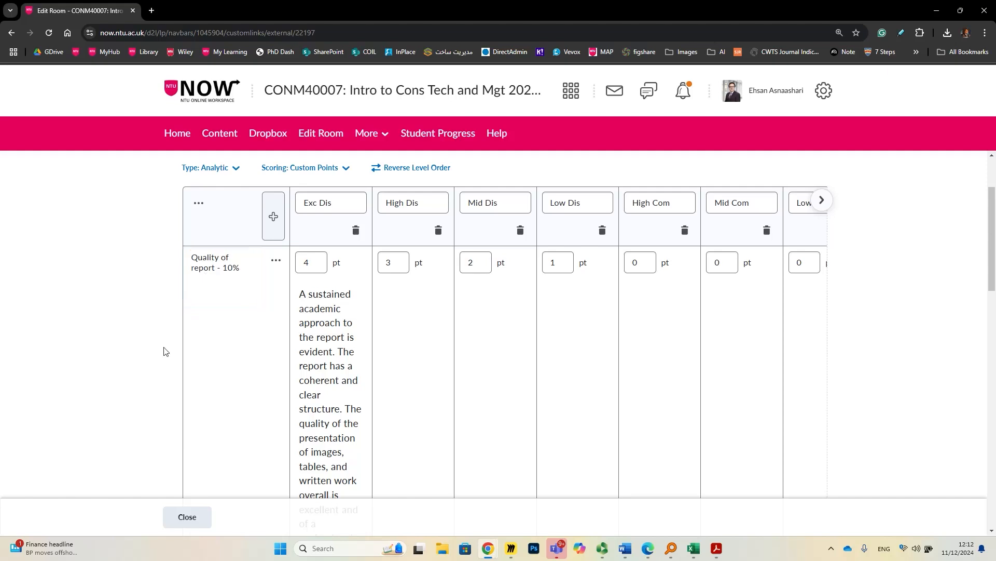
scroll(165, 351, "up", 1)
scroll(165, 351, "down", 5)
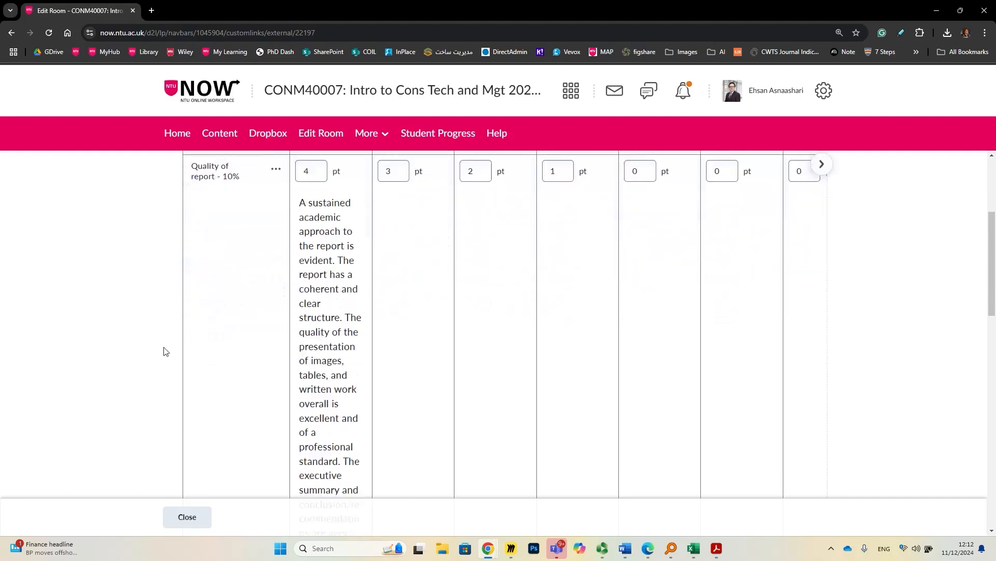
scroll(165, 351, "down", 5)
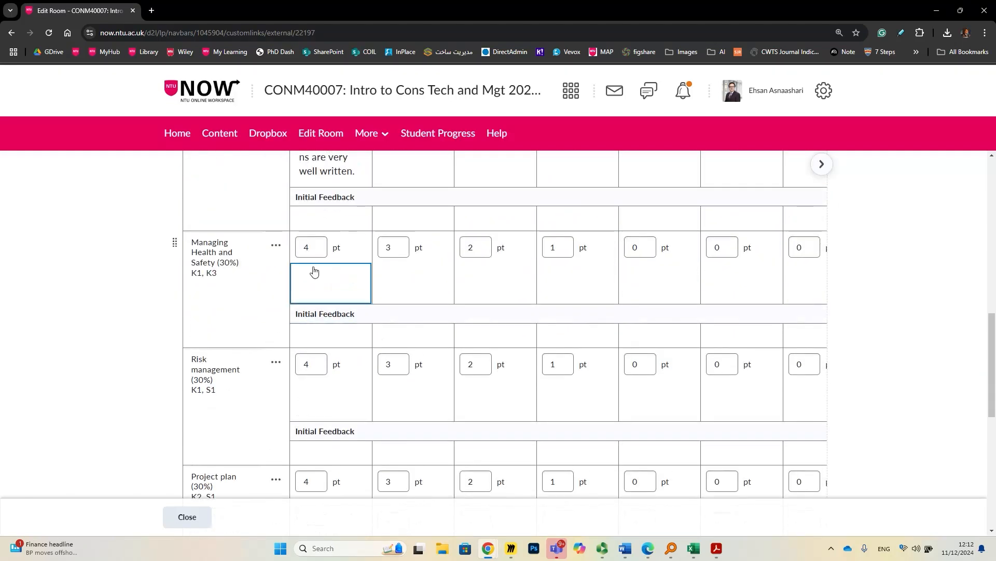
scroll(459, 249, "up", 10)
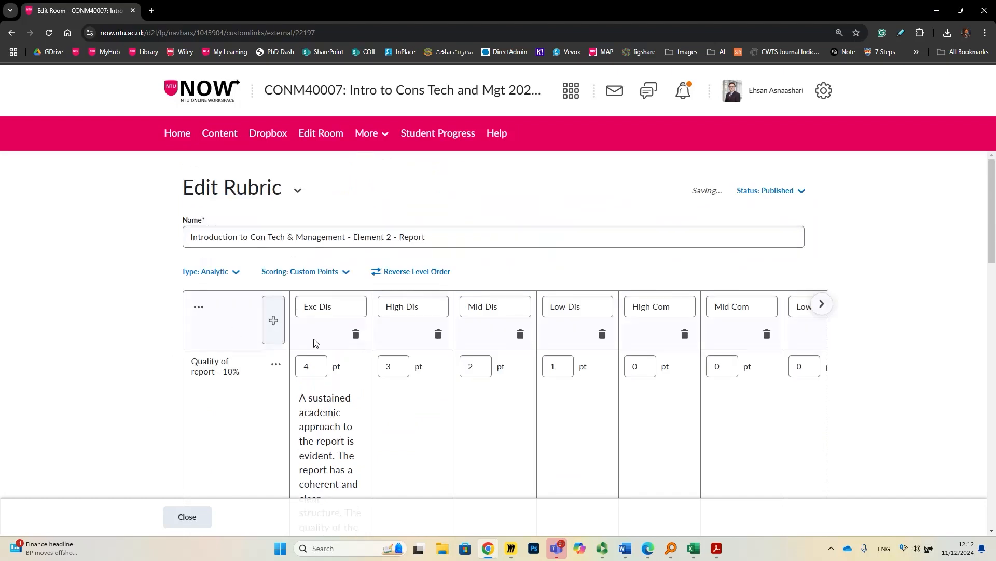
scroll(570, 328, "down", 8)
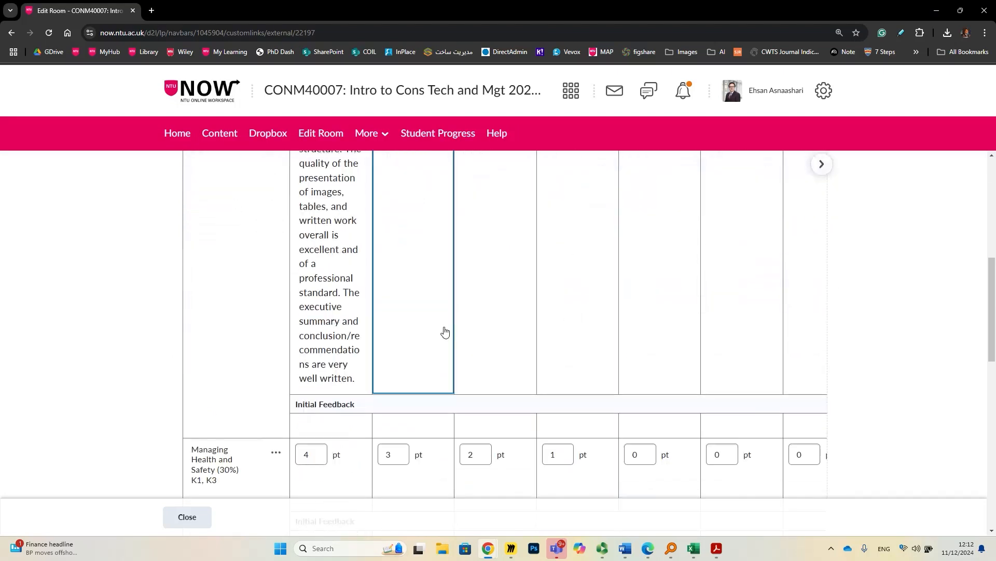
scroll(384, 355, "up", 3)
scroll(321, 368, "down", 2)
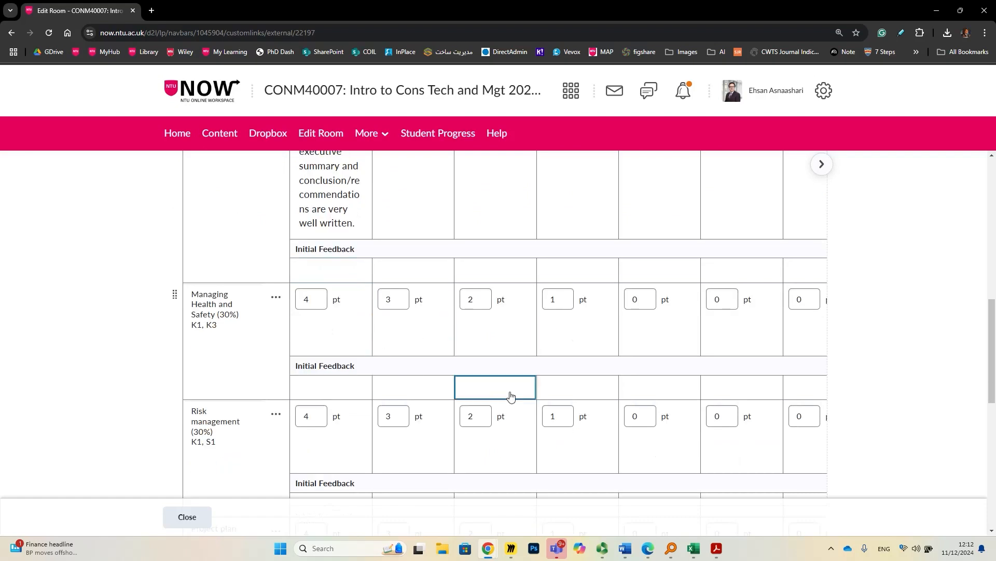
scroll(473, 393, "up", 1)
scroll(473, 393, "up", 8)
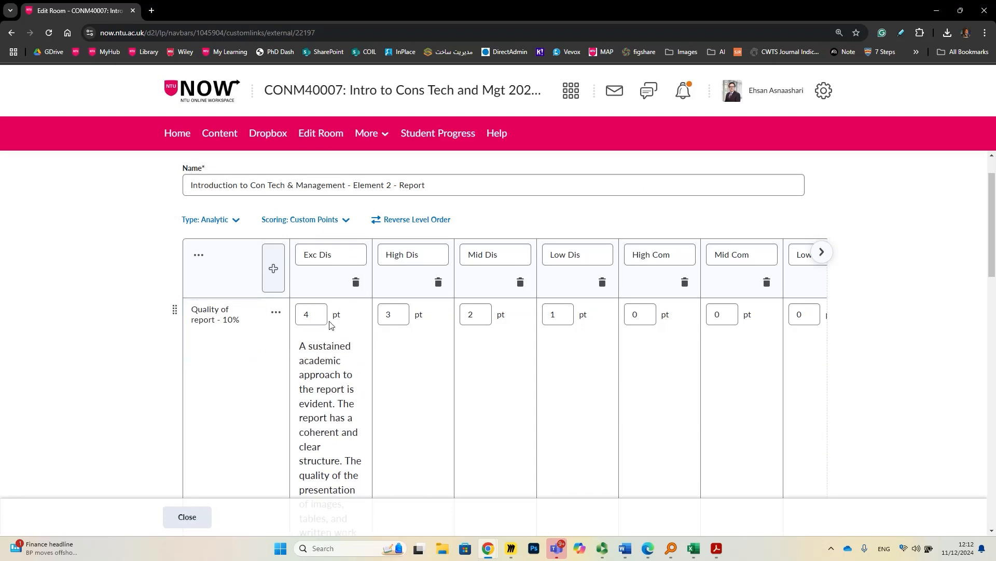
Step: Paste the same Distinction descriptor as plain text into the High Dis and Mid Dis cells of Quality of report
scroll(329, 324, "down", 2)
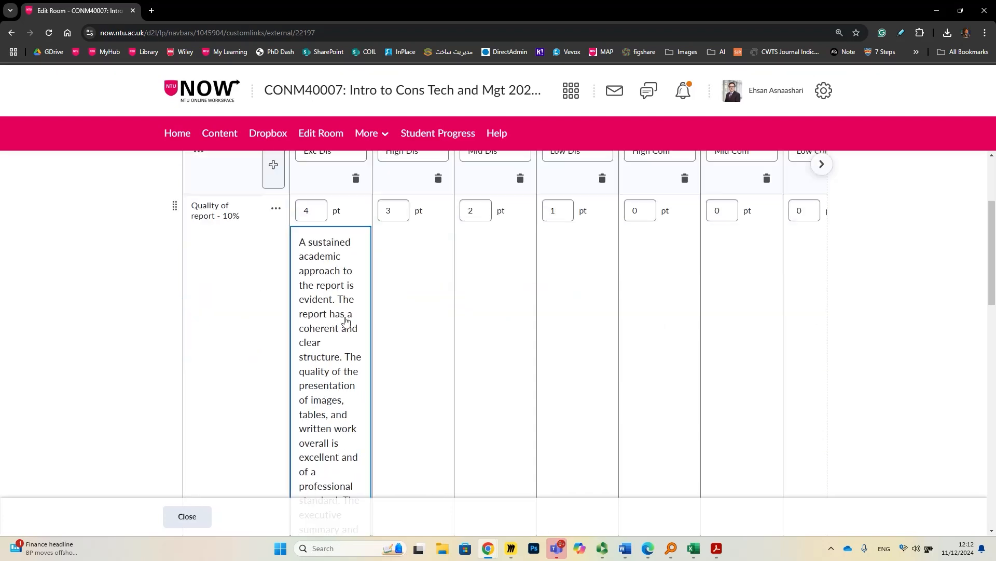
left_click(387, 281)
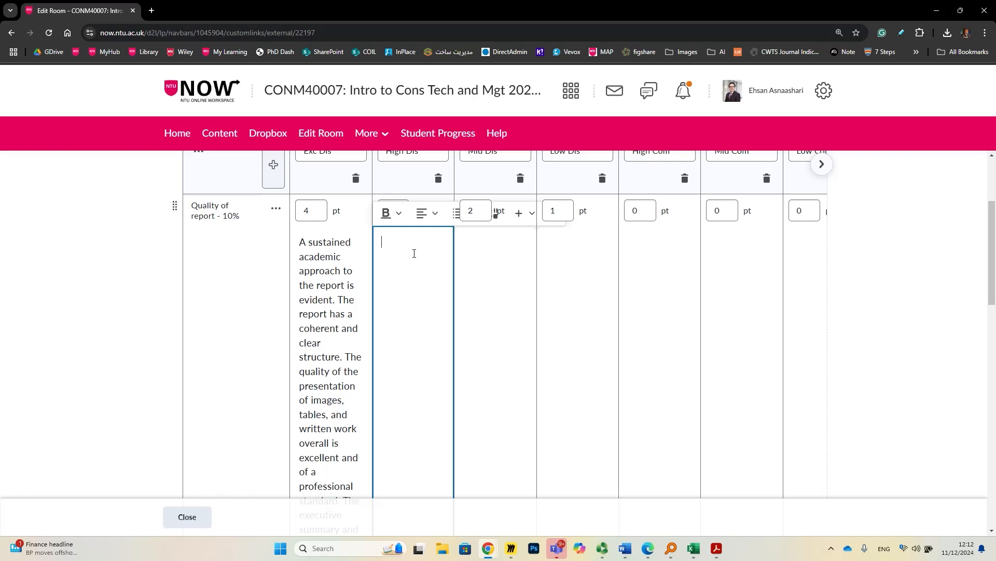
right_click(414, 254)
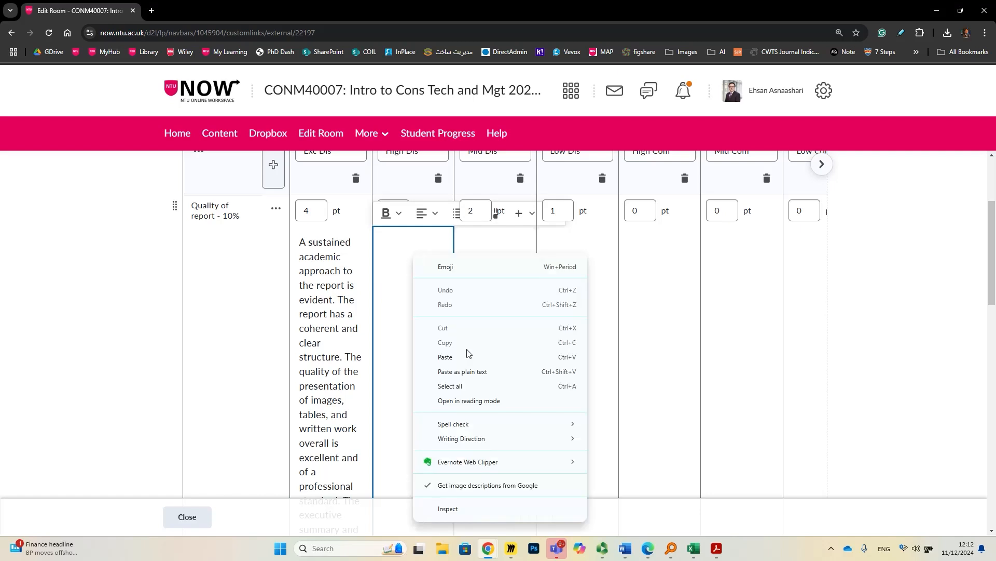
left_click(464, 372)
scroll(475, 358, "up", 3)
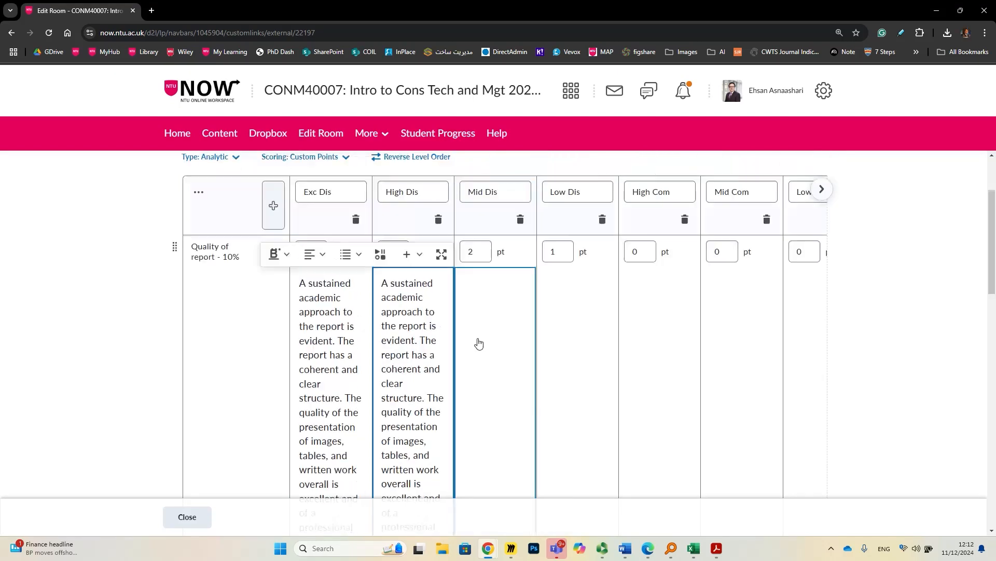
left_click(497, 369)
right_click(499, 361)
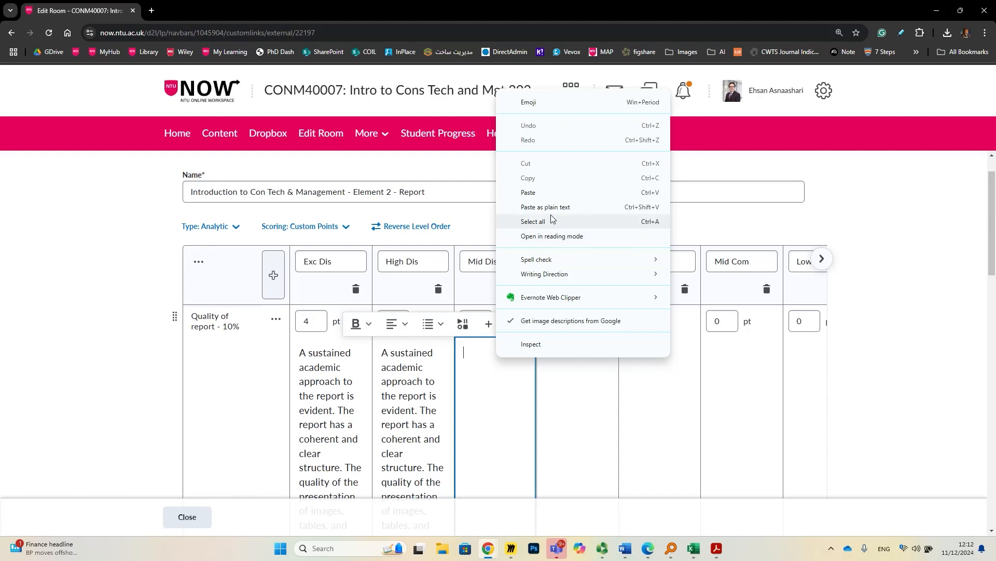
left_click(570, 207)
Step: Paste the Distinction descriptor as plain text into the Low Dis cell of Quality of report and review the four Distinction cells
scroll(572, 289, "up", 3)
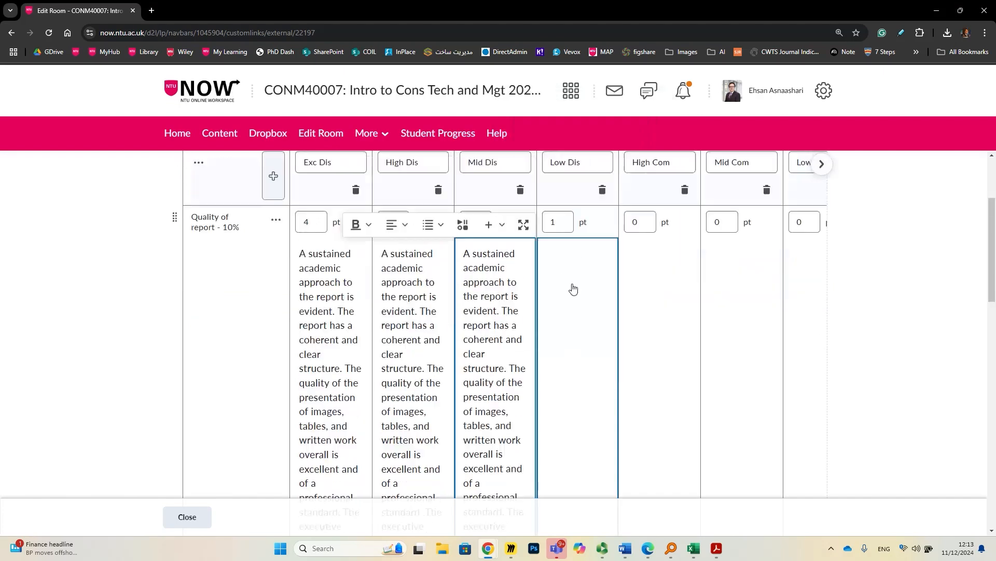
left_click(568, 358)
right_click(570, 354)
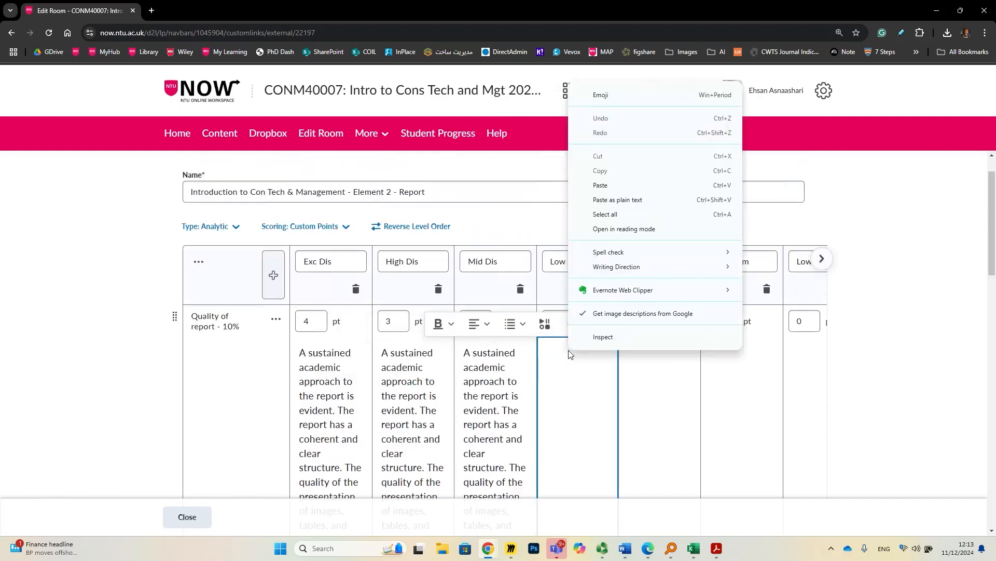
left_click(631, 200)
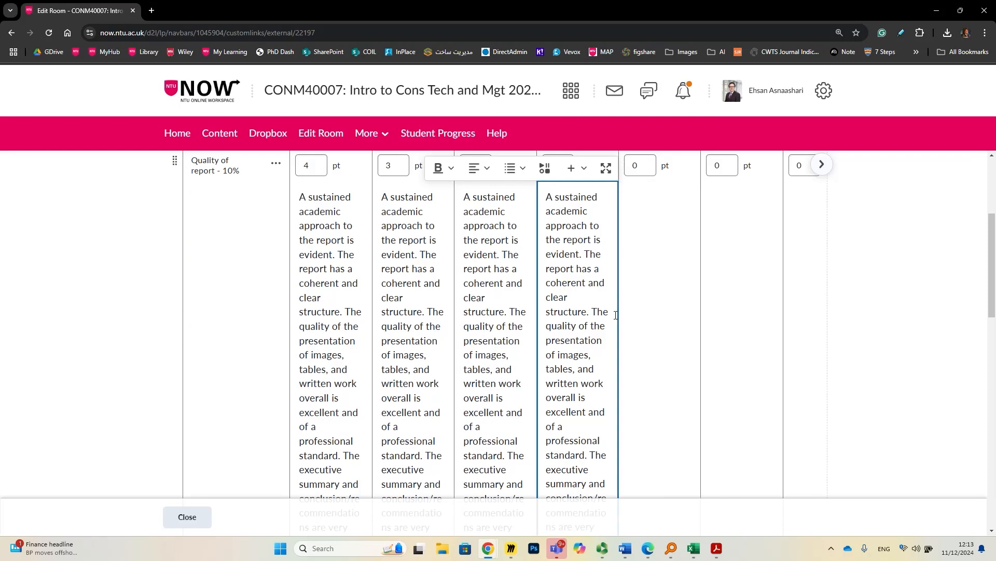
scroll(607, 334, "up", 2)
scroll(606, 333, "up", 1)
scroll(516, 367, "down", 2)
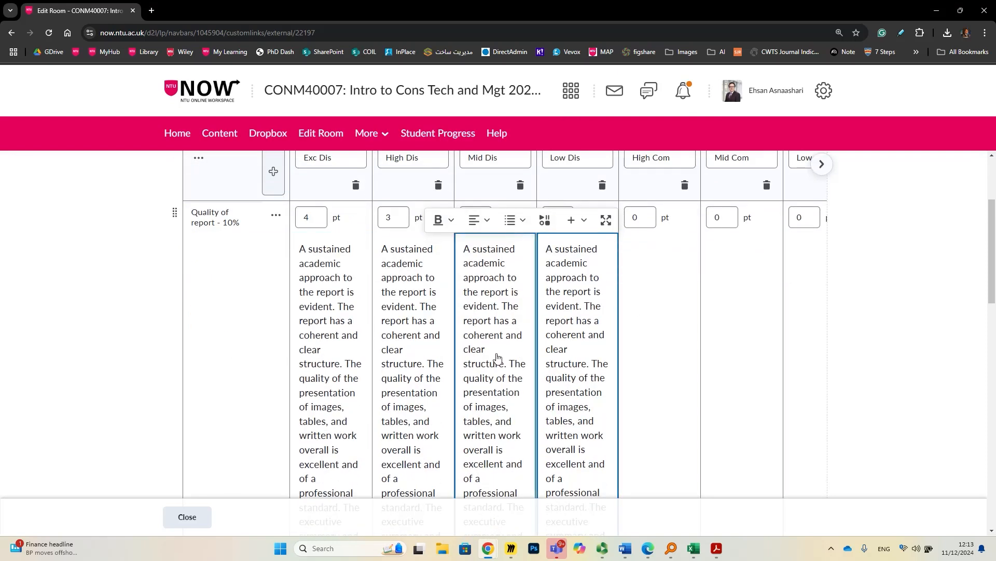
scroll(496, 357, "up", 2)
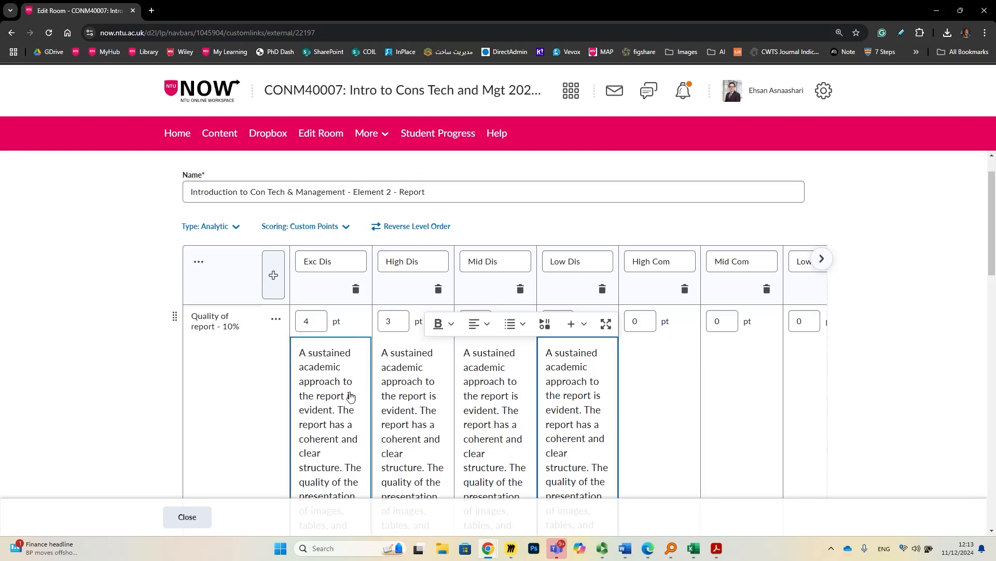
Step: Copy the Quality of report Commendation descriptor from the Word brief and paste it as plain text into the rubric's High Com cell
key("F10")
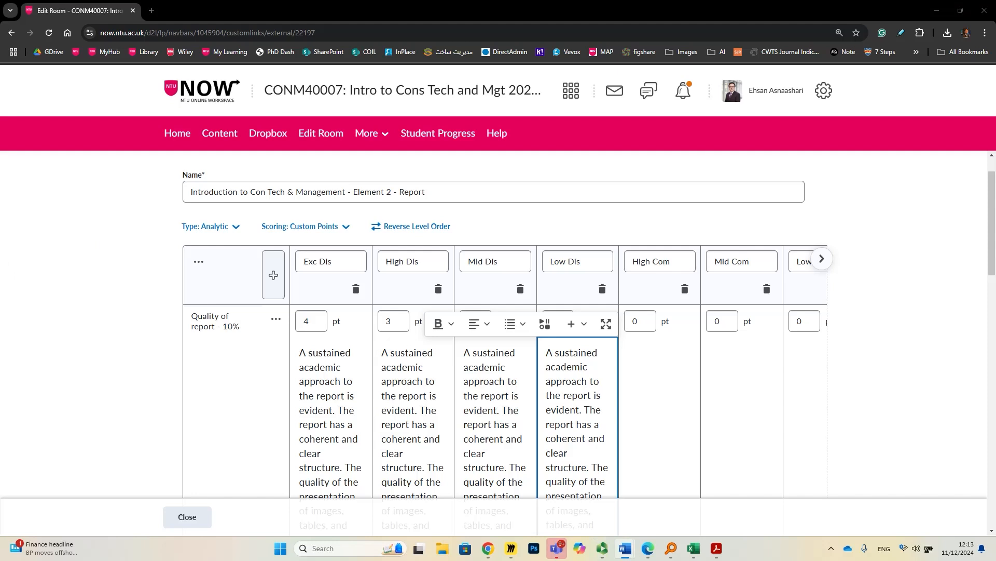
left_click(664, 356)
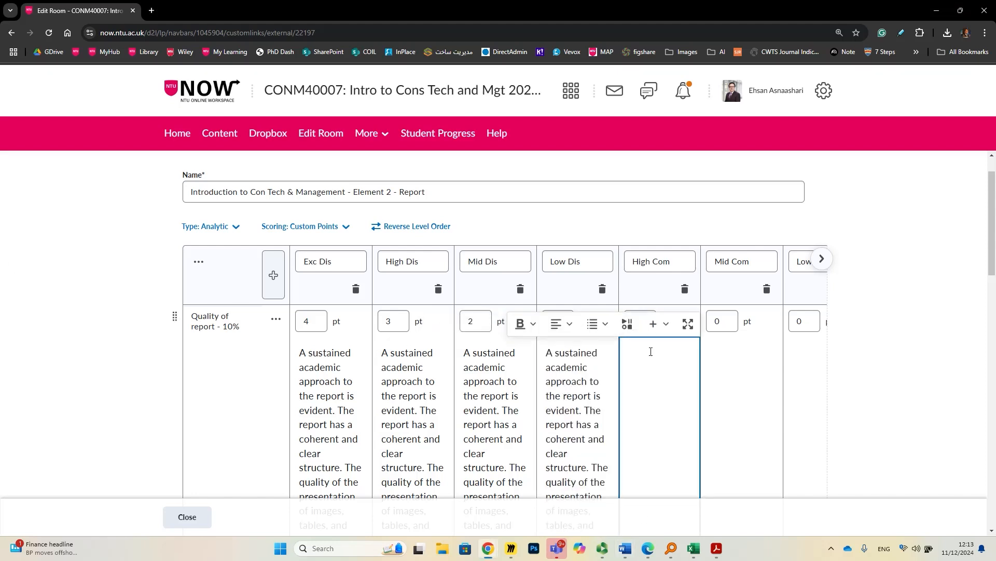
right_click(650, 351)
left_click(723, 201)
Step: Paste the Commendation descriptor as plain text into the Mid Com and Low Com cells of Quality of report
scroll(723, 290, "up", 2)
left_click(737, 303)
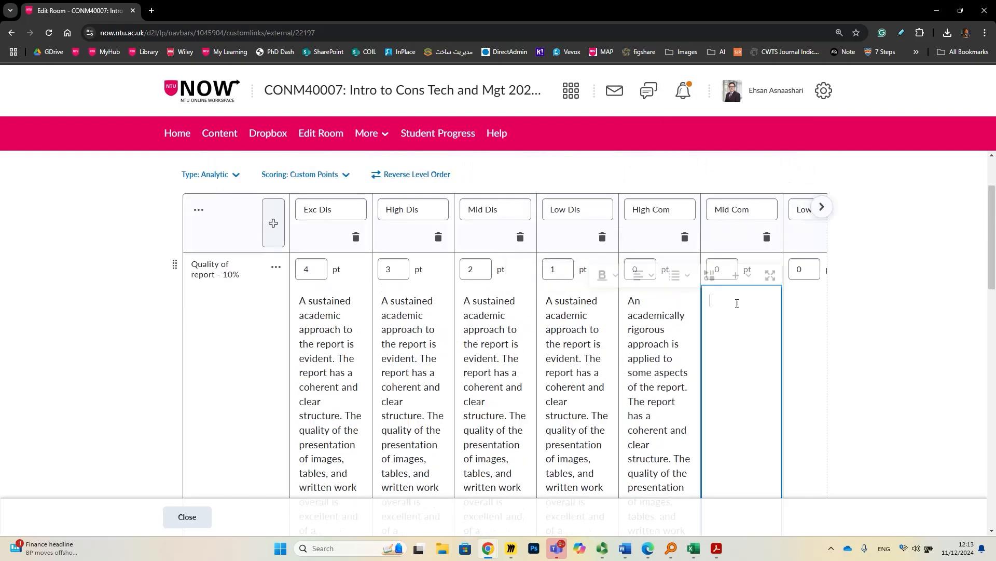
right_click(737, 303)
left_click(758, 147)
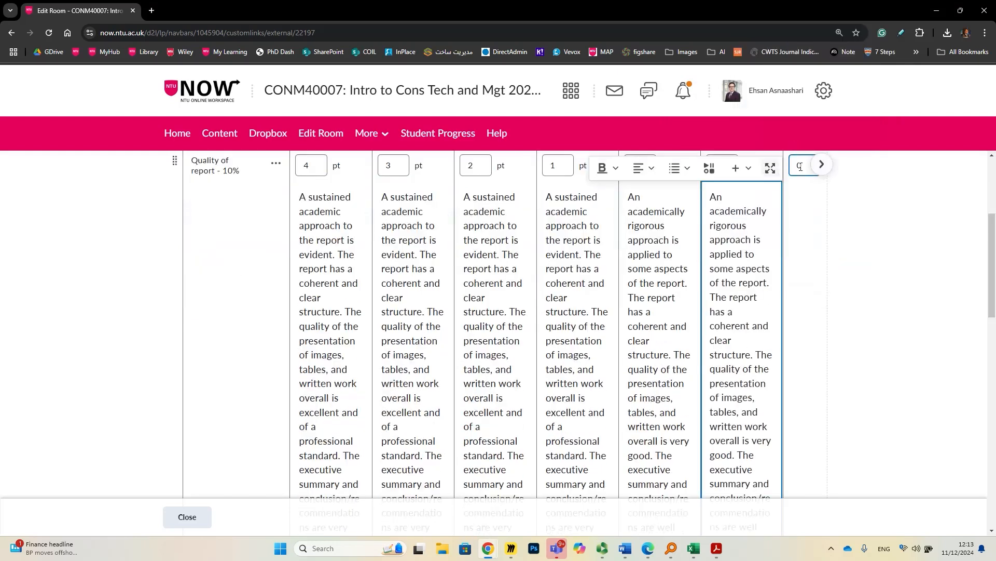
left_click(822, 164)
scroll(257, 327, "up", 3)
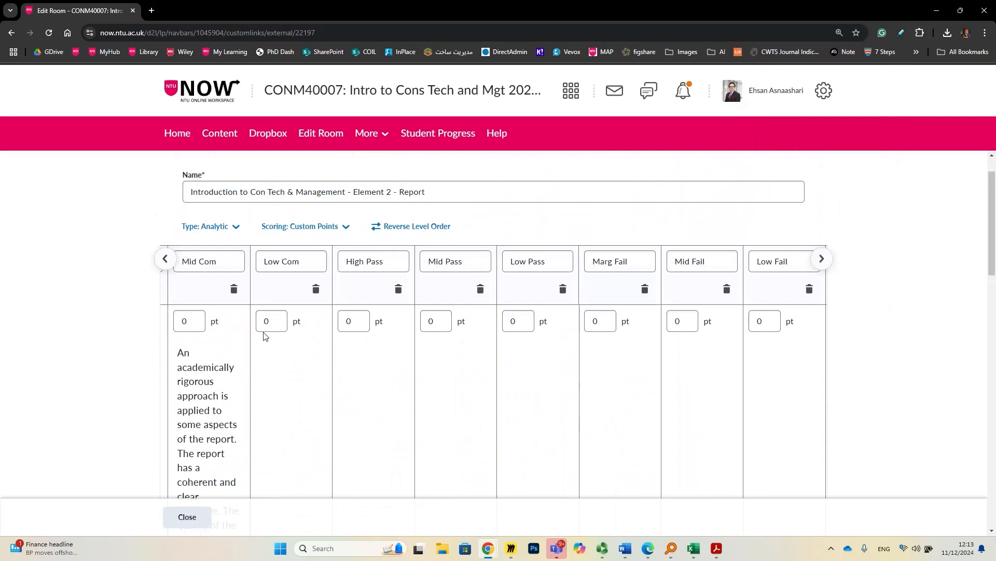
left_click(264, 358)
right_click(266, 361)
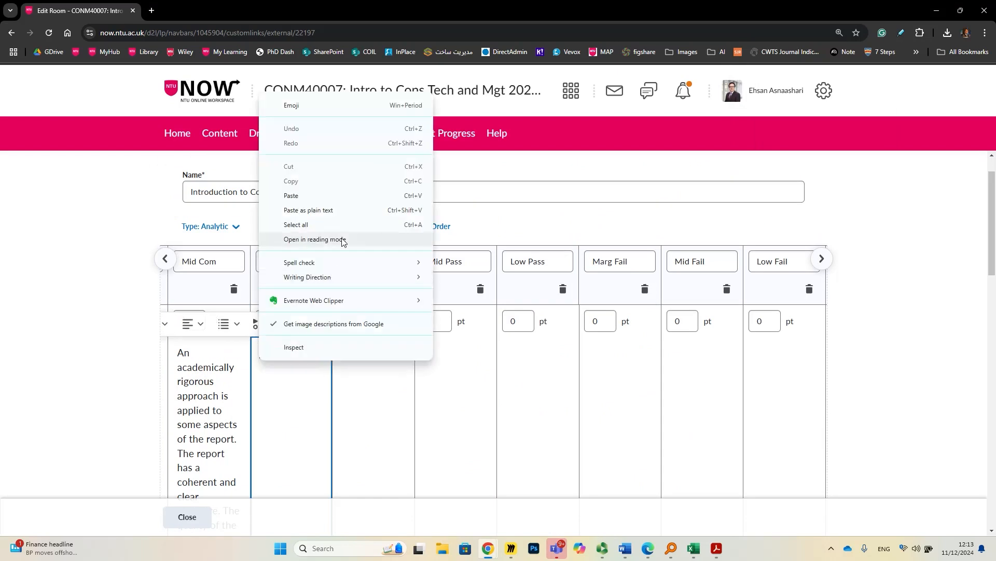
left_click(332, 211)
scroll(373, 368, "up", 3)
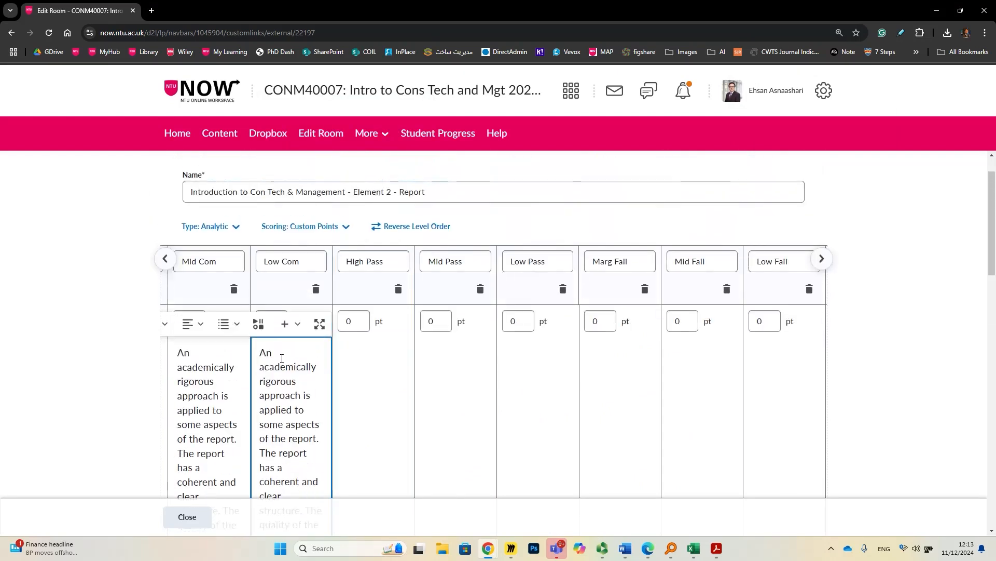
Step: Copy the Quality of report Pass descriptor from the Word brief and paste it as plain text into the rubric's High Pass and Mid Pass cells
key("alt+Tab")
left_click(400, 385)
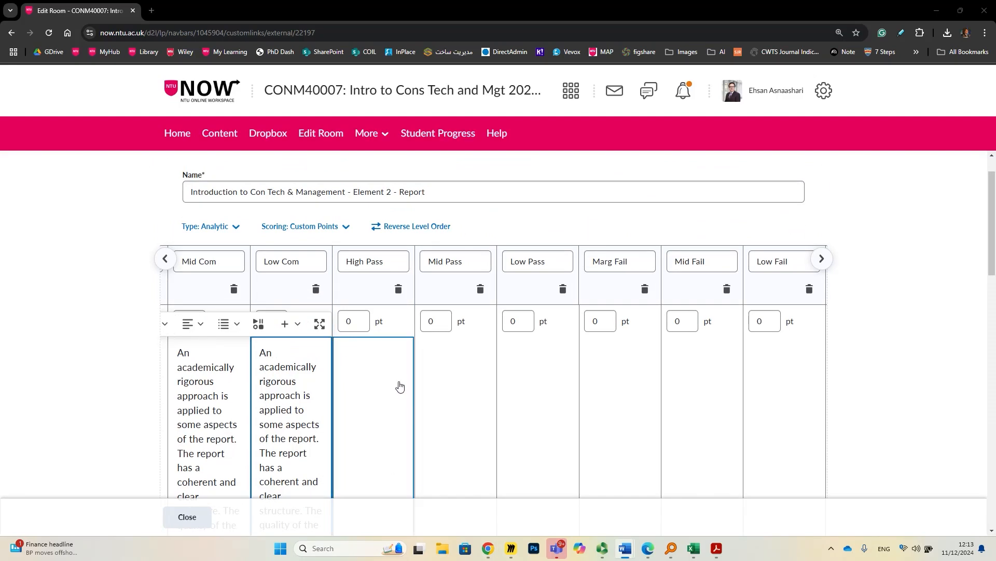
right_click(362, 356)
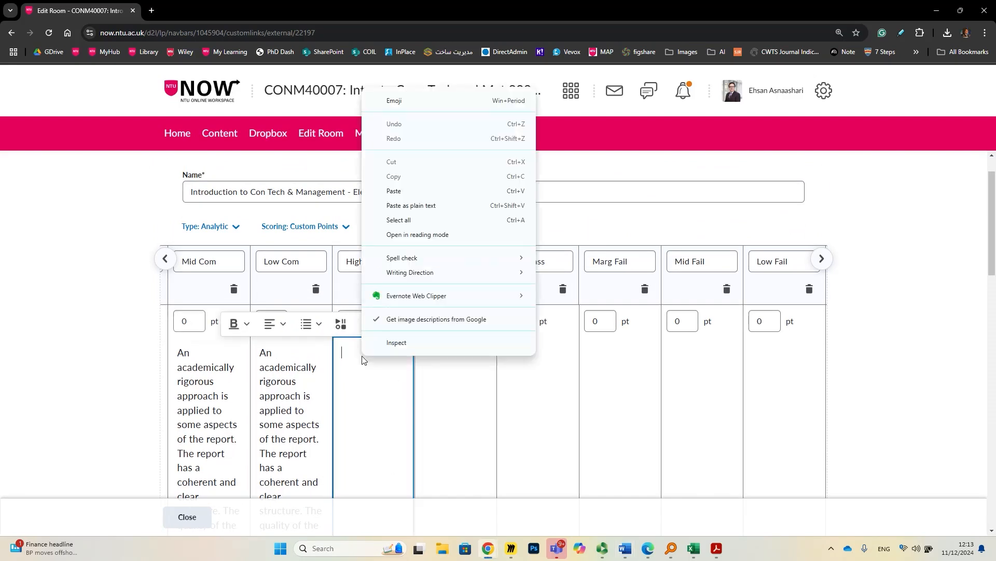
left_click(419, 204)
scroll(430, 341, "up", 2)
right_click(442, 300)
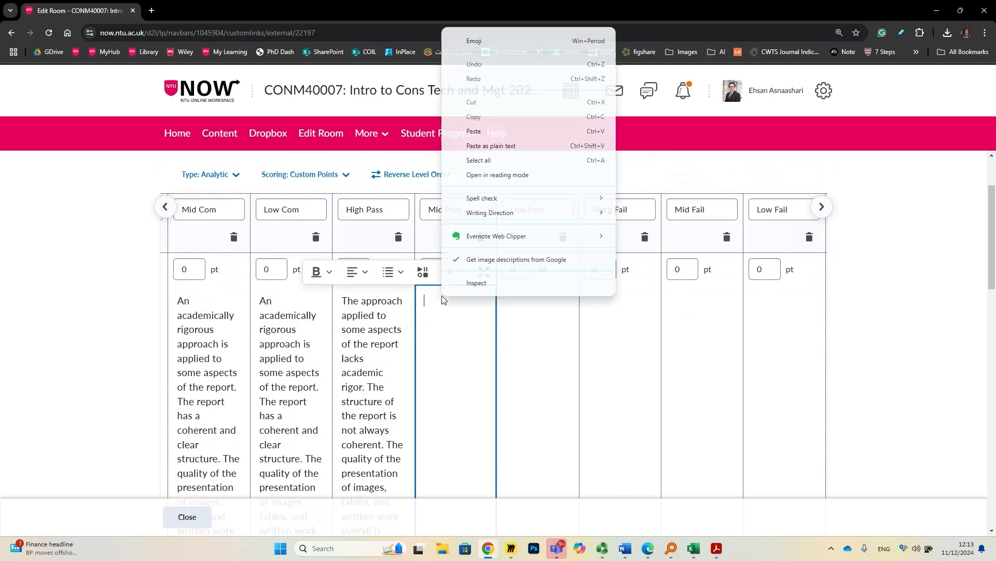
left_click(502, 146)
Step: Paste the same Pass descriptor as plain text into the Low Pass cell of Quality of report
left_click(532, 227)
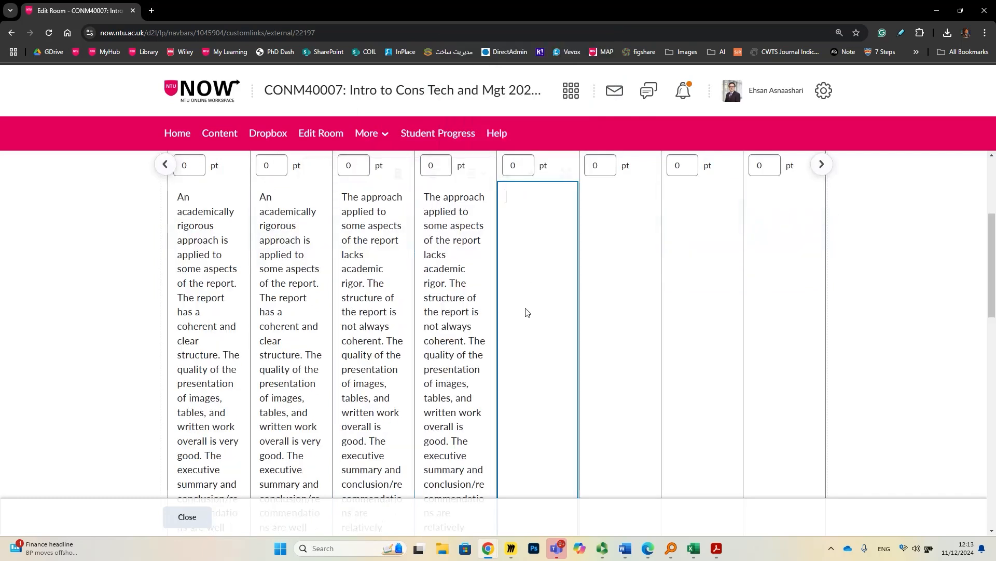
scroll(528, 311, "up", 3)
right_click(516, 352)
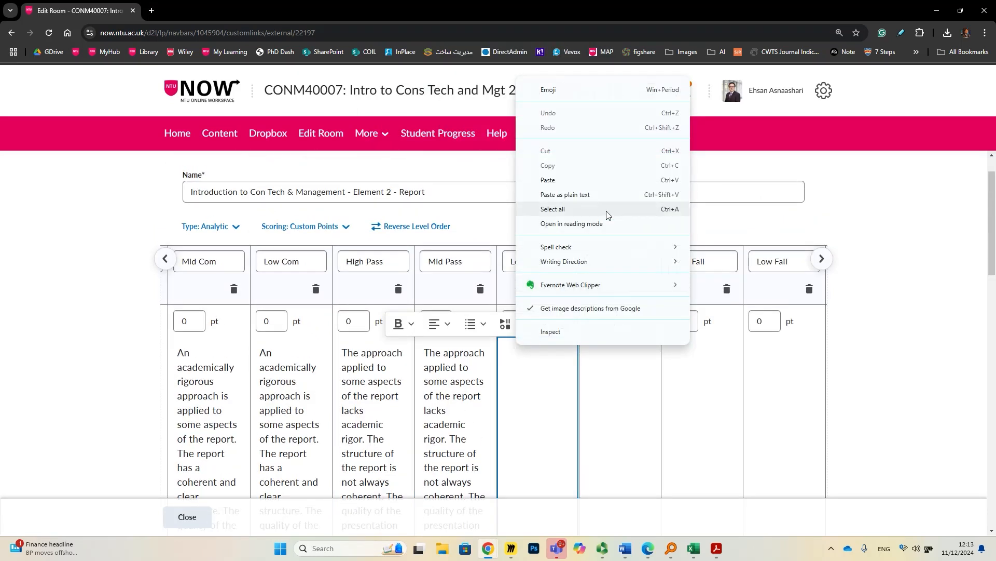
left_click(566, 194)
scroll(590, 326, "up", 3)
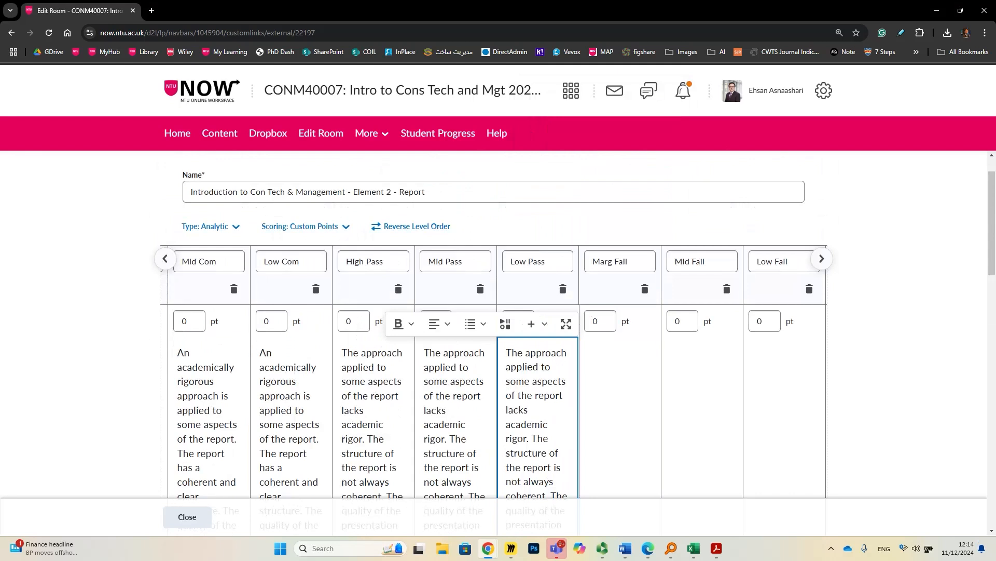
Step: Copy the Quality of report Fail descriptor from the Word brief and paste it as plain text into the rubric's Marg Fail and Mid Fail cells
key("alt+Tab")
left_click(627, 367)
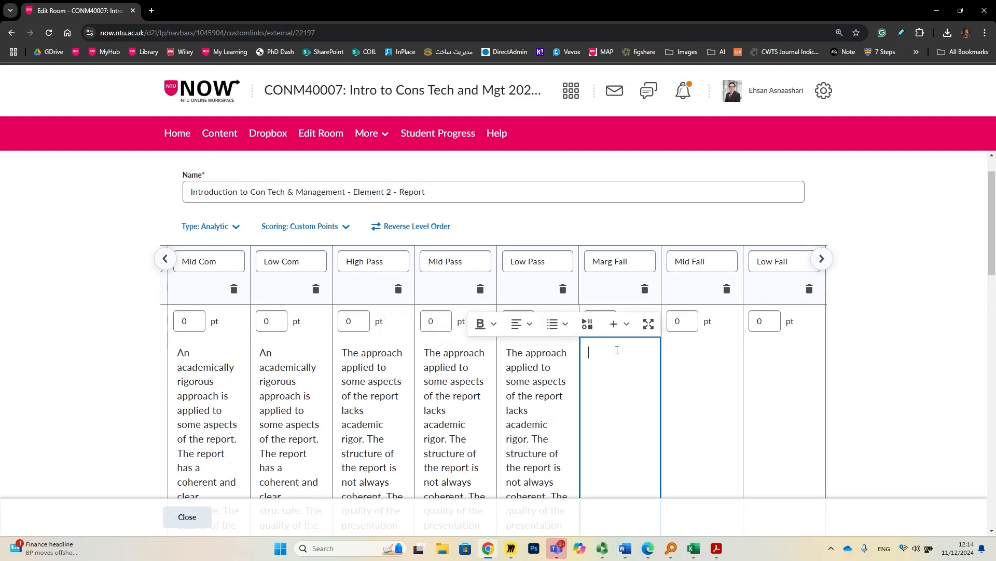
right_click(618, 350)
left_click(675, 201)
scroll(686, 352, "up", 2)
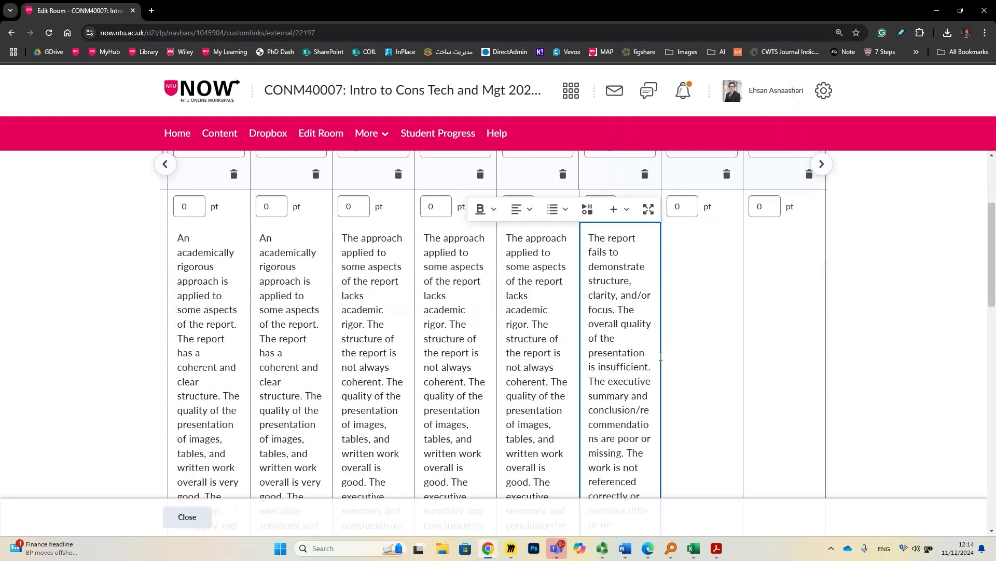
left_click(684, 351)
right_click(683, 337)
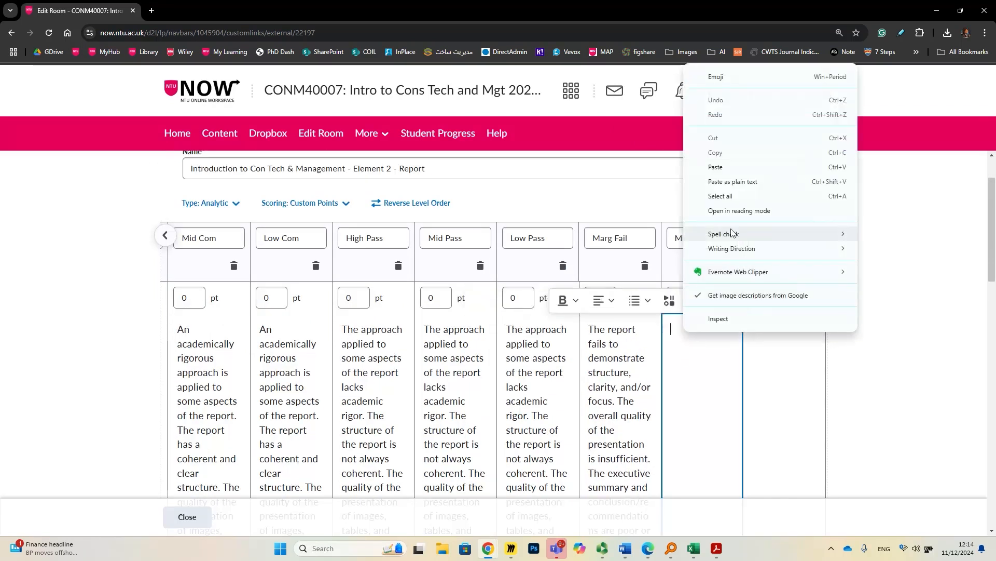
left_click(746, 181)
scroll(777, 410, "up", 2)
Step: Paste the Fail descriptor as plain text into the Low Fail cell and "Work of no merit OR not submitted" into the Zero cell
left_click(771, 381)
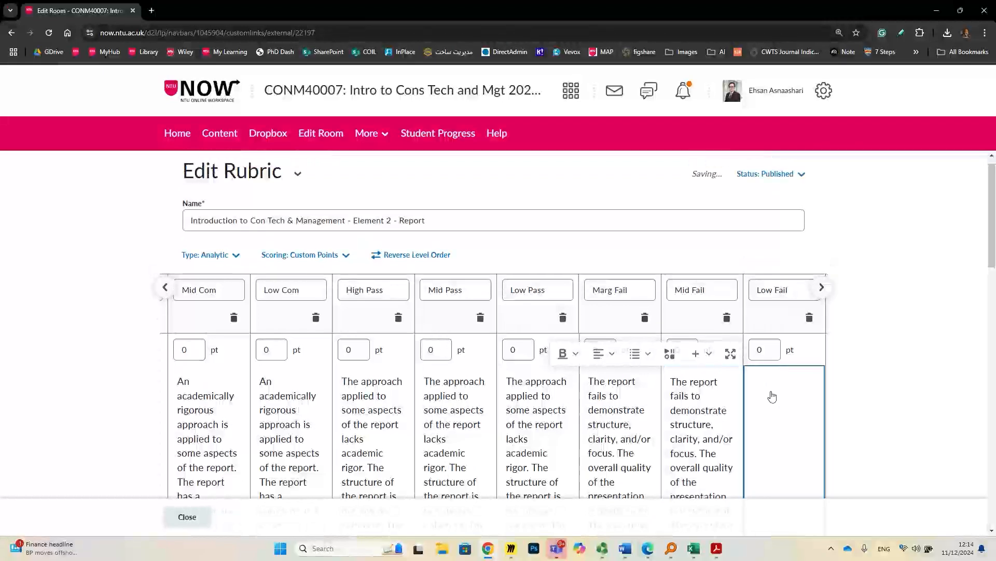
right_click(772, 379)
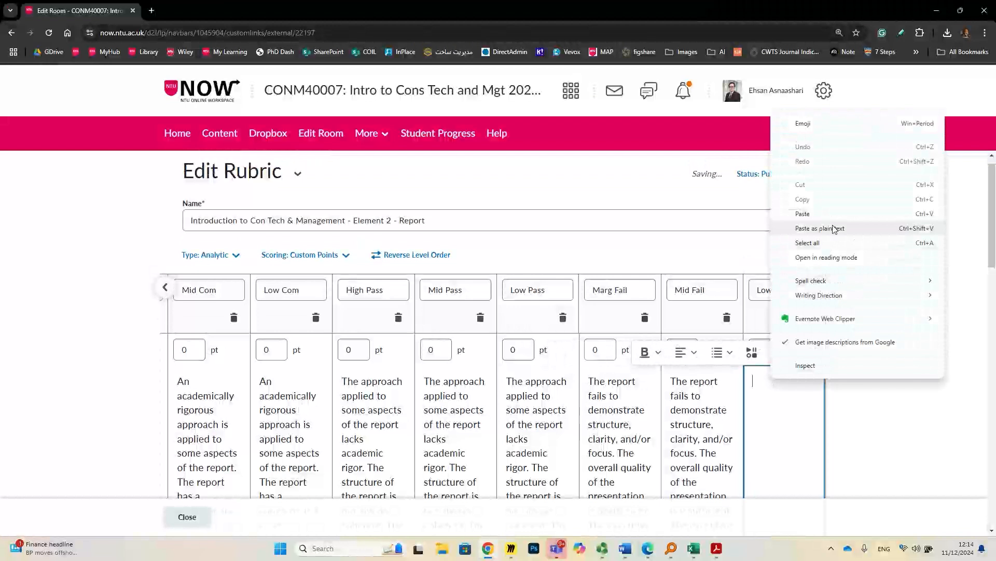
left_click(834, 164)
right_click(677, 326)
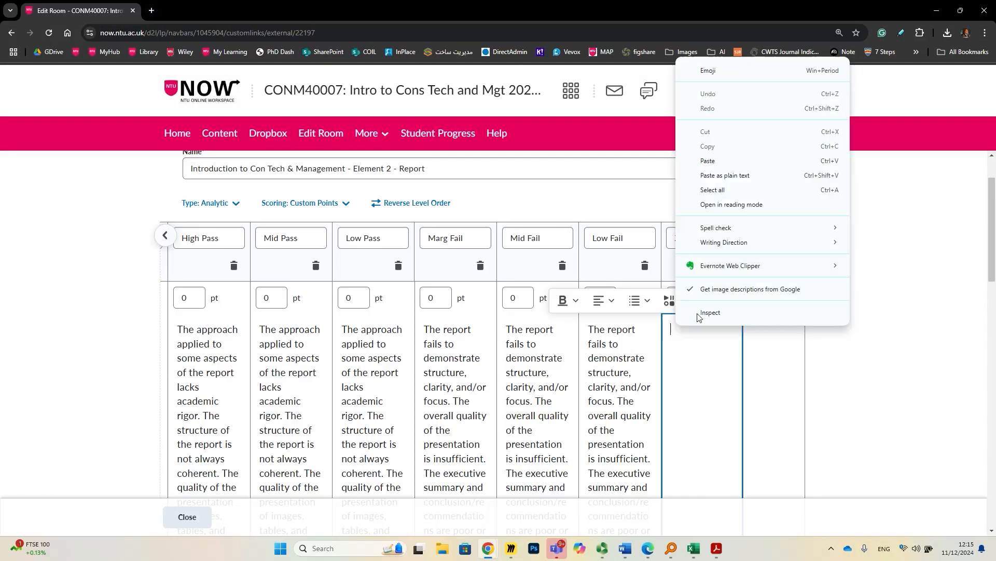
left_click(748, 174)
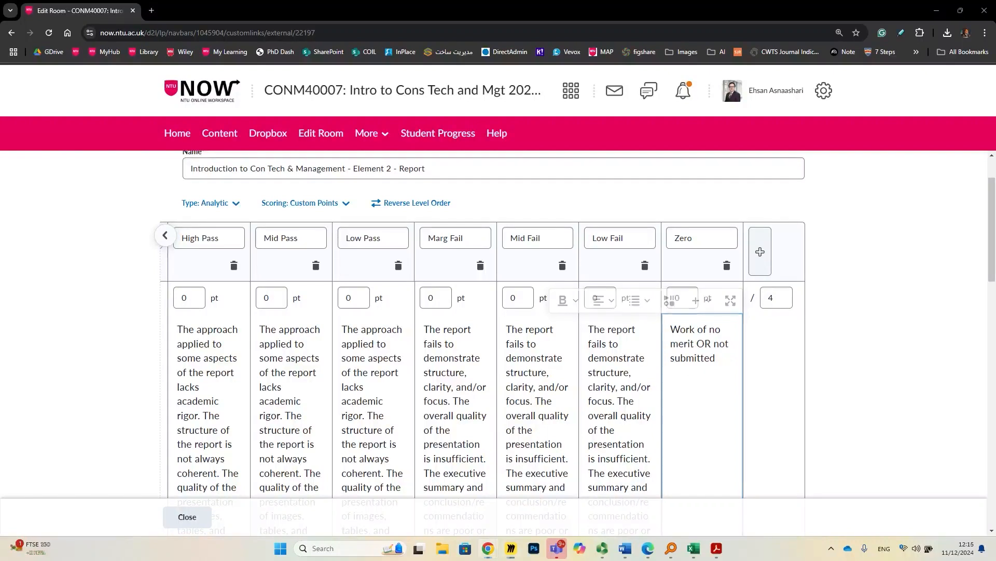
Step: Review the completed Quality of report descriptors and points from the Zero level back to Exc Dis
scroll(575, 401, "up", 1)
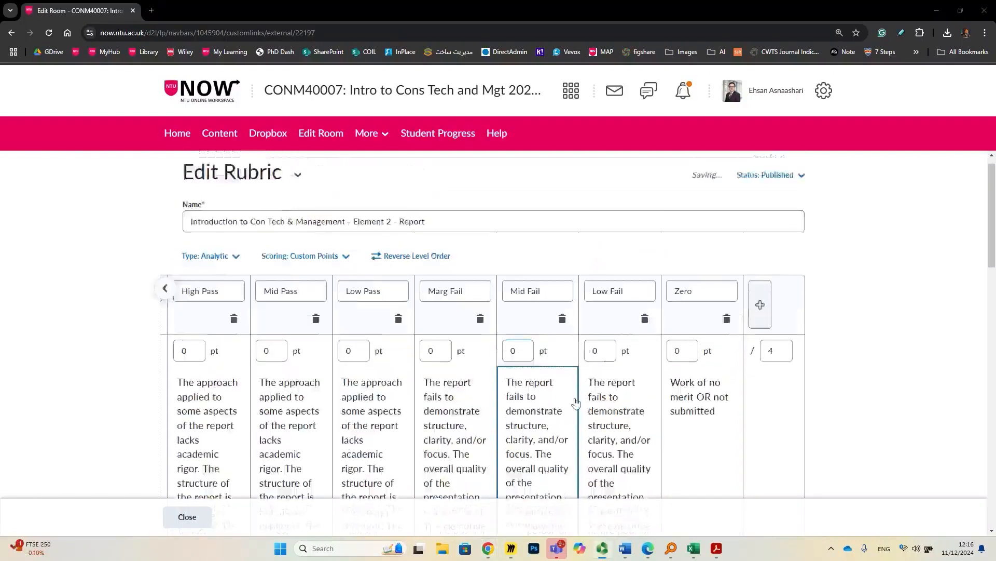
scroll(574, 399, "down", 1)
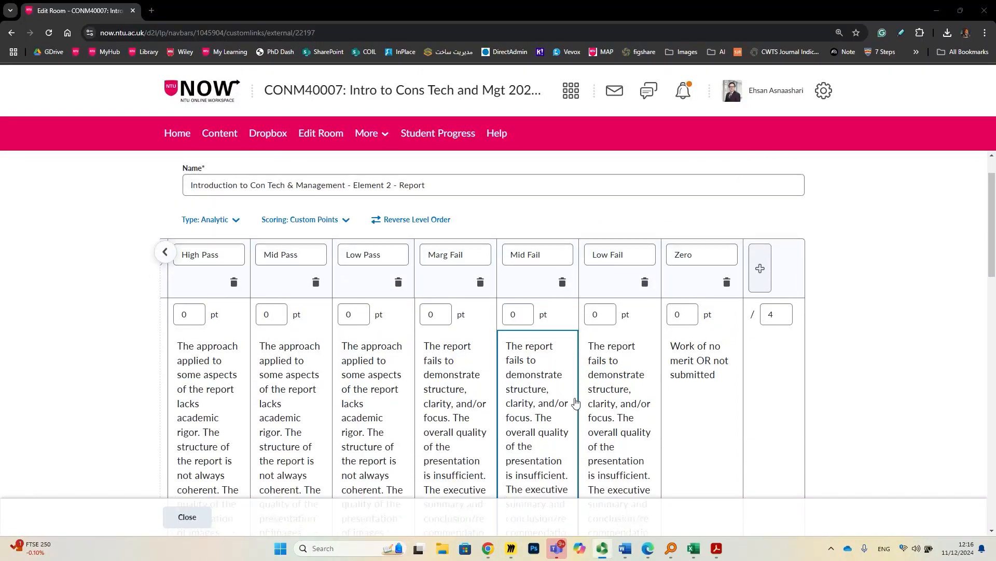
left_click(187, 319)
left_click(165, 253)
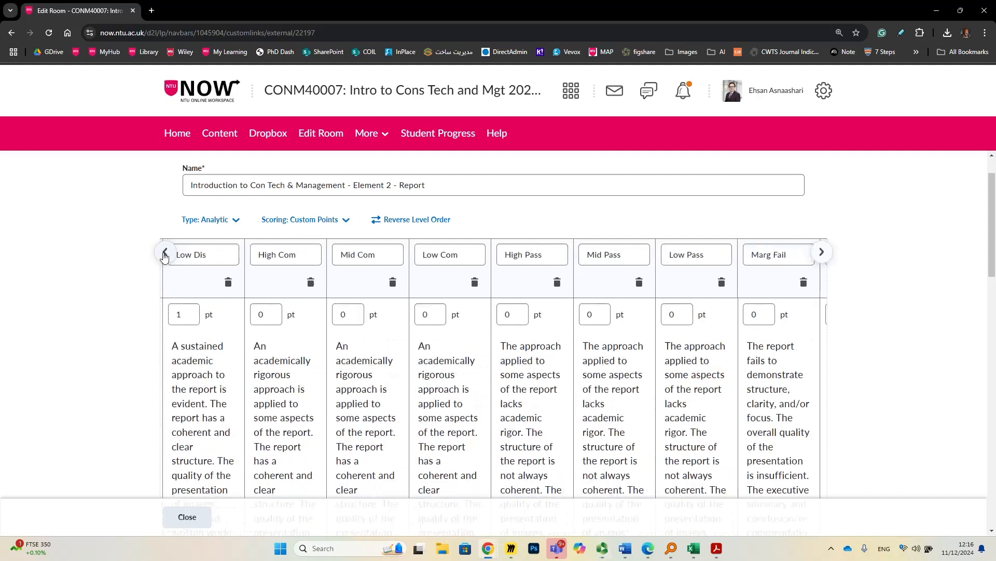
left_click(164, 253)
left_click(165, 254)
left_click(165, 254)
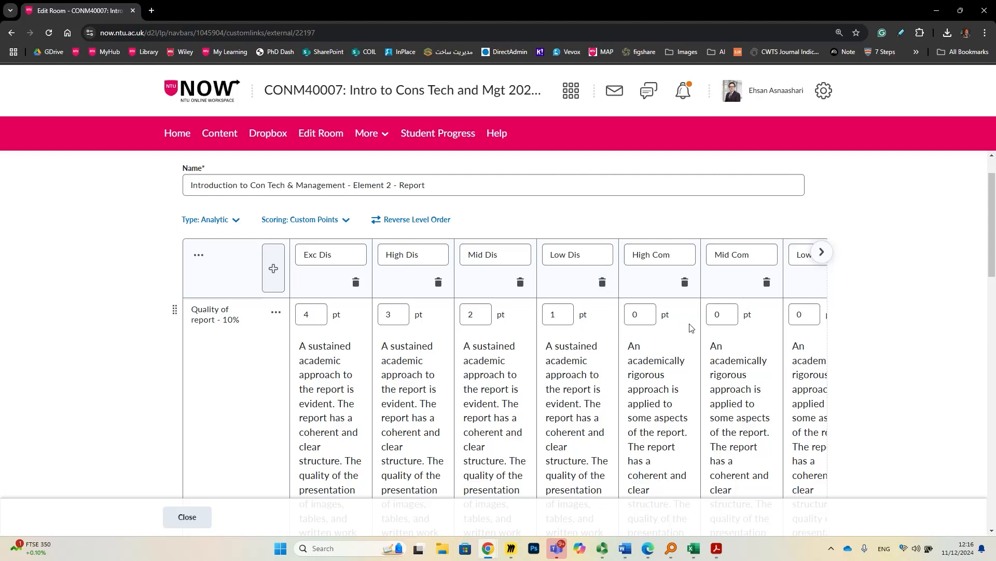
Step: Switch to the Rubric weighted table workbook in Excel and look at the undergraduate and postgraduate grade band sheets
key("alt+Tab")
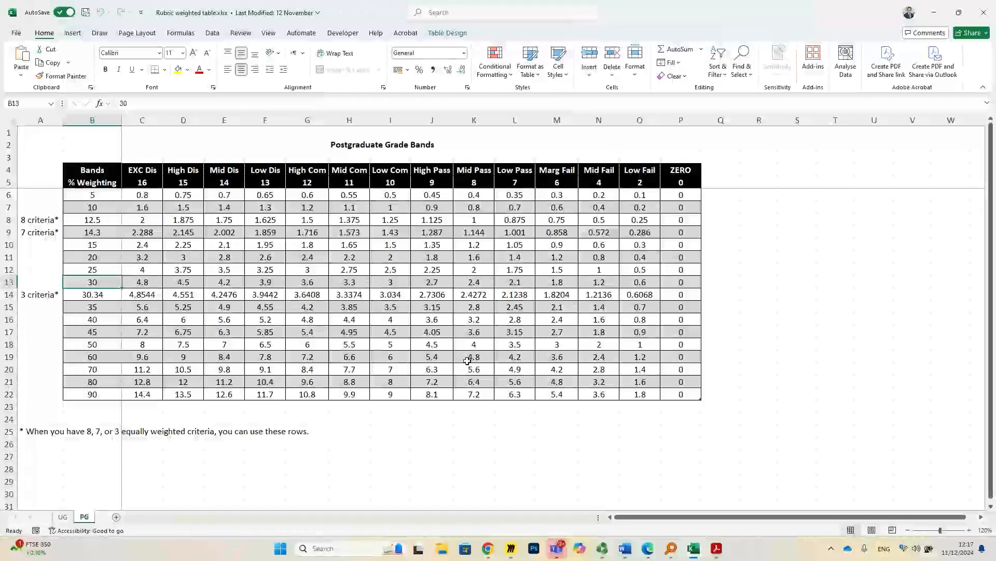
left_click(63, 517)
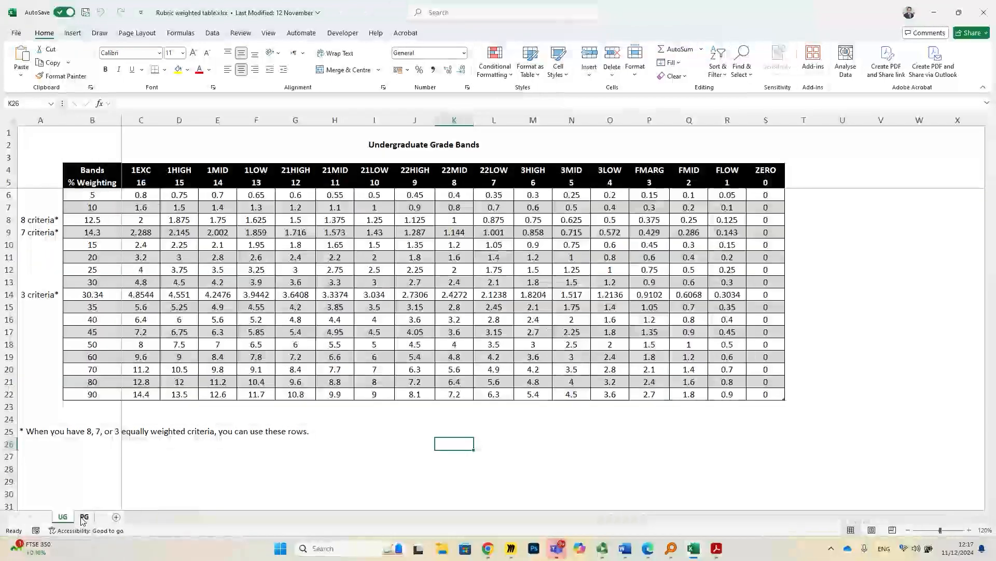
left_click(84, 517)
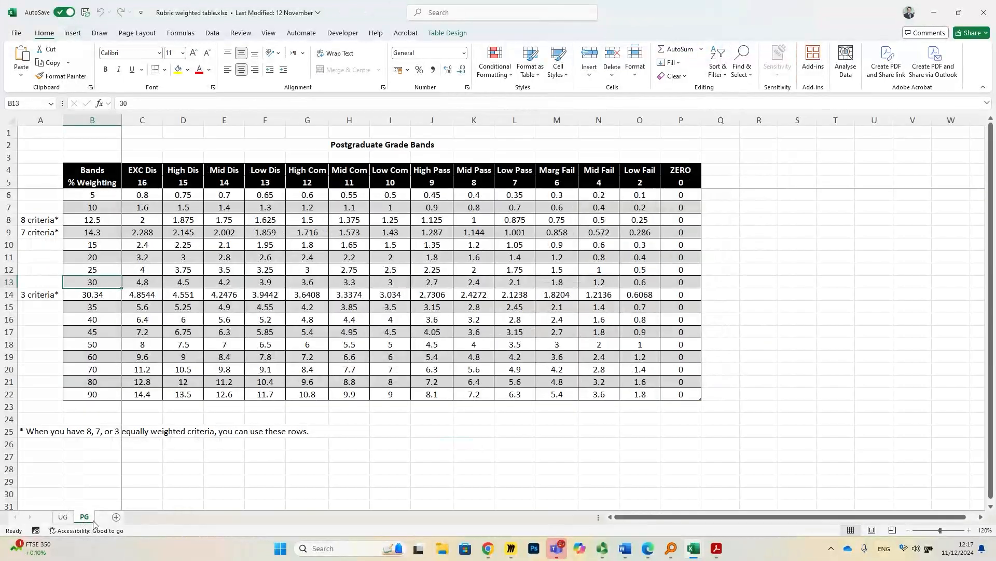
Step: Examine the percentage weighting bands on the postgraduate sheet, including the rows for 8, 7 and 3 equally weighted criteria
left_click(89, 191)
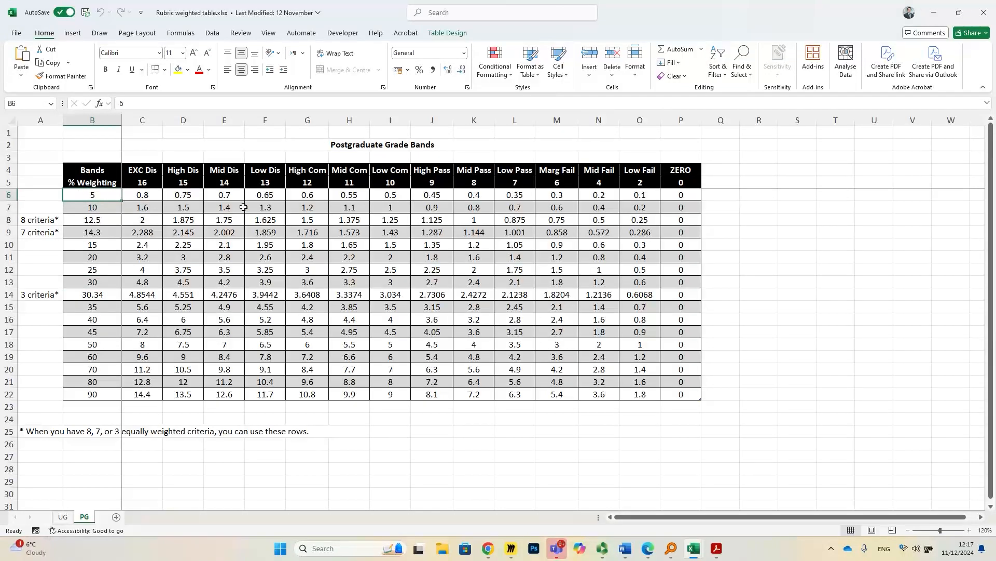
left_click(105, 207)
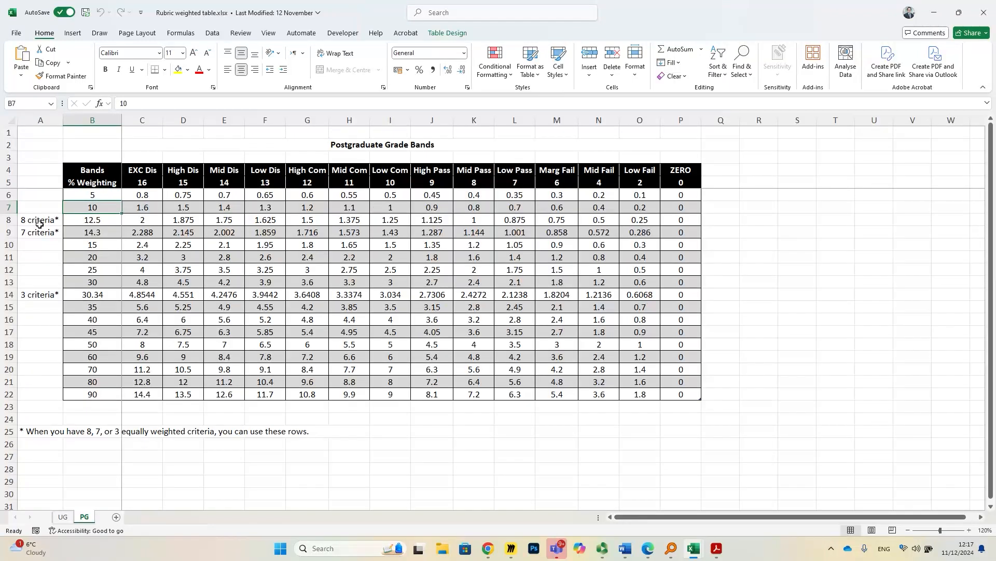
left_click(110, 222)
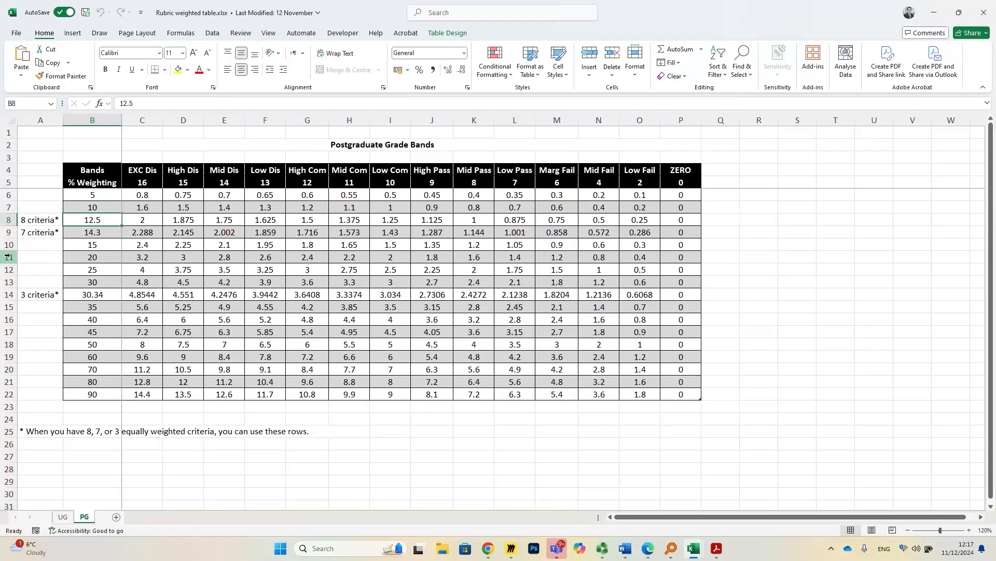
left_click(89, 232)
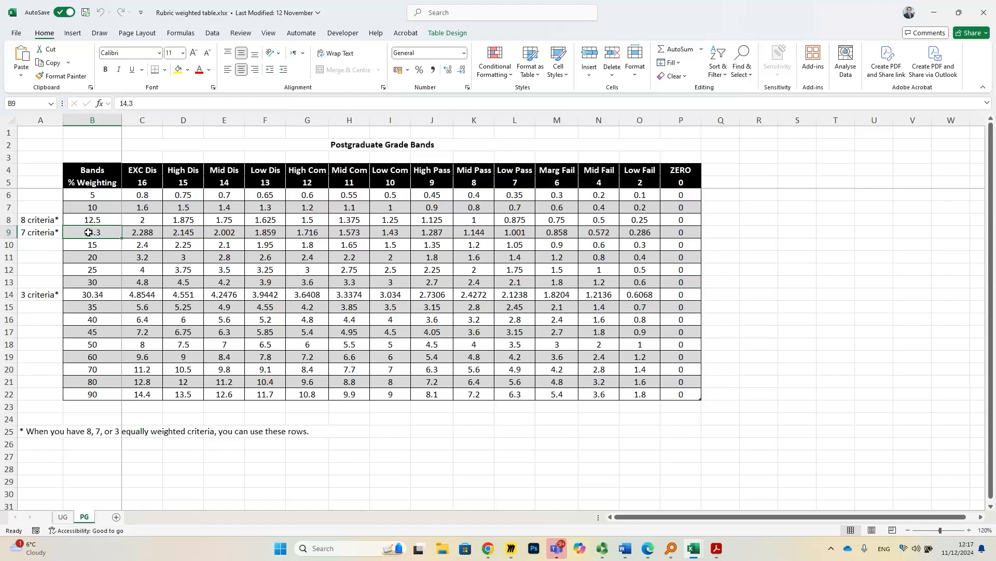
left_click(92, 244)
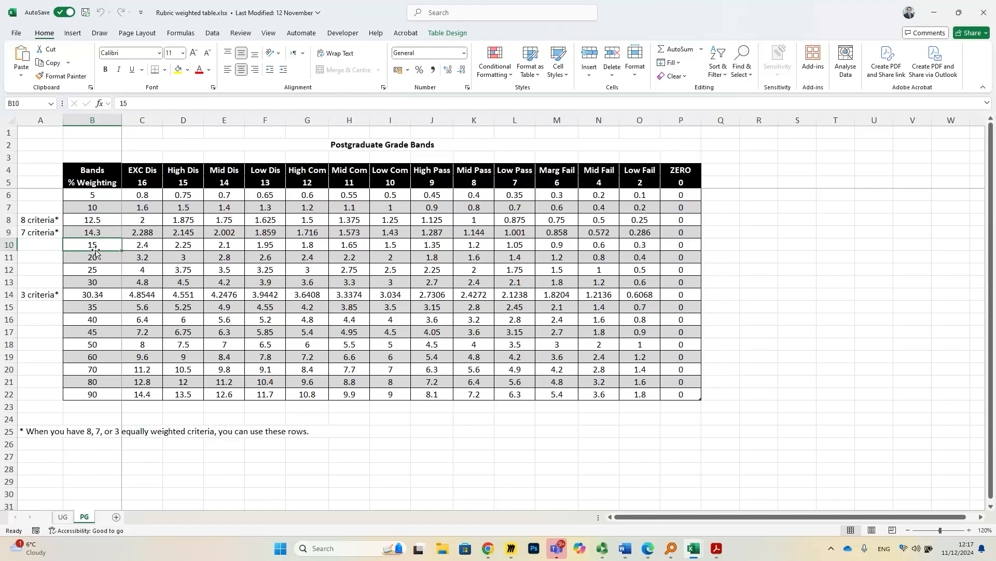
left_click(96, 253)
left_click(103, 332)
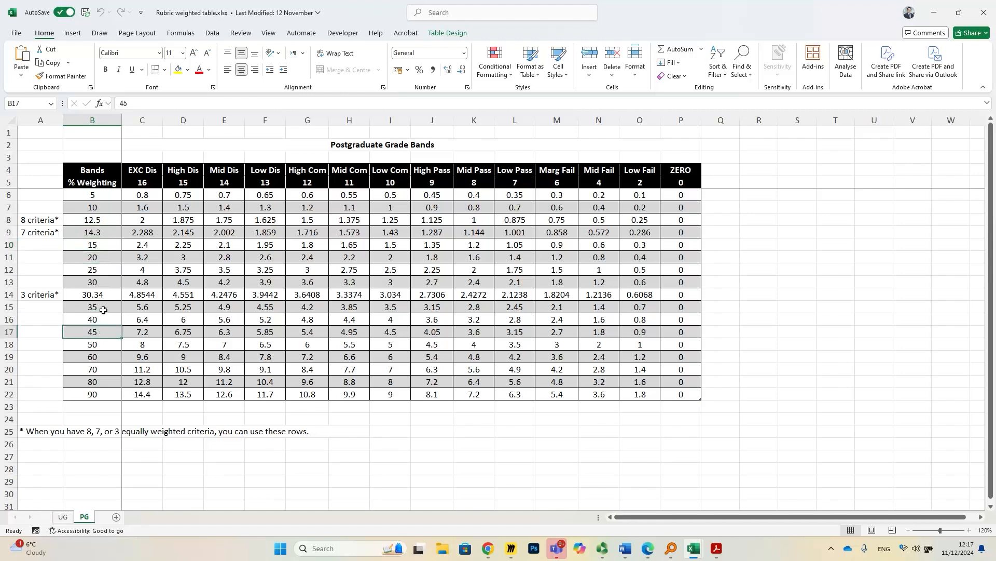
left_click(103, 310)
left_click(86, 290)
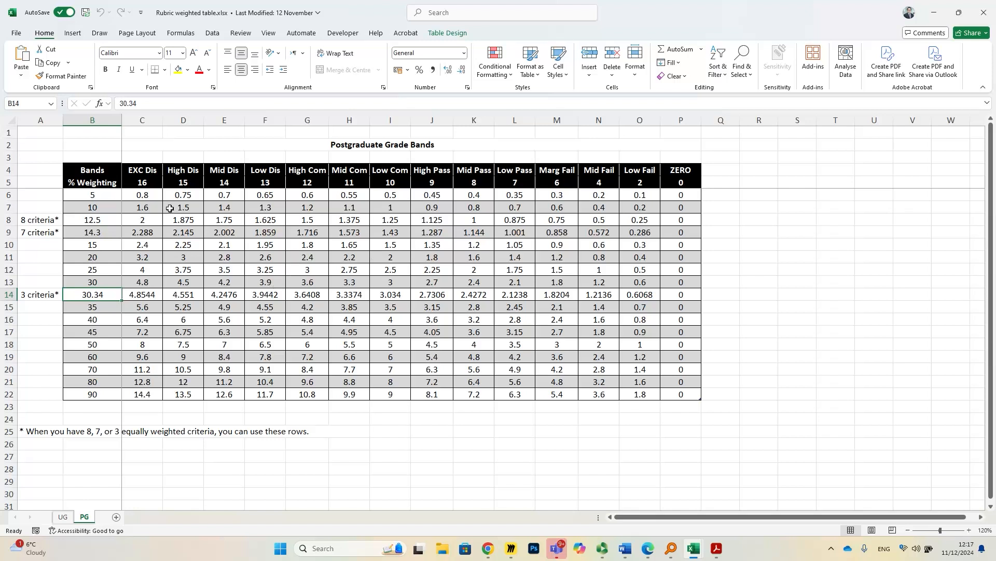
Step: Examine the Exc Dis points for the 5% weighting and the 10% weighting row's points from Exc Dis to Zero
left_click(140, 199)
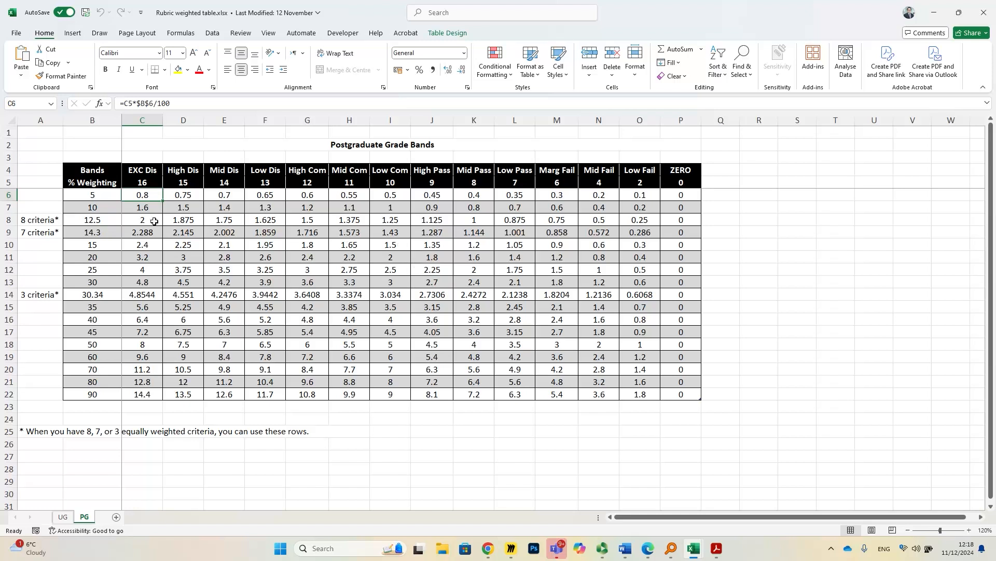
left_click_drag(141, 208, 694, 206)
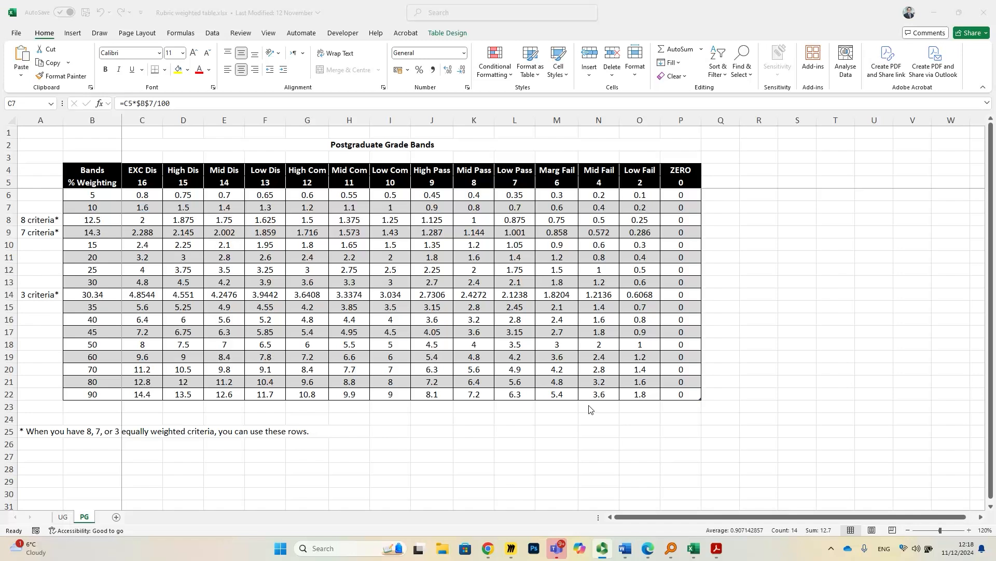
left_click(797, 344)
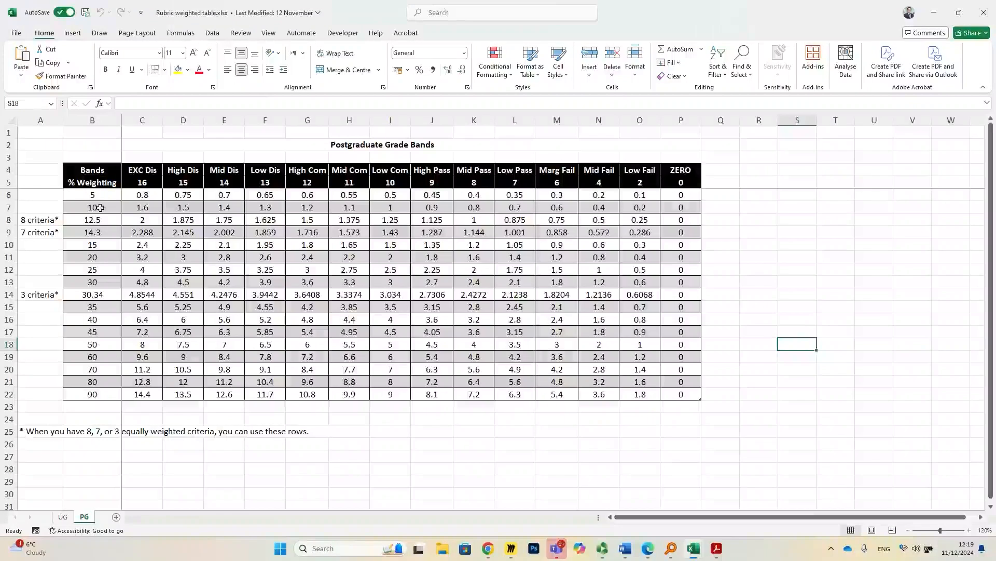
Step: Highlight the entire 10% weighting row in yellow on the postgraduate grade bands sheet
left_click(79, 207)
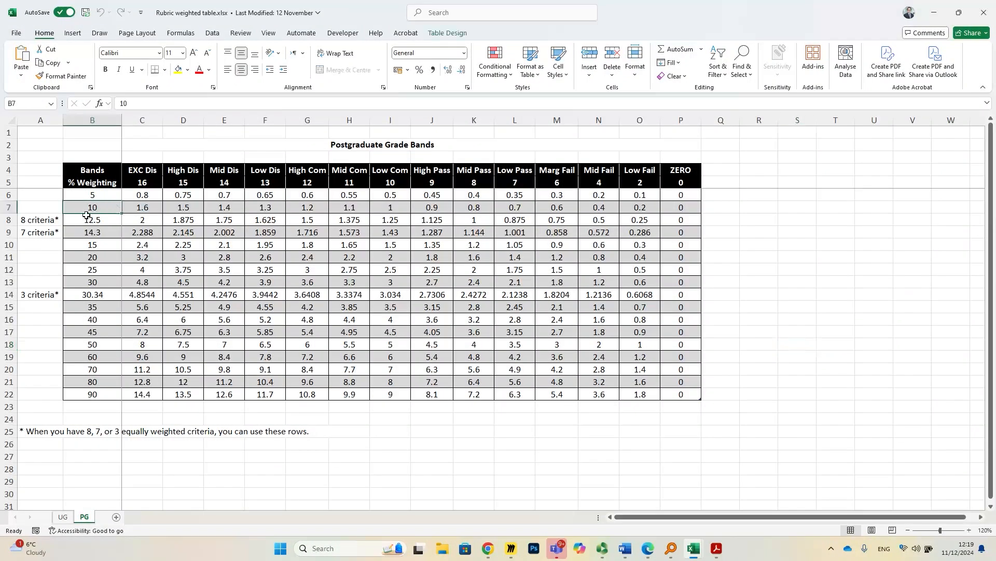
left_click(10, 207)
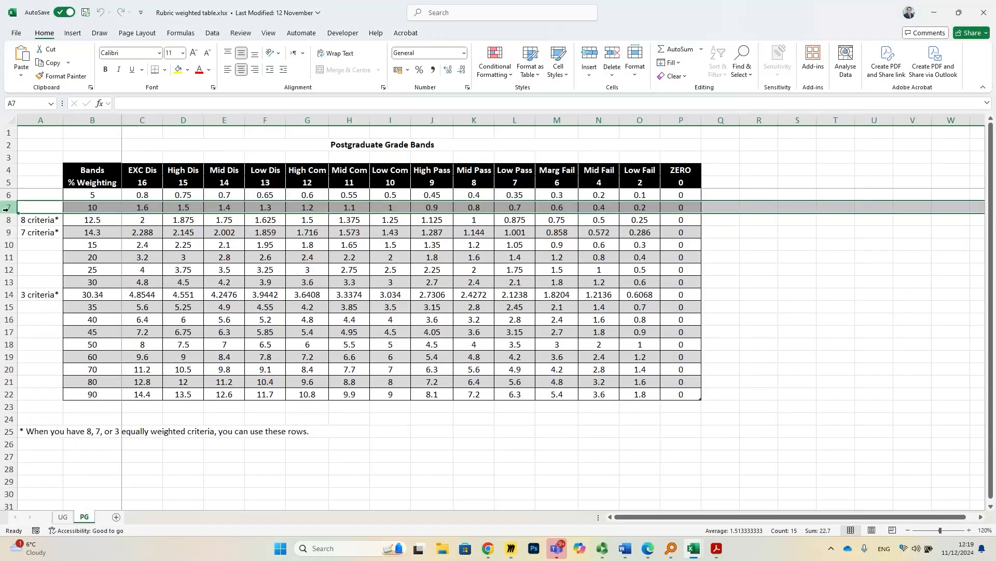
left_click(188, 70)
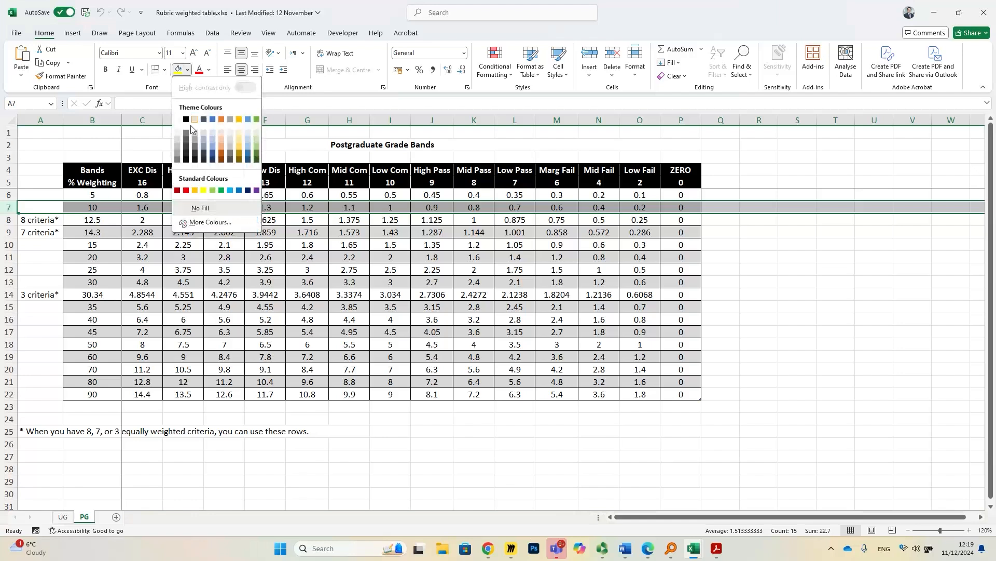
left_click(205, 191)
left_click(836, 282)
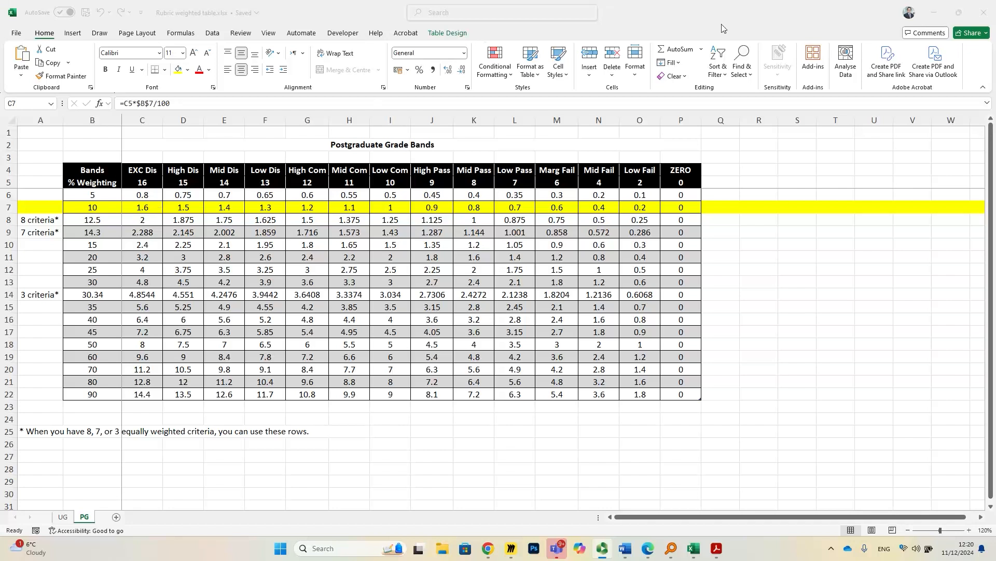
Step: Switch back to the rubric in Chrome and set the Quality of report points to Exc Dis 1.6, High Dis 1.5, Mid Dis 1.4 and Low Dis 1.3
left_click(641, 18)
left_click_drag(643, 18, 0, 159)
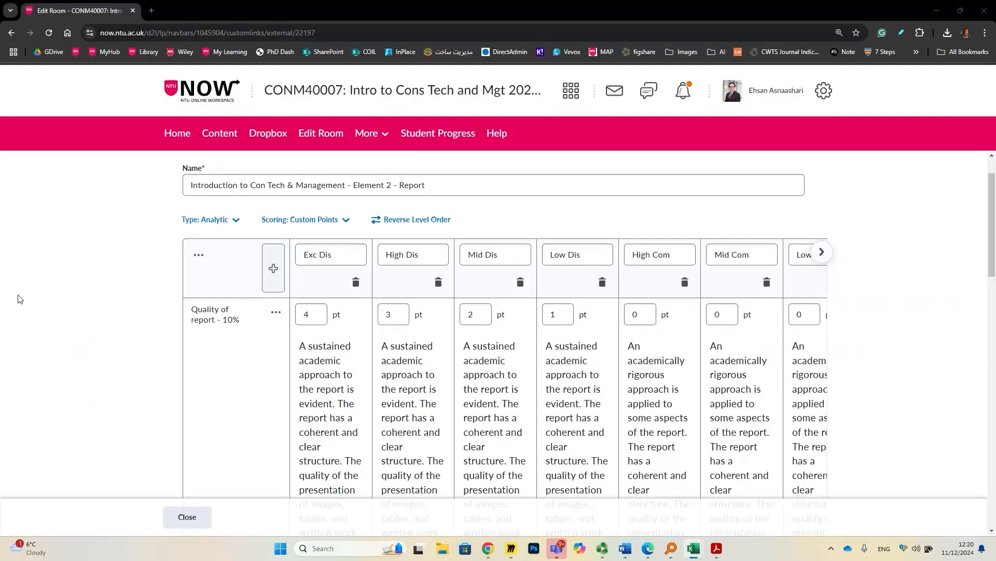
scroll(331, 306, "down", 1)
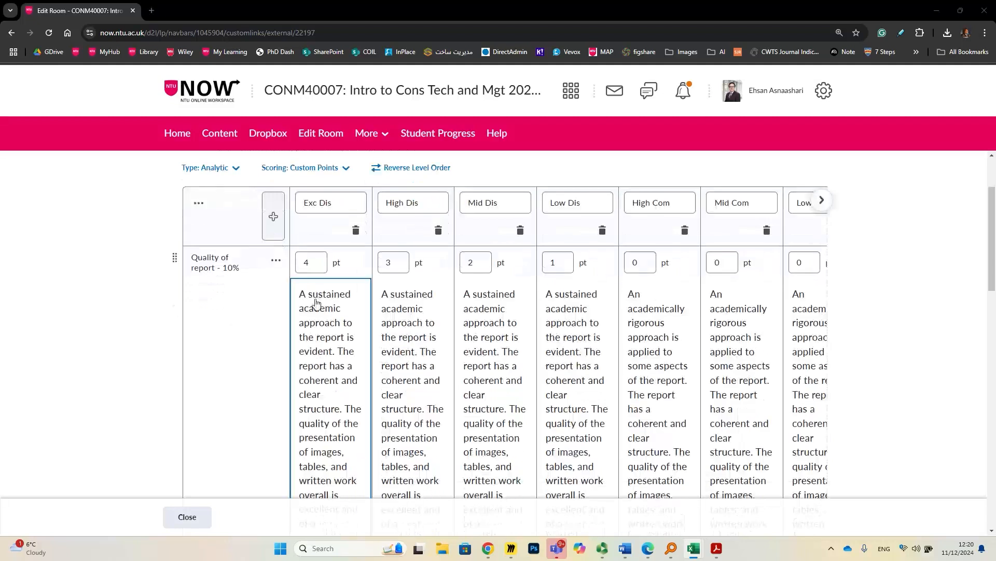
double_click(311, 265)
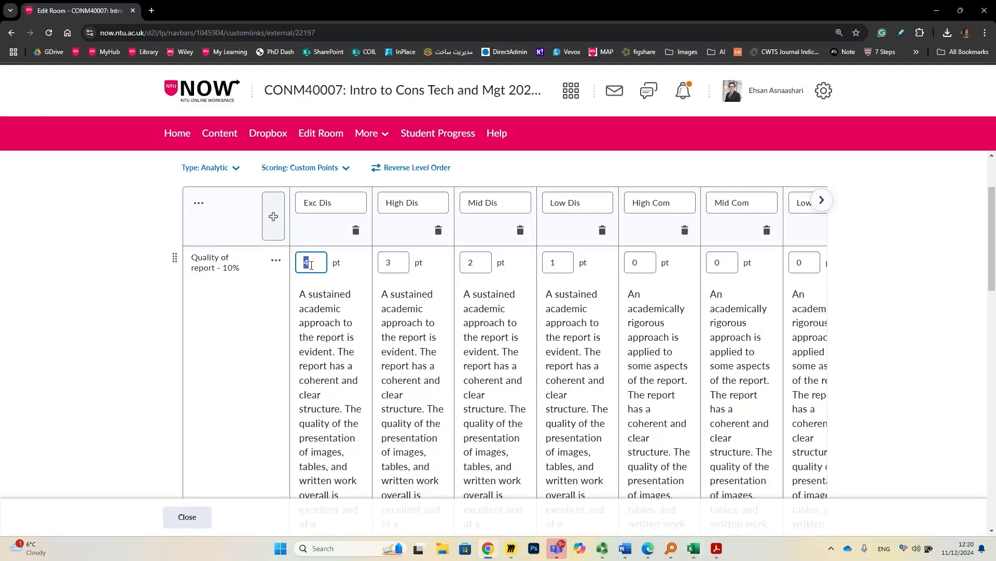
type("1.6")
left_click(385, 263)
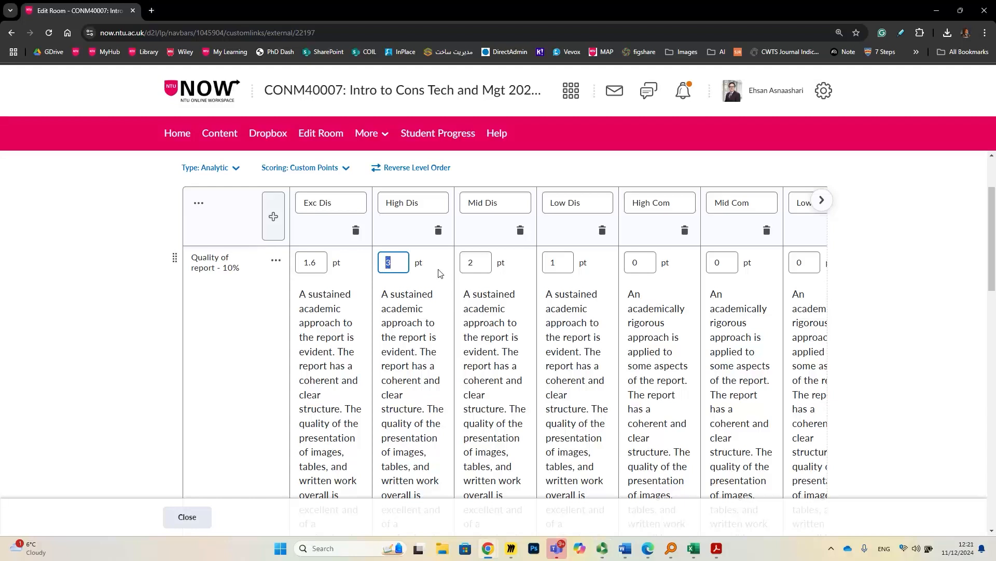
type("1.5")
double_click(483, 262)
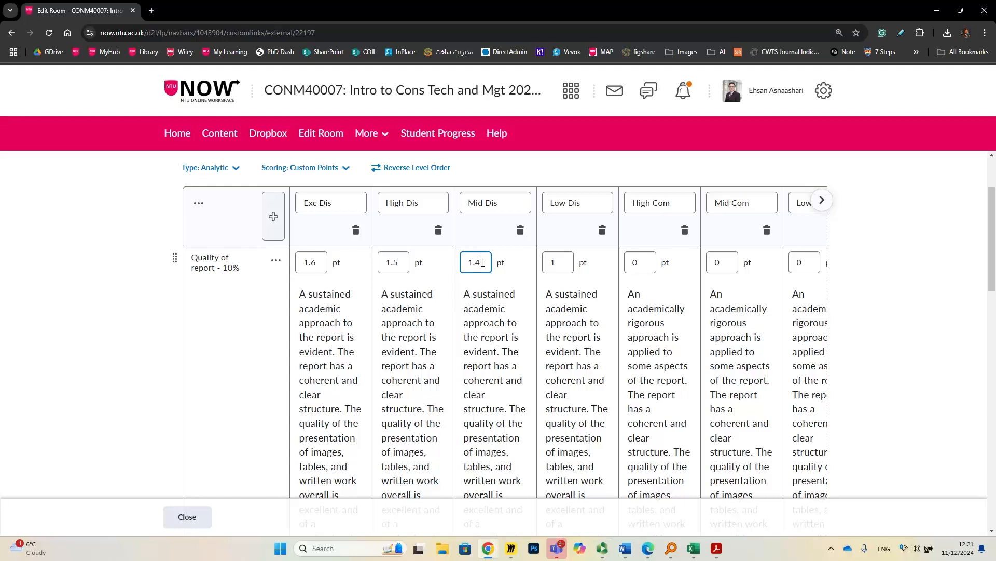
double_click(553, 261)
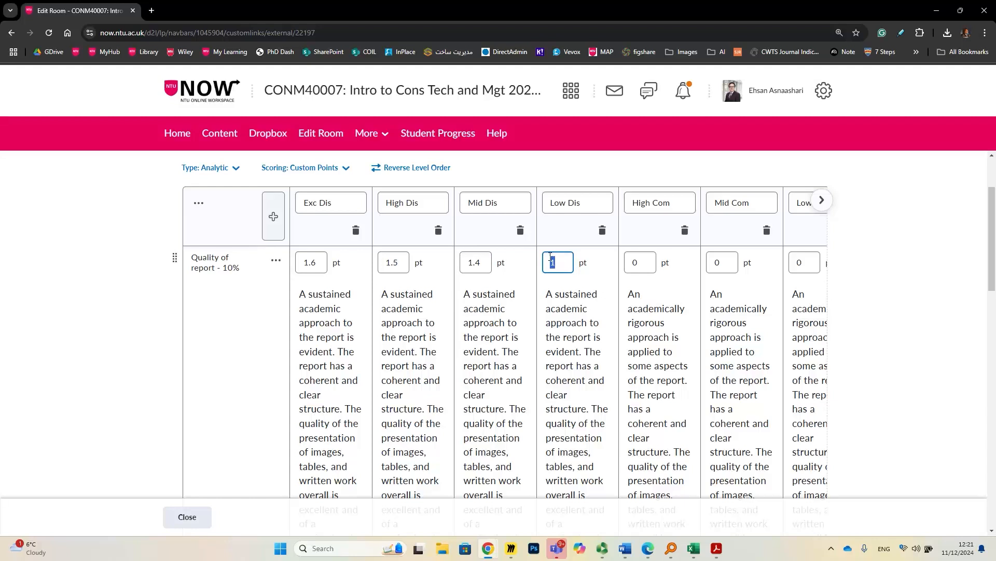
type(".3")
Step: Set the Quality of report points to 1.2 for High Com, 1.1 for Mid Com and 1 for Low Com
double_click(640, 261)
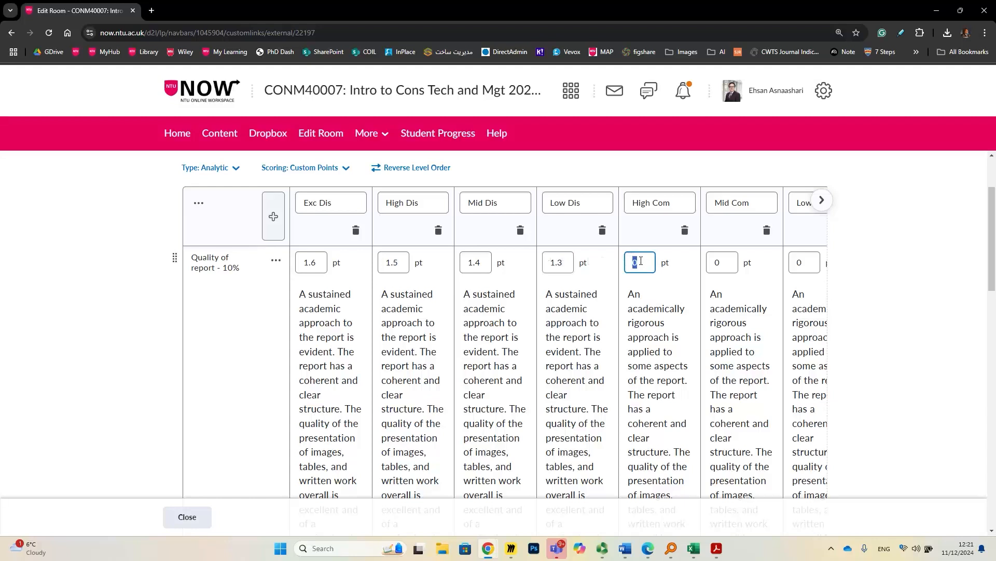
type("1.2")
key("Tab")
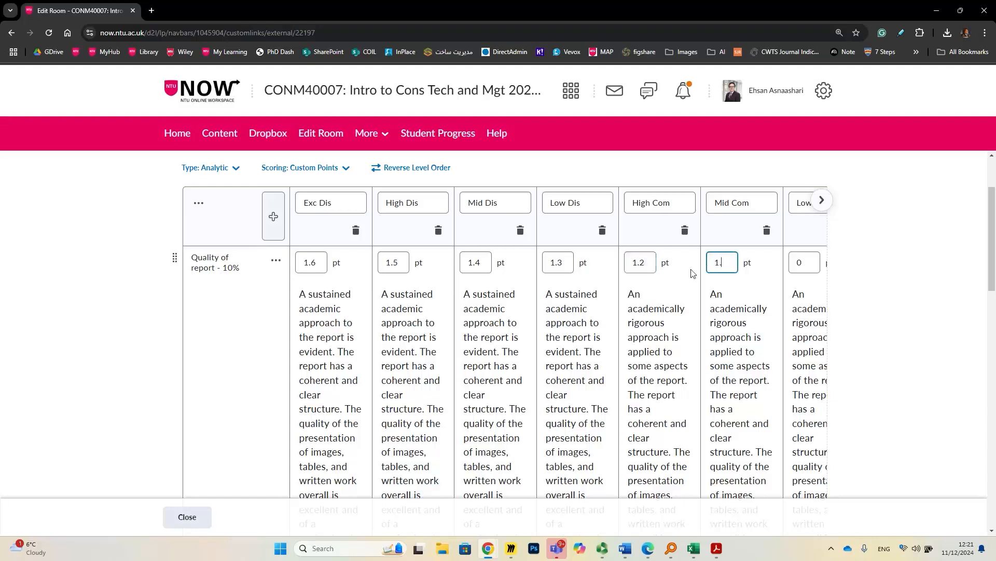
type("1.1")
left_click(821, 200)
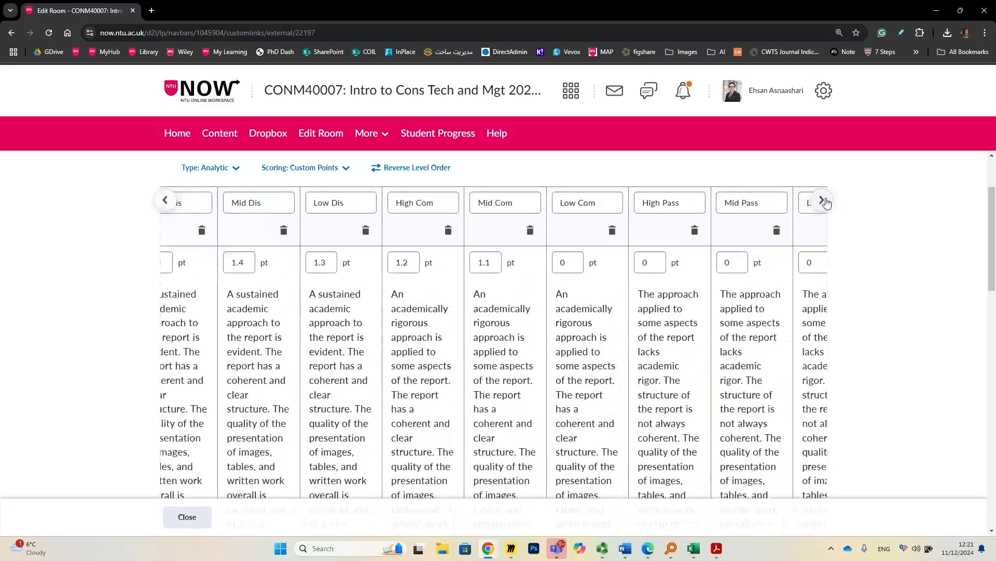
left_click(272, 261)
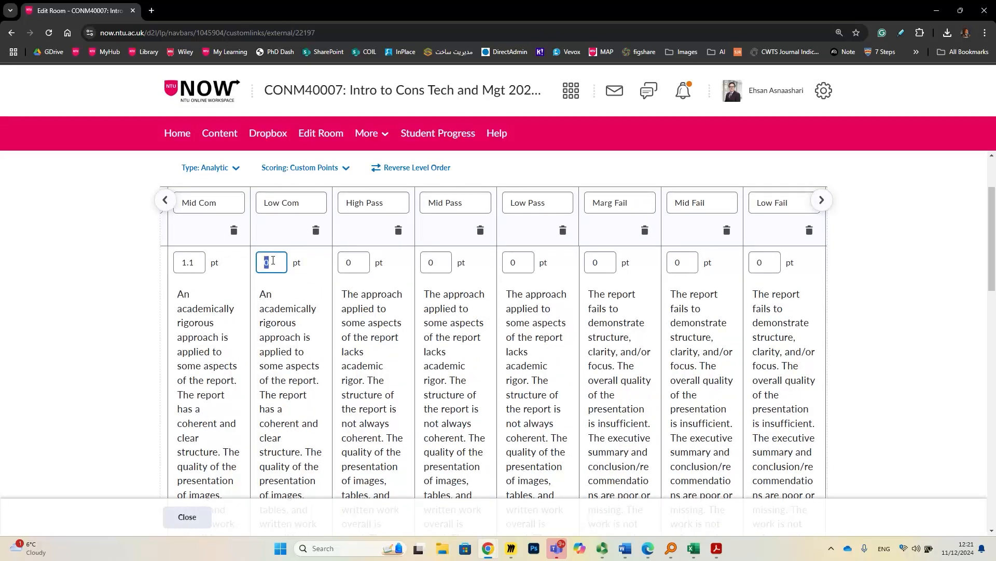
type("1")
Step: Set the Quality of report points to 0.9 for High Pass, 0.8 for Mid Pass and 0.7 for Low Pass
left_click(346, 258)
left_click(438, 261)
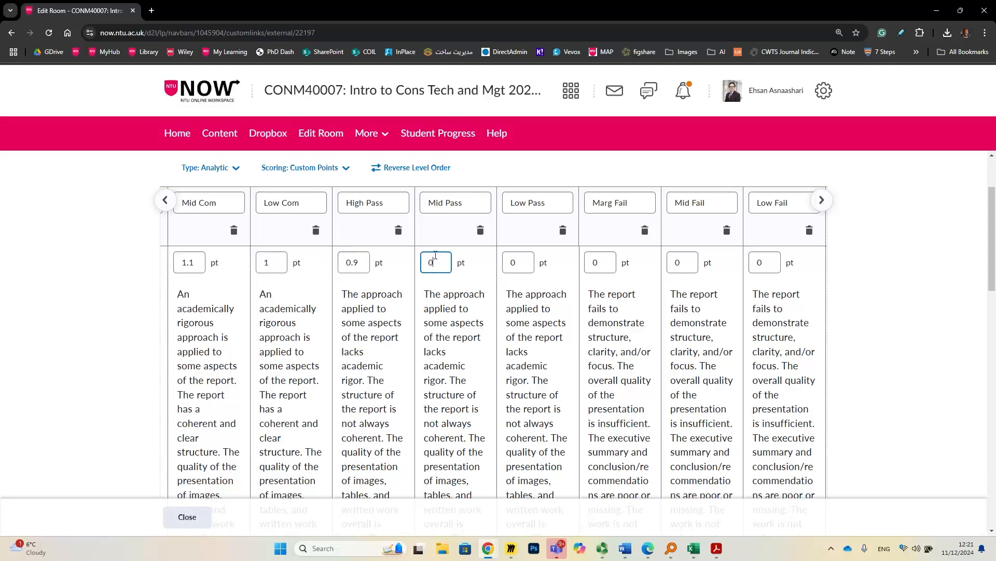
type(".8")
left_click(521, 258)
type("7")
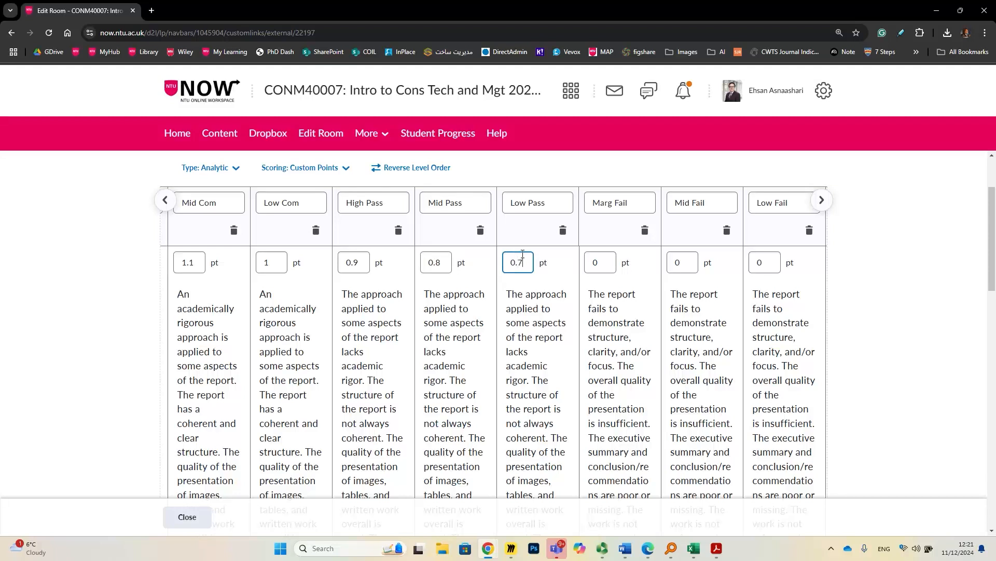
Step: Set the Quality of report points to 0.6 for Marg Fail, 0.4 for Mid Fail and 0.2 for Low Fail
double_click(605, 256)
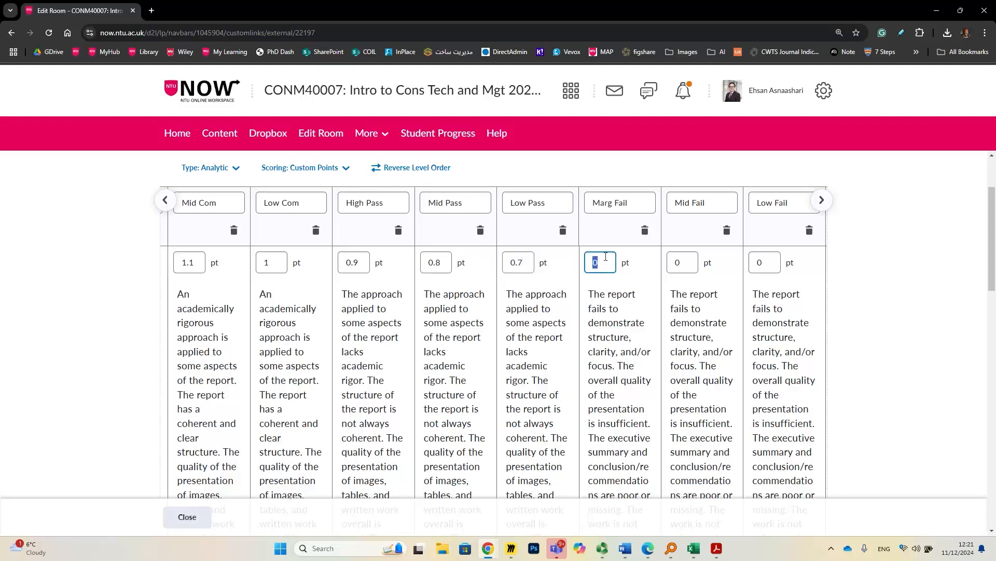
type("0.6")
left_click(719, 313)
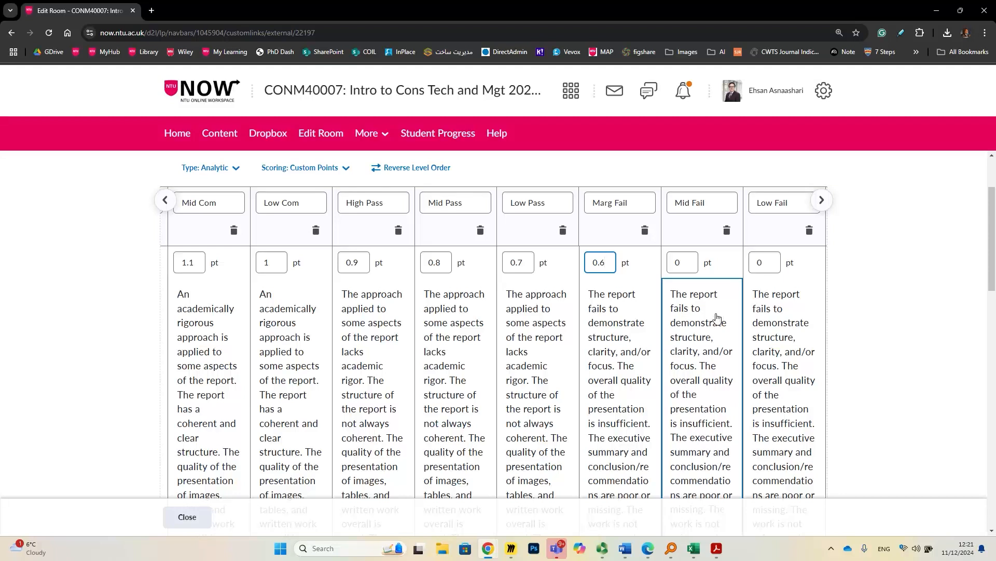
double_click(693, 262)
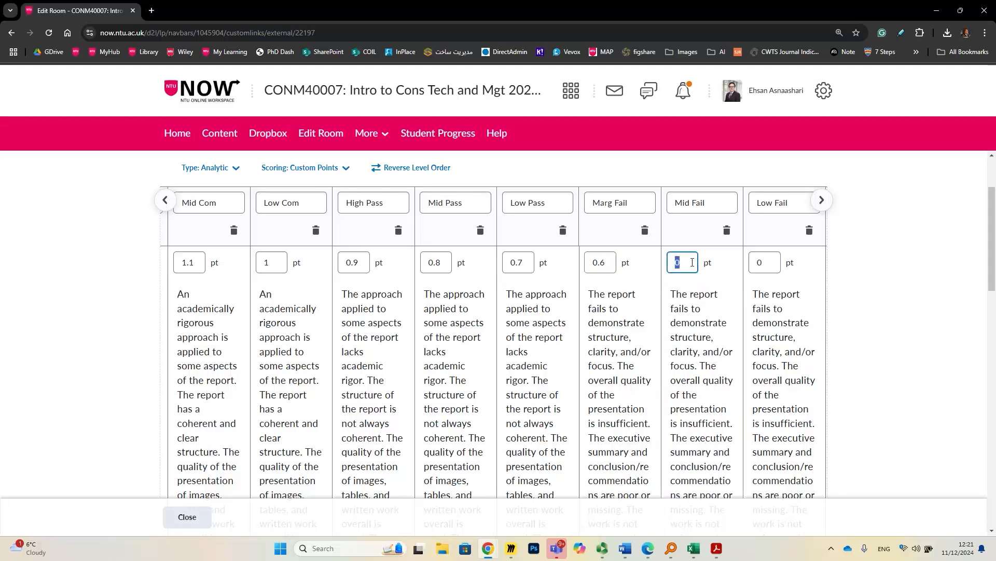
type("0.4")
left_click(821, 201)
left_click(607, 260)
double_click(609, 260)
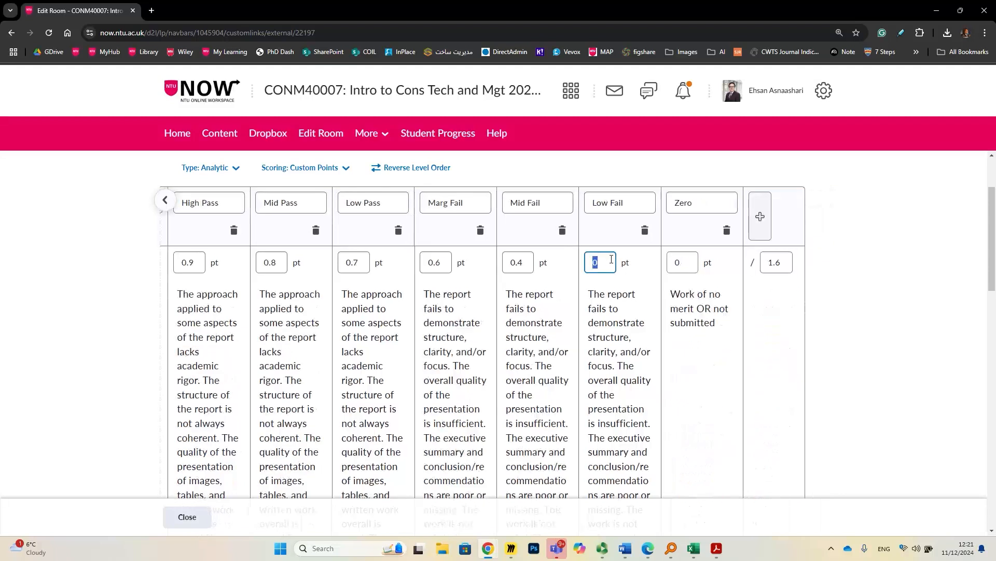
type("0.2")
key("Tab")
Step: Review the Quality of report points from Zero back to Exc Dis and the criteria rows beneath, including Managing Health and Safety and Risk management
scroll(366, 312, "up", 1)
left_click(366, 313)
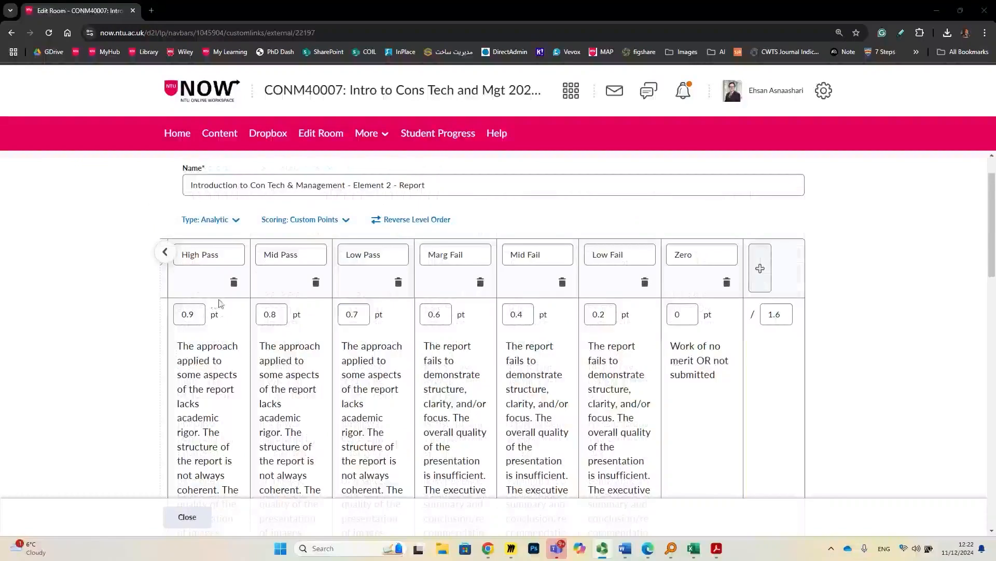
left_click(168, 255)
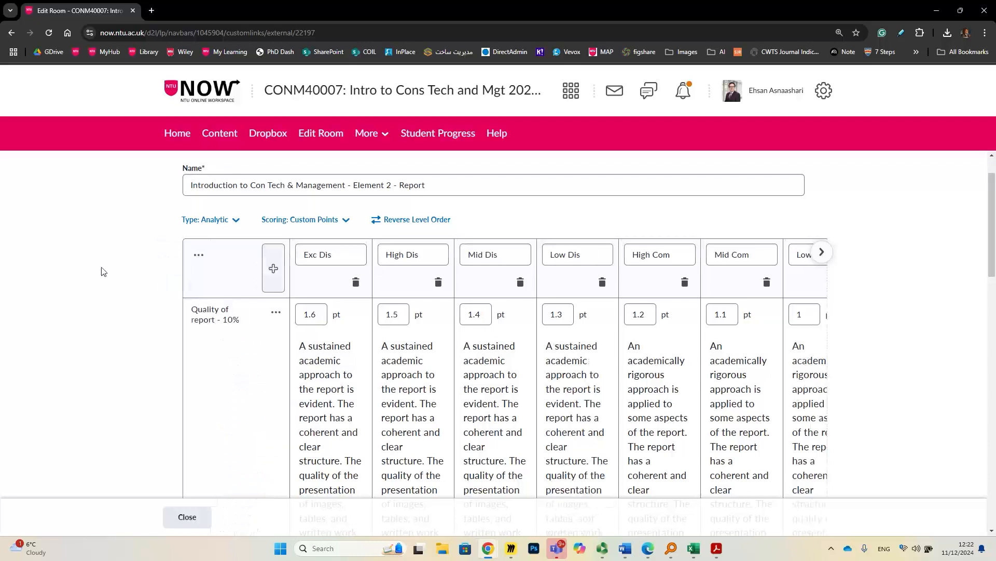
scroll(147, 278, "down", 5)
scroll(147, 279, "down", 5)
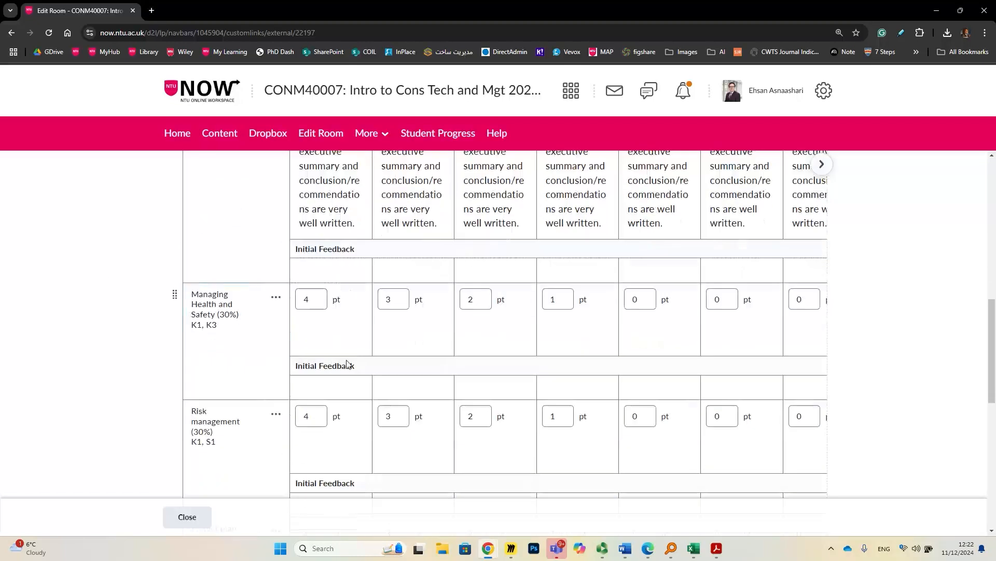
scroll(318, 377, "up", 4)
scroll(319, 374, "up", 3)
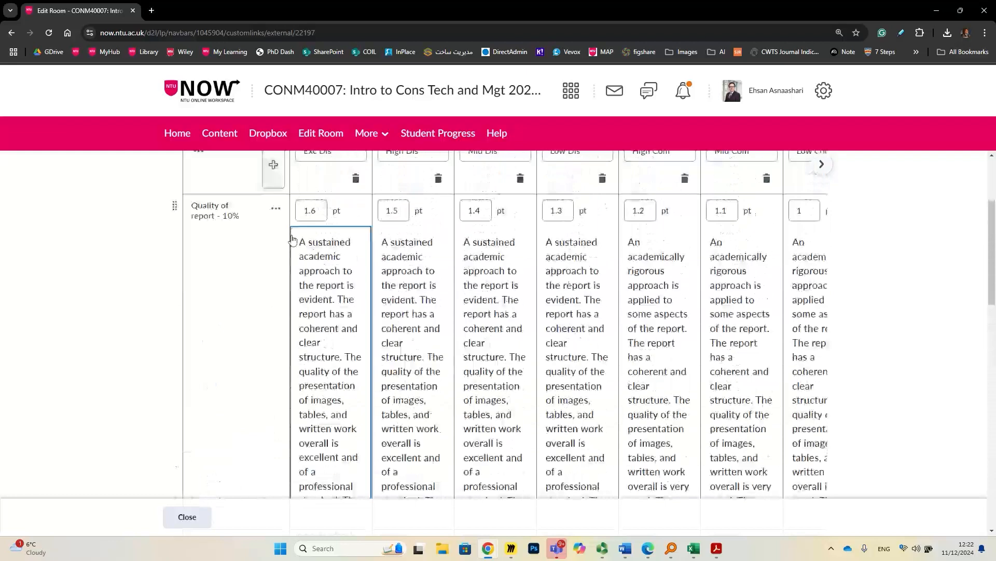
scroll(291, 238, "up", 3)
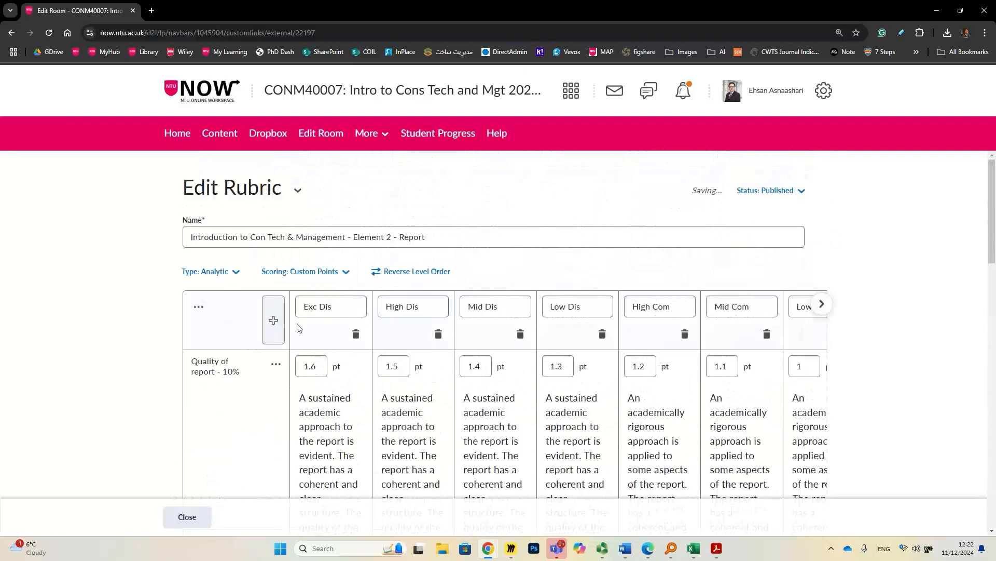
scroll(363, 327, "down", 8)
scroll(357, 327, "down", 2)
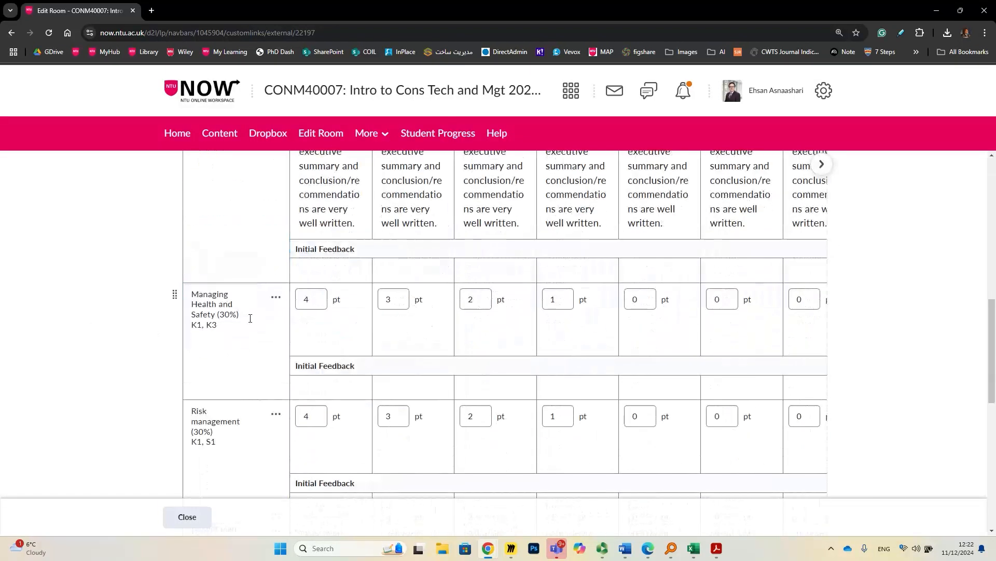
Step: Move the Managing Health and Safety (30%) criterion above the Quality of report criterion
left_click(175, 296)
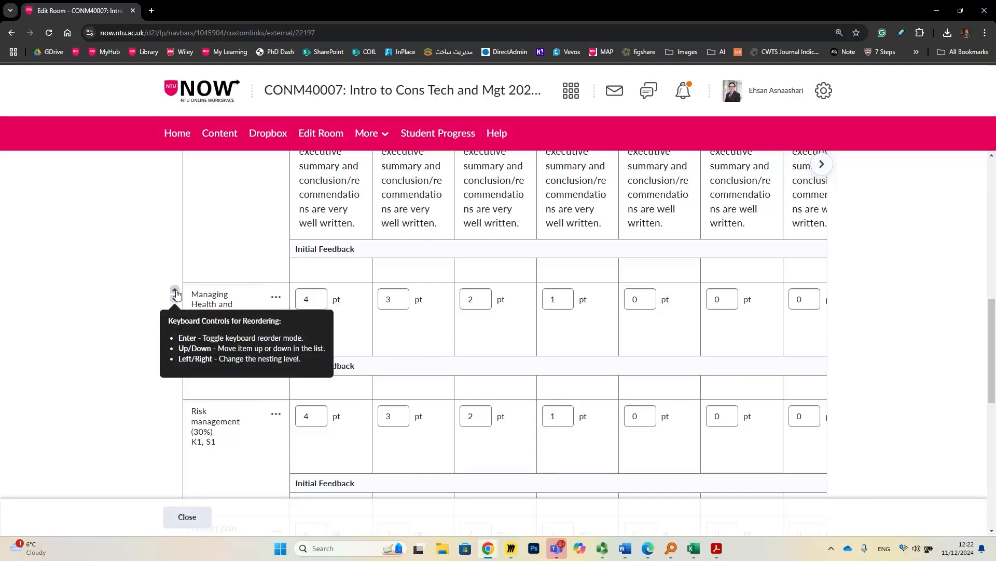
left_click(175, 293)
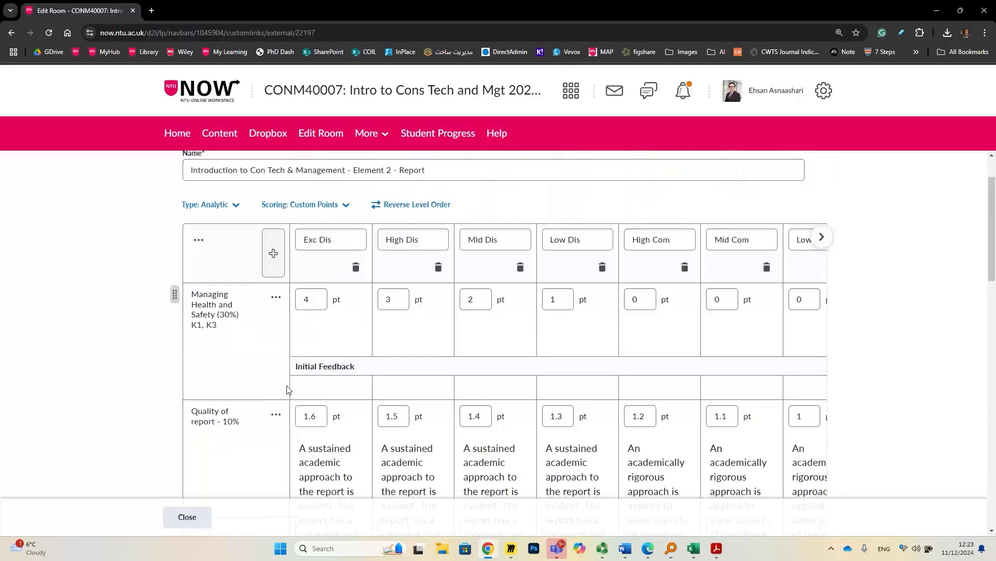
scroll(192, 359, "down", 1)
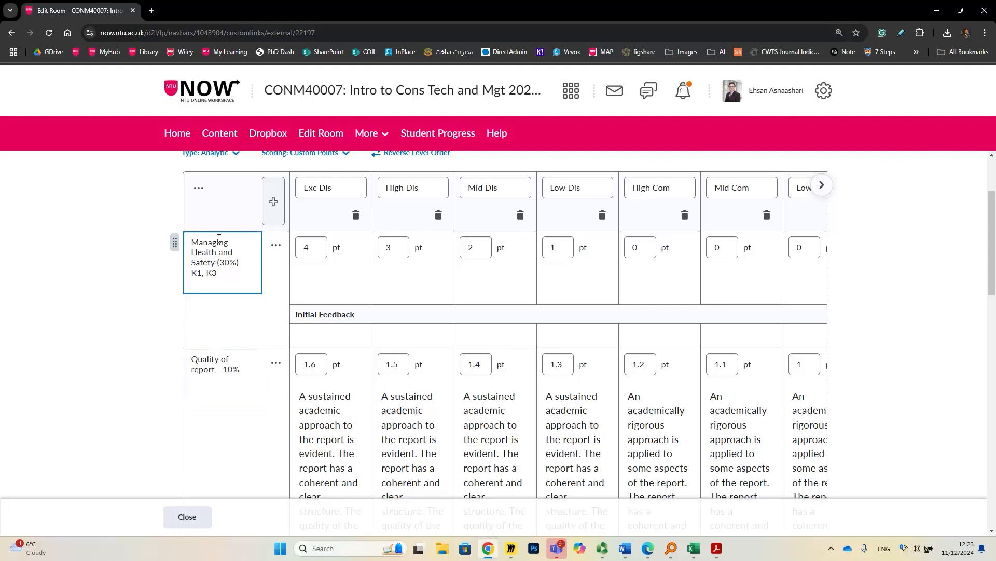
scroll(231, 280, "up", 1)
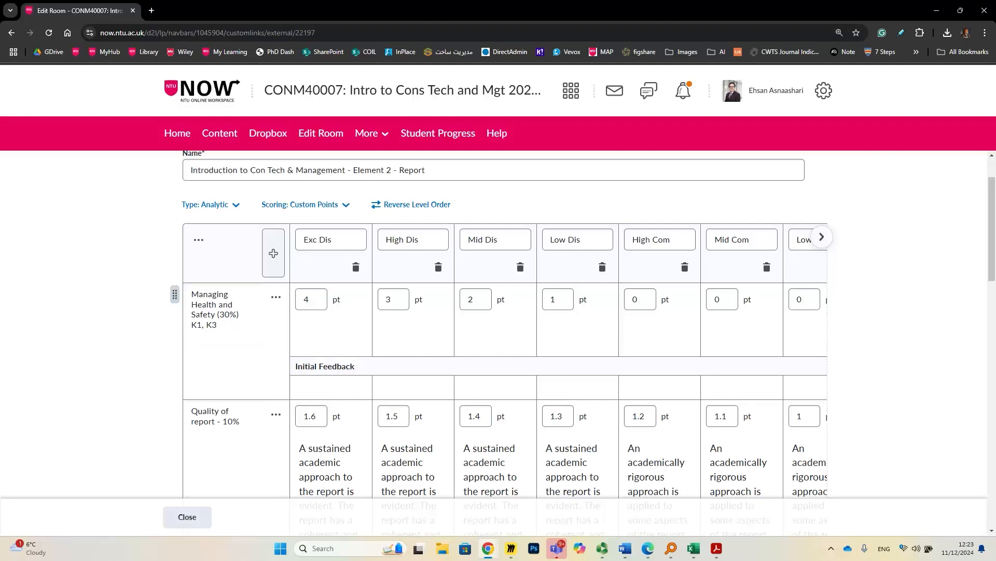
Step: Switch to the Rubric weighted table workbook in Excel and highlight the entire 30% weighting row in yellow on the postgraduate sheet
left_click_drag(0, 73, 635, 175)
left_click(724, 173)
left_click(76, 233)
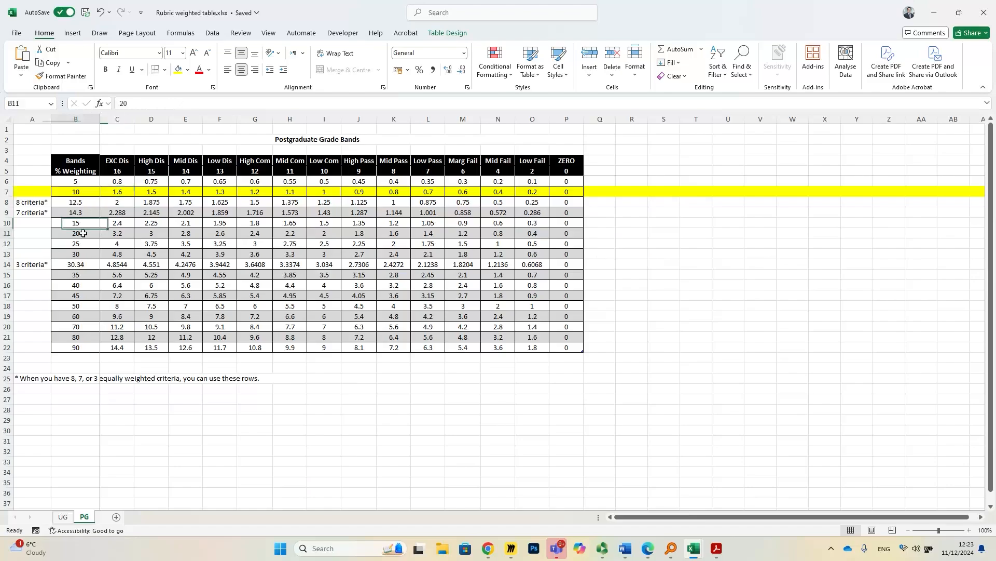
left_click(11, 253)
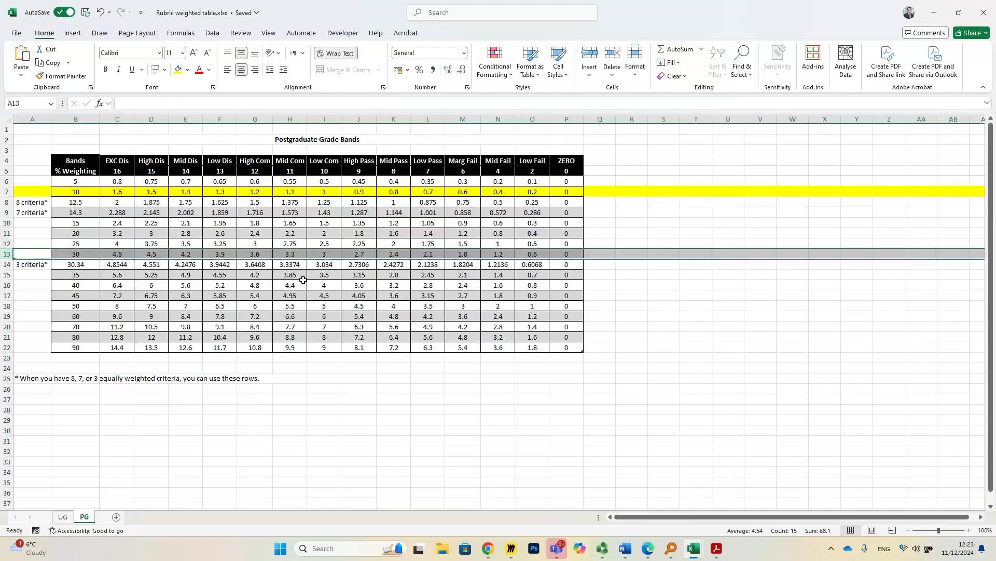
left_click(177, 76)
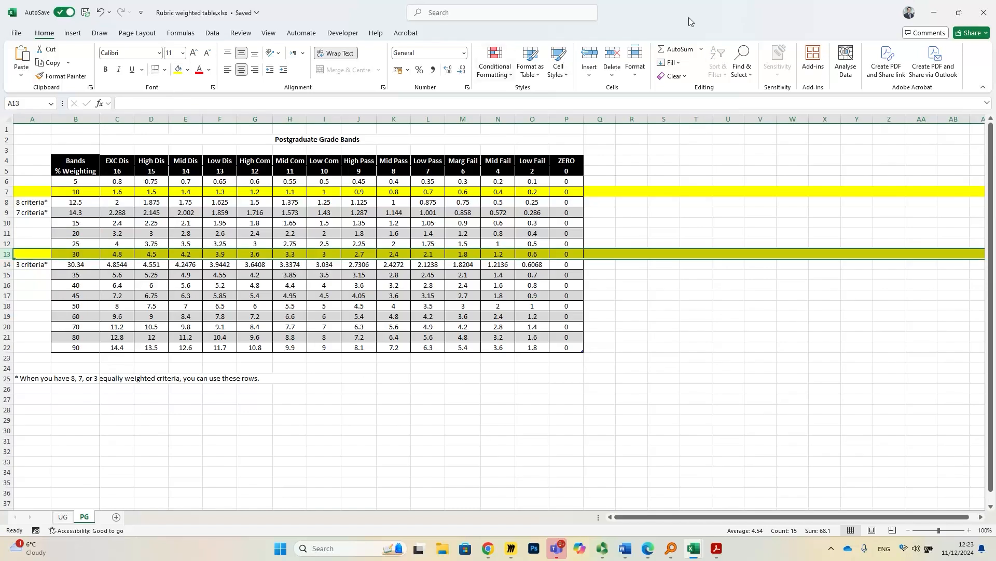
Step: Return to the NTU NOW rubric in Chrome and set Managing Health and Safety points to 4.8 for Exc Dis, 4.5 for High Dis and 4.2 for Mid Dis
left_click_drag(689, 18, 0, 162)
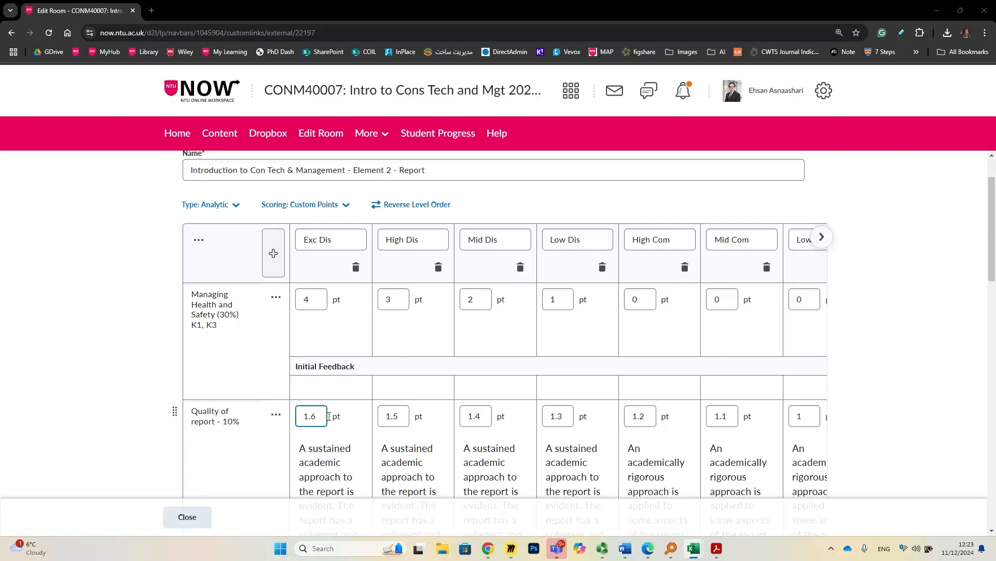
left_click(361, 329)
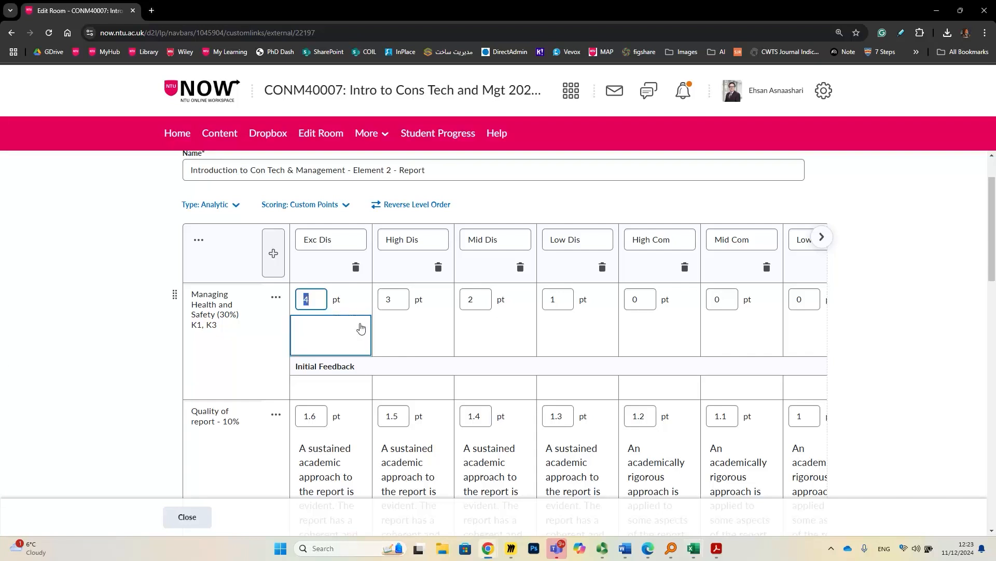
type("4")
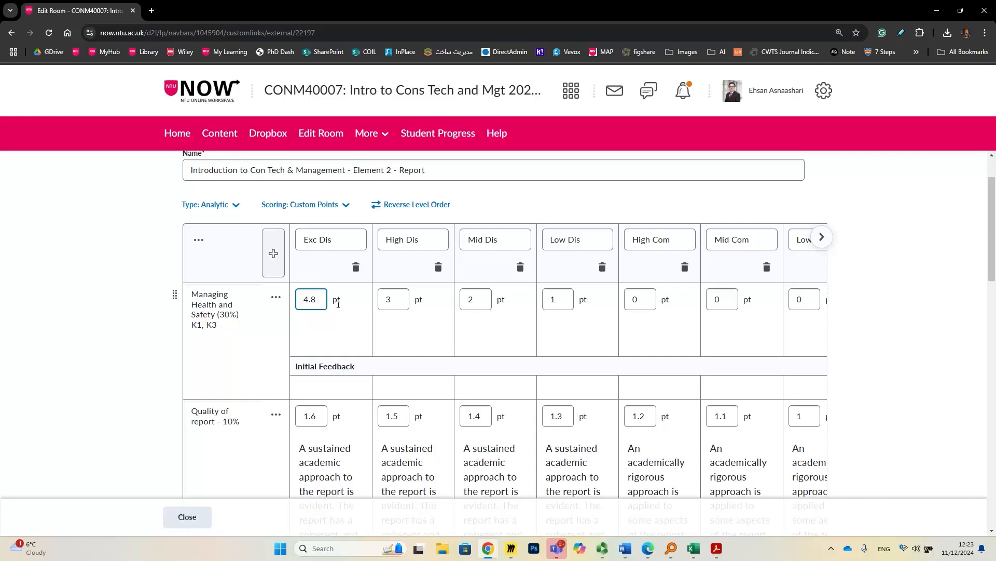
key("Tab")
type("4.5")
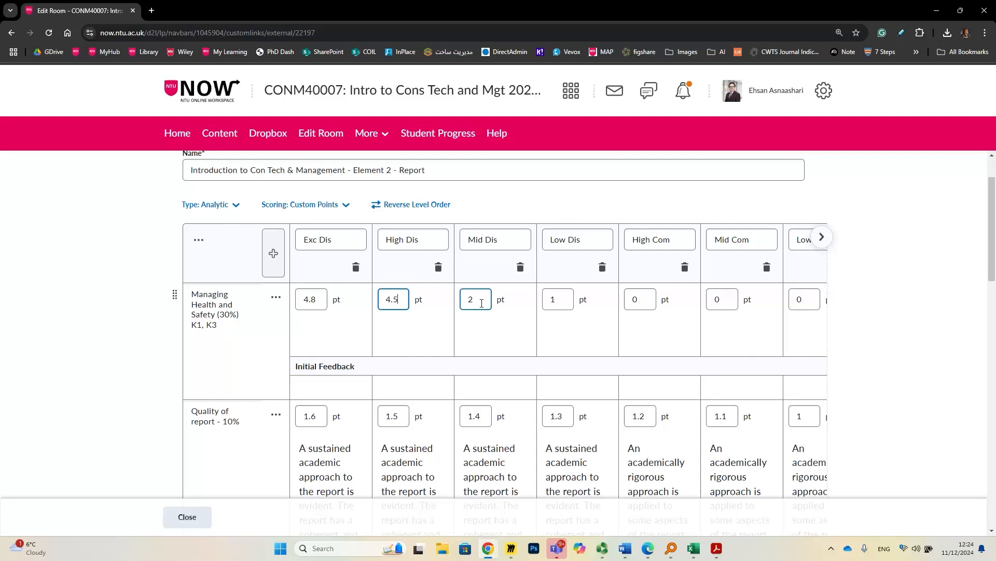
left_click_drag(481, 303, 461, 301)
type("4.")
Step: Set the Managing Health and Safety points to 3.9 for Low Dis, 3.6 for High Com and 3.3 for Mid Com
double_click(565, 299)
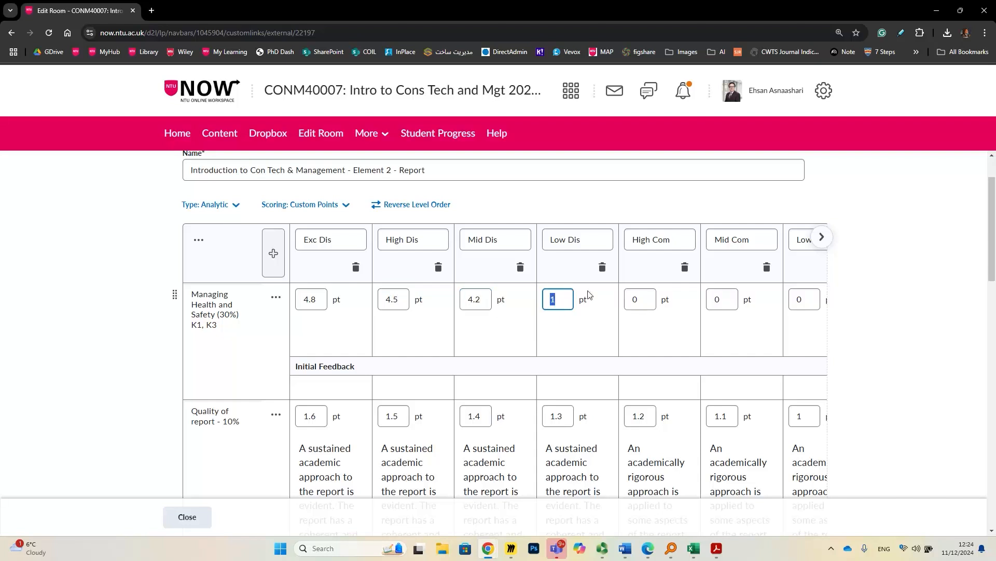
type("3.9")
double_click(650, 296)
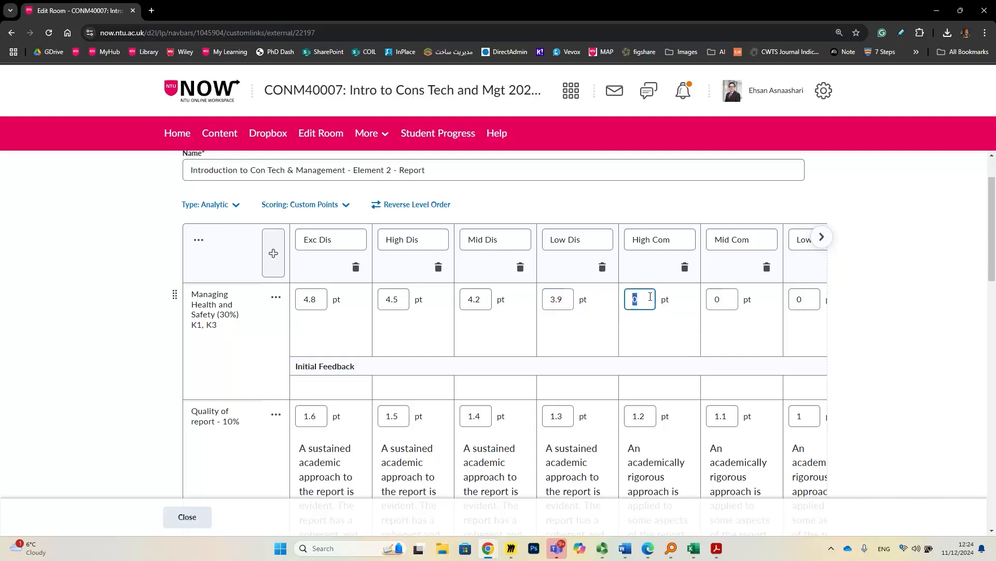
type("3.6")
double_click(727, 304)
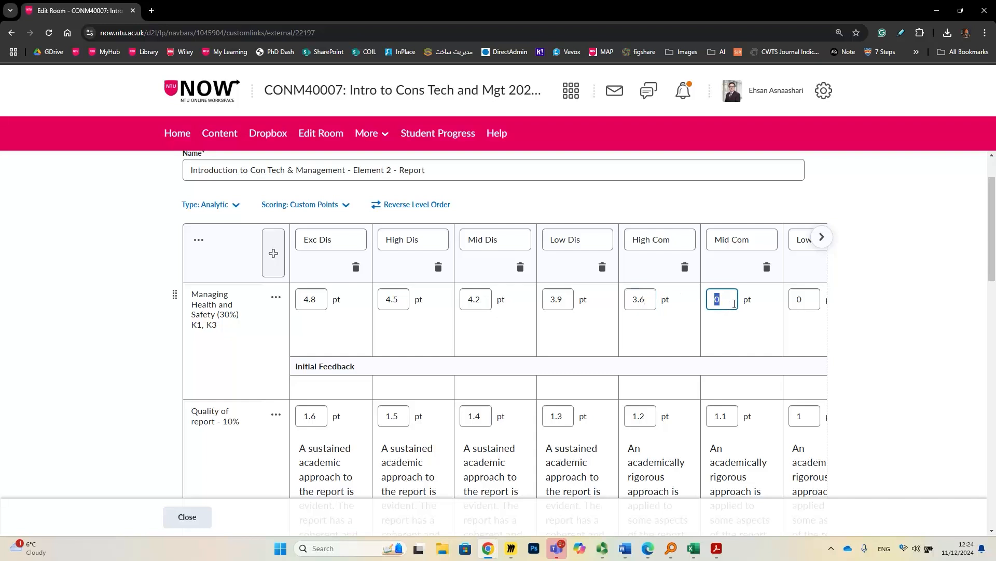
type("3.3")
Step: Set the Managing Health and Safety points to 3 for Low Com, 2.7 for High Pass and 2.4 for Mid Pass
left_click(822, 237)
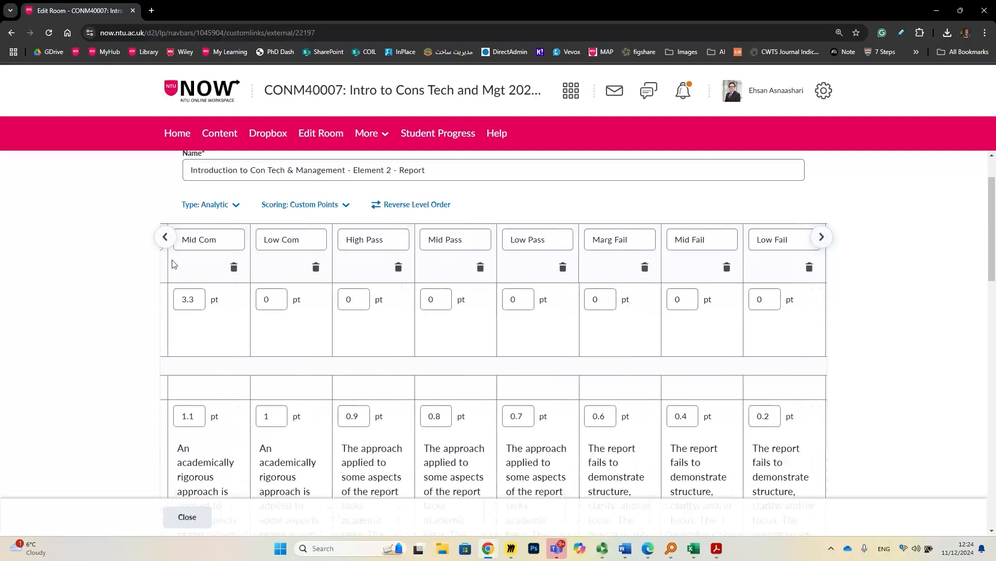
left_click(283, 299)
double_click(275, 299)
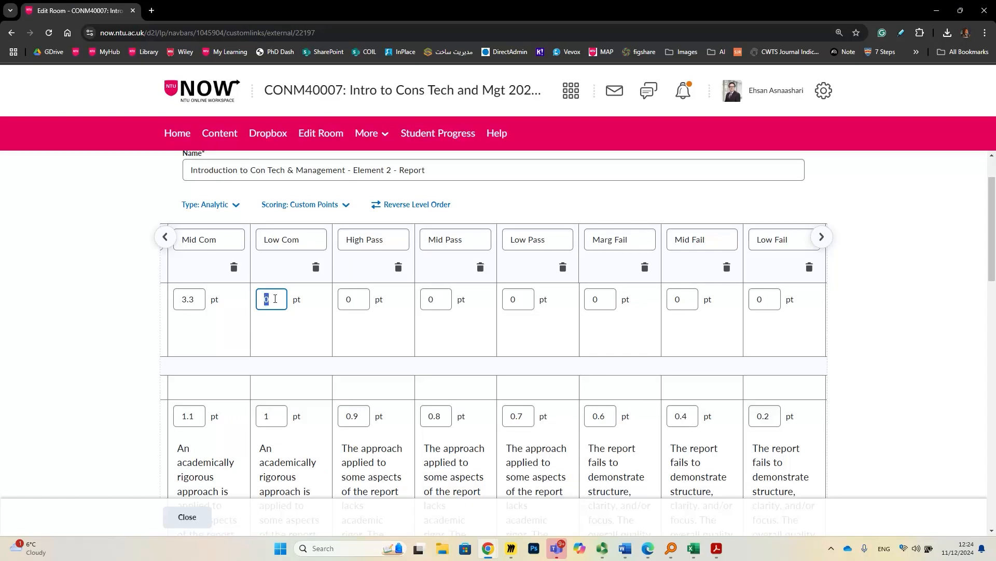
type("3")
double_click(357, 304)
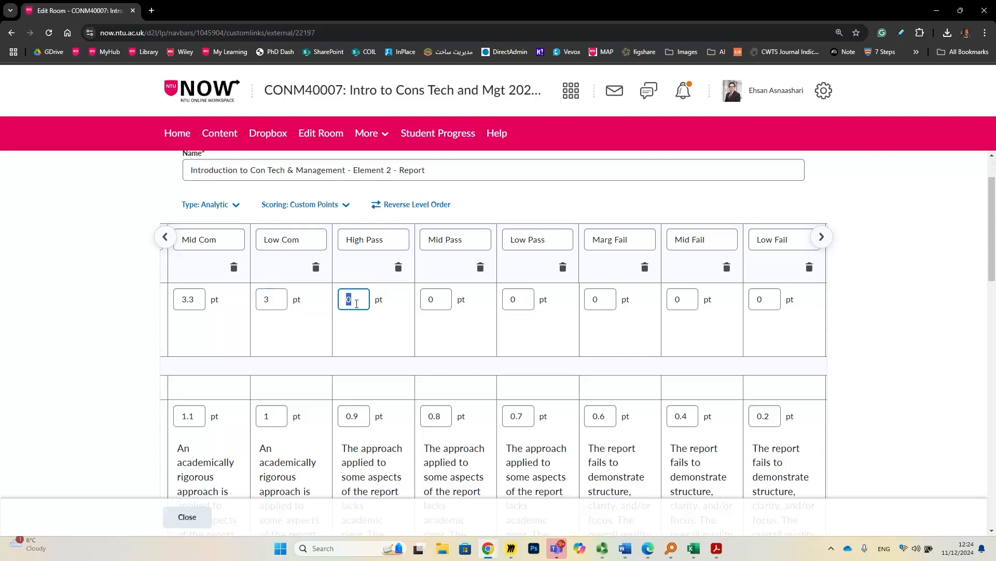
type("2.7")
double_click(438, 299)
type("2.4")
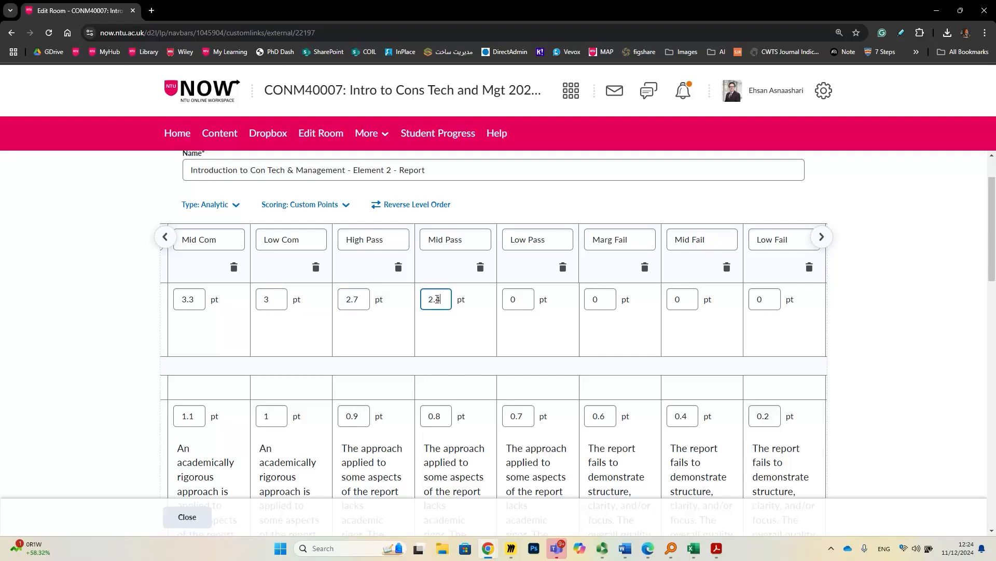
Step: Set the Managing Health and Safety points to 2.1 for Low Pass and 1.8 for Marg Fail, and select the Mid Fail points for editing
left_click(514, 299)
double_click(514, 298)
type("2.1")
double_click(595, 300)
type("1.8")
double_click(680, 300)
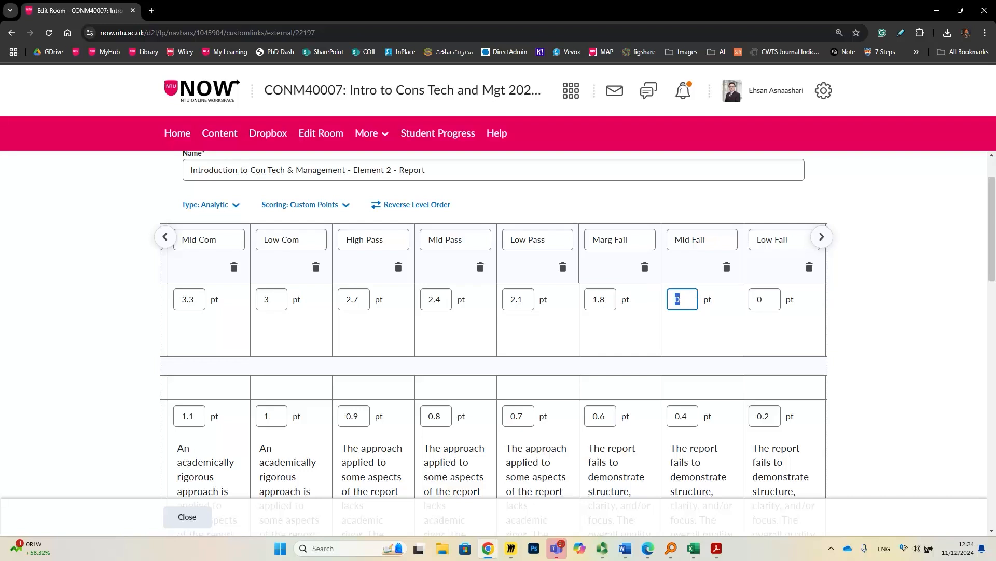
Step: Set the Managing Health and Safety criterion's points to 1.2 for Mid Fail and 0.6 for Low Fail
type("1.2")
left_click(822, 236)
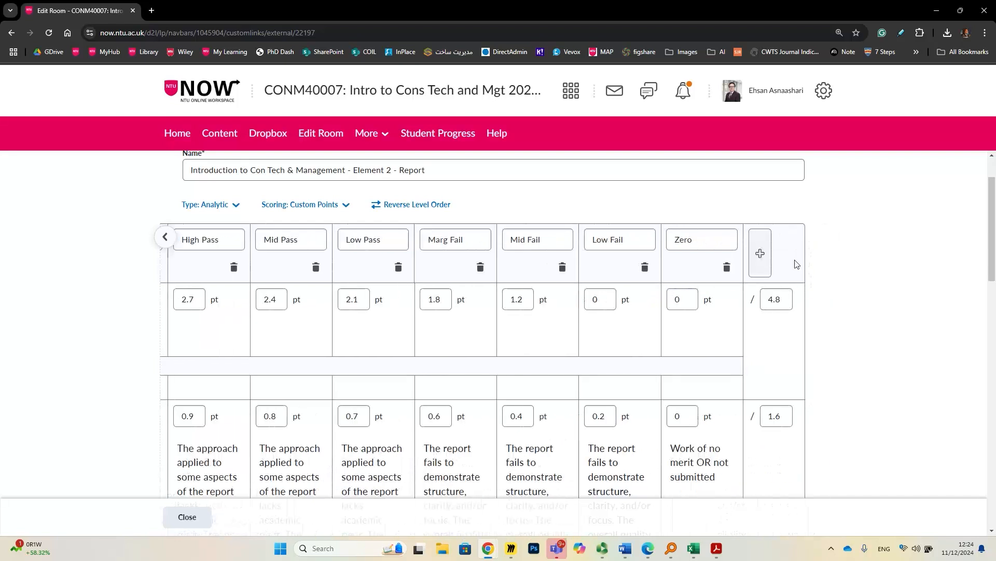
left_click(598, 301)
double_click(598, 301)
type("0")
key("alt+Tab")
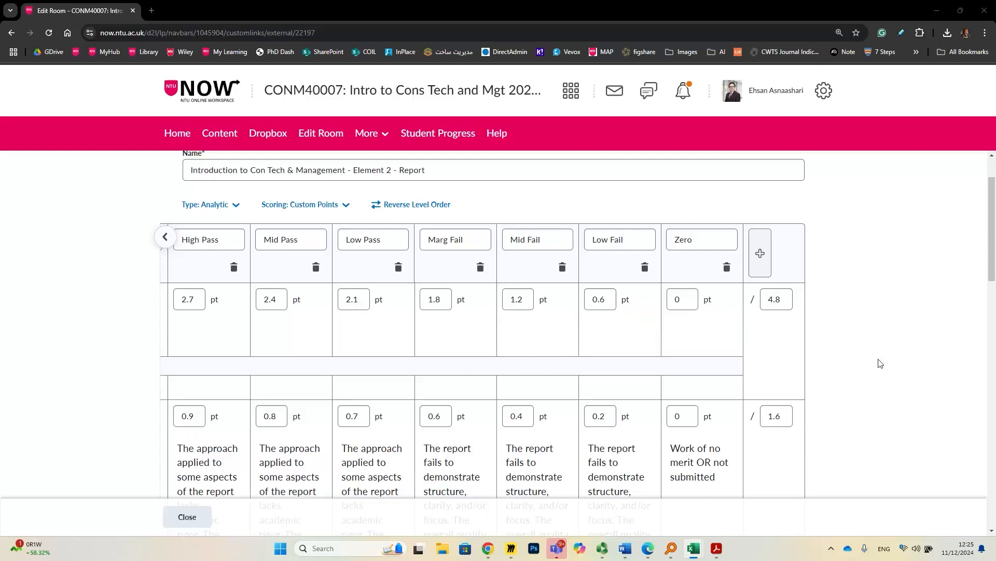
Step: Review the rubric's criteria and their points across the highest achievement levels, comparing Managing Health and Safety with Risk management and Project plan
left_click(165, 239)
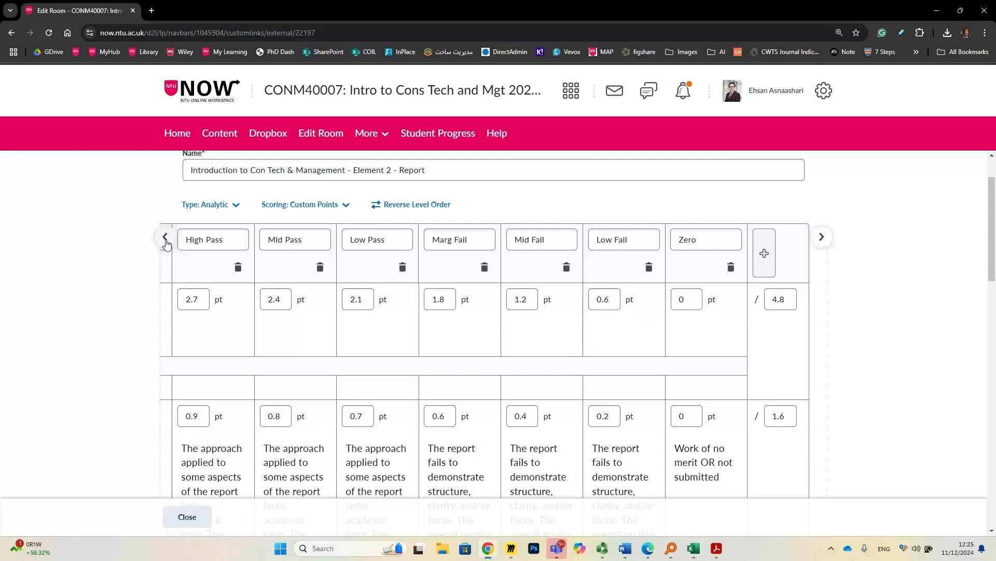
left_click(165, 239)
left_click(166, 238)
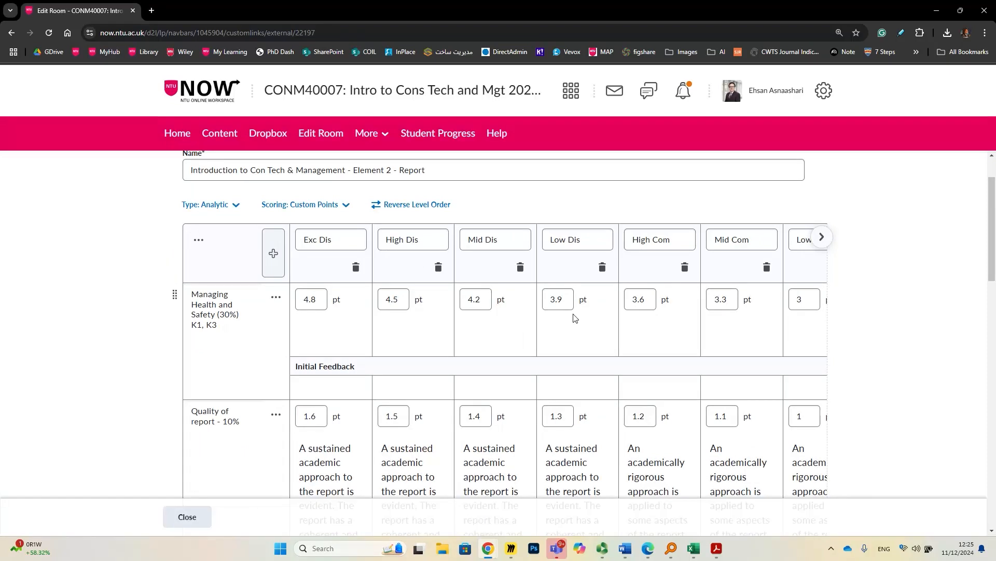
left_click(205, 306)
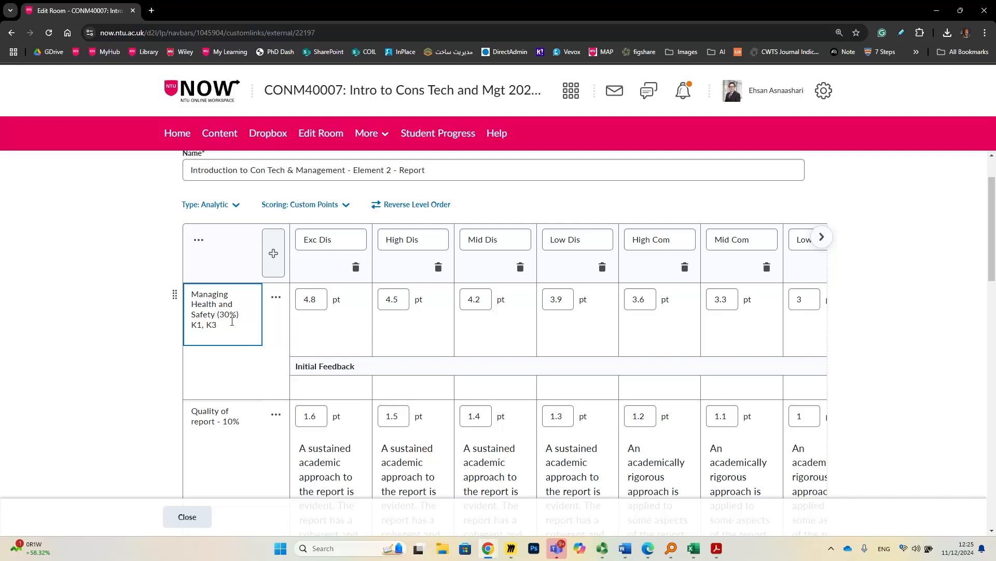
scroll(233, 321, "down", 15)
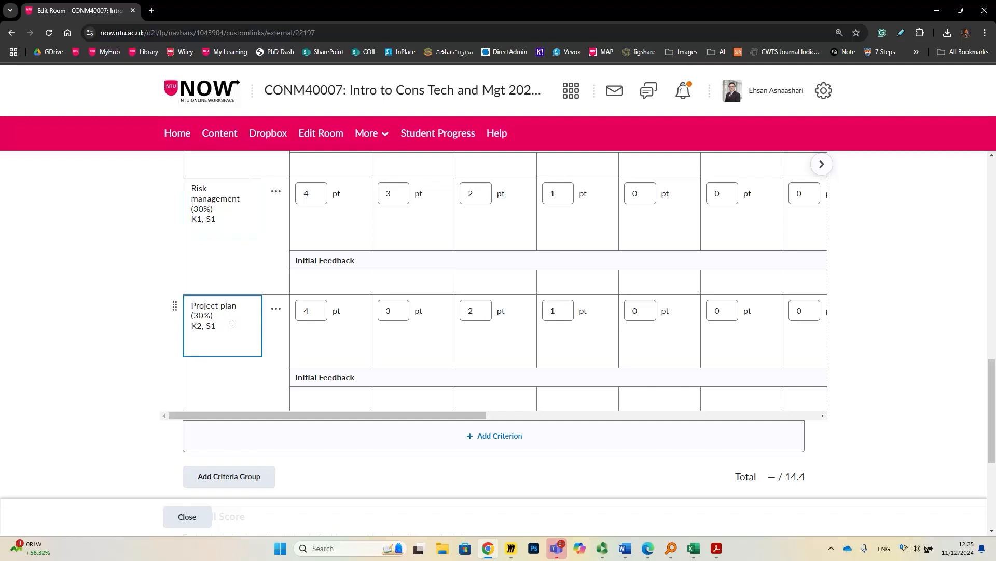
scroll(231, 324, "up", 10)
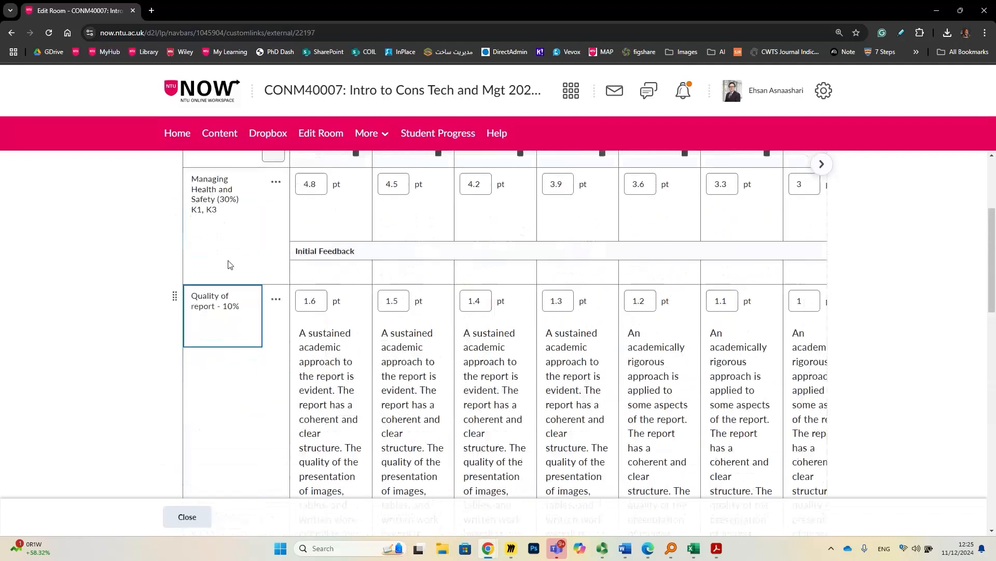
scroll(231, 265, "up", 2)
scroll(260, 265, "down", 13)
scroll(315, 263, "up", 3)
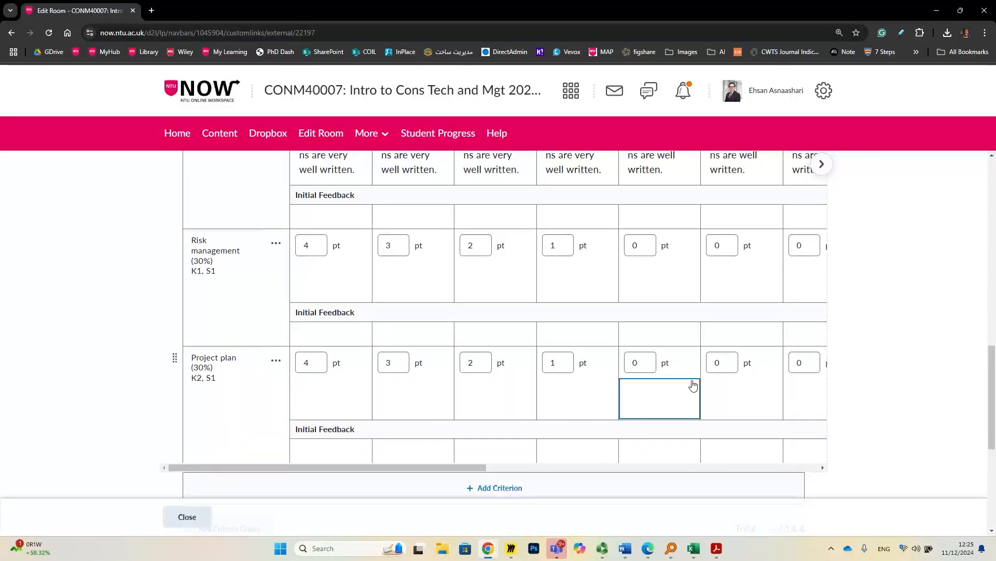
scroll(542, 388, "up", 5)
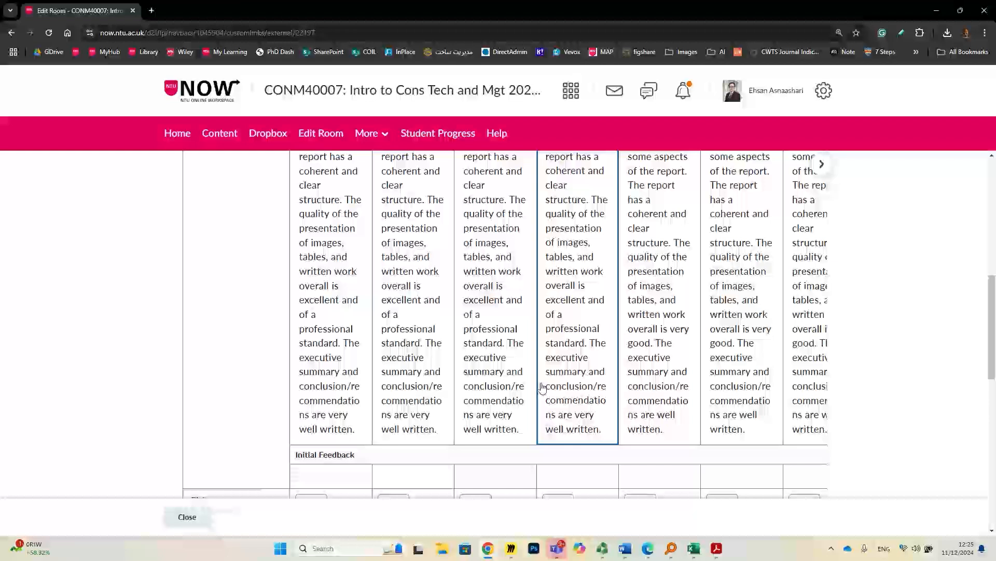
scroll(543, 388, "up", 8)
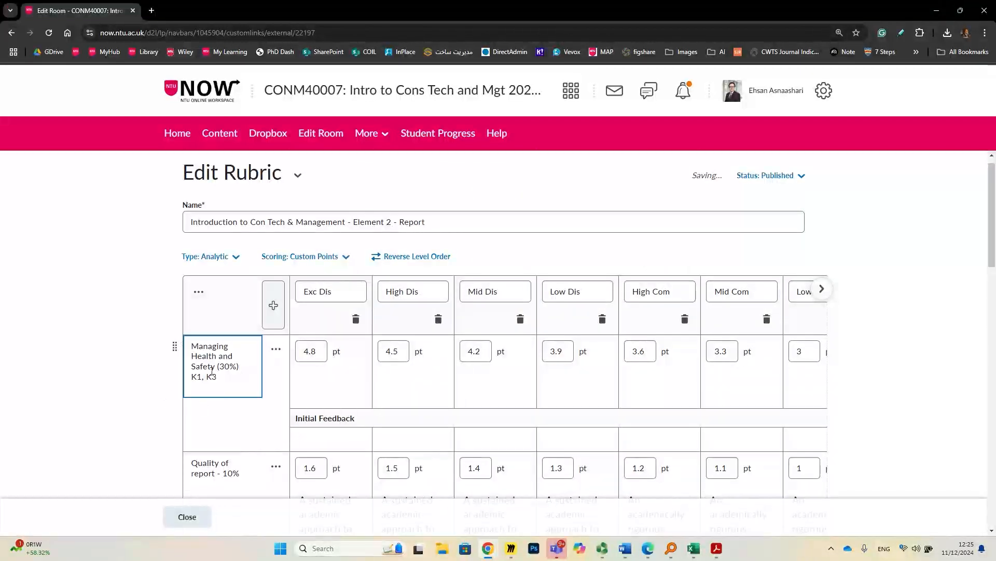
scroll(236, 359, "down", 4)
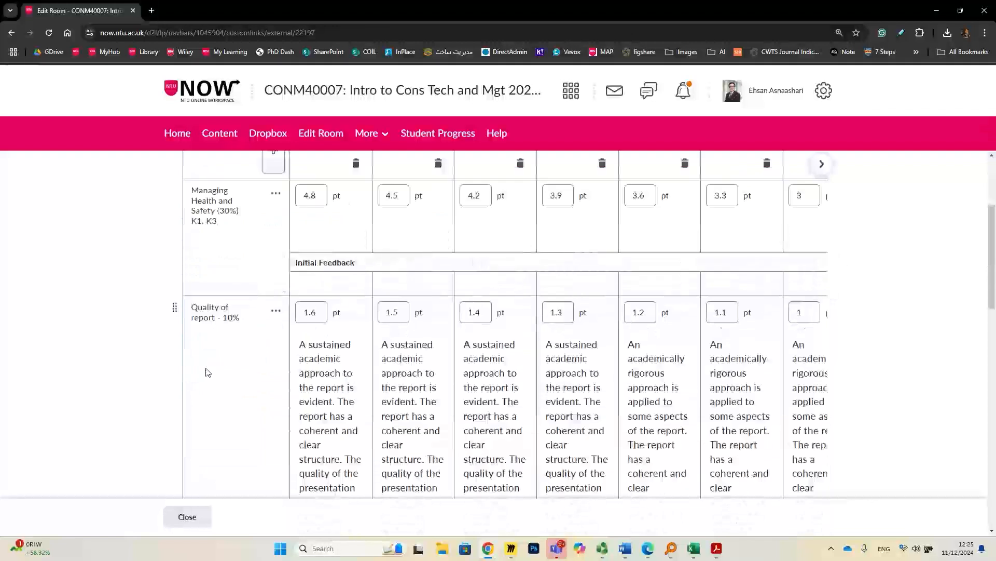
scroll(207, 371, "up", 3)
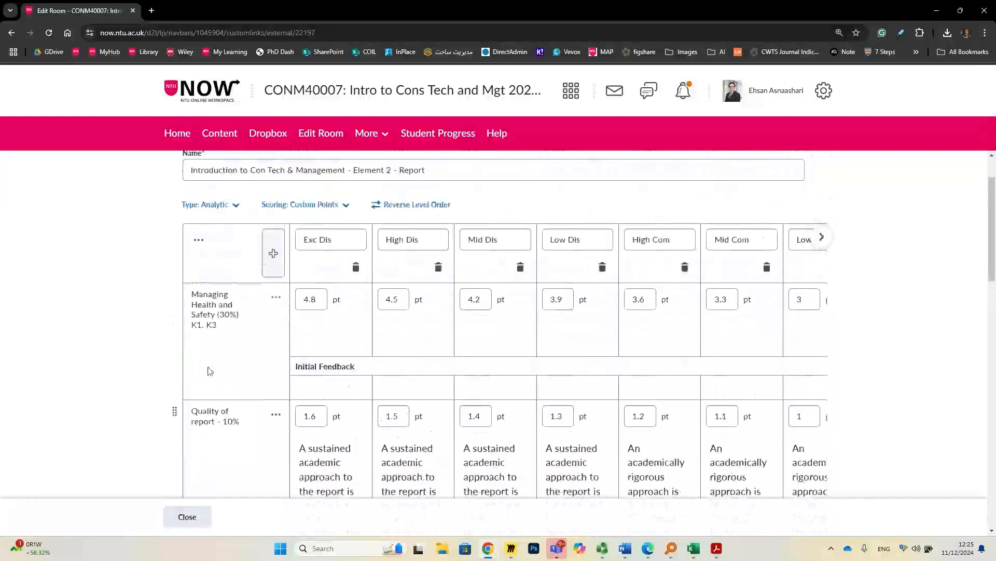
Step: Duplicate the Managing Health and Safety (30%) row, and duplicate the resulting copy to get a second scored row
left_click(275, 299)
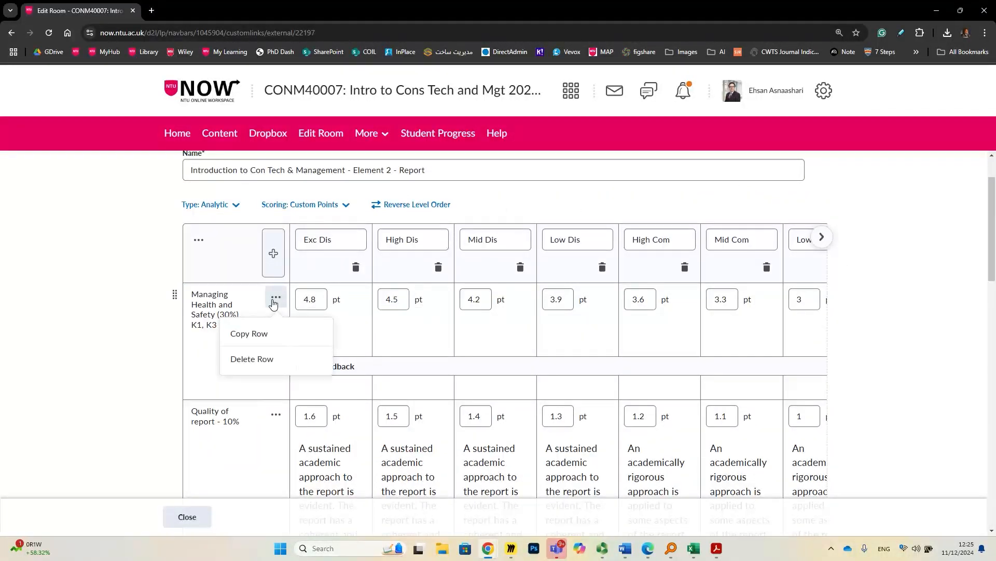
left_click(269, 338)
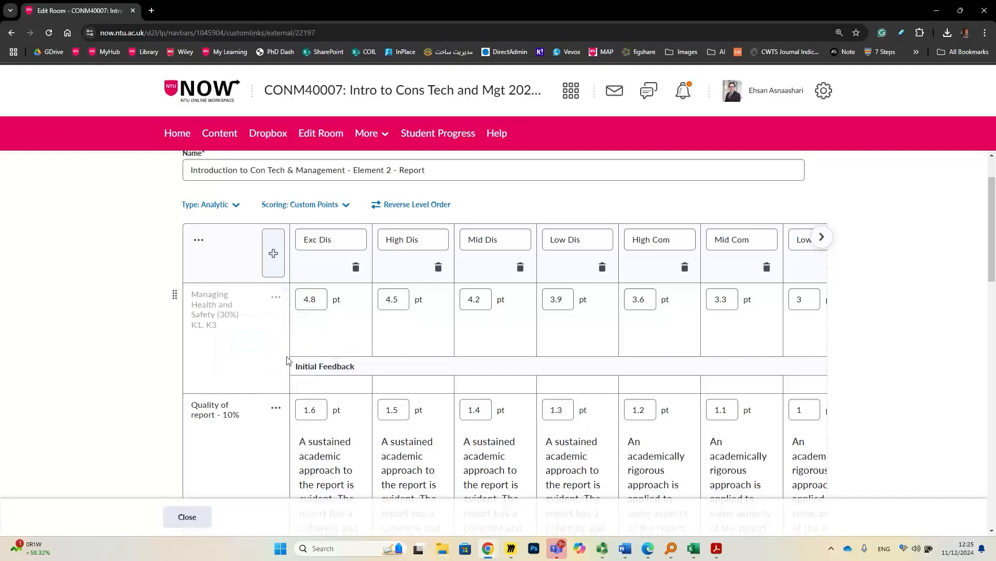
scroll(415, 391, "down", 1)
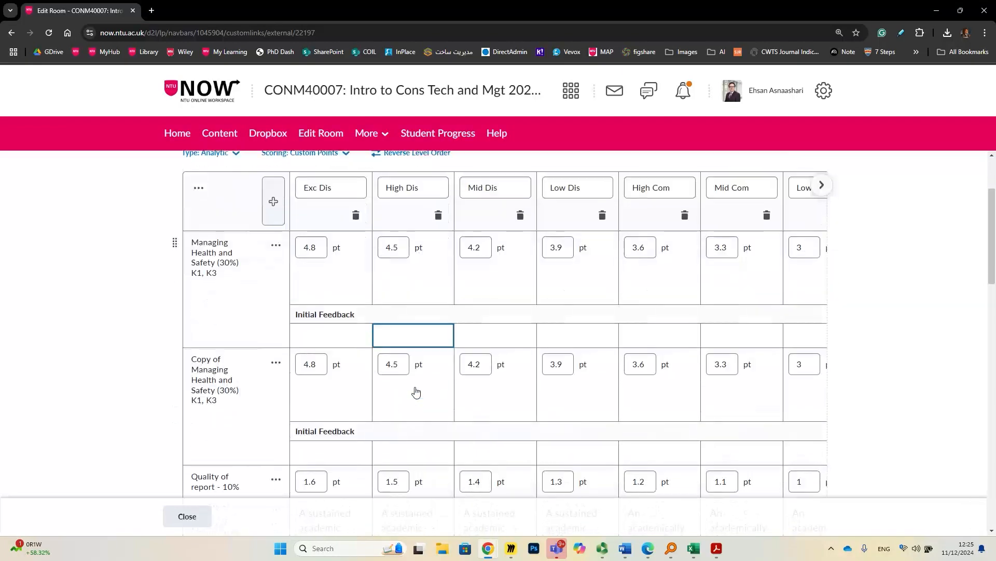
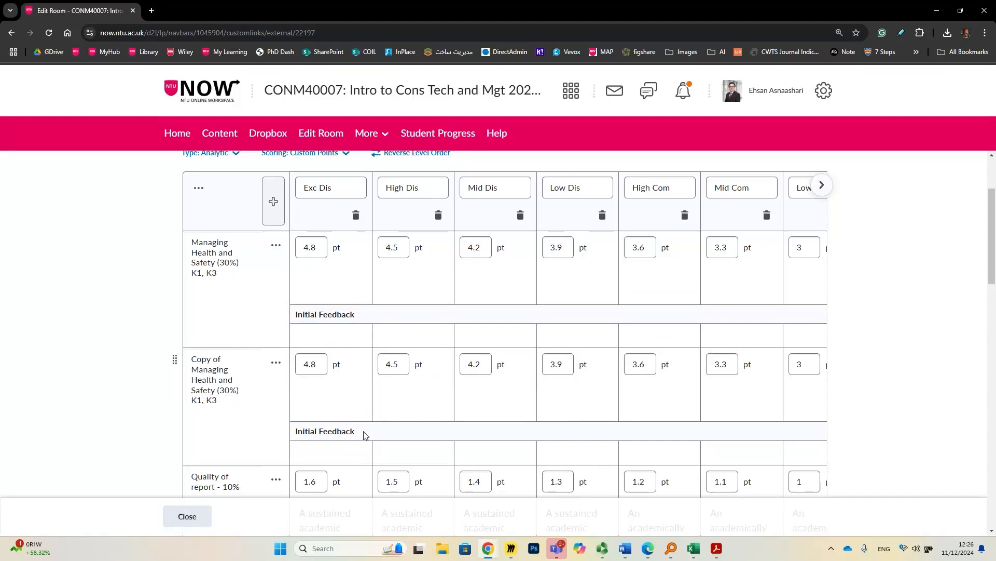
left_click(278, 366)
left_click(279, 394)
Step: Move the name "Risk management (30%) K1, S1" from its original row to the first copied row, replacing the copy's name
scroll(311, 338, "down", 8)
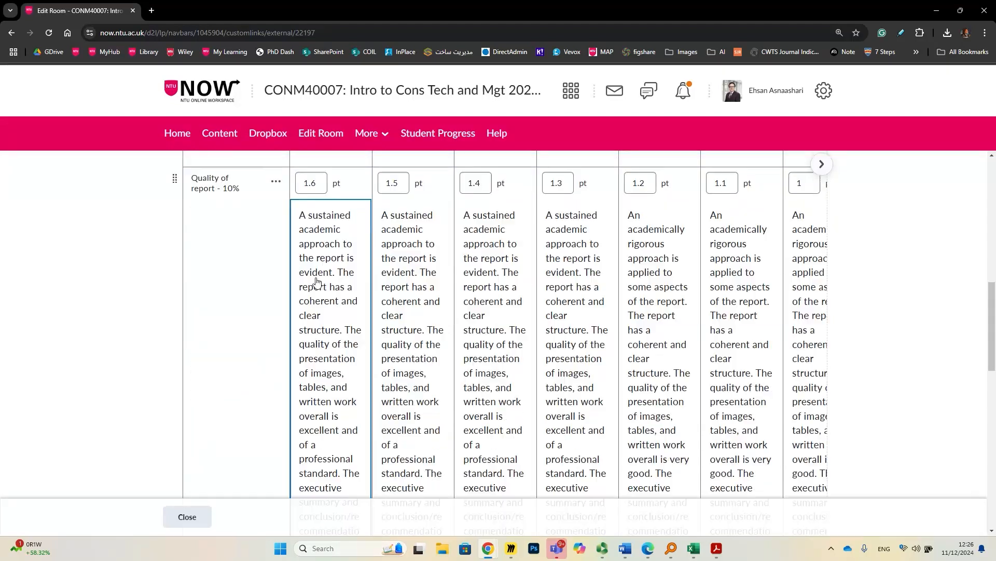
scroll(316, 281, "down", 8)
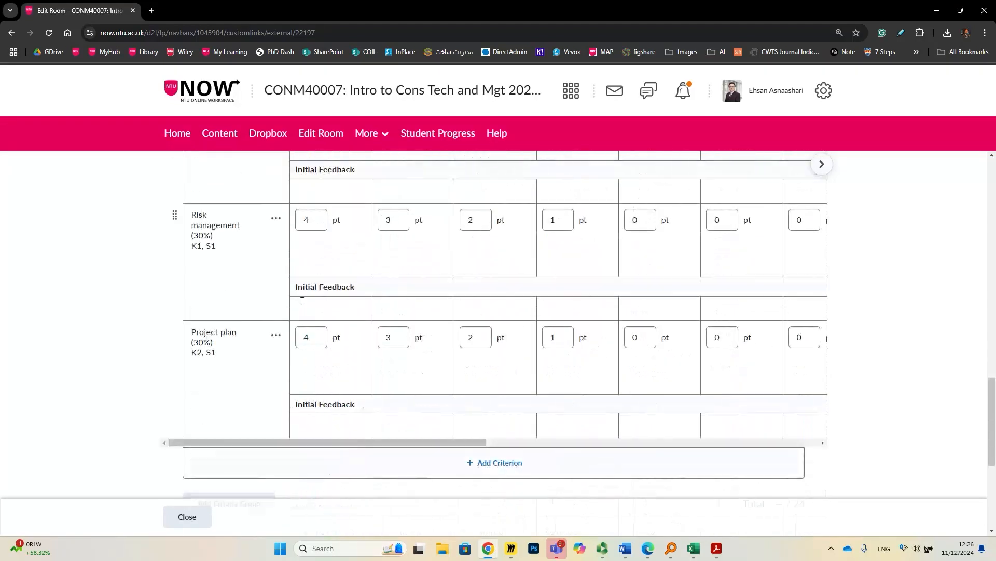
mouse_move(191, 215)
left_mouse_down()
mouse_move(228, 245)
mouse_move(193, 218)
left_mouse_up()
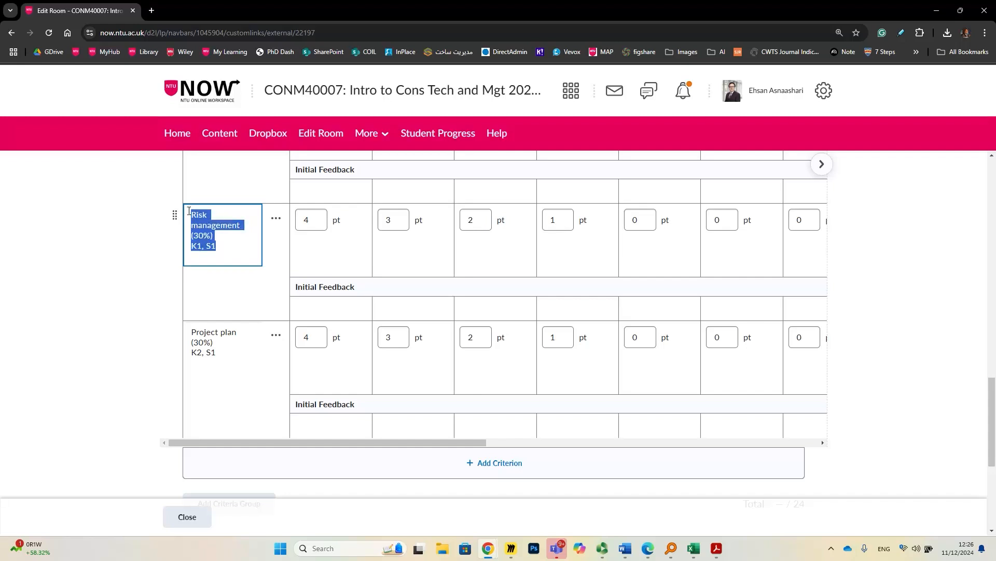
key("BackSpace")
scroll(238, 249, "up", 10)
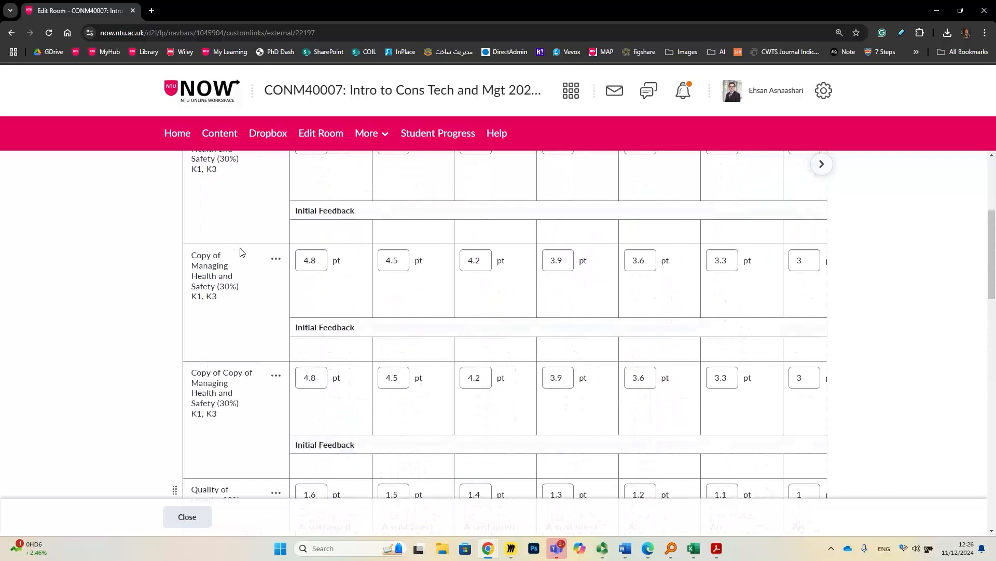
scroll(243, 253, "up", 3)
scroll(240, 249, "down", 2)
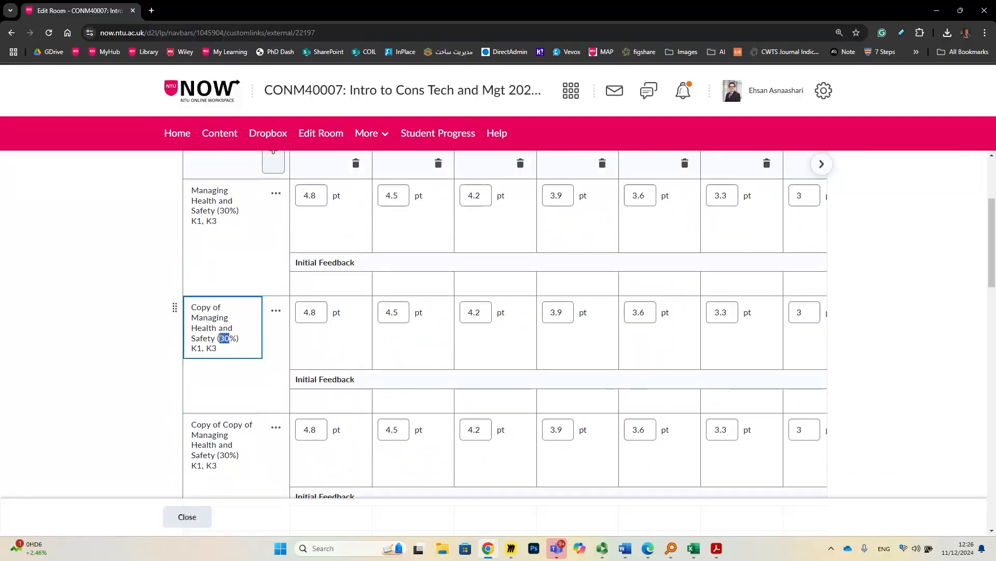
triple_click(220, 338)
left_click_drag(225, 346, 185, 308)
key("ctrl+v")
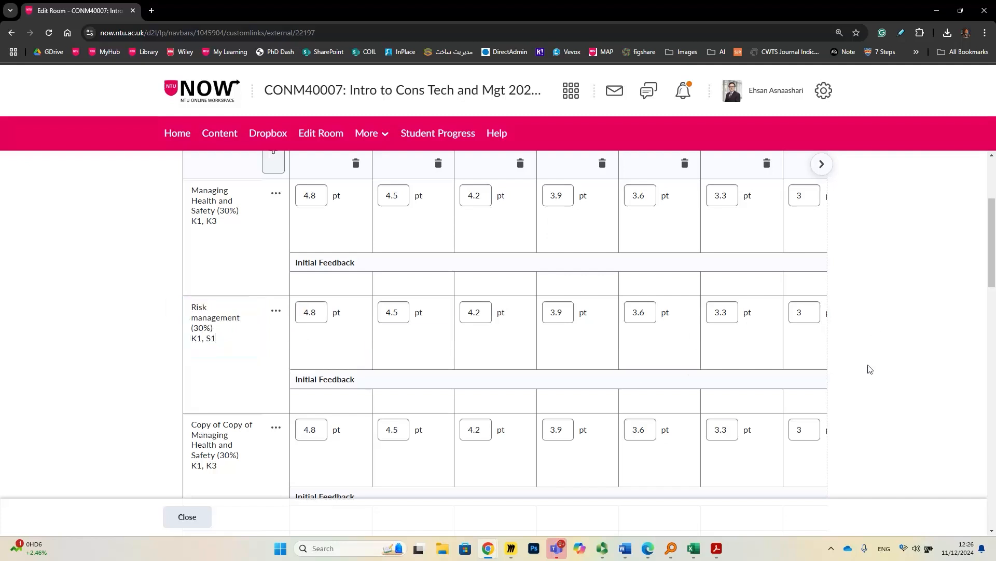
Step: Move the name "Project plan (30%) K2, S1" from its original row to the second copied row, replacing the copy's name
scroll(166, 312, "up", 1)
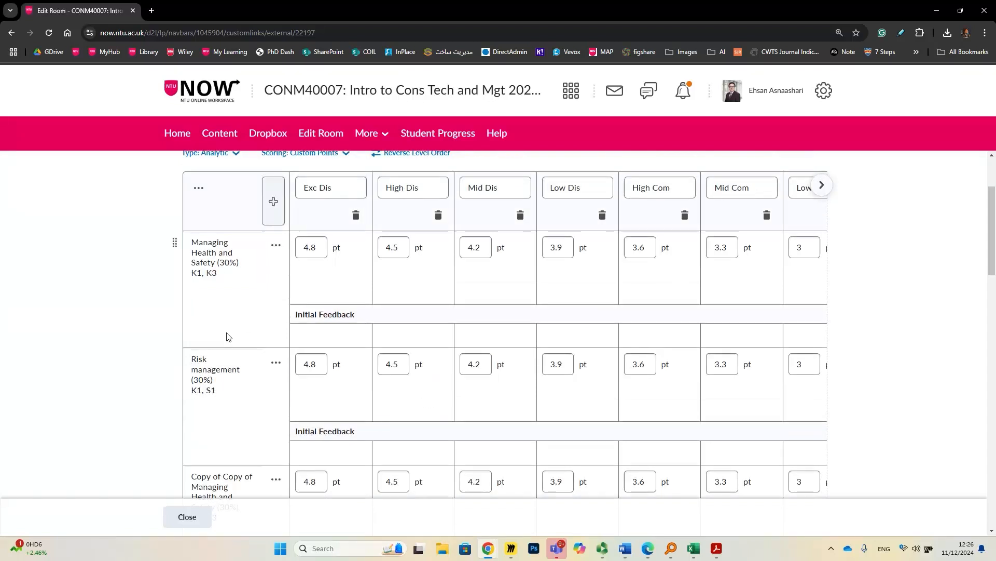
scroll(227, 335, "down", 15)
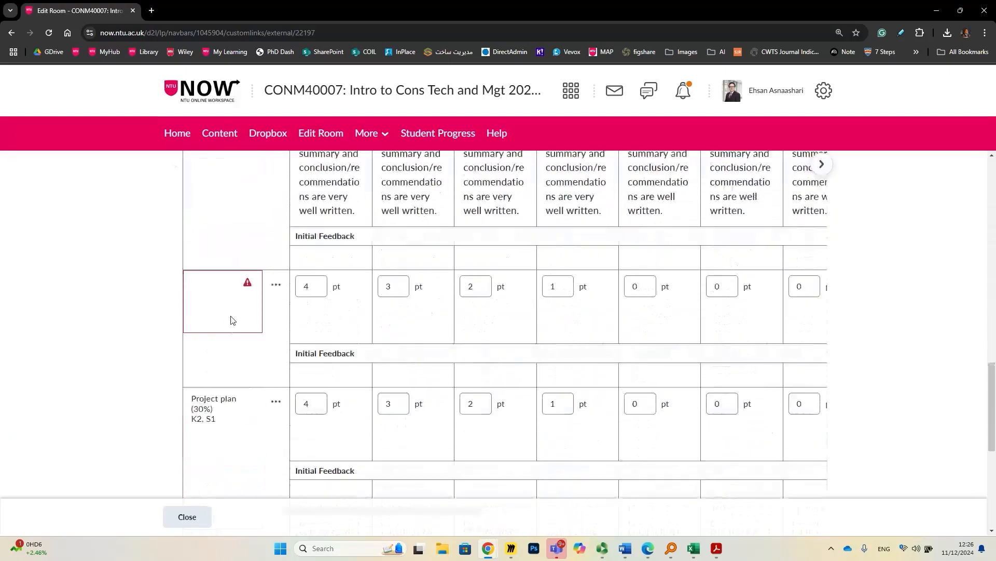
left_click(226, 294)
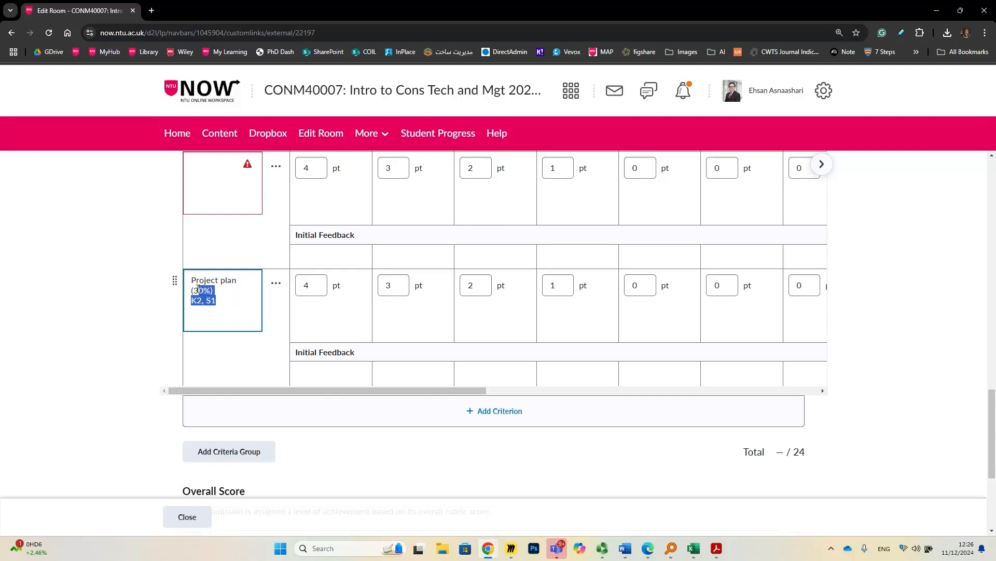
key("BackSpace")
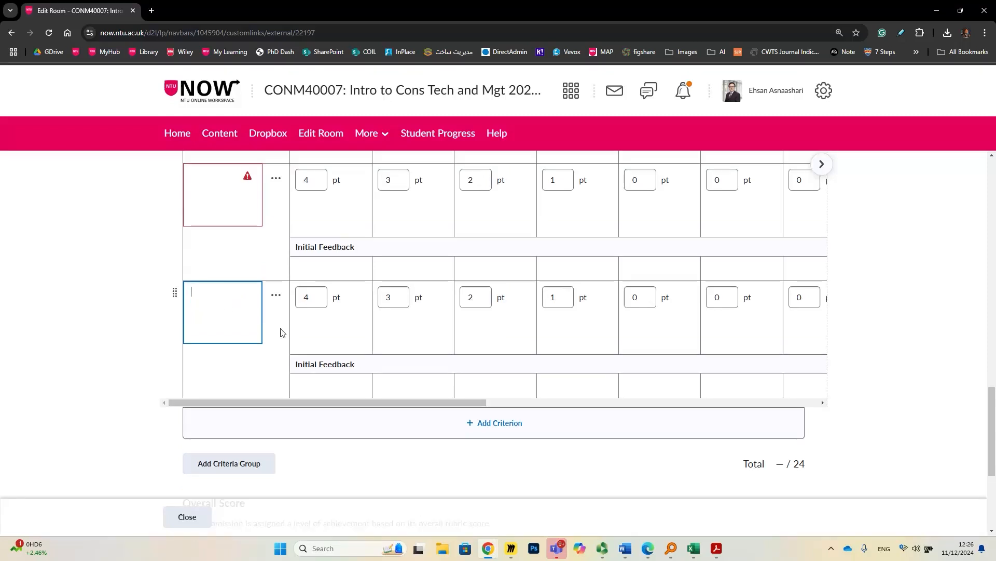
scroll(282, 329, "up", 10)
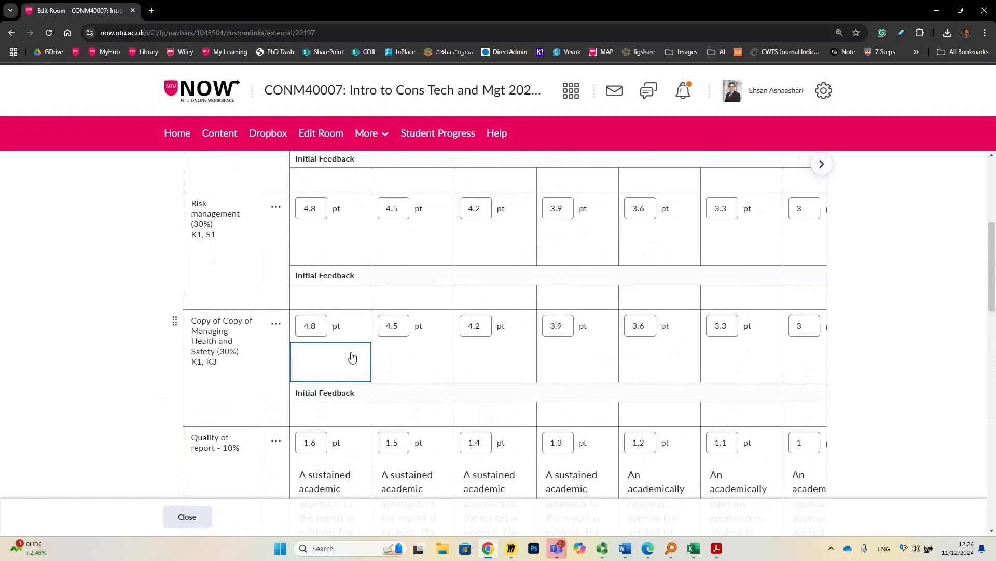
left_click(226, 342)
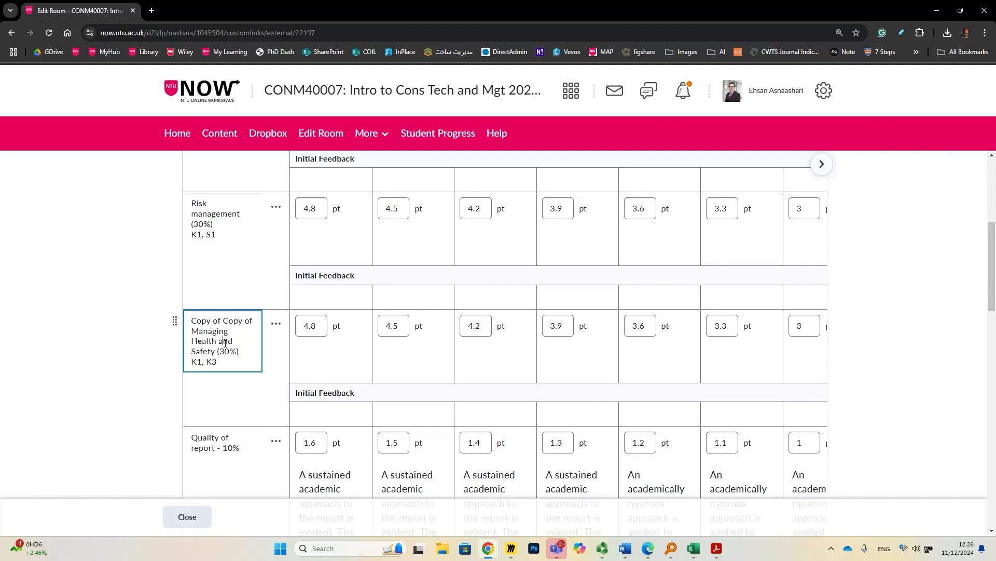
key("ctrl+a")
key("ctrl+v")
left_click(119, 405)
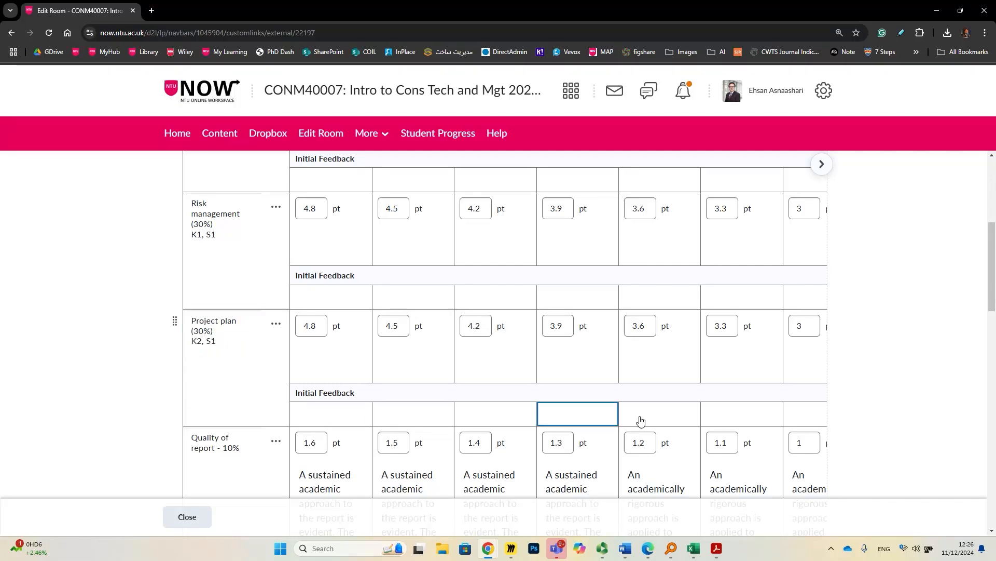
Step: Delete the two unnamed criterion rows below Quality of report
scroll(410, 278, "down", 4)
scroll(410, 277, "down", 10)
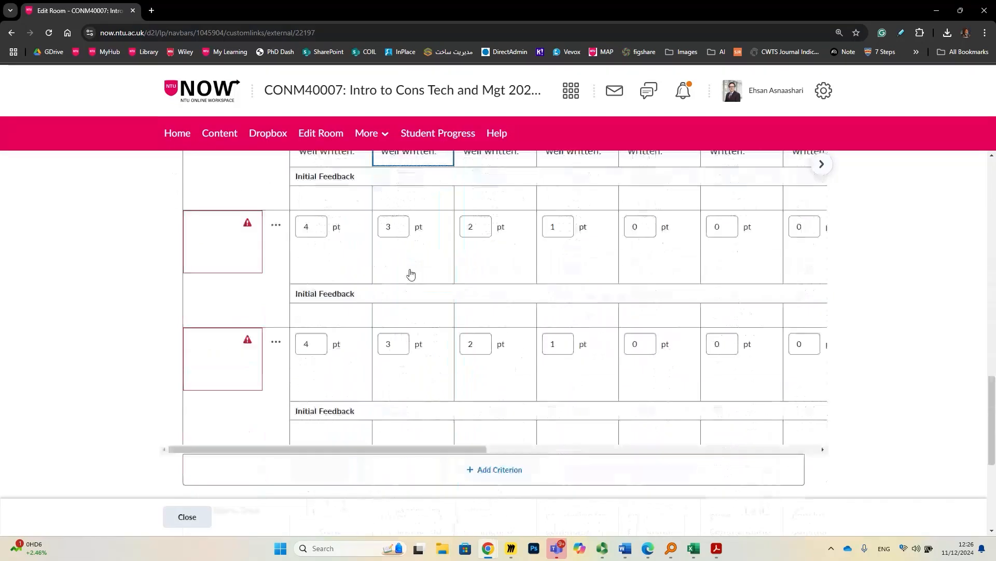
scroll(434, 333, "up", 2)
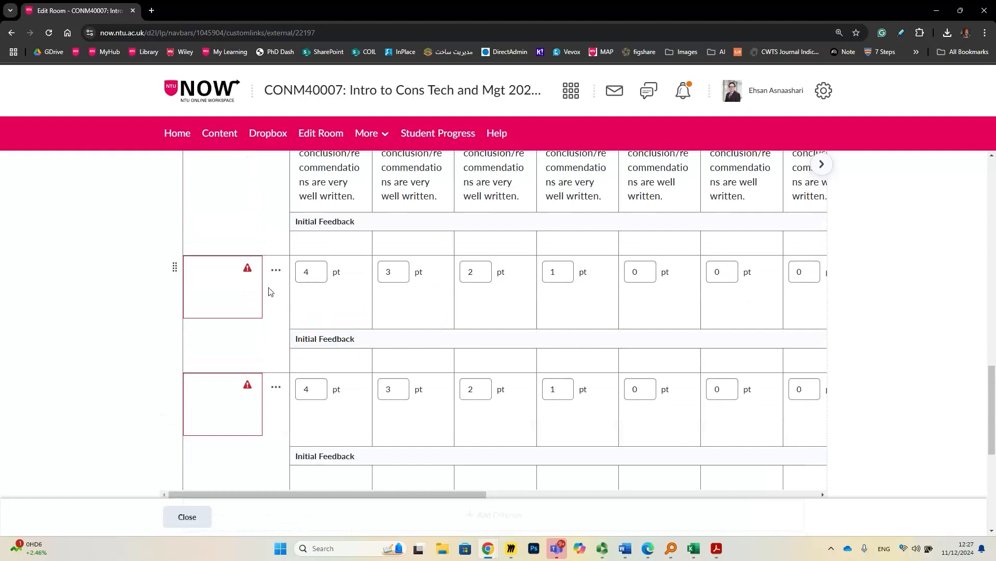
left_click(277, 272)
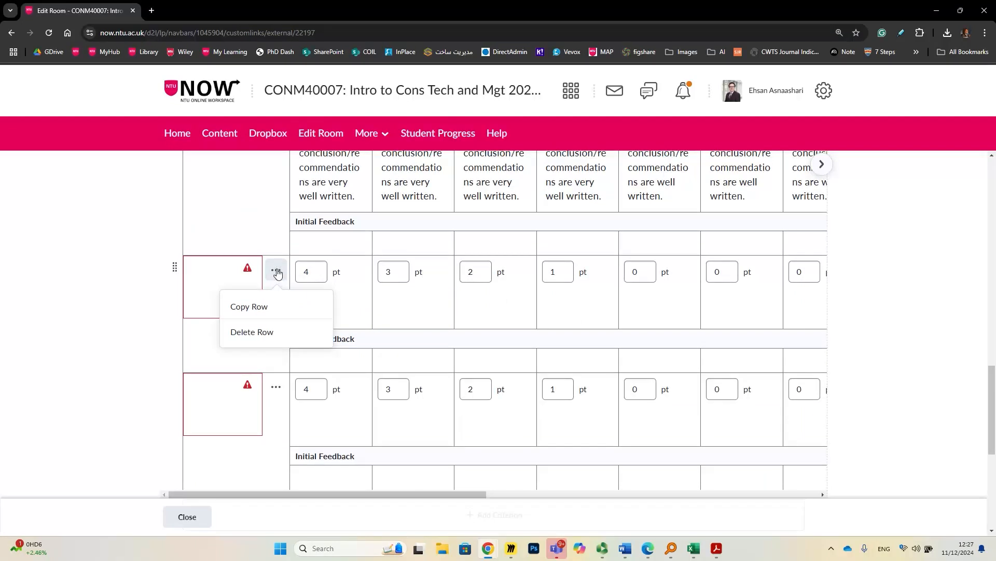
left_click(276, 332)
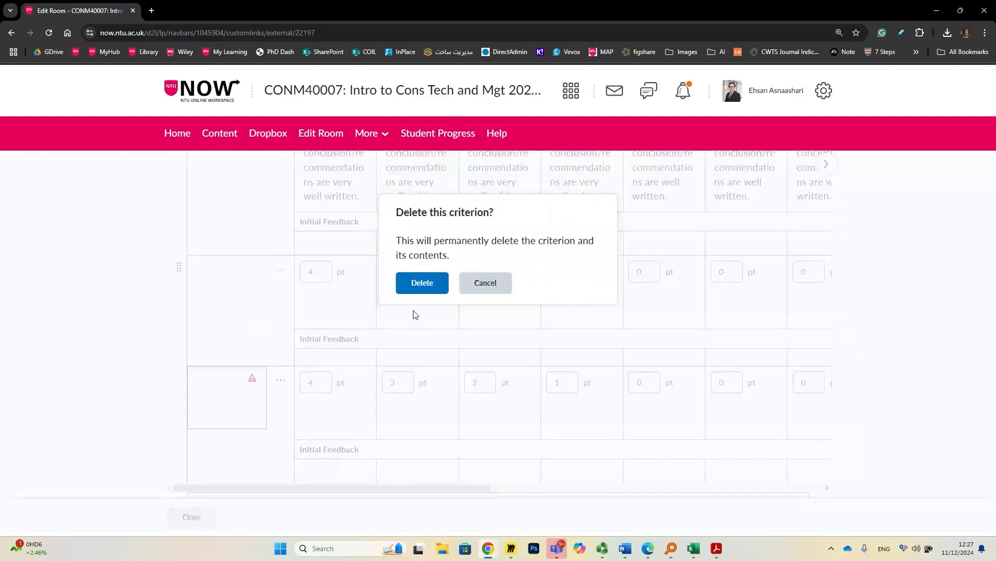
left_click(425, 284)
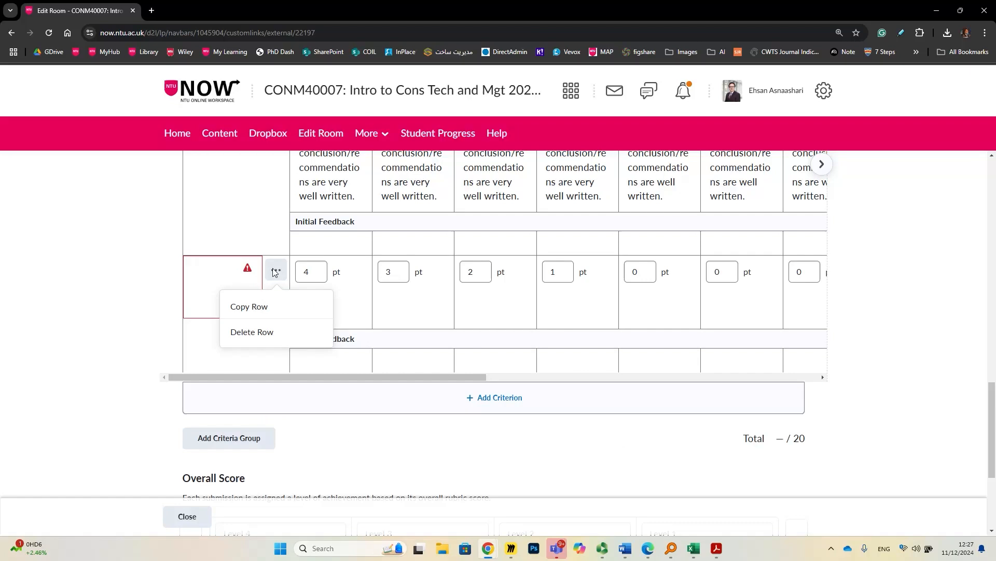
left_click(251, 332)
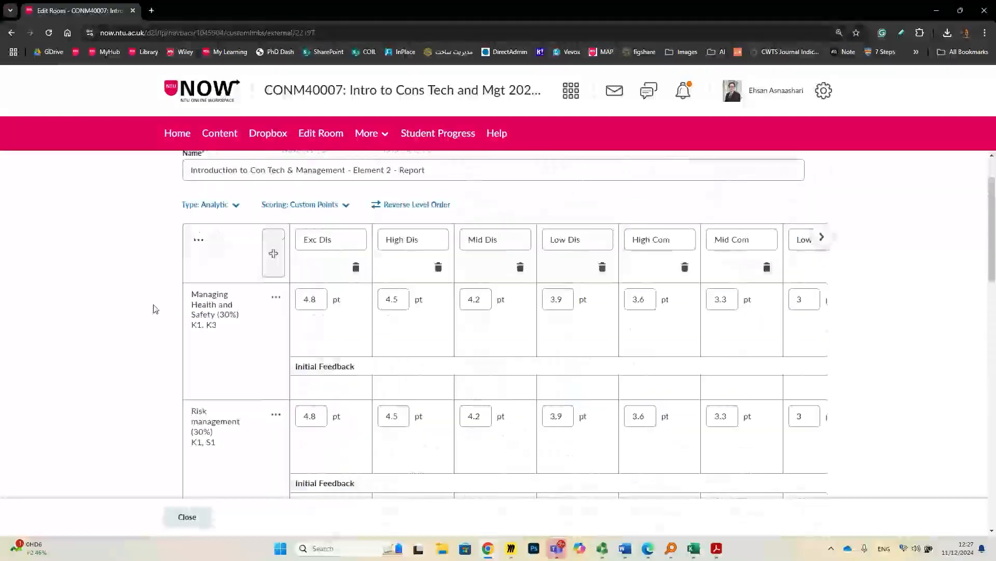
Step: Paste the copied descriptor "Arguments and explanations are well supported..." as plain text into the Exc Dis and High Dis cells of Managing Health and Safety
scroll(155, 309, "up", 1)
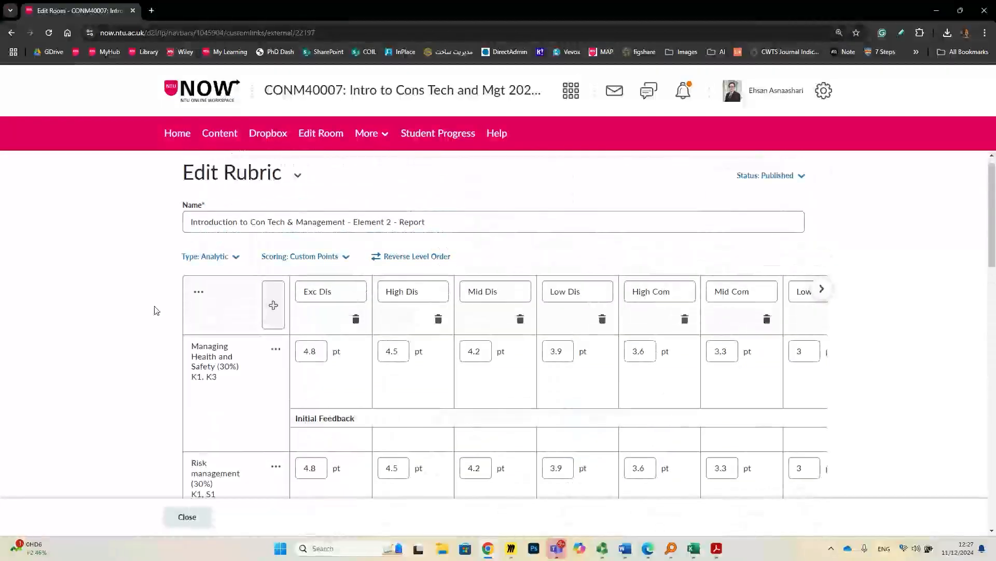
scroll(155, 310, "down", 2)
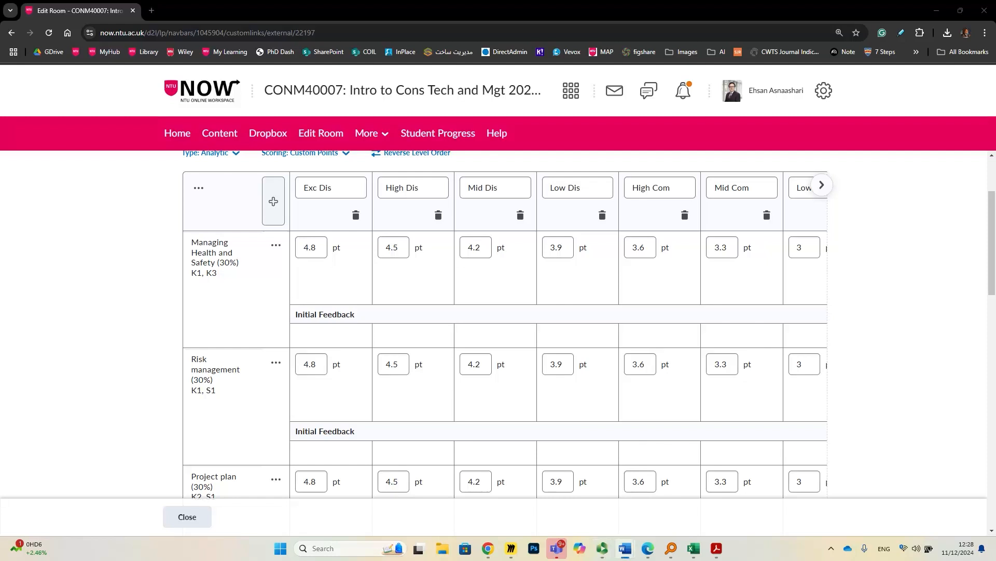
left_click(323, 277)
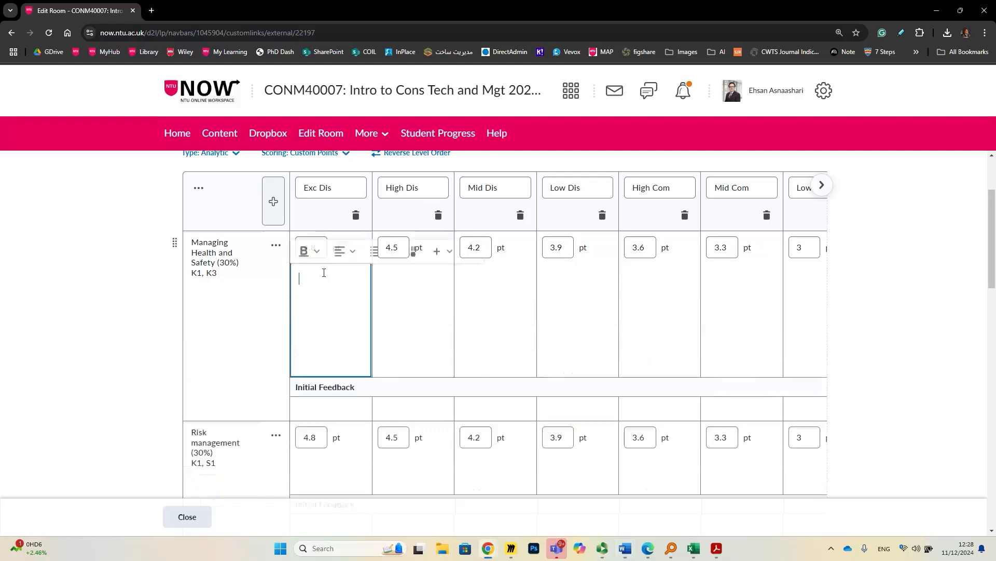
right_click(324, 278)
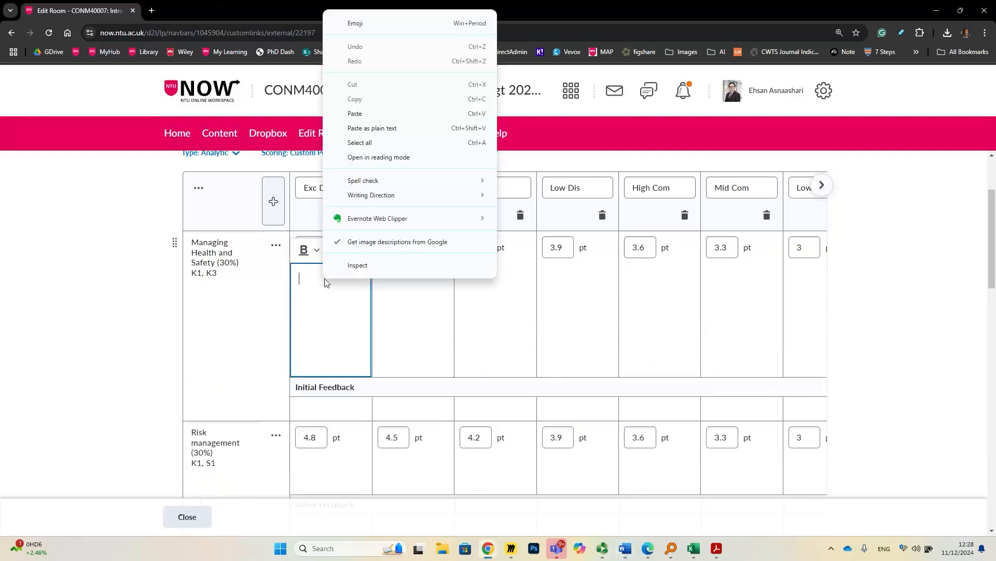
left_click(405, 133)
left_click(421, 283)
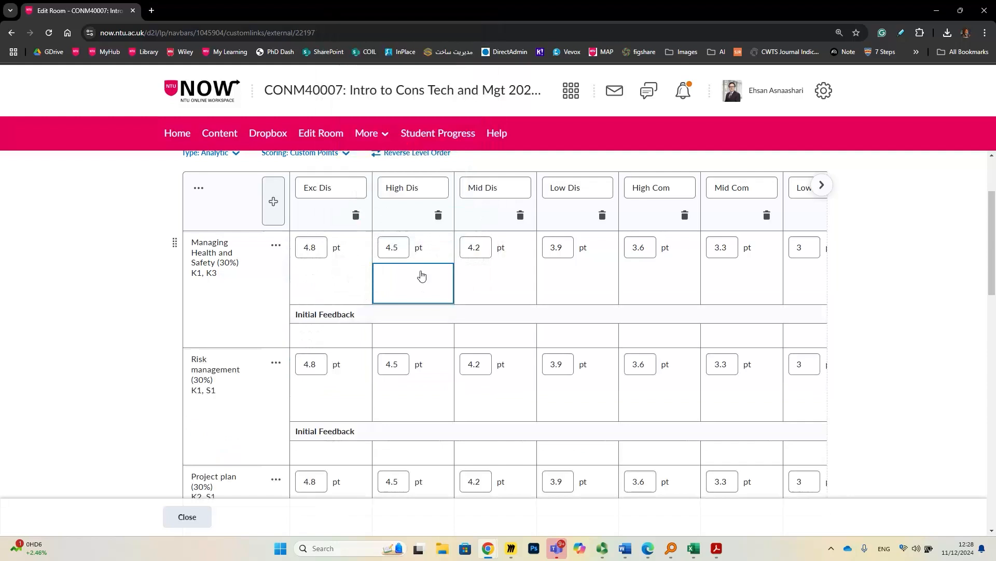
right_click(421, 272)
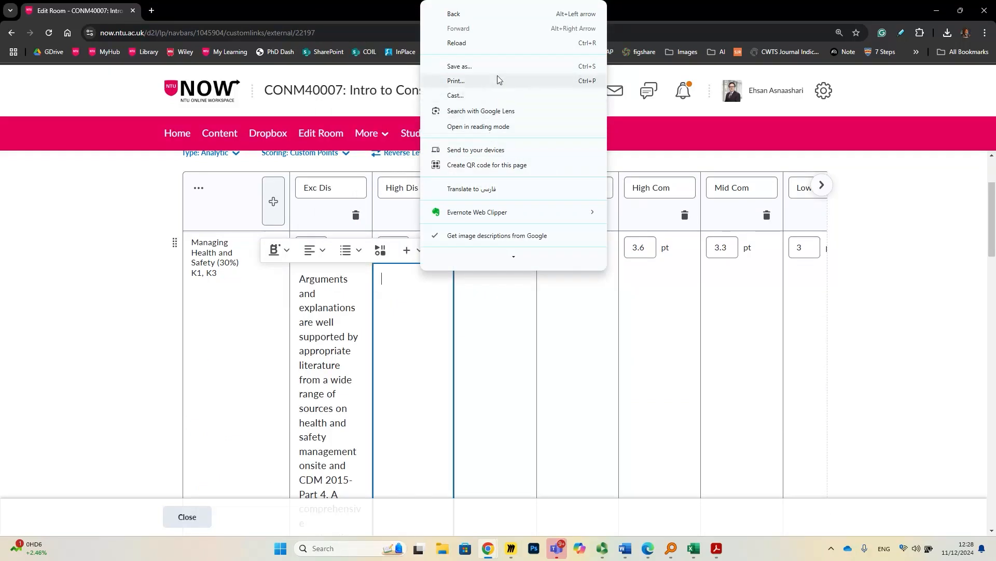
left_click(430, 300)
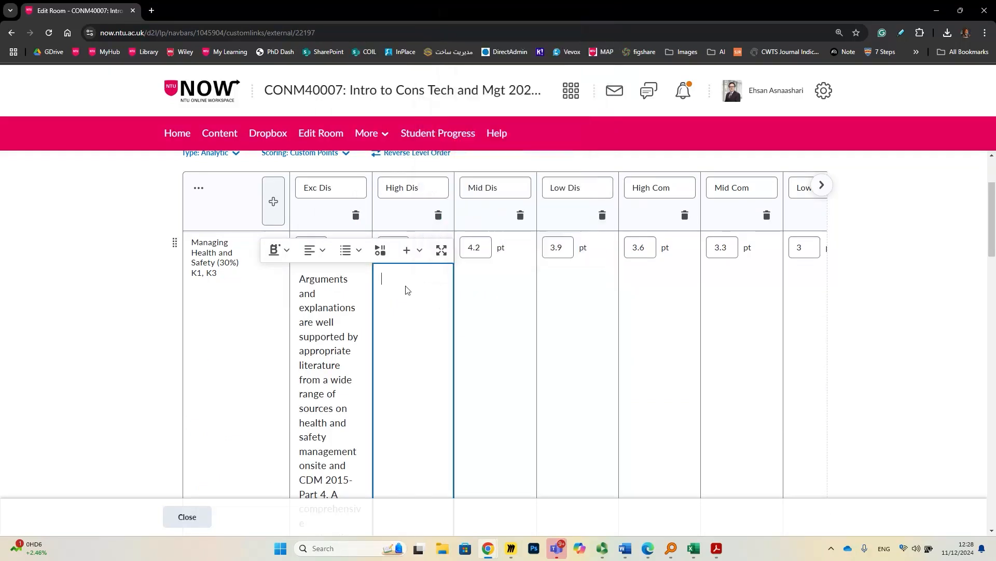
right_click(407, 290)
left_click(445, 118)
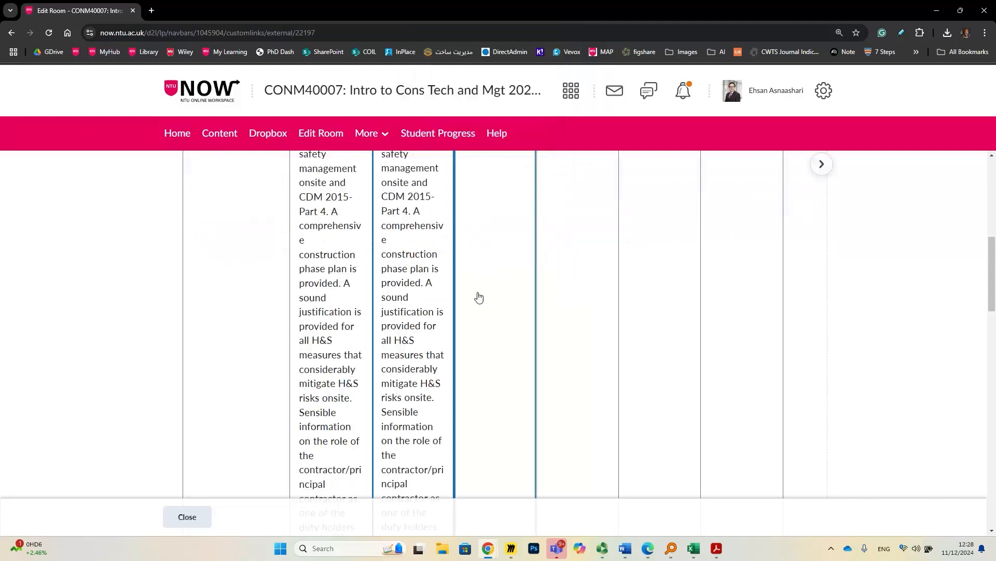
Step: Add the same "Arguments and explanations are well supported..." descriptor as plain text to the Mid Dis and Low Dis cells of Managing Health and Safety
scroll(479, 297, "up", 5)
left_click(483, 314)
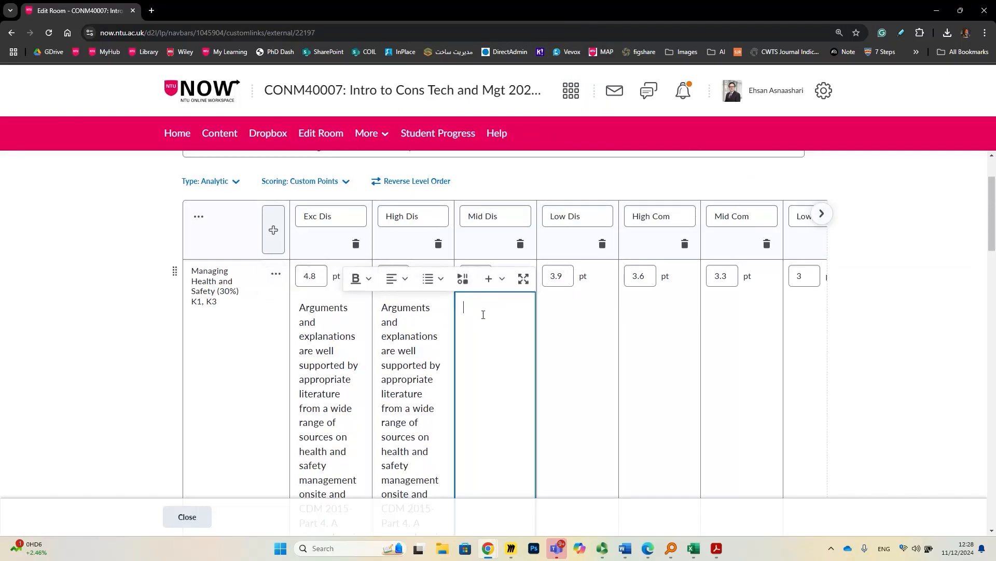
right_click(482, 316)
left_click(516, 163)
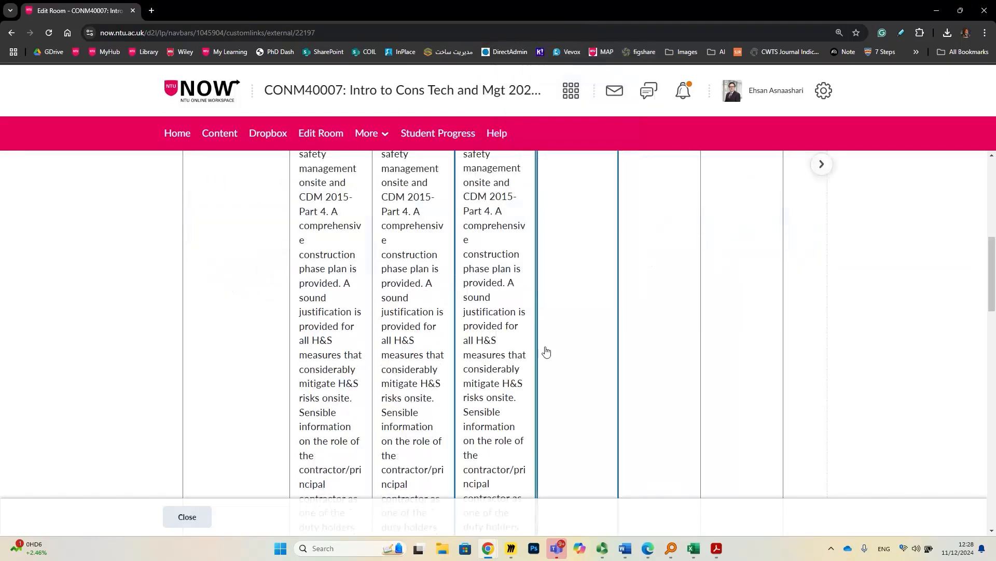
scroll(543, 350, "up", 5)
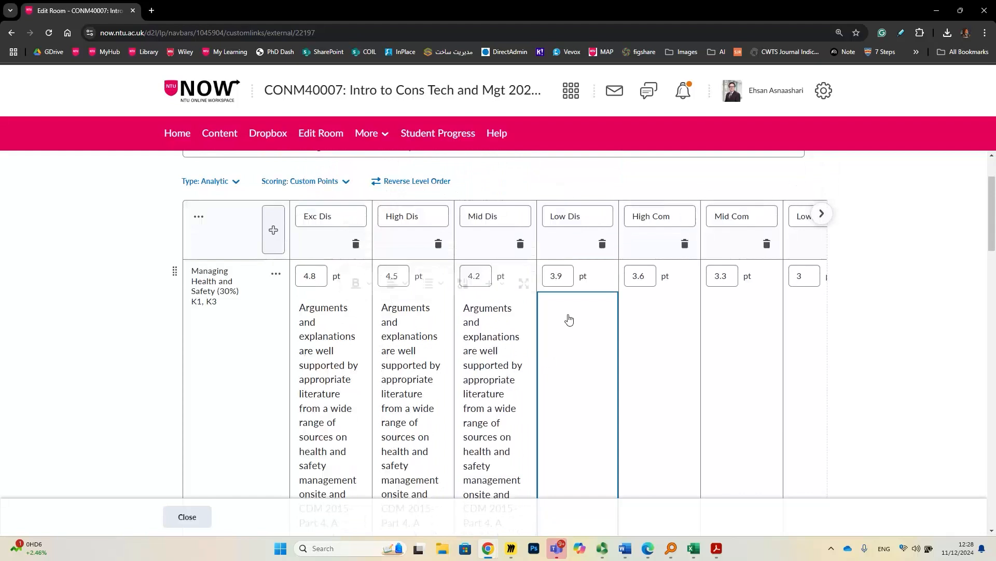
left_click(568, 312)
right_click(567, 303)
left_click(615, 152)
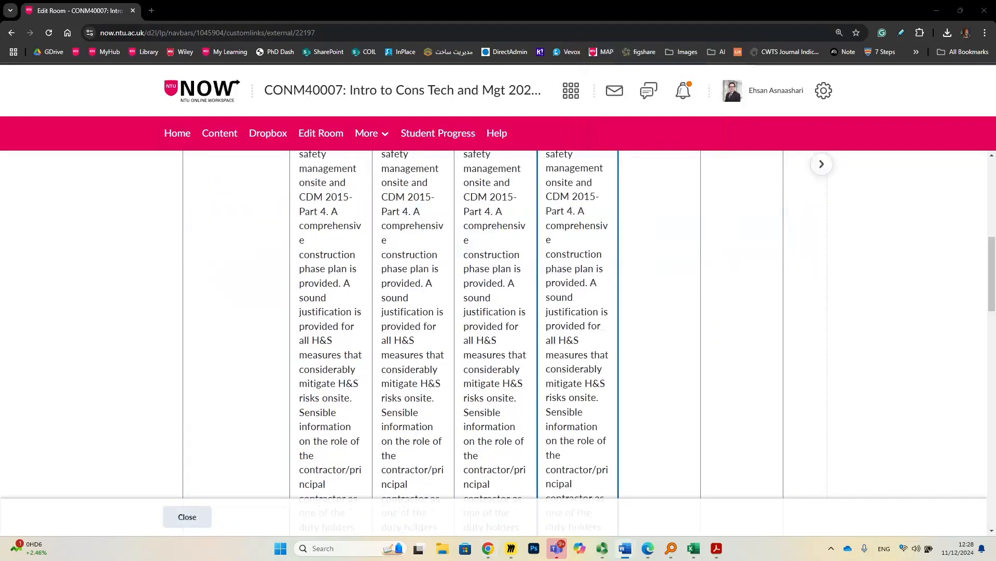
Step: Fill the commendation-level cells of Managing Health and Safety with the copied descriptor "Arguments and explanations are clearly and sufficiently provided..."
scroll(707, 422, "up", 8)
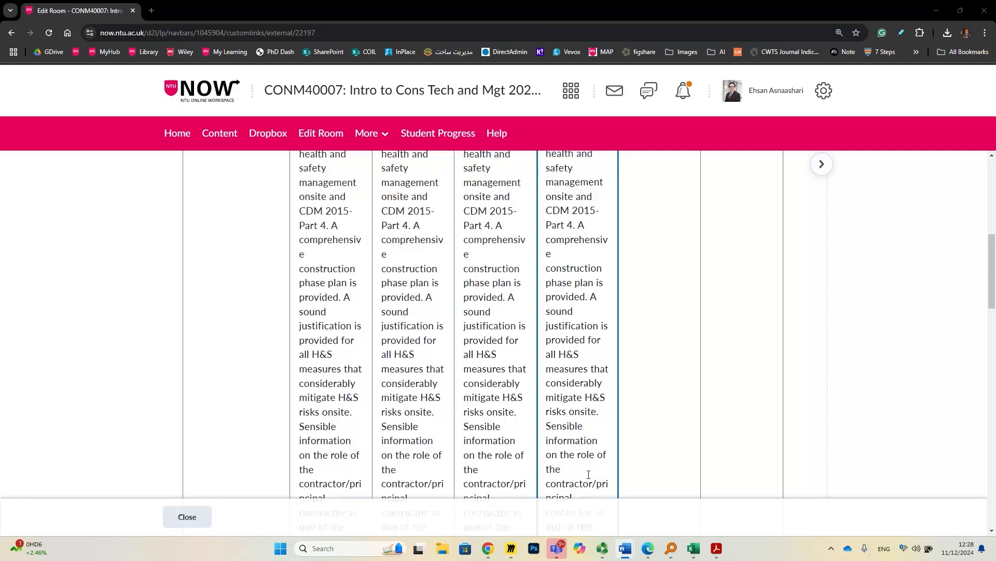
left_click(648, 398)
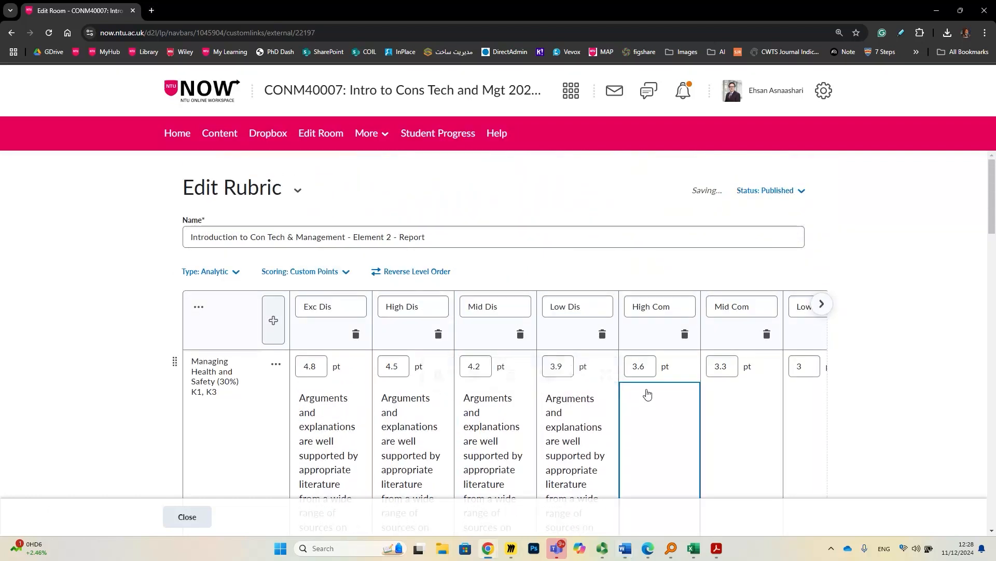
right_click(647, 393)
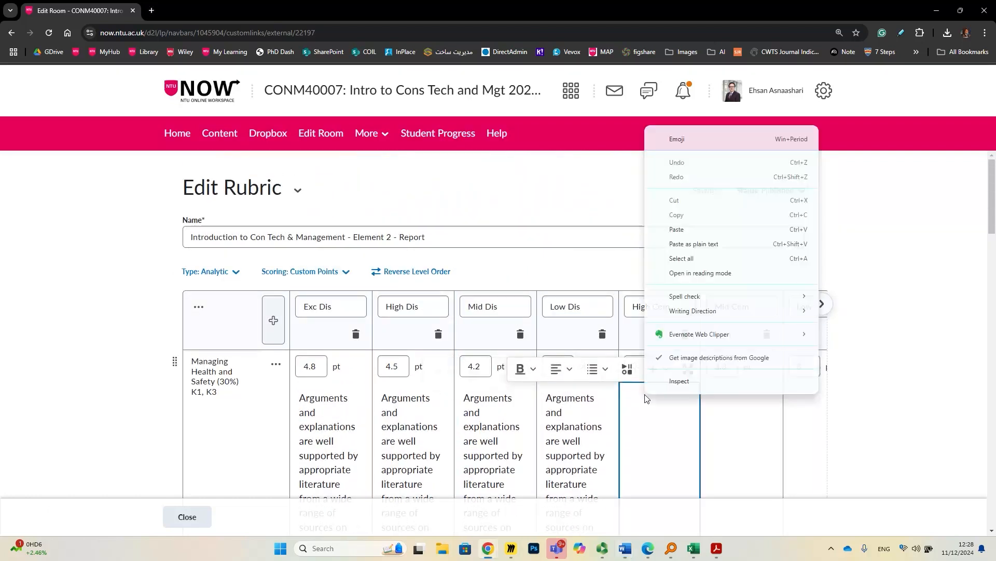
left_click(721, 244)
scroll(727, 332, "up", 5)
left_click(737, 362)
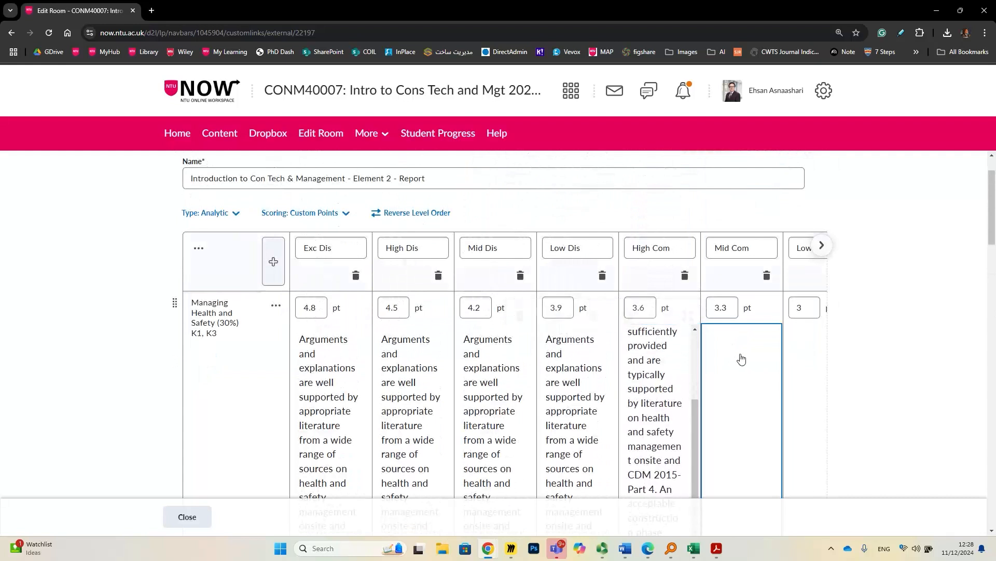
key("ctrl+v")
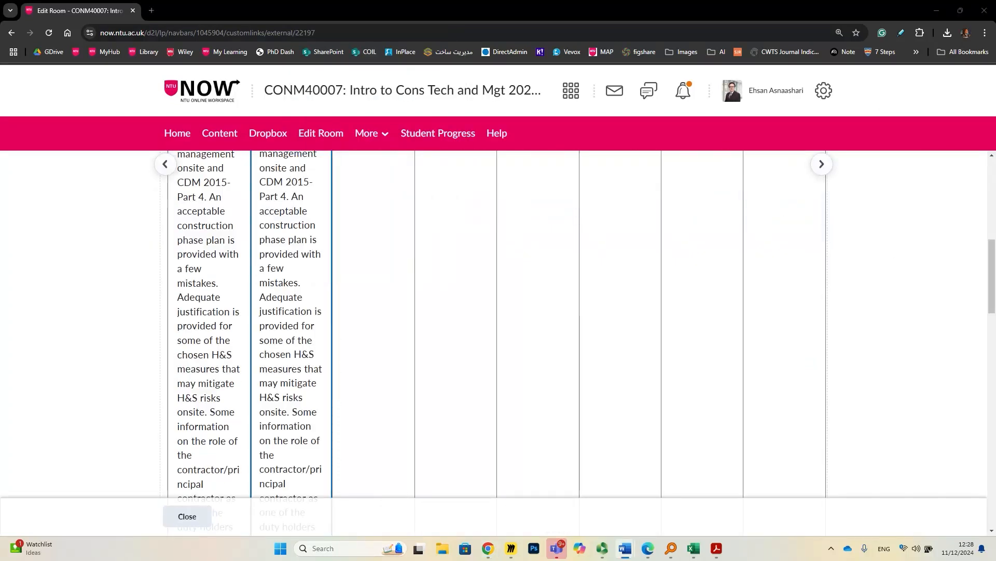
Step: Paste the copied descriptor "Arguments and explanations are limited in range and depth..." as plain text into the High Pass and Mid Pass cells of Managing Health and Safety
scroll(522, 407, "up", 8)
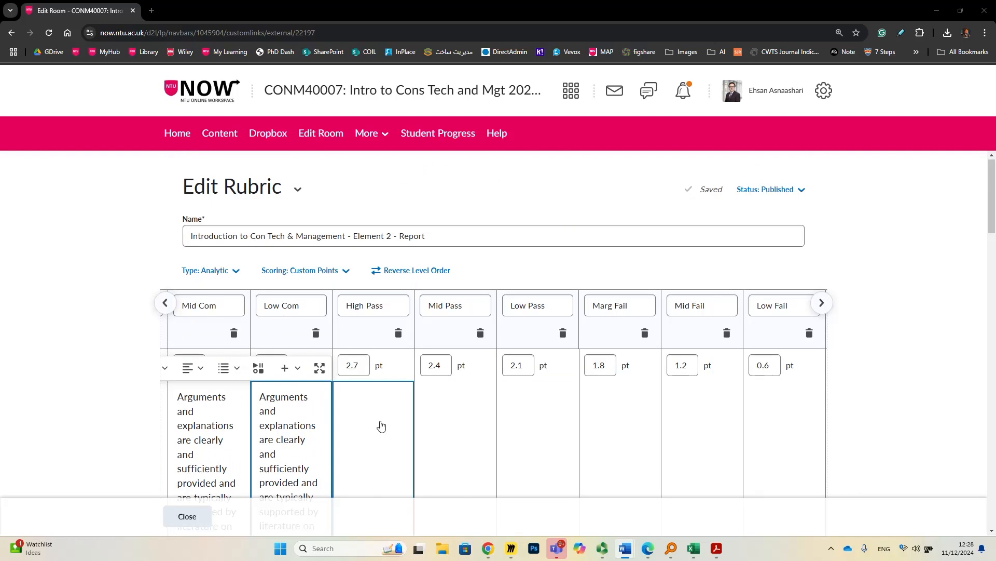
left_click(377, 399)
right_click(377, 396)
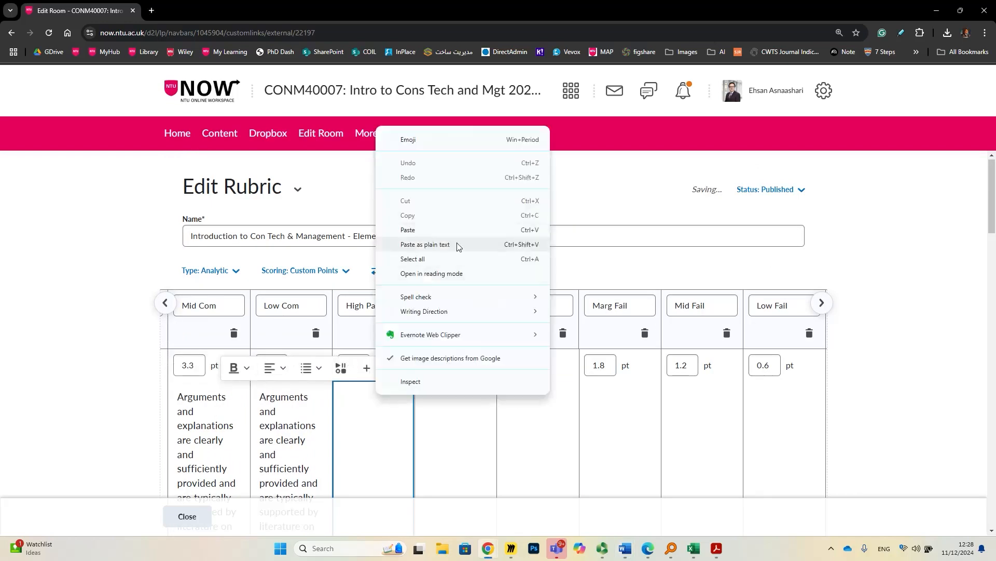
left_click(394, 182)
scroll(491, 361, "up", 5)
left_click(447, 325)
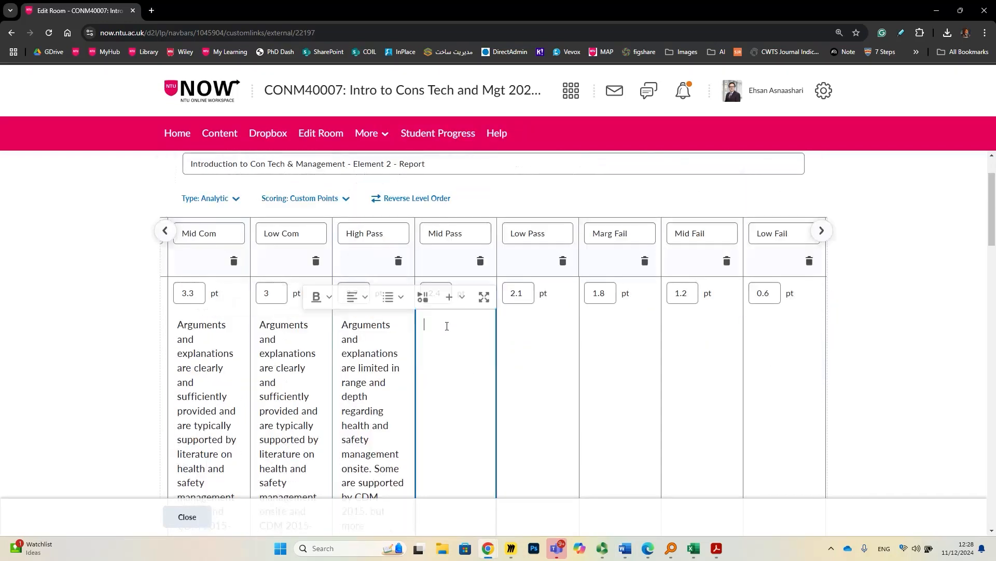
right_click(449, 325)
left_click(516, 173)
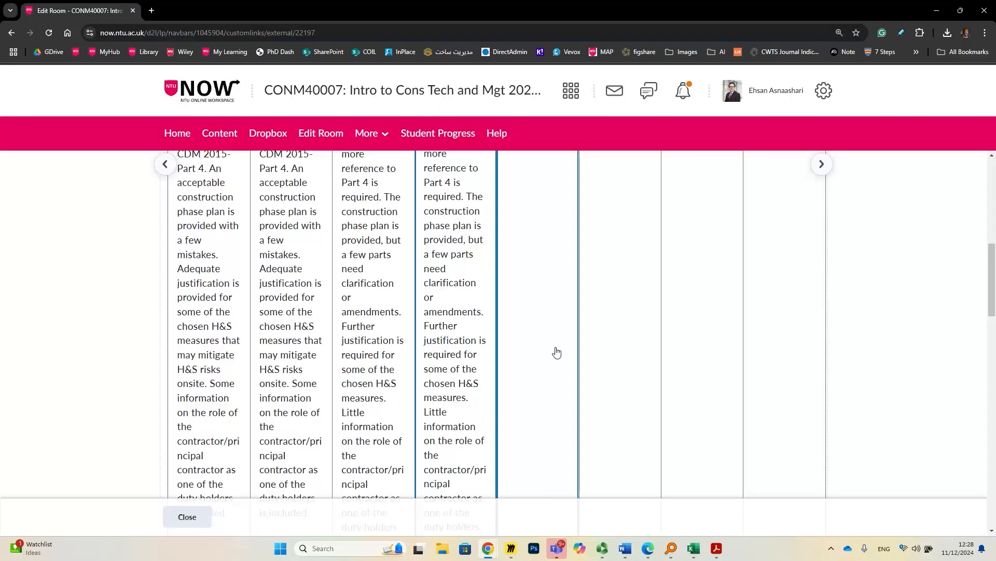
Step: Add the same "limited in range and depth" descriptor as plain text to the Low Pass cell of Managing Health and Safety
scroll(562, 354, "up", 3)
left_click(536, 316)
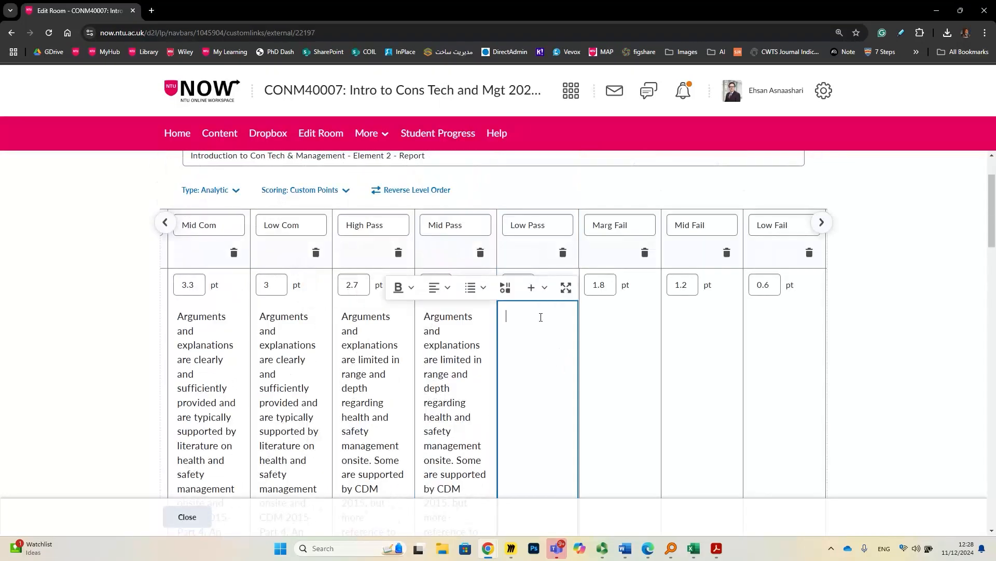
right_click(539, 317)
left_click(599, 166)
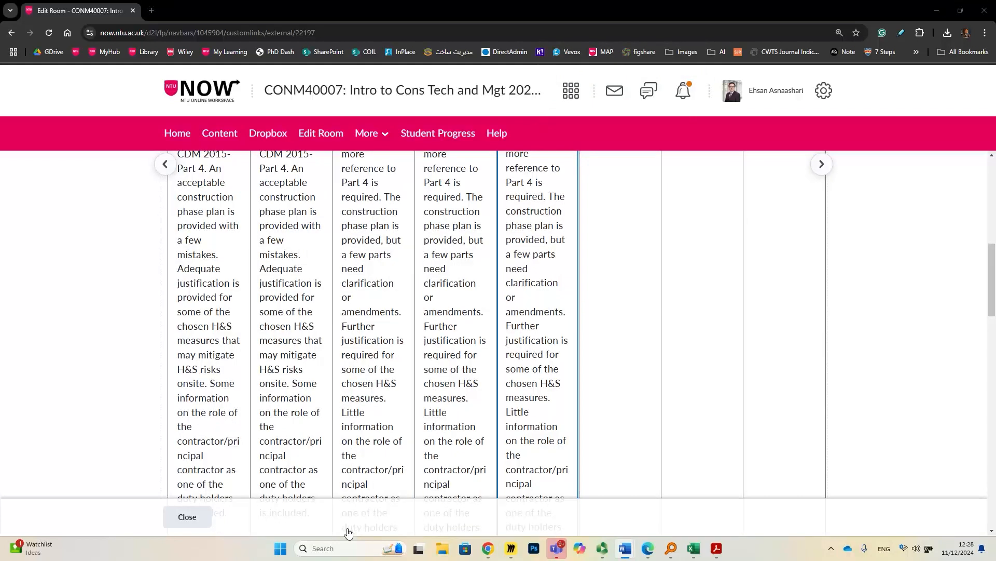
Step: Paste the copied descriptor "There is an inability to make reasoned judgments..." as plain text into the Marg Fail and Mid Fail cells of Managing Health and Safety
scroll(649, 410, "up", 5)
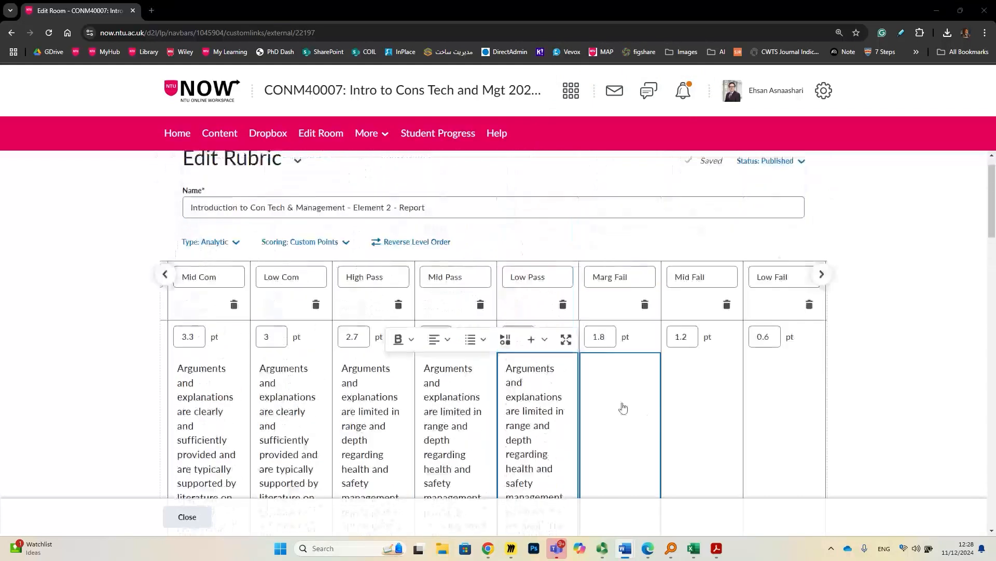
left_click(609, 378)
right_click(607, 368)
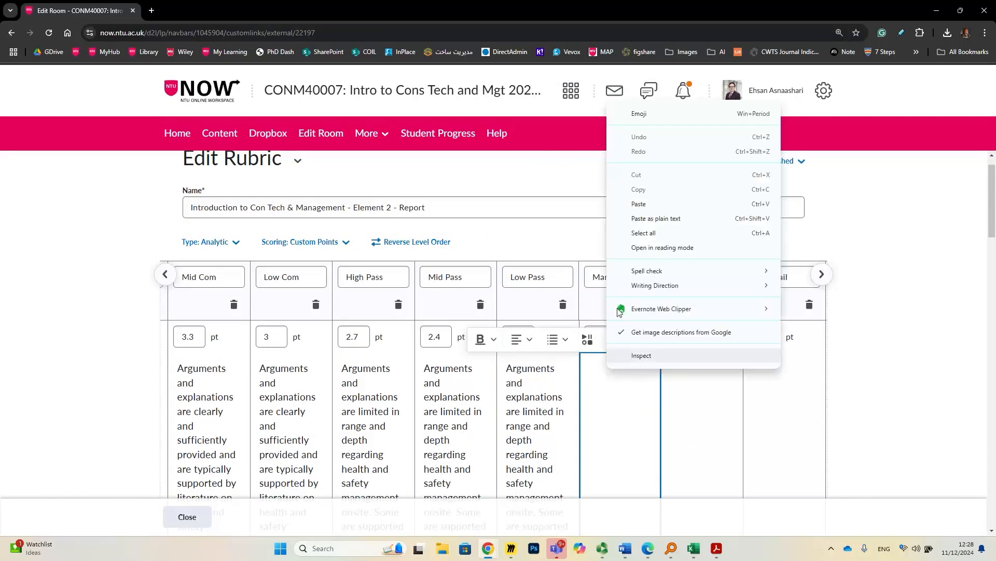
left_click(655, 219)
scroll(688, 384, "up", 5)
scroll(694, 363, "down", 2)
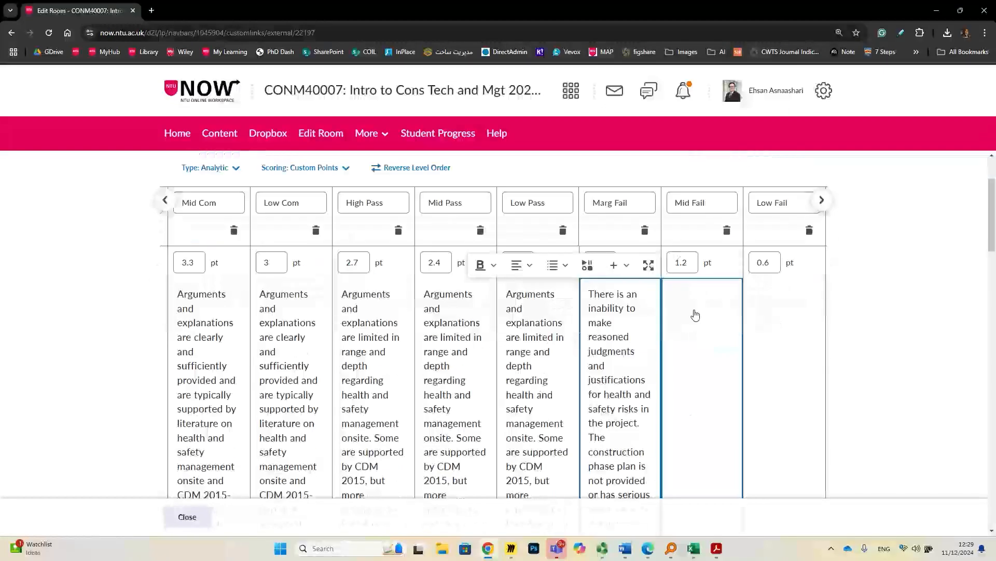
left_click(696, 315)
right_click(695, 298)
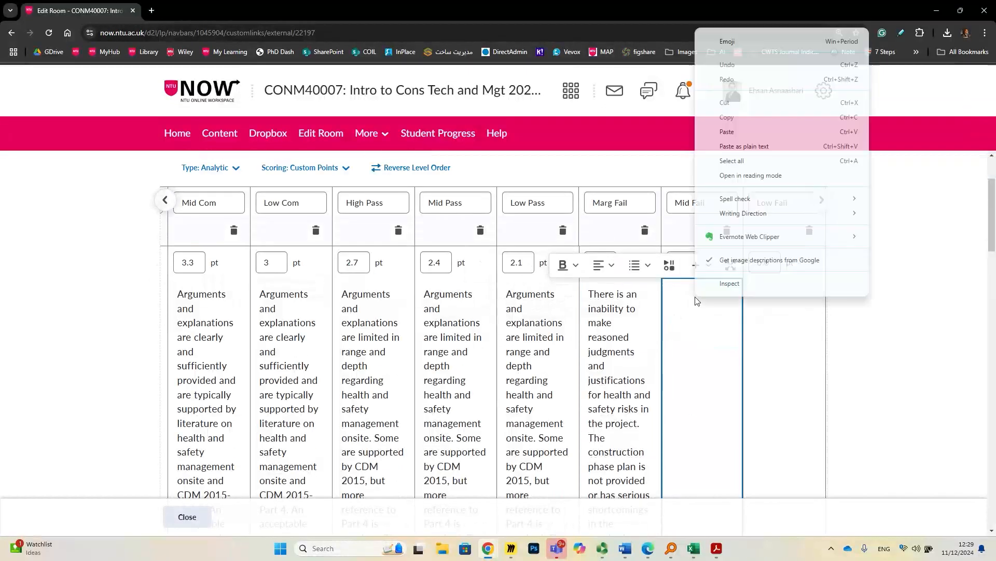
left_click(761, 147)
Step: Add the same "inability to make reasoned judgments" descriptor as plain text to the Low Fail cell of Managing Health and Safety
scroll(778, 233, "up", 6)
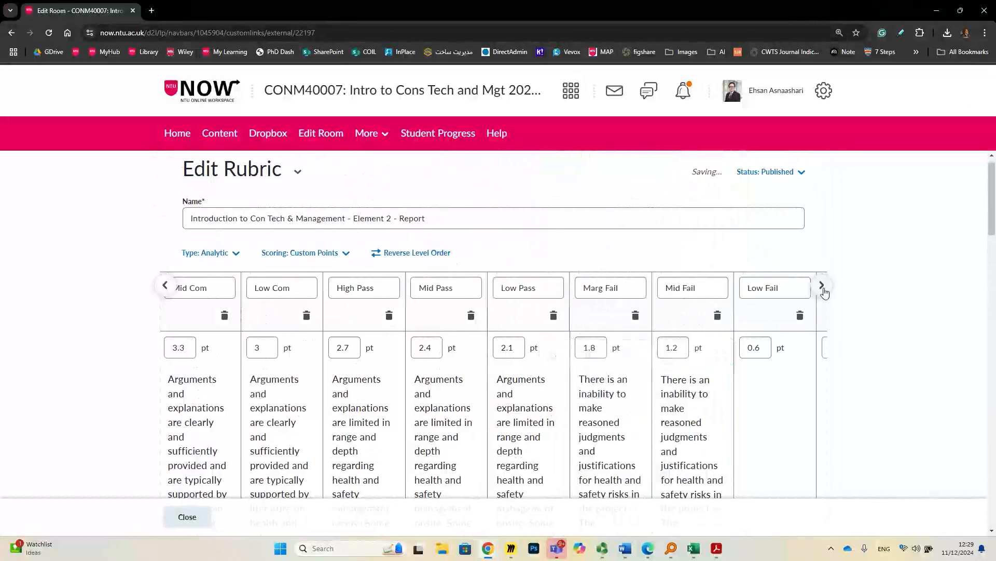
left_click(823, 287)
left_click(602, 394)
right_click(605, 383)
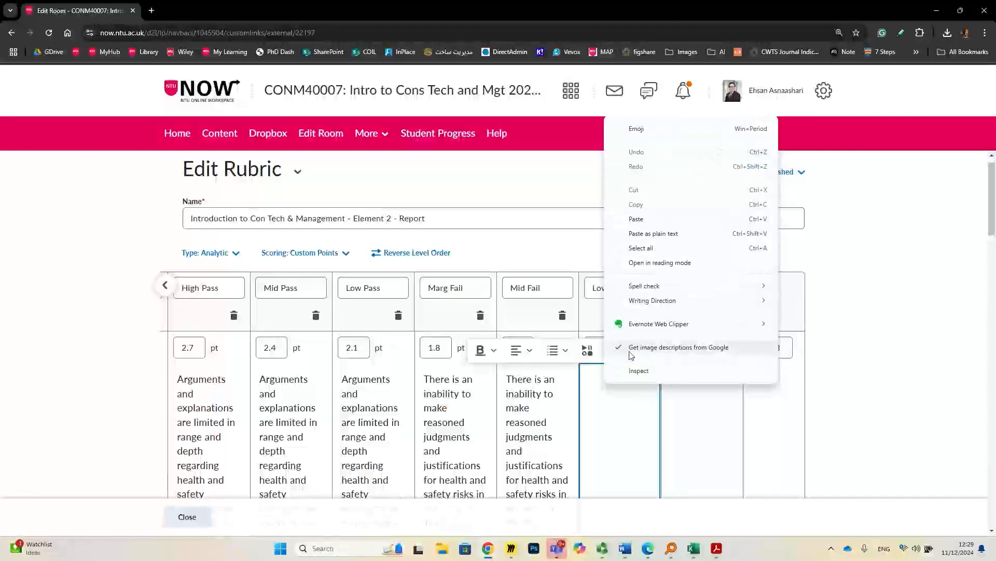
left_click(674, 233)
Step: Copy "Work of no merit OR not submitted" from the Zero cell of the 1.6-point criterion into the Zero cell of Managing Health and Safety
scroll(694, 363, "down", 10)
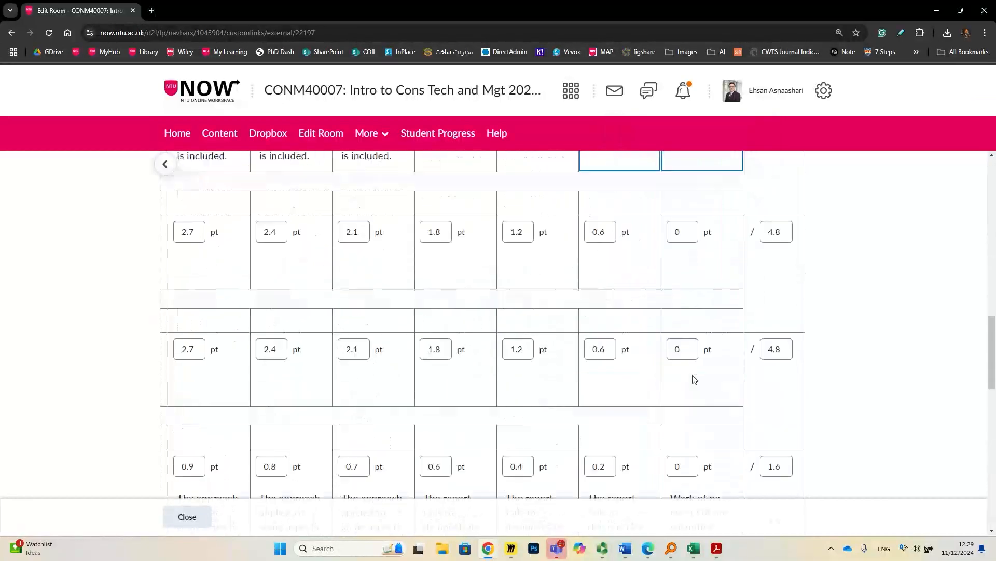
scroll(693, 379, "down", 2)
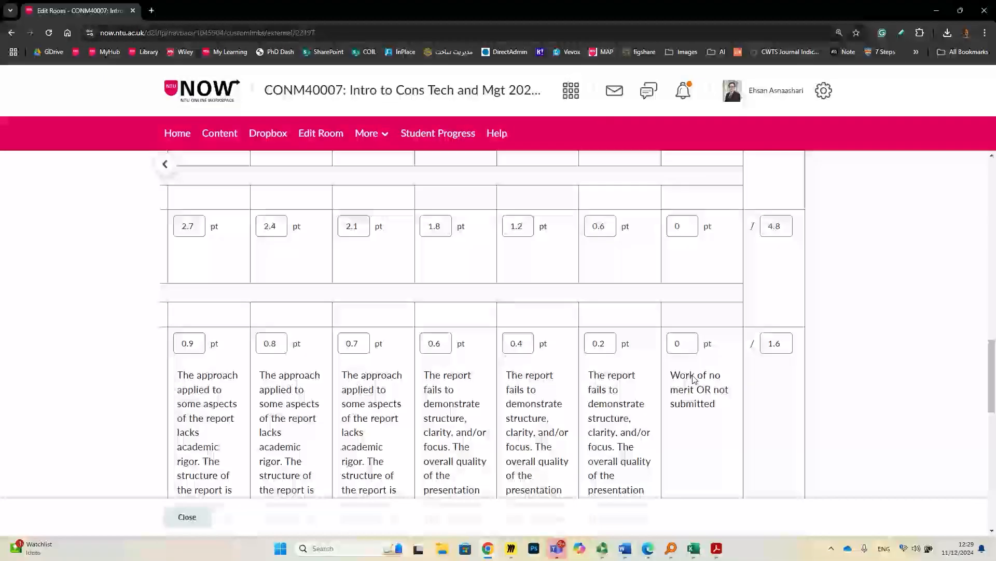
triple_click(694, 379)
key("ctrl+c")
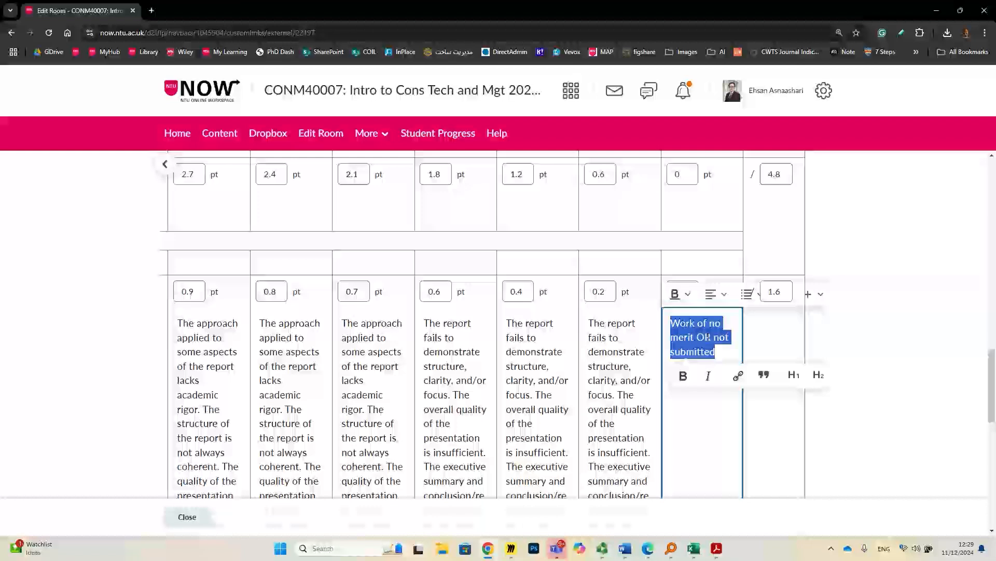
scroll(734, 394, "up", 10)
left_click(720, 399)
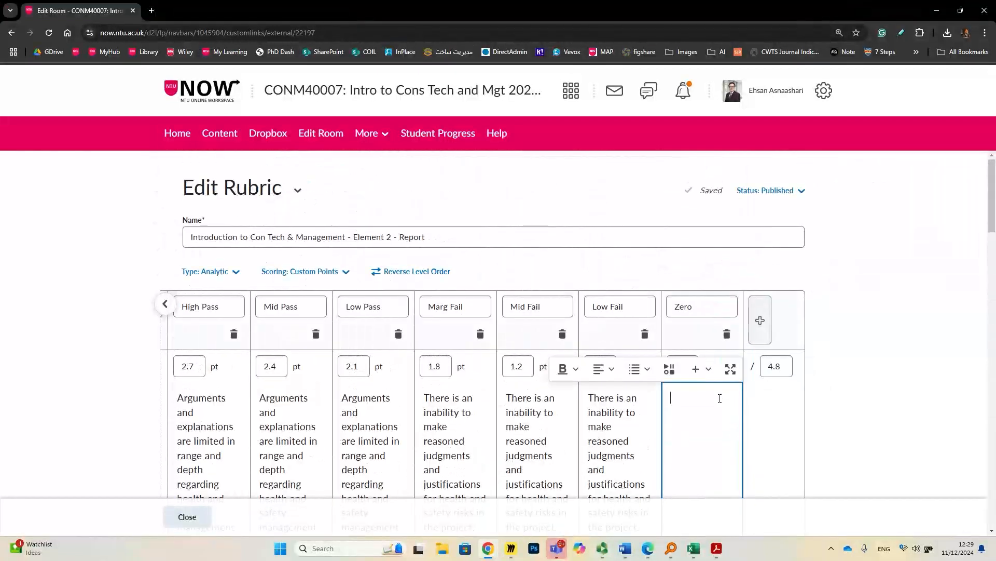
key("ctrl+v")
left_click(877, 392)
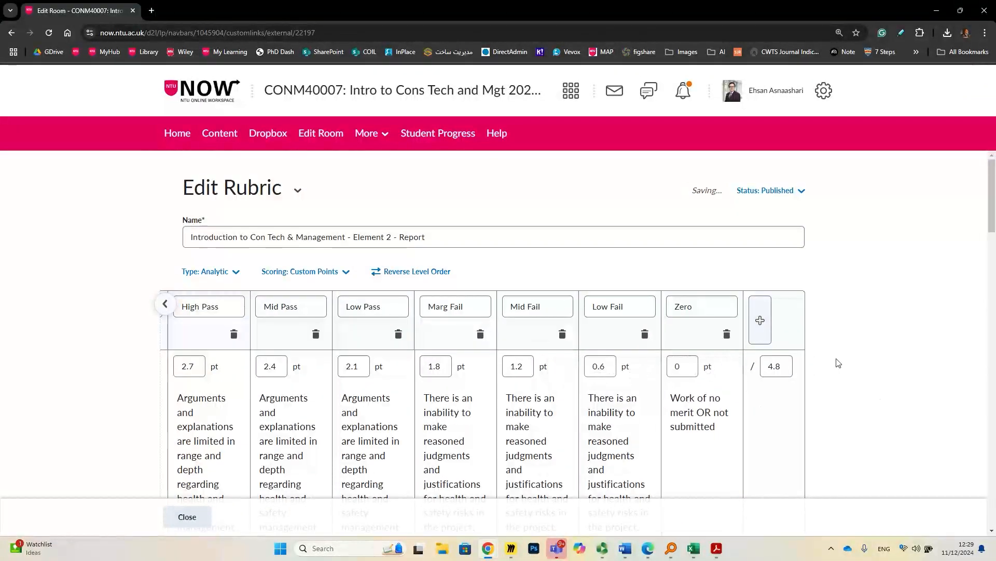
scroll(833, 355, "down", 2)
scroll(833, 355, "up", 2)
left_click(172, 311)
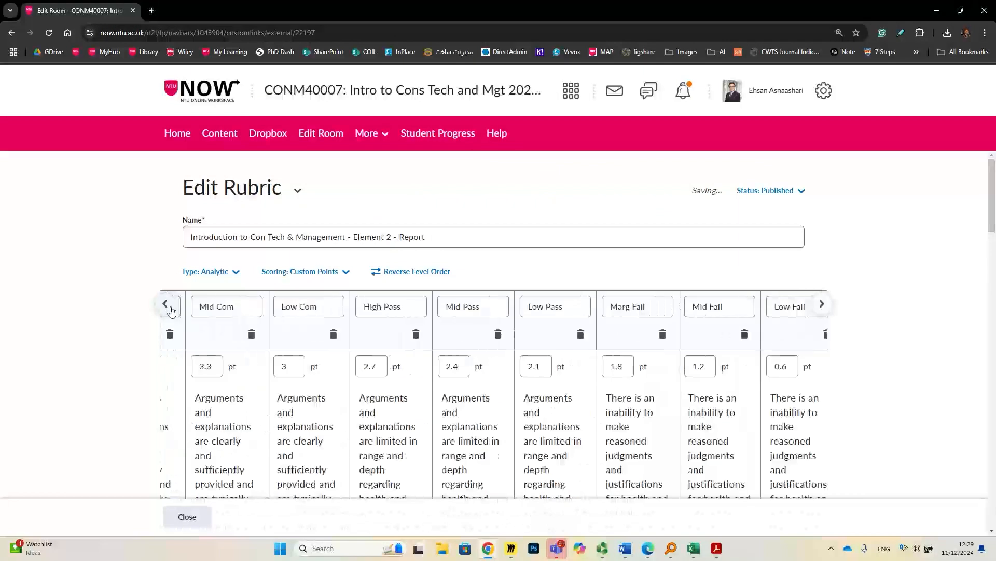
Step: Review the level descriptors and points of every criterion in the rubric, from Project plan through Managing Health and Safety to Quality of report
scroll(222, 325, "down", 1)
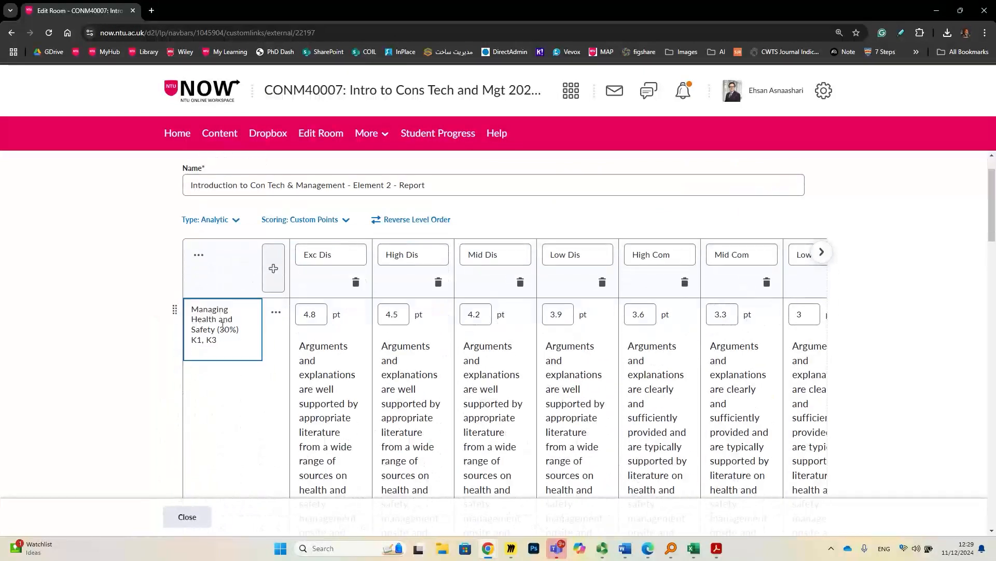
scroll(395, 326, "down", 4)
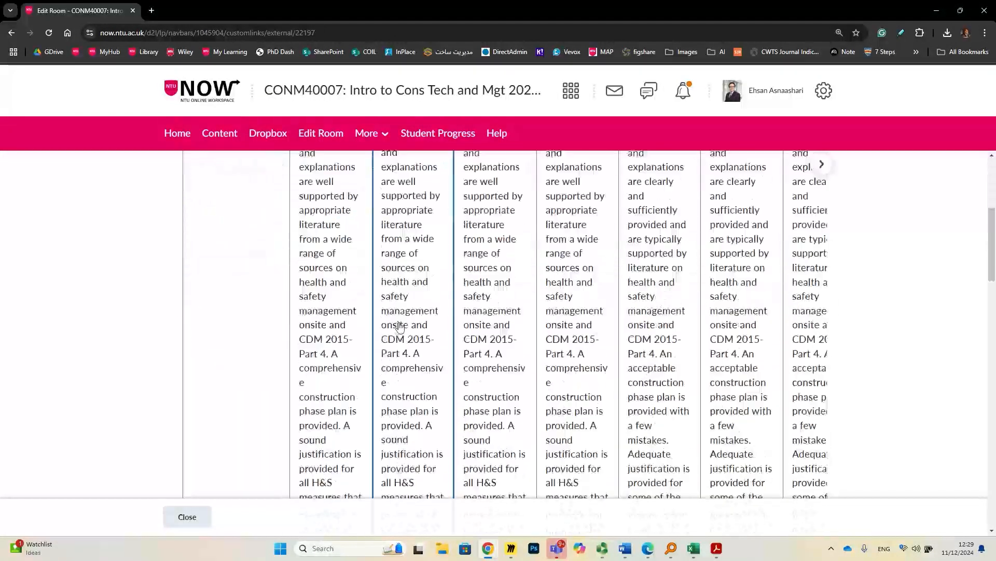
scroll(510, 293, "down", 8)
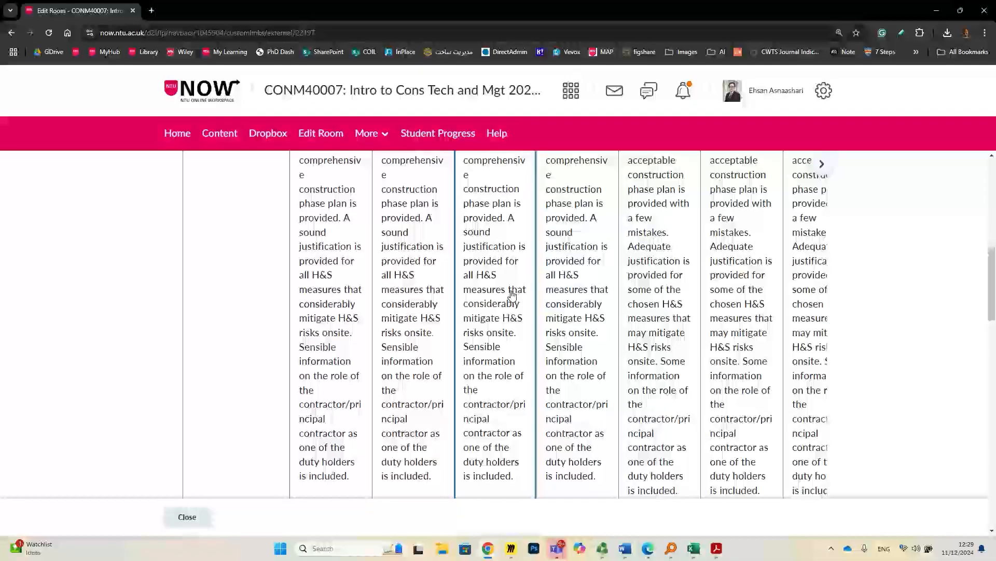
scroll(512, 294, "down", 2)
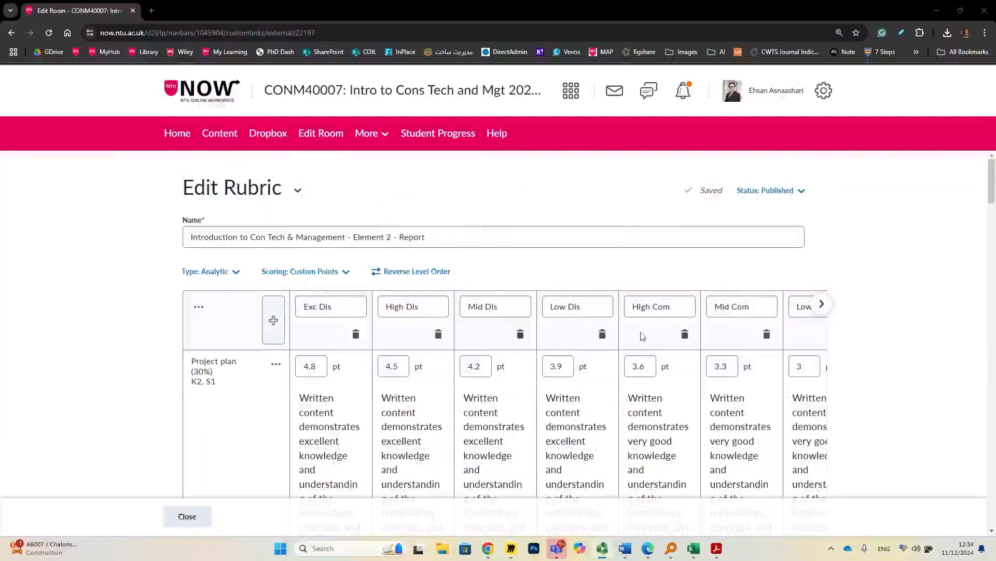
scroll(552, 240, "down", 1)
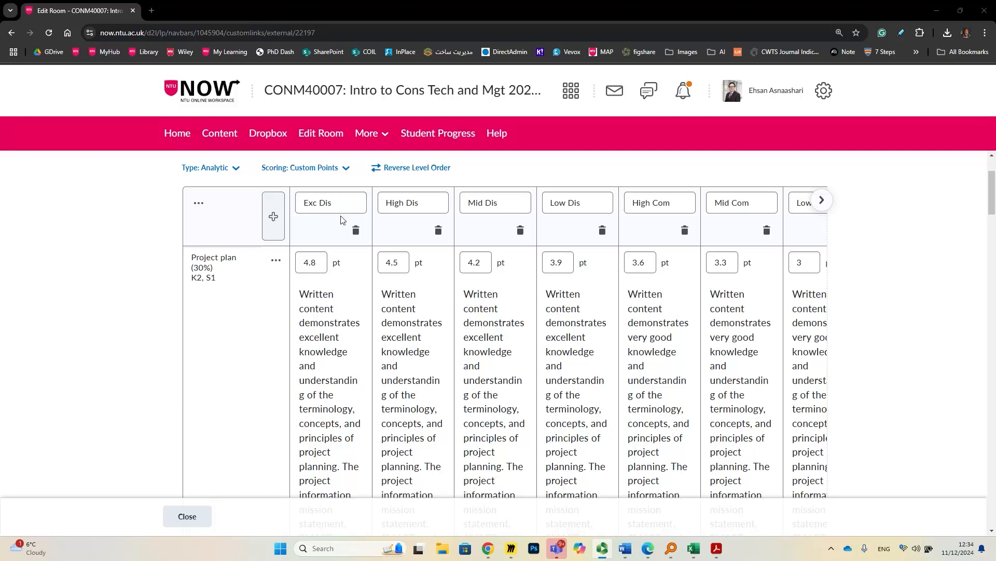
scroll(706, 243, "down", 1)
left_click(300, 212)
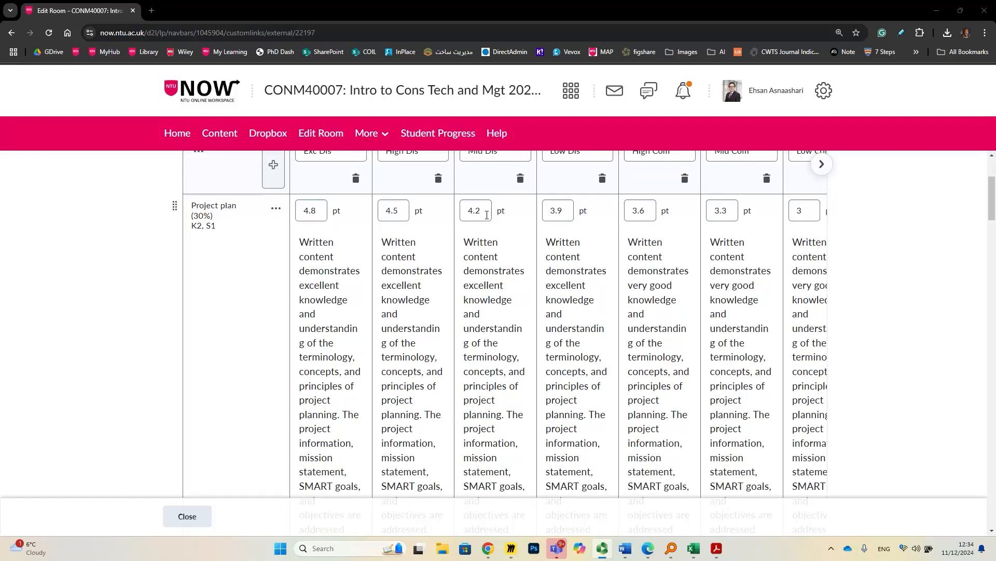
scroll(516, 289, "down", 7)
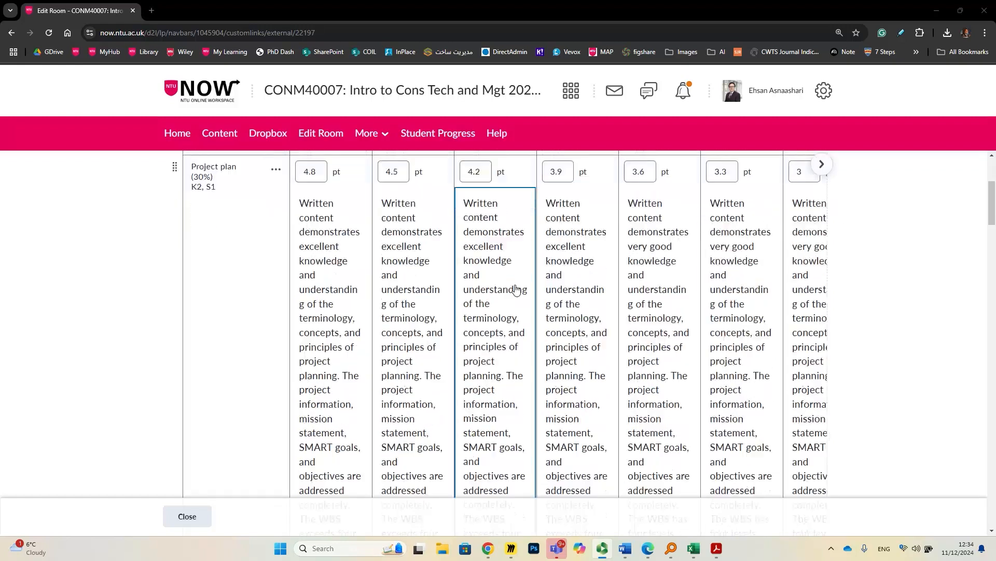
scroll(516, 289, "down", 4)
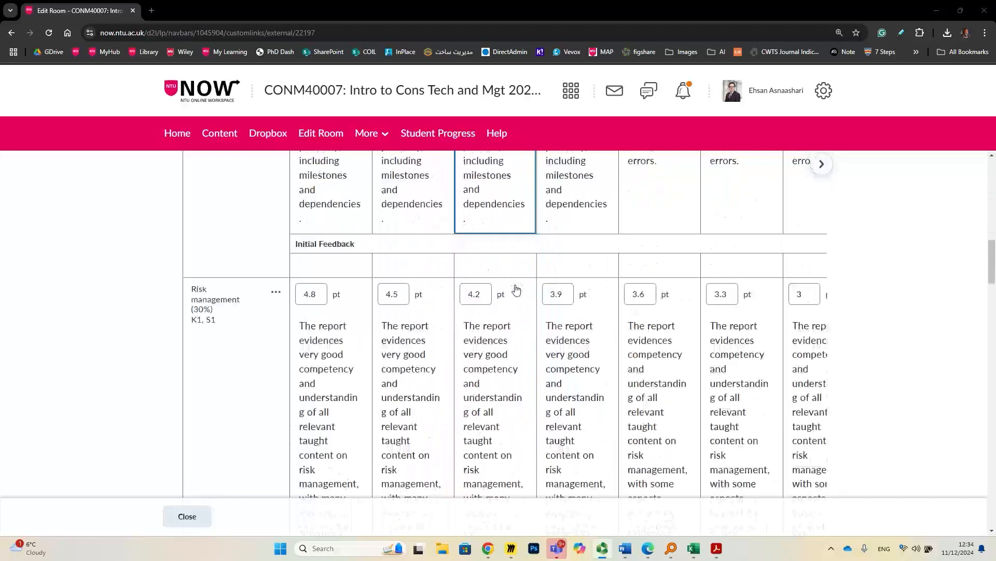
scroll(516, 290, "down", 2)
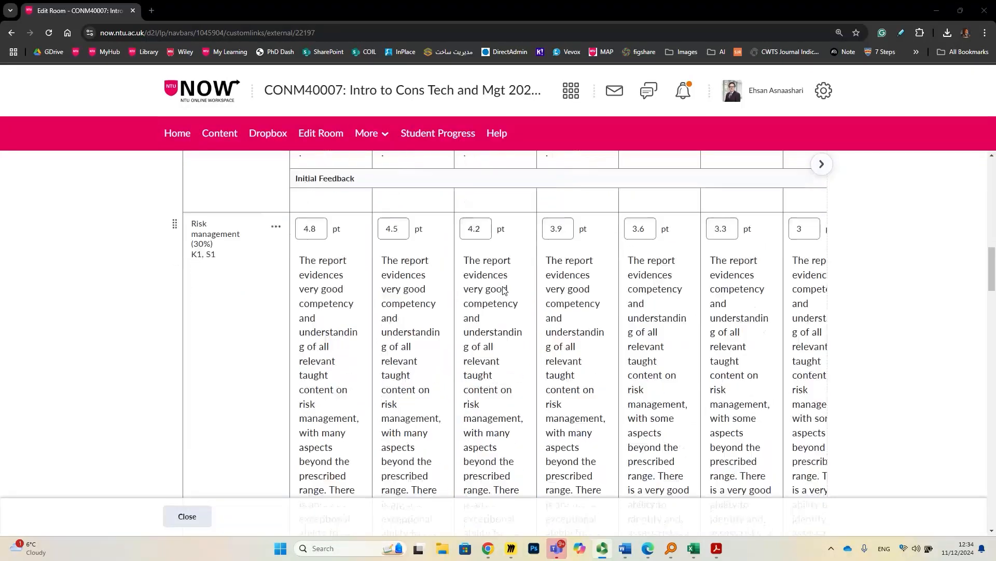
scroll(239, 258, "down", 10)
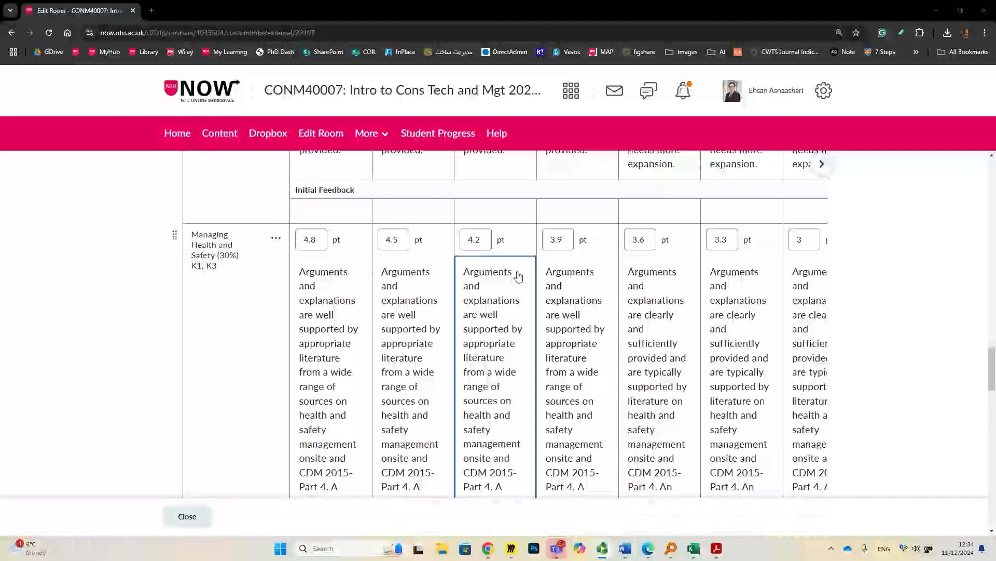
scroll(387, 283, "down", 10)
scroll(385, 277, "up", 7)
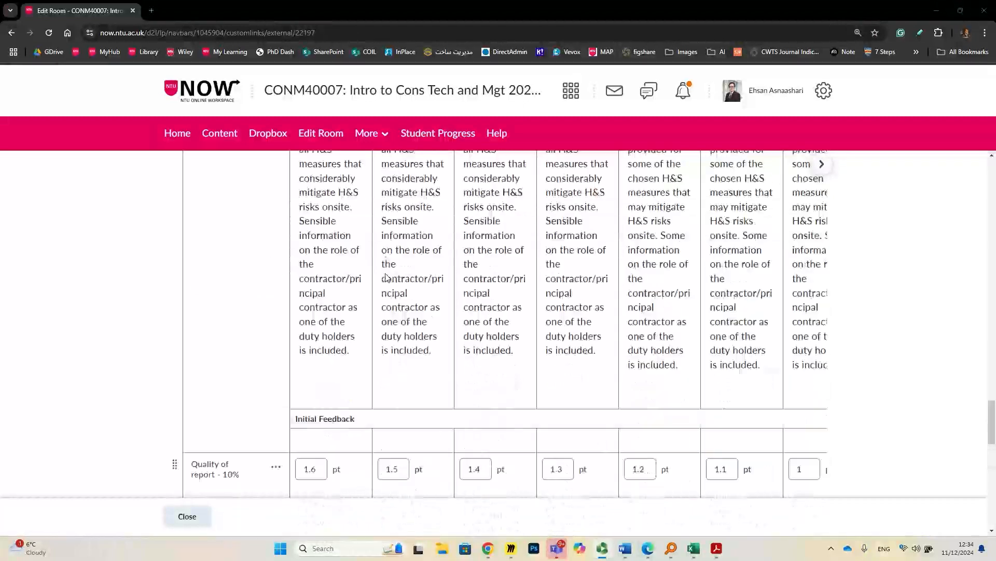
scroll(385, 277, "up", 10)
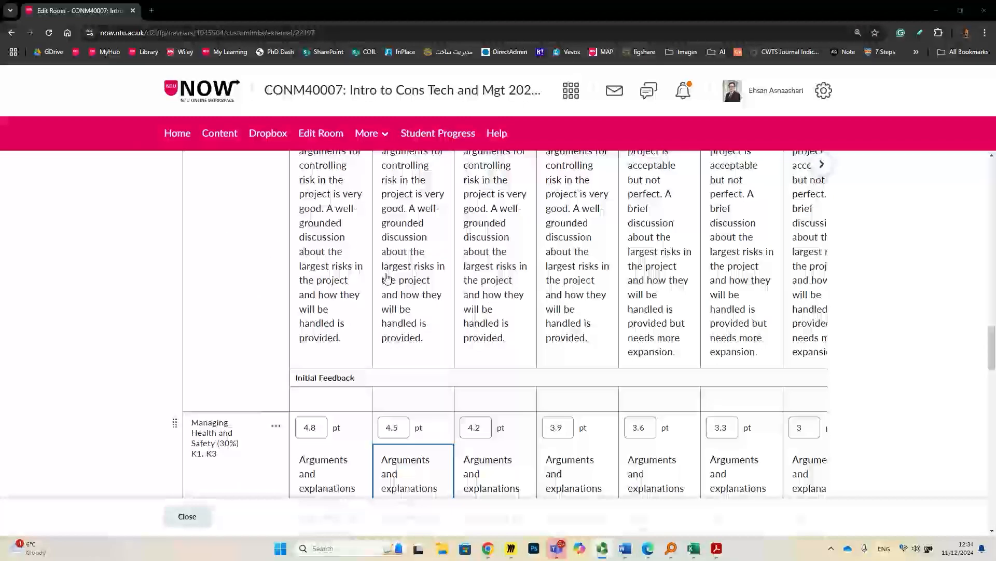
scroll(386, 278, "up", 10)
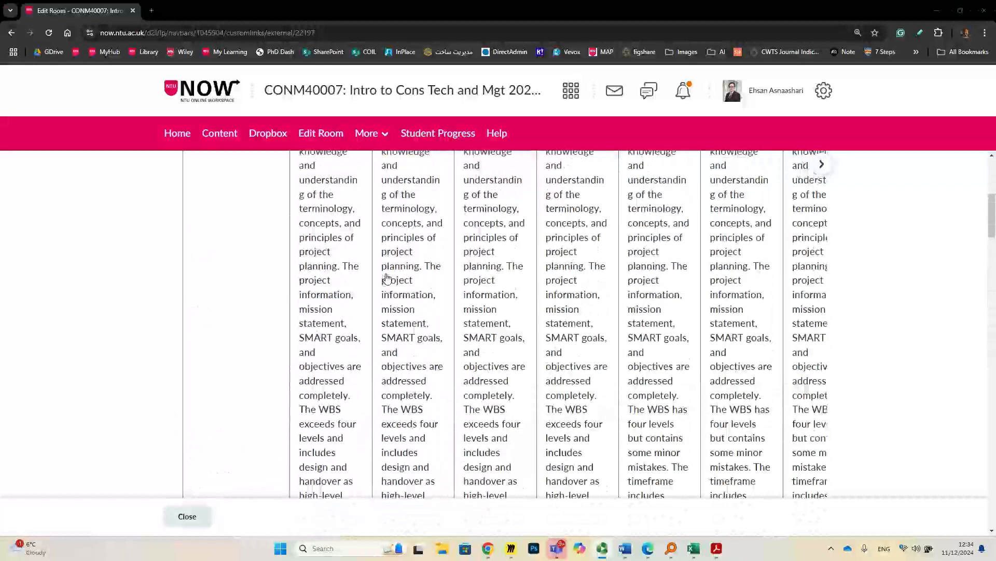
scroll(387, 278, "up", 2)
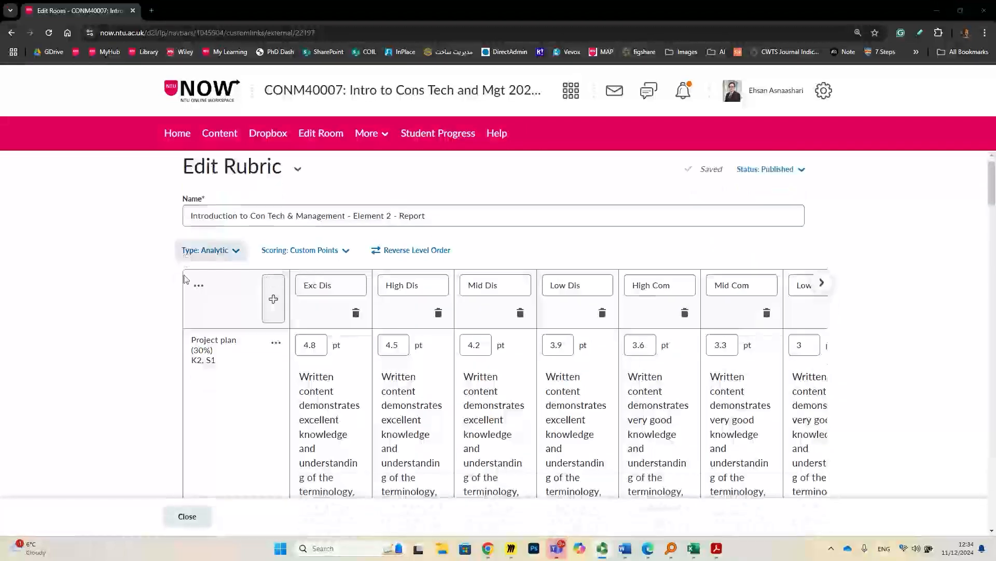
Step: Move the Project plan criterion one position down, below Risk management
scroll(185, 278, "down", 3)
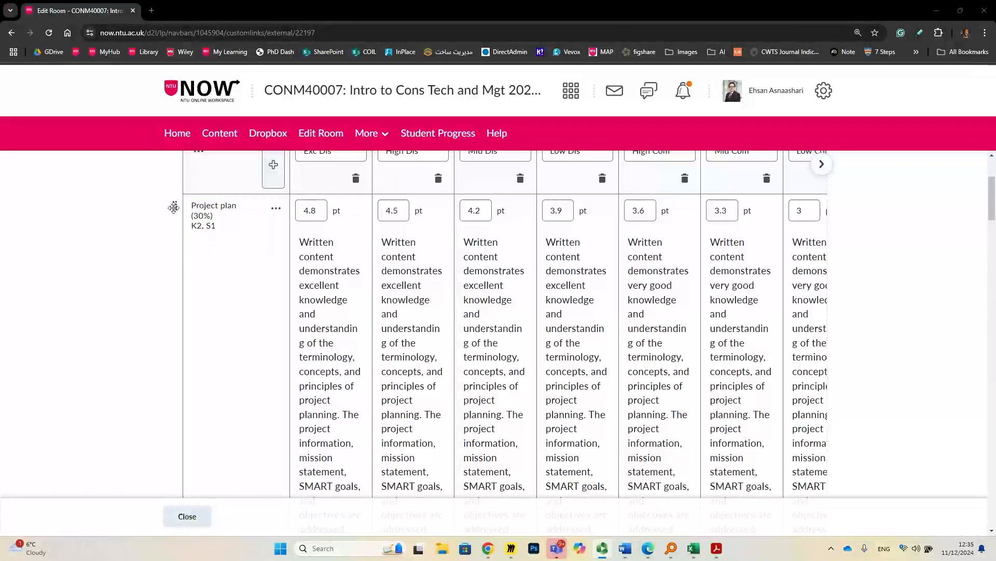
left_click(207, 240)
left_click(174, 207)
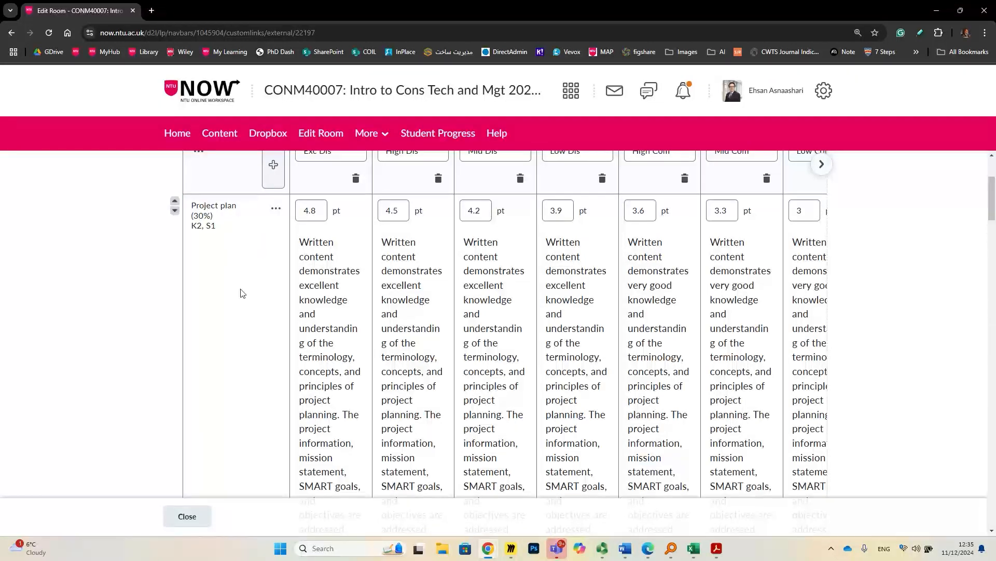
key("Down")
Step: Check the Risk management and Project plan rows and move Project plan back above Risk management
scroll(274, 305, "up", 14)
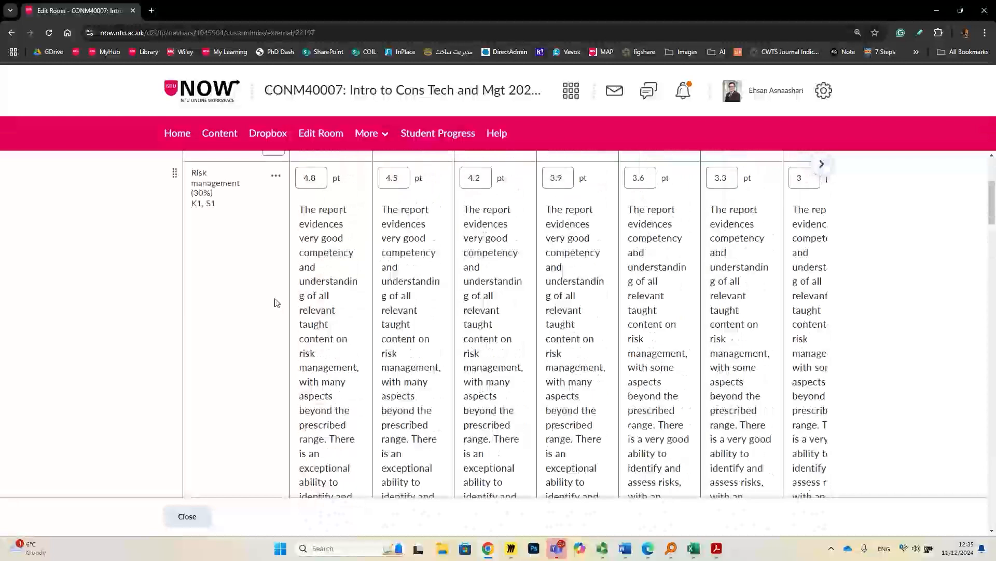
scroll(207, 336, "up", 4)
scroll(198, 325, "down", 2)
left_click(247, 279)
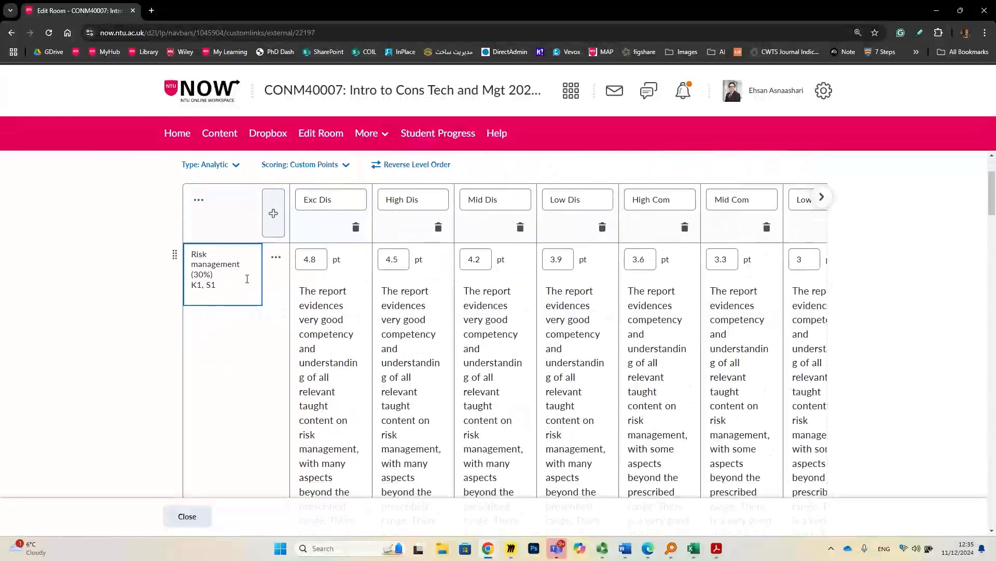
scroll(244, 279, "down", 12)
left_click(196, 194)
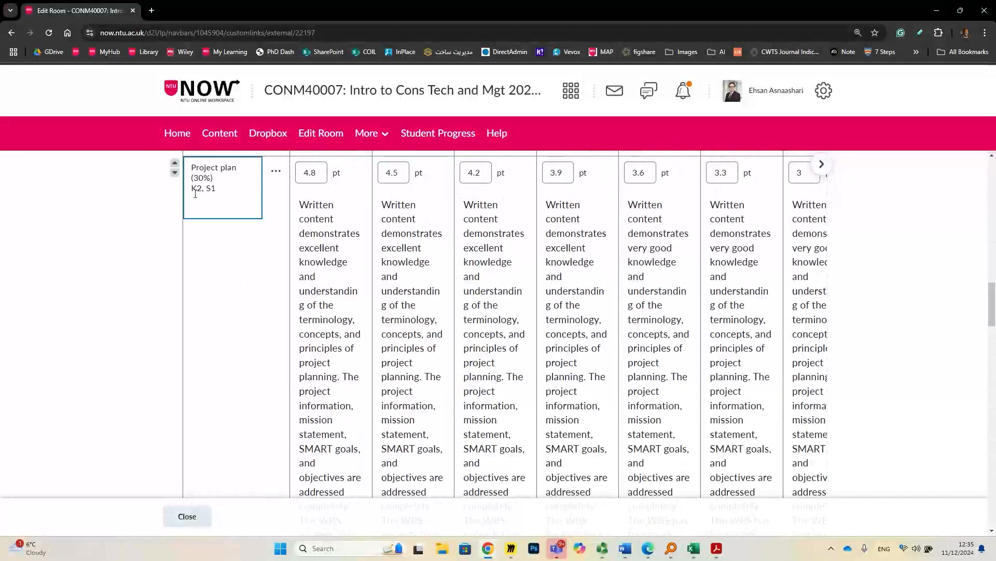
scroll(270, 317, "up", 3)
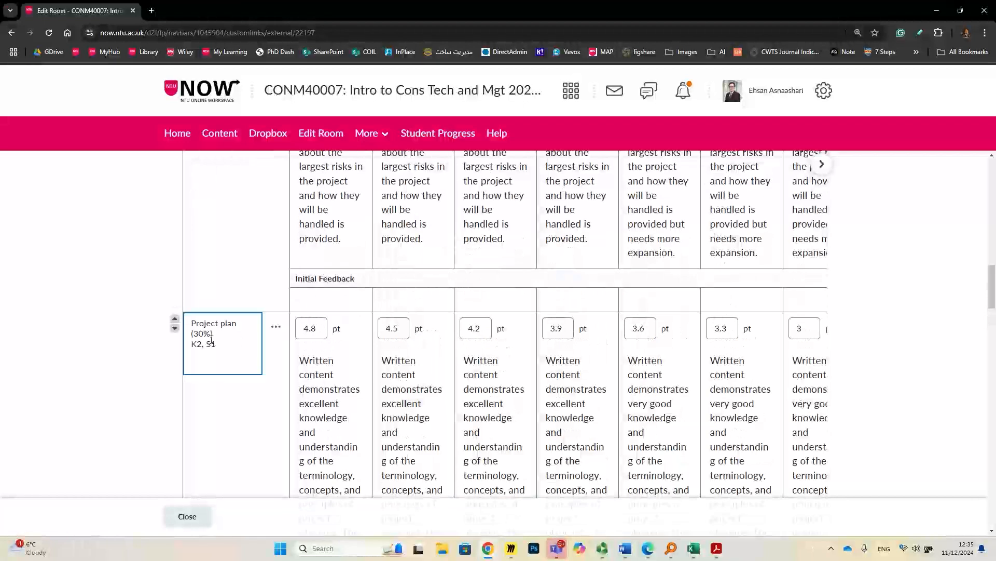
left_click(472, 336)
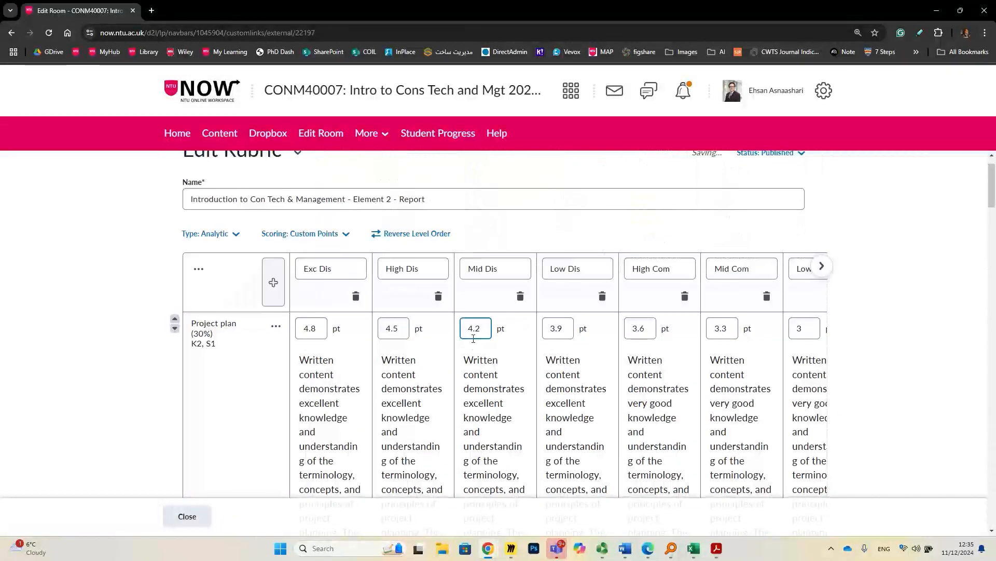
left_click(556, 330)
Step: Examine the criteria order and descriptors down the whole rubric, including the total points and the Overall Score section
scroll(553, 335, "down", 2)
scroll(316, 301, "up", 1)
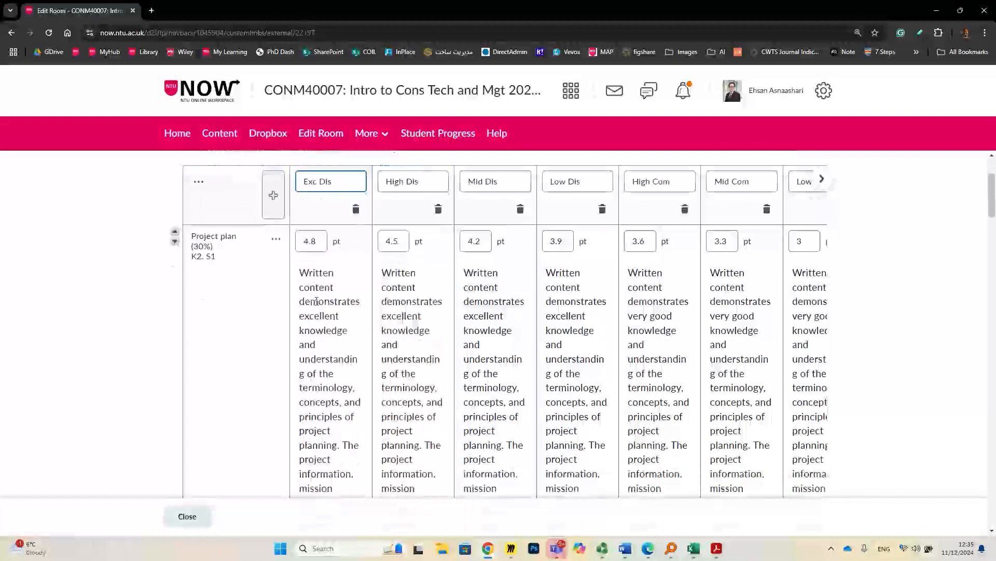
scroll(316, 301, "down", 6)
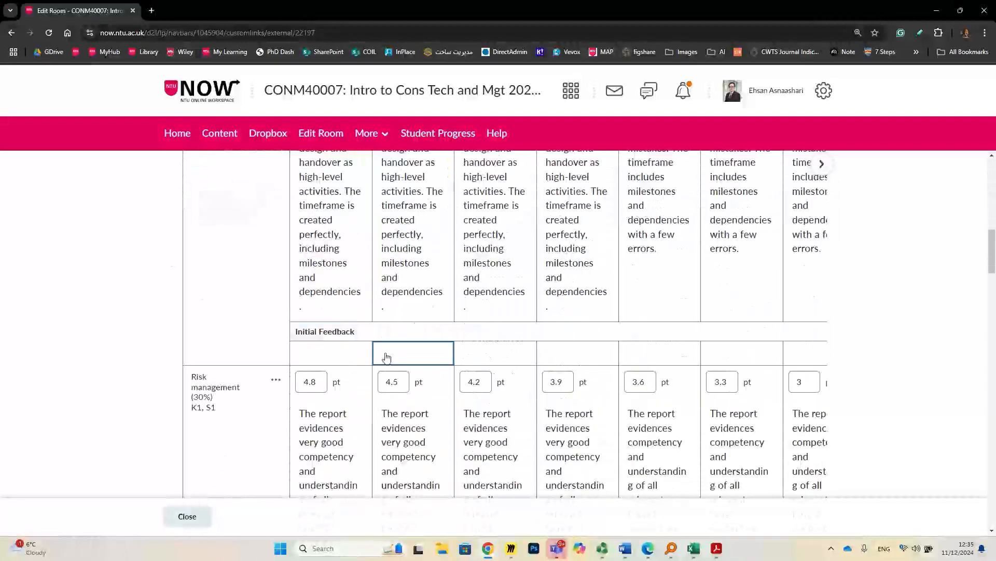
scroll(340, 291, "up", 10)
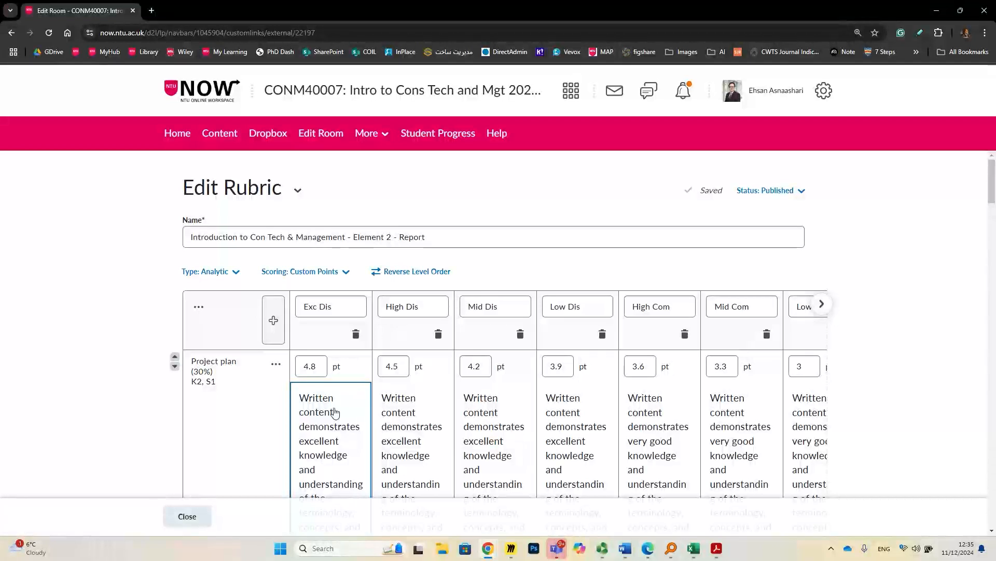
scroll(332, 410, "down", 4)
scroll(309, 300, "down", 8)
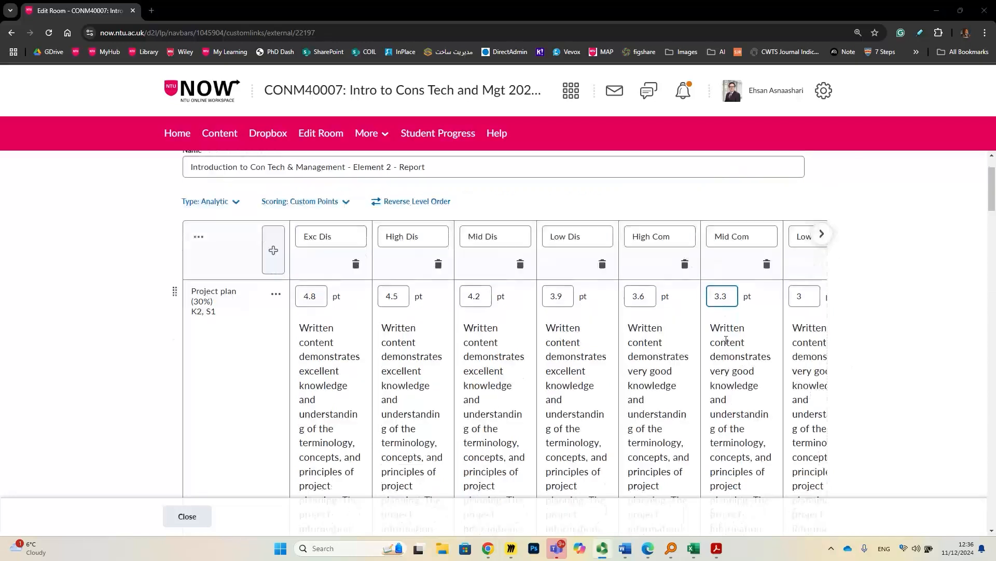
scroll(726, 340, "down", 4)
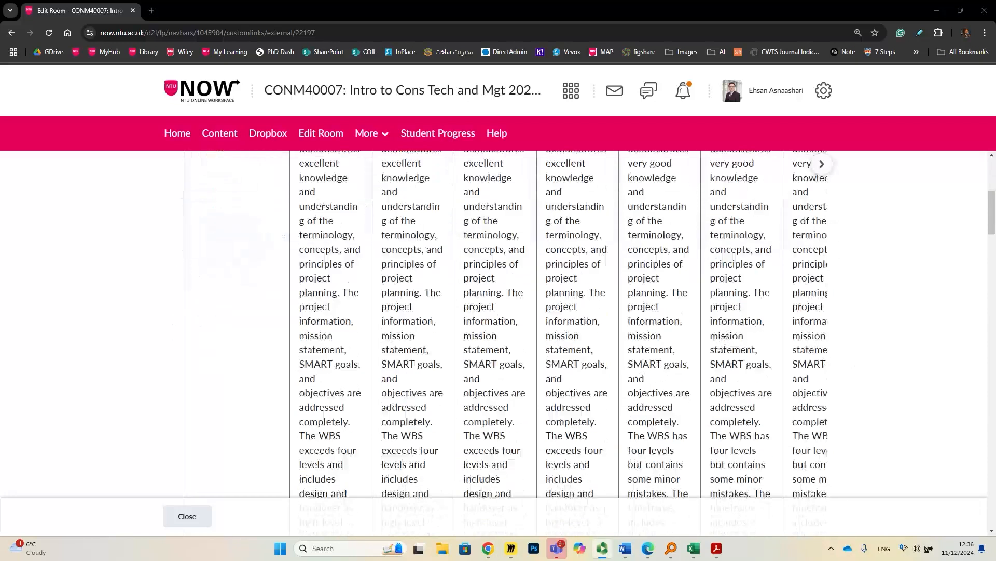
scroll(726, 340, "down", 8)
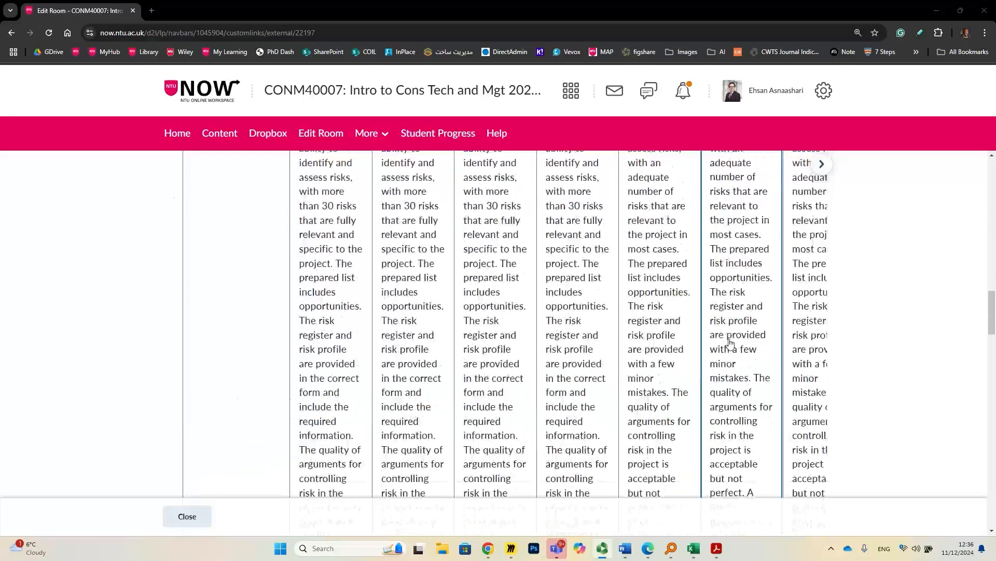
scroll(730, 343, "down", 10)
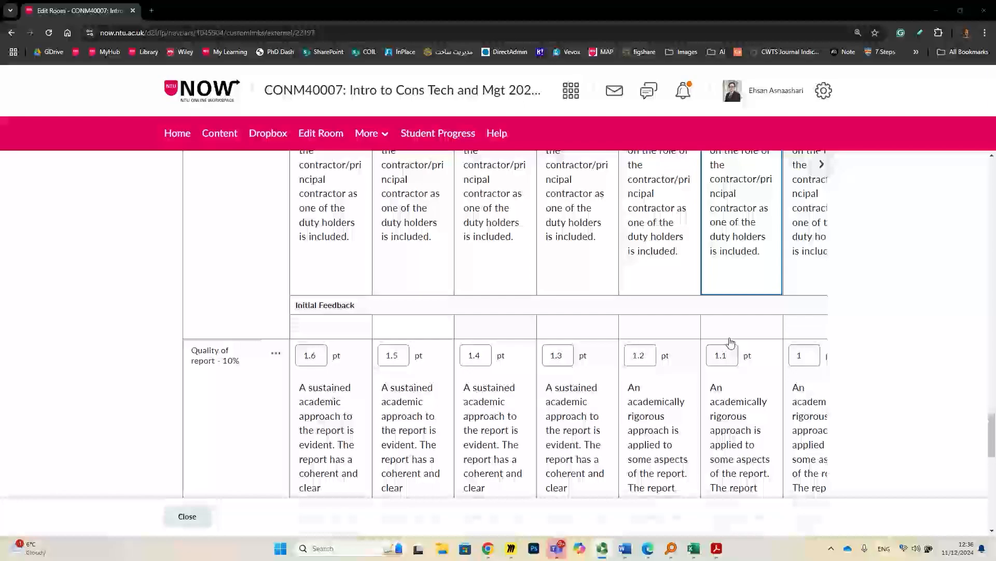
scroll(732, 342, "down", 10)
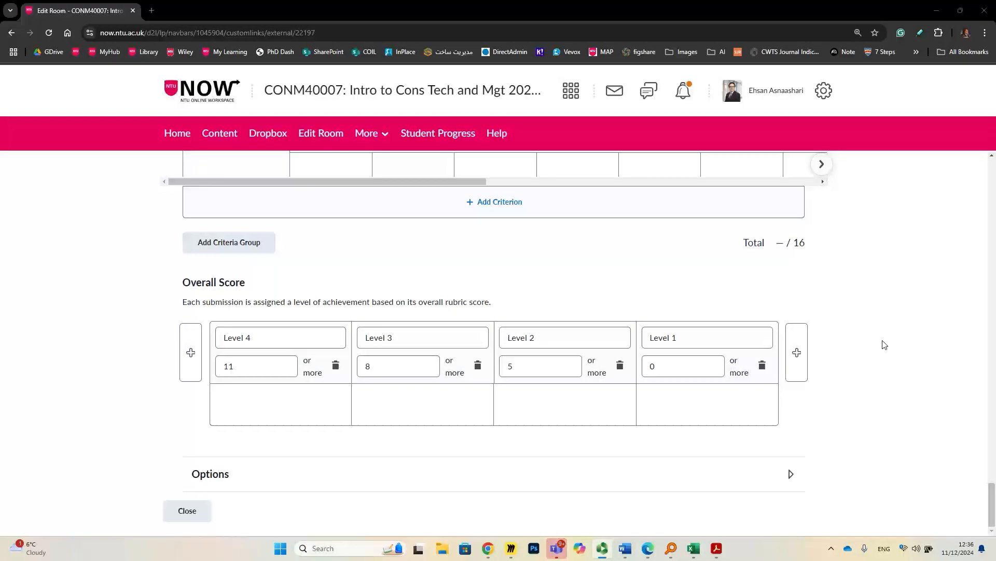
scroll(166, 353, "up", 10)
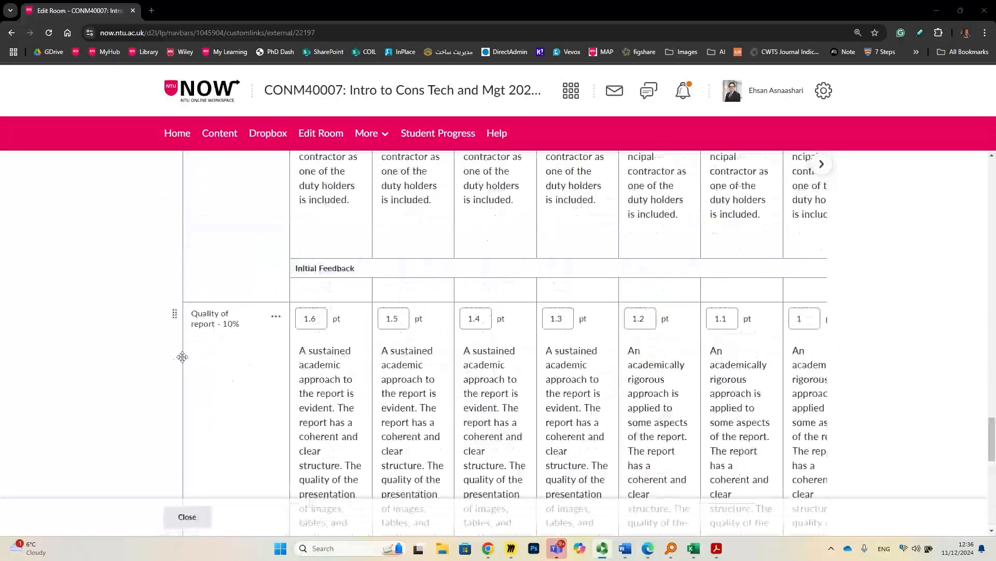
scroll(174, 364, "down", 6)
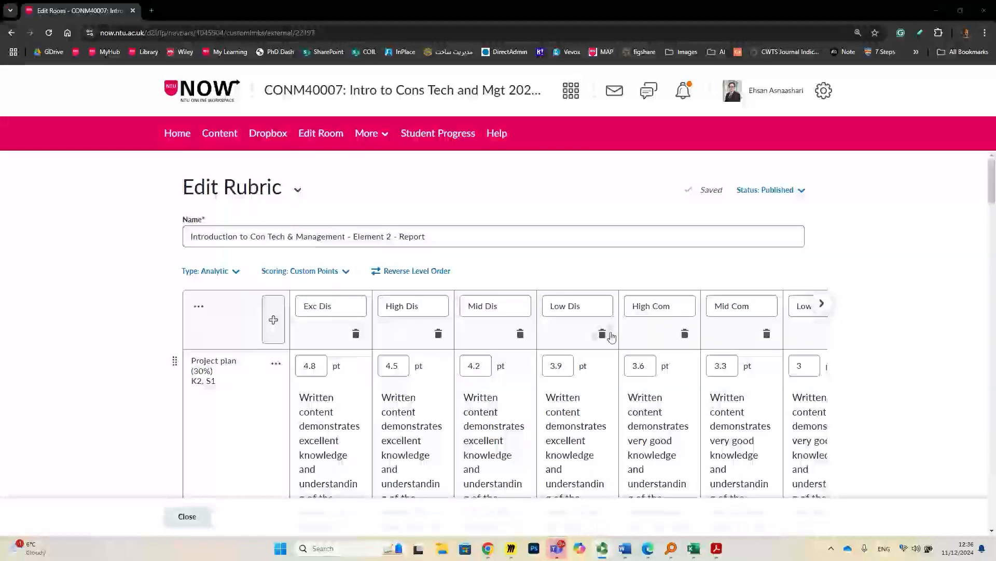
scroll(610, 335, "down", 20)
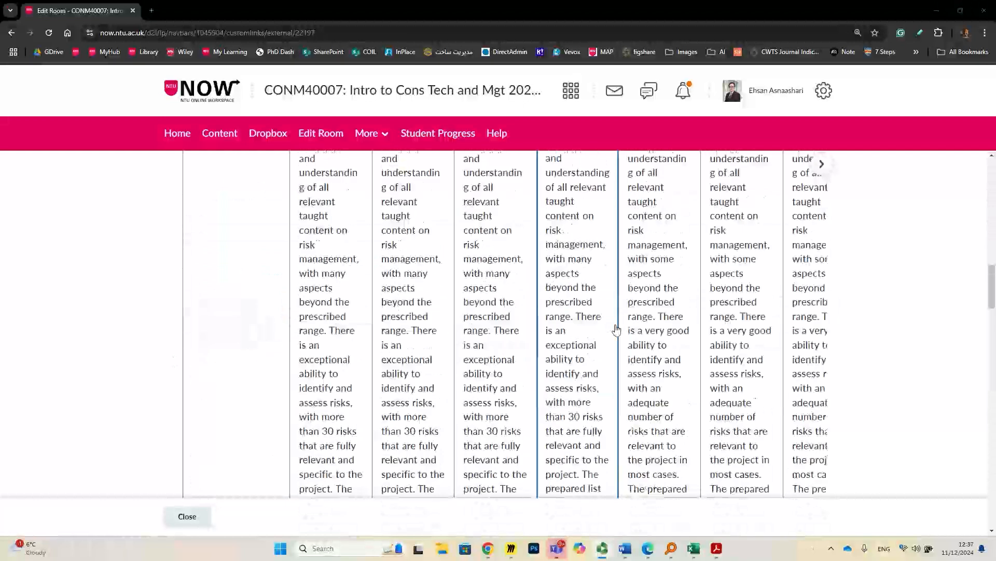
scroll(619, 326, "down", 15)
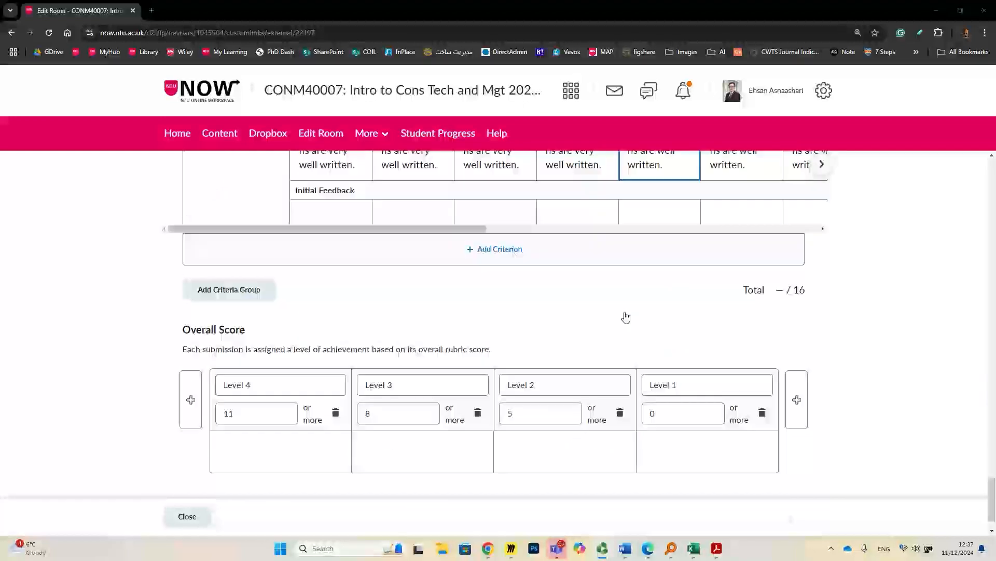
Step: Rename the four Overall Score levels, from highest to lowest, as Exec Dis, High Dis, Mid Dis and Low Dis
left_click(579, 373)
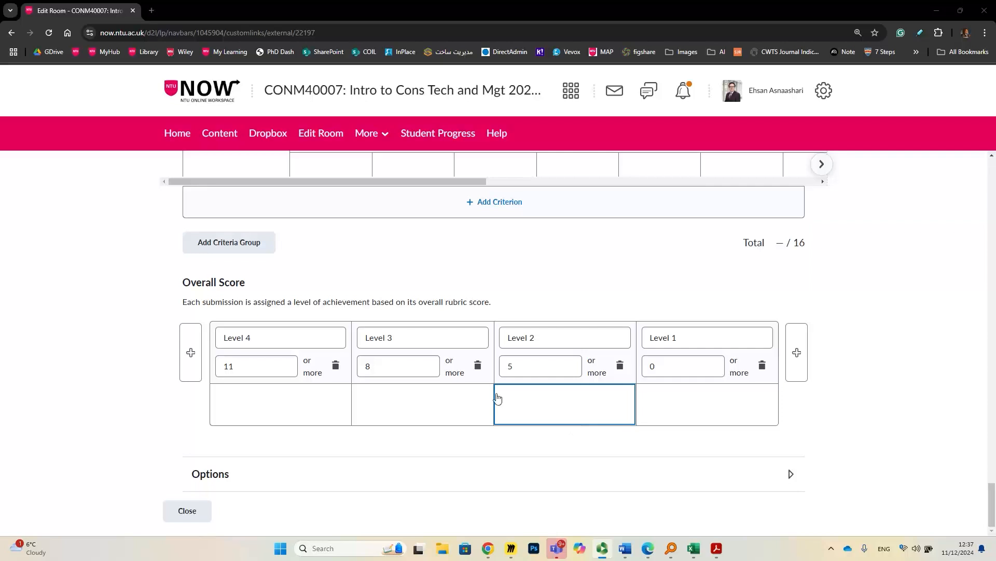
triple_click(260, 340)
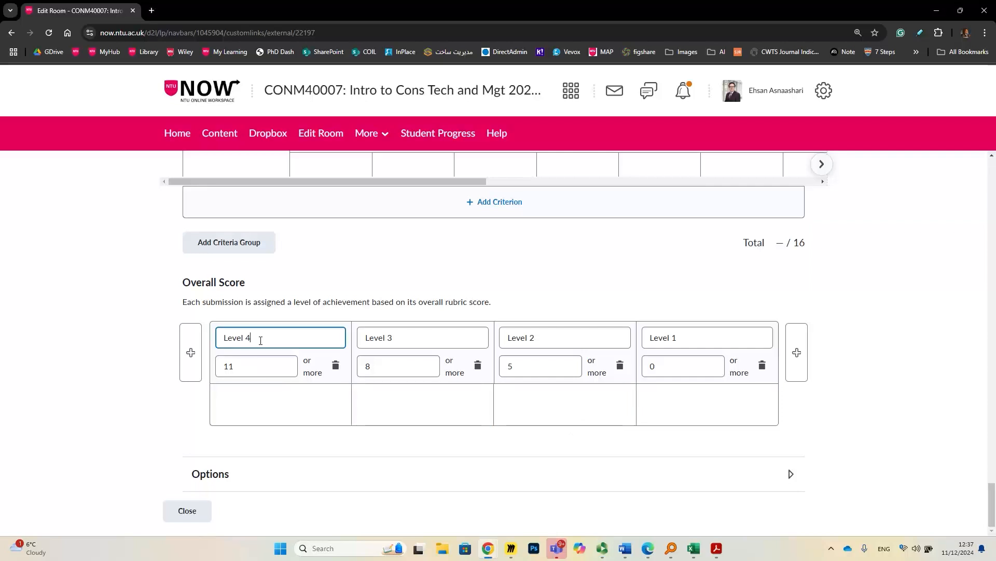
type("Exec Dis")
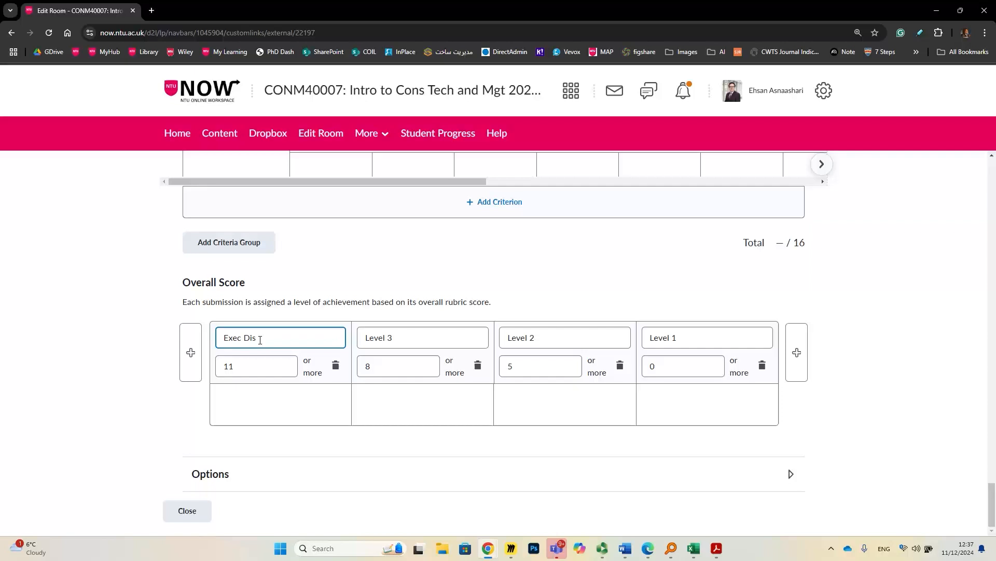
triple_click(394, 343)
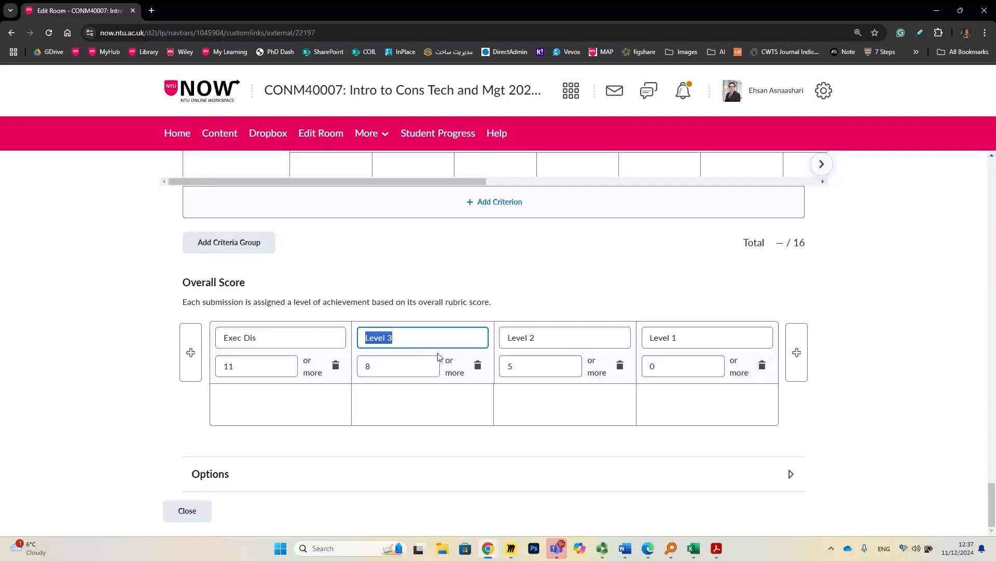
type("High Dis")
key("Tab")
type("Mid")
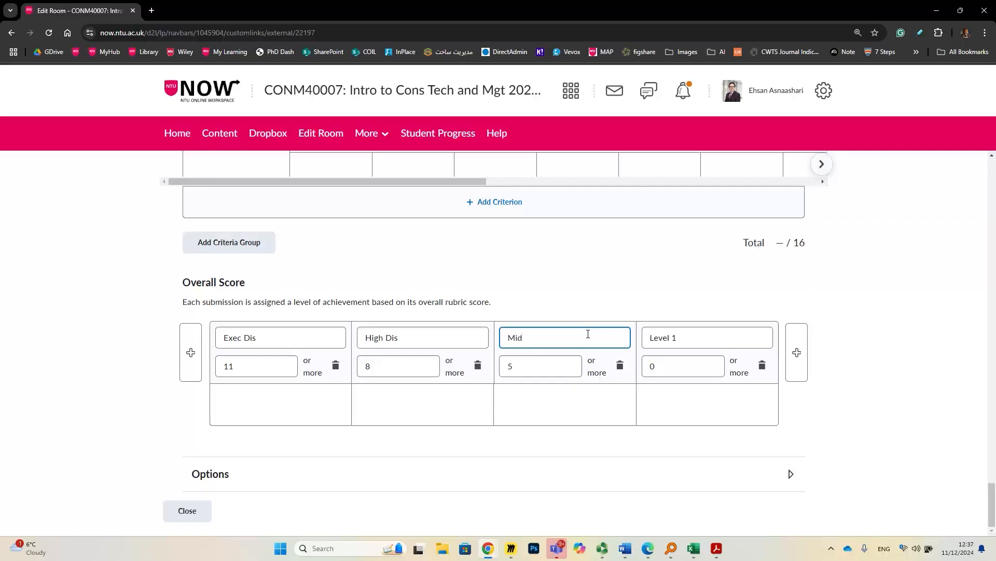
triple_click(672, 336)
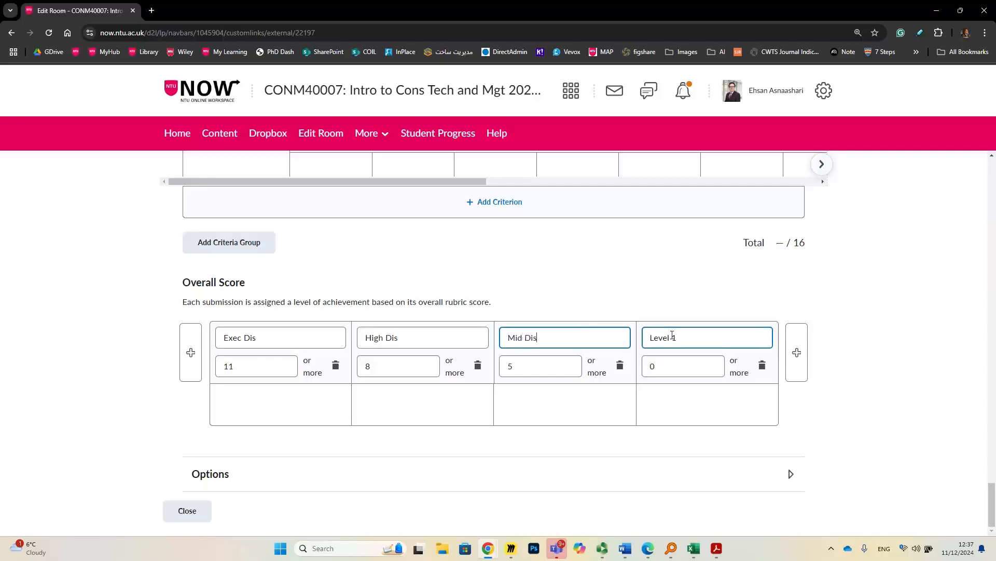
type("L")
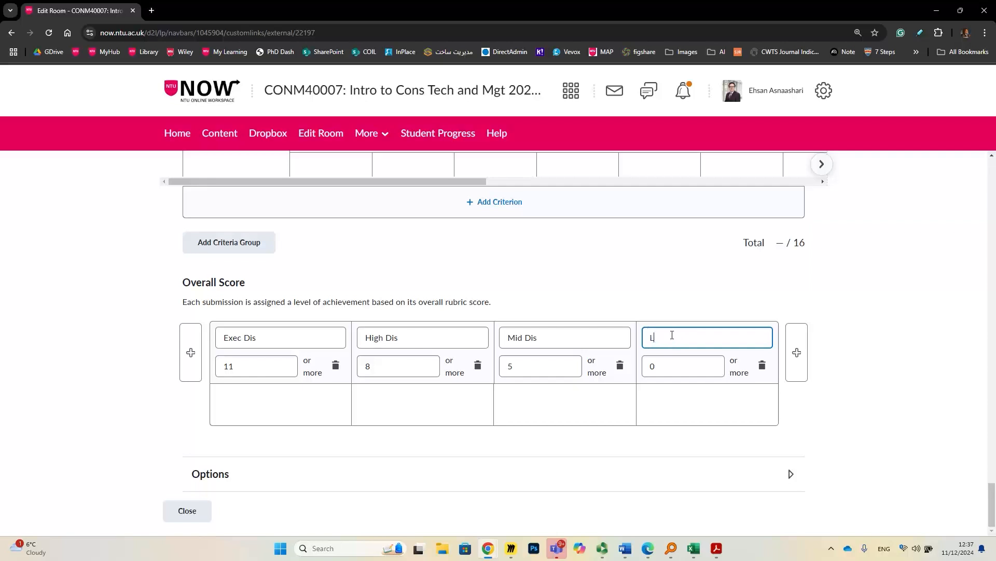
type("ow Dis")
Step: Add two Overall Score levels after Low Dis and name them High Com and Mid Com
left_click(797, 355)
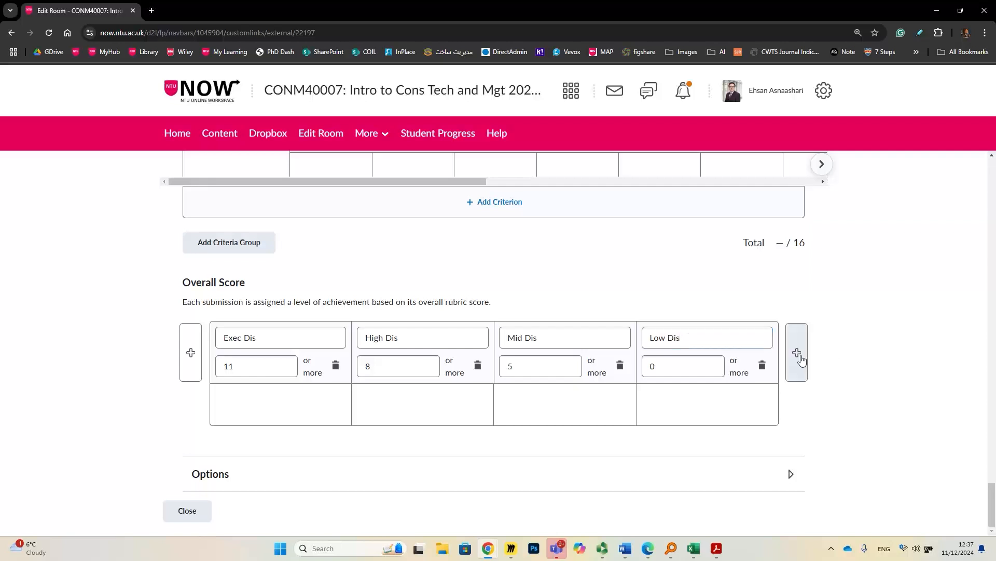
left_click(797, 355)
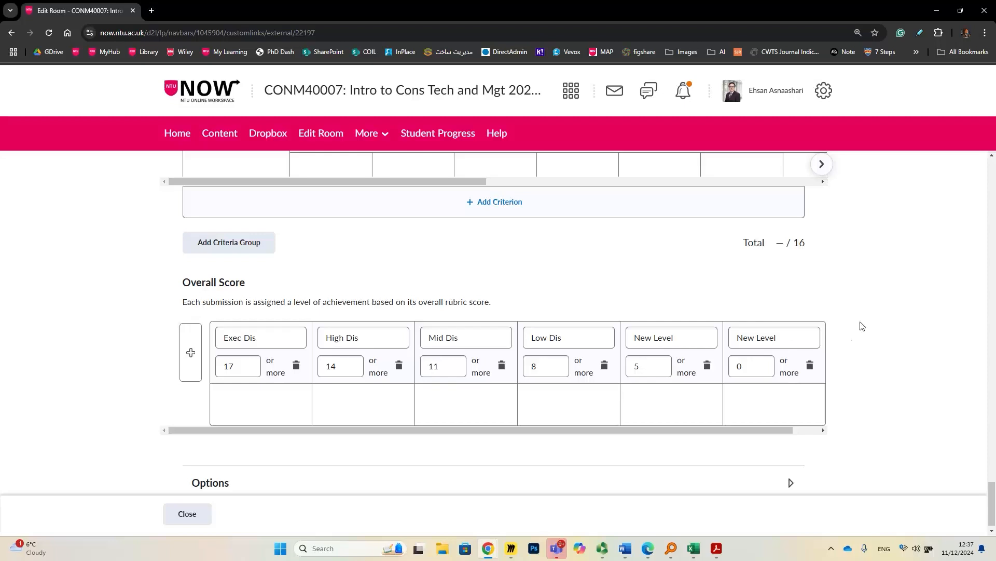
triple_click(651, 334)
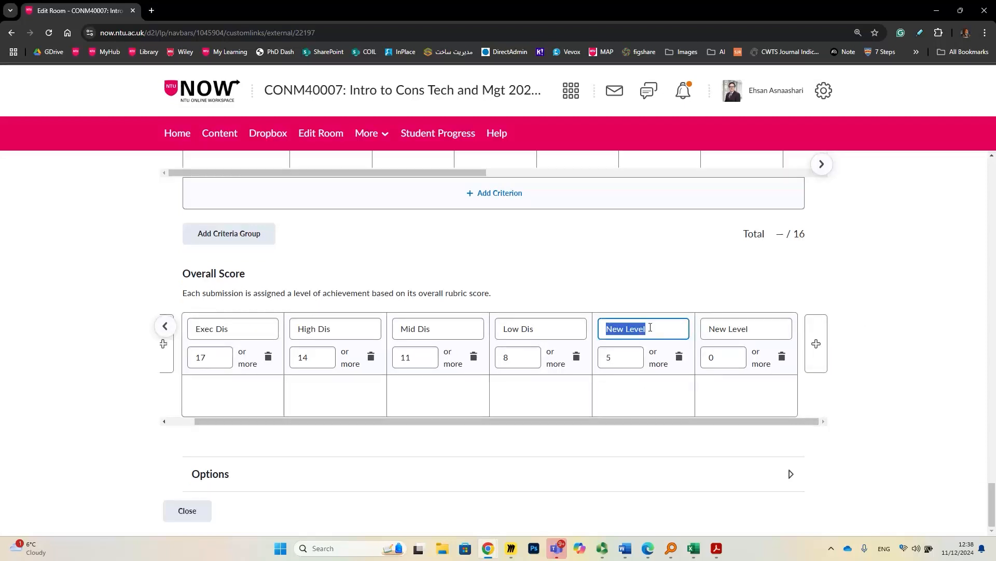
type("Hig")
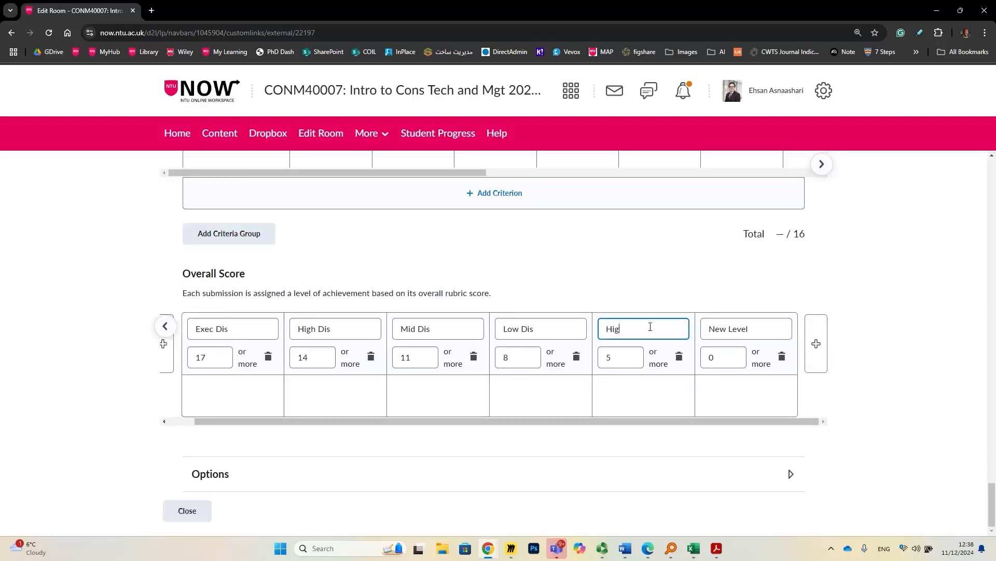
type("h Com")
triple_click(732, 325)
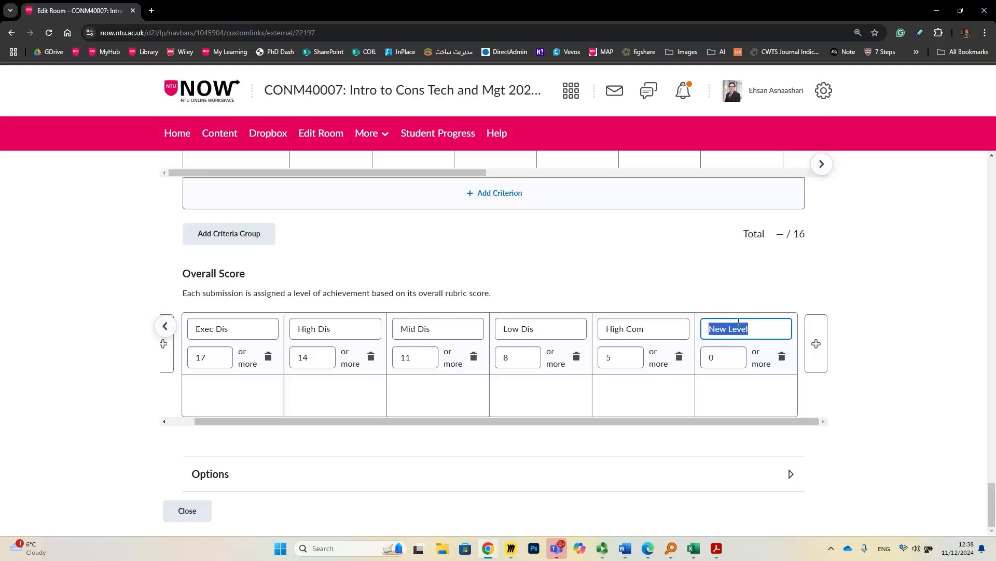
type("Mid")
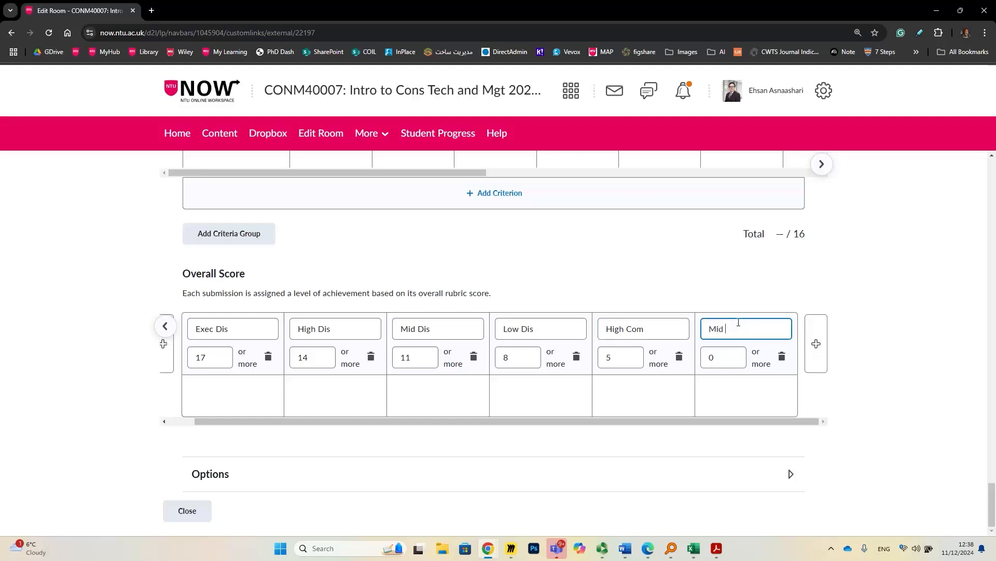
type(" Com")
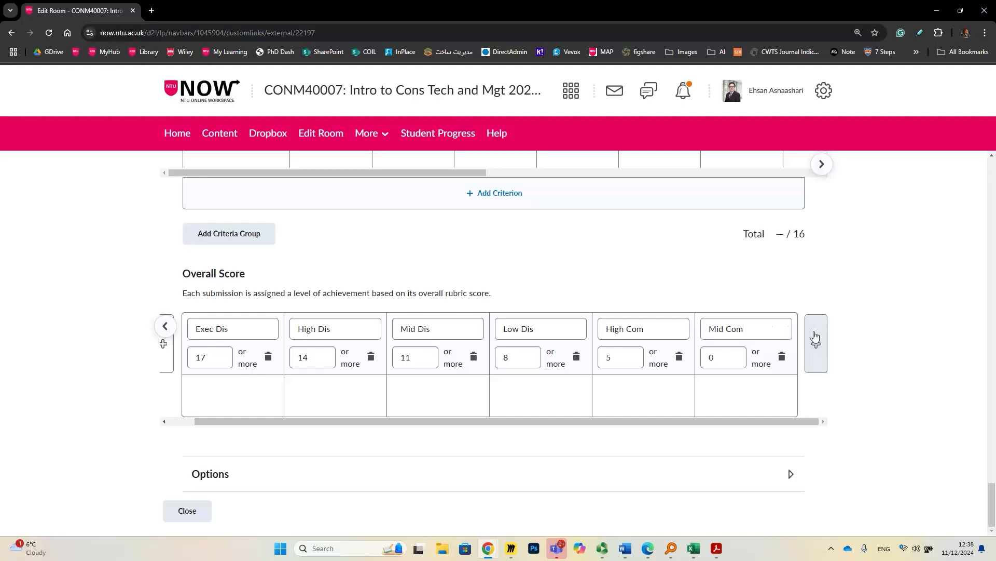
Step: Add four more Overall Score levels after Mid Com and name the first of them Low Com
left_click(816, 343)
left_click_drag(714, 422, 801, 421)
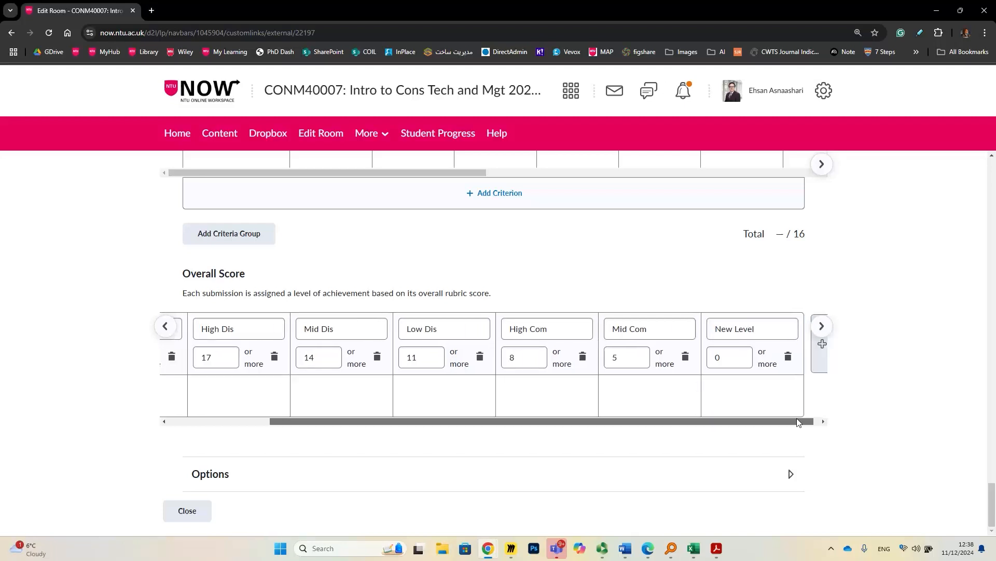
left_click(815, 359)
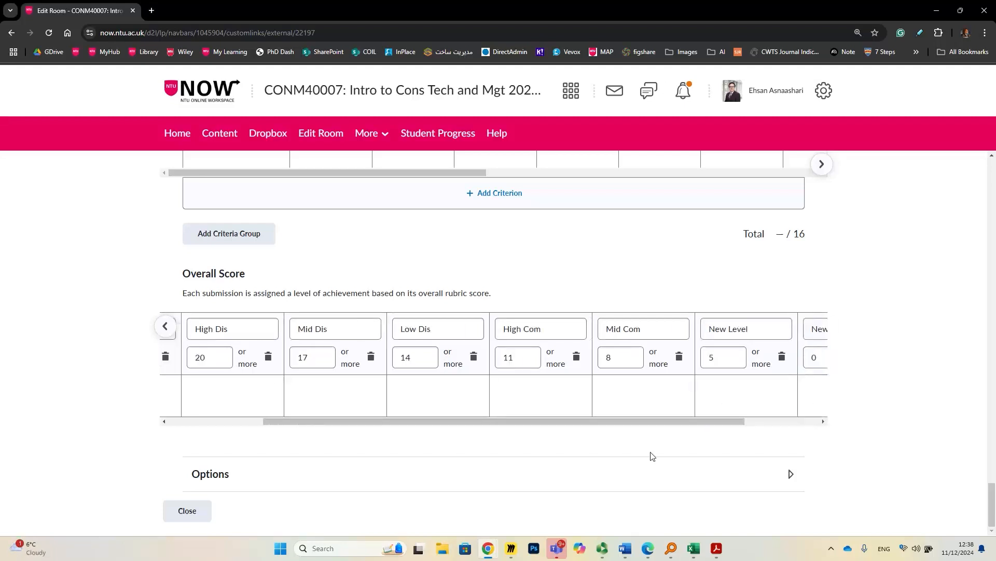
left_click(521, 334)
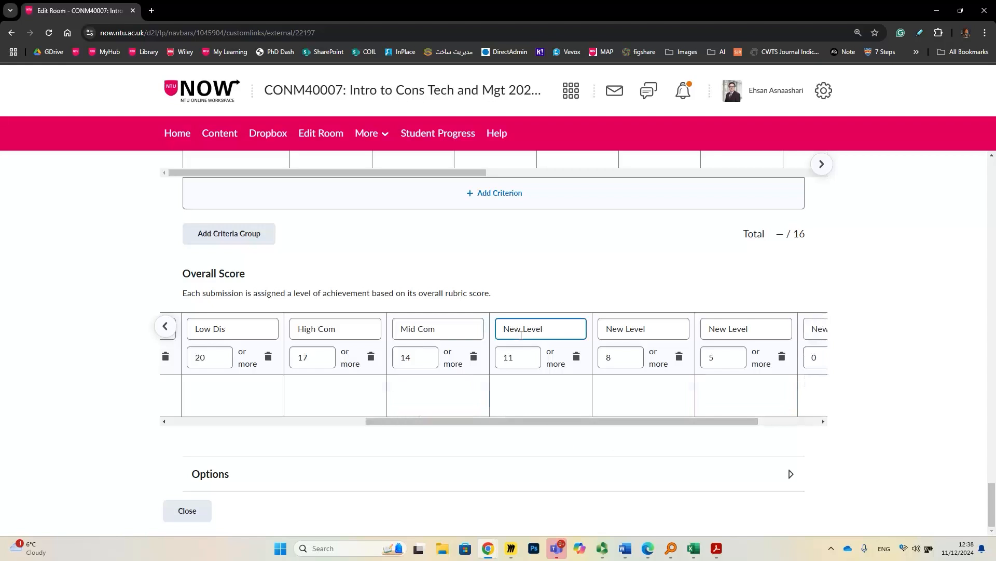
triple_click(533, 329)
type("Low Com")
Step: Name the three new Overall Score levels following Low Com as High Pass, Mid Pass and Low Pass
left_click(643, 329)
triple_click(642, 330)
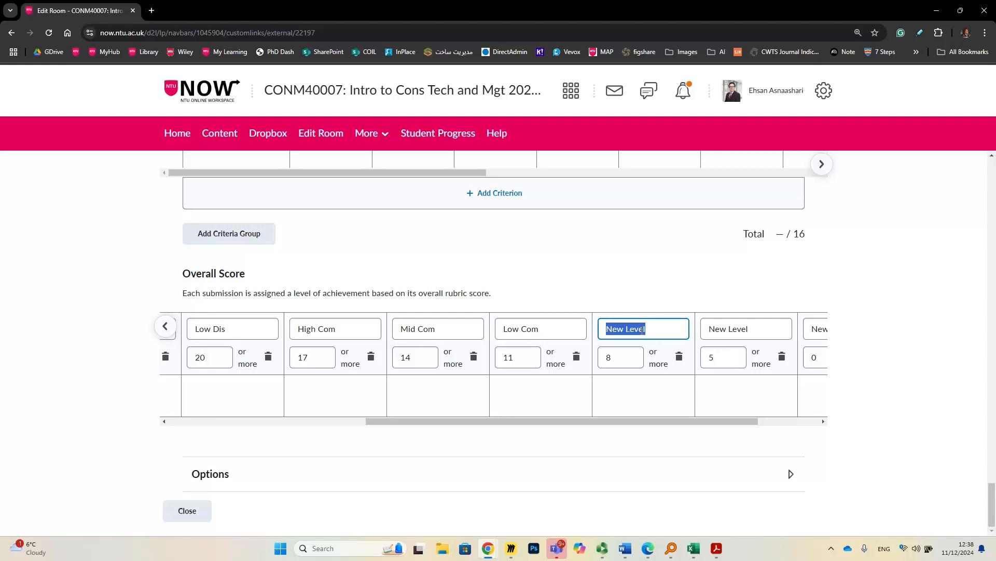
type("High Pass")
left_click(732, 333)
type("Mid Pass")
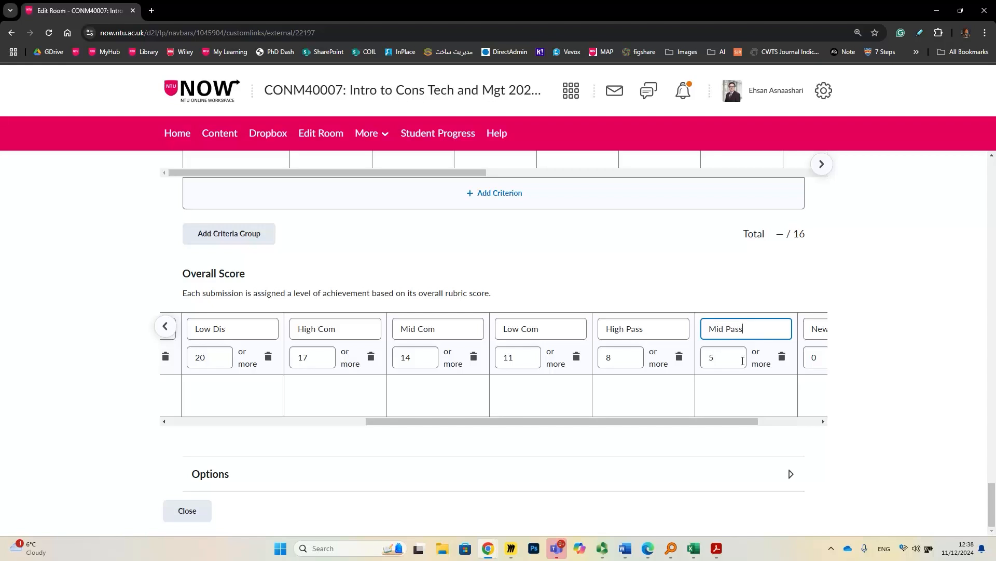
left_click_drag(739, 422, 799, 422)
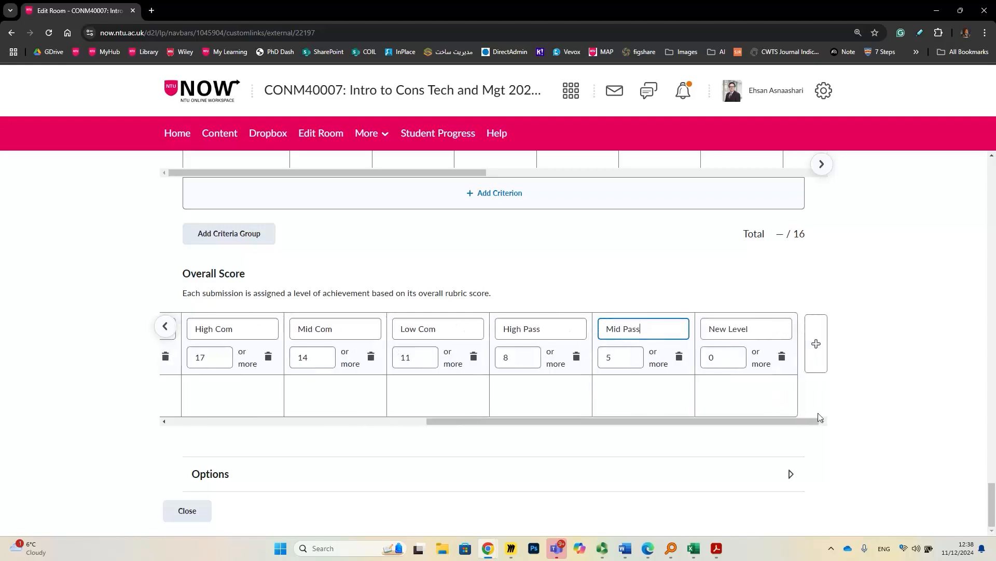
left_click(752, 330)
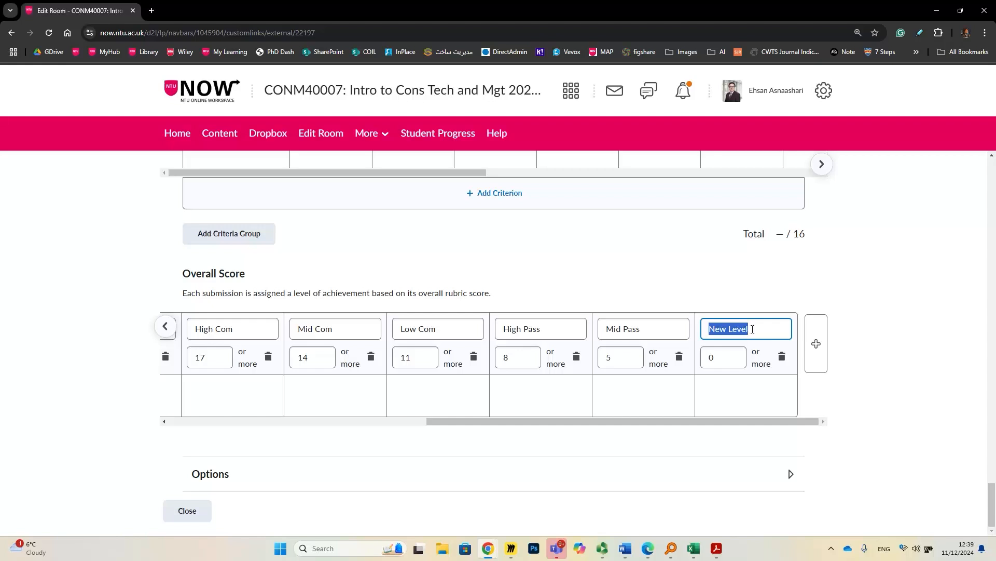
type("Low Pass")
Step: Add four Overall Score levels after Low Pass and name them Marg Fail, Mid Fail, Low Fail and Zero
left_click(817, 344)
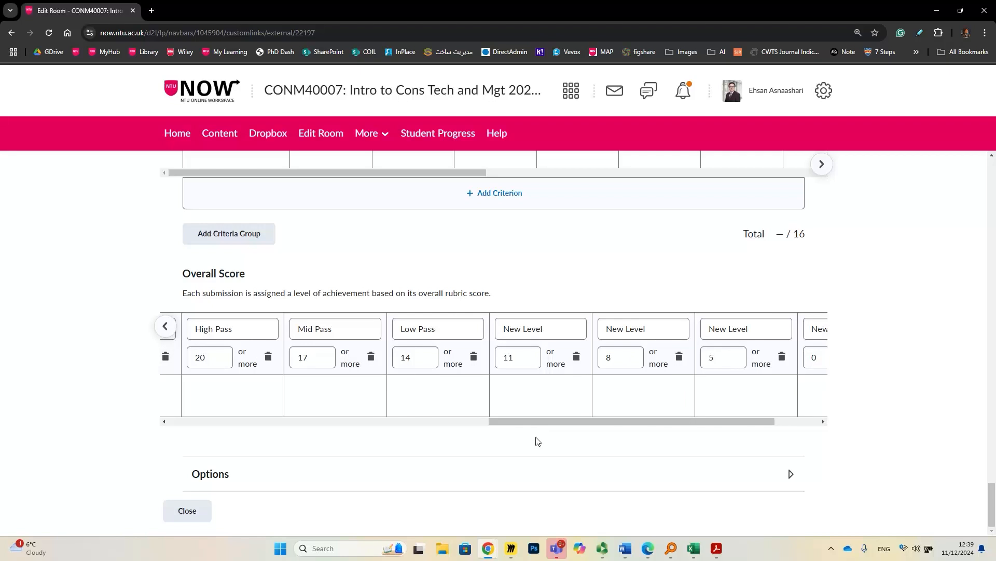
left_click_drag(538, 423, 597, 426)
triple_click(424, 327)
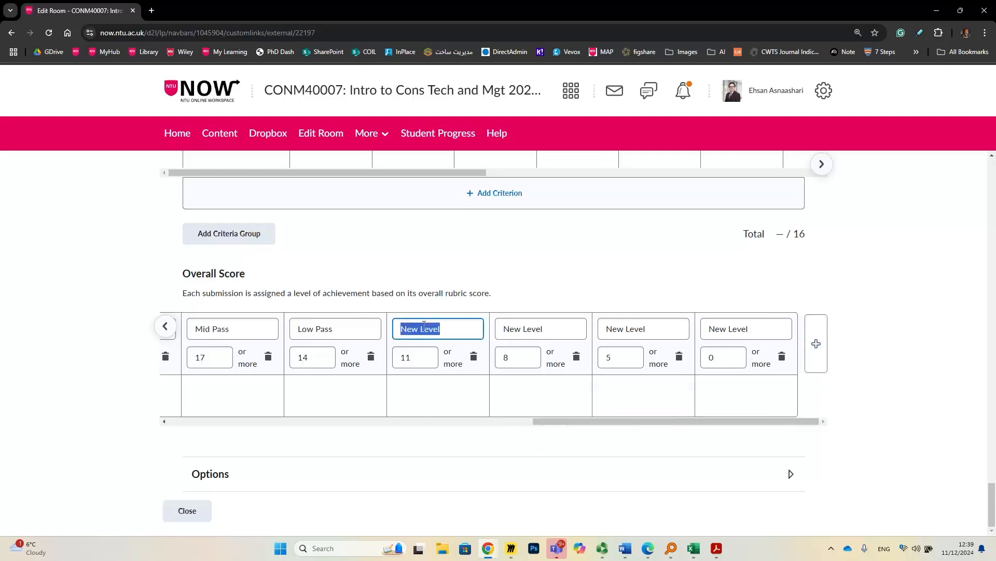
type("Marg Fail")
triple_click(538, 322)
type("Mi")
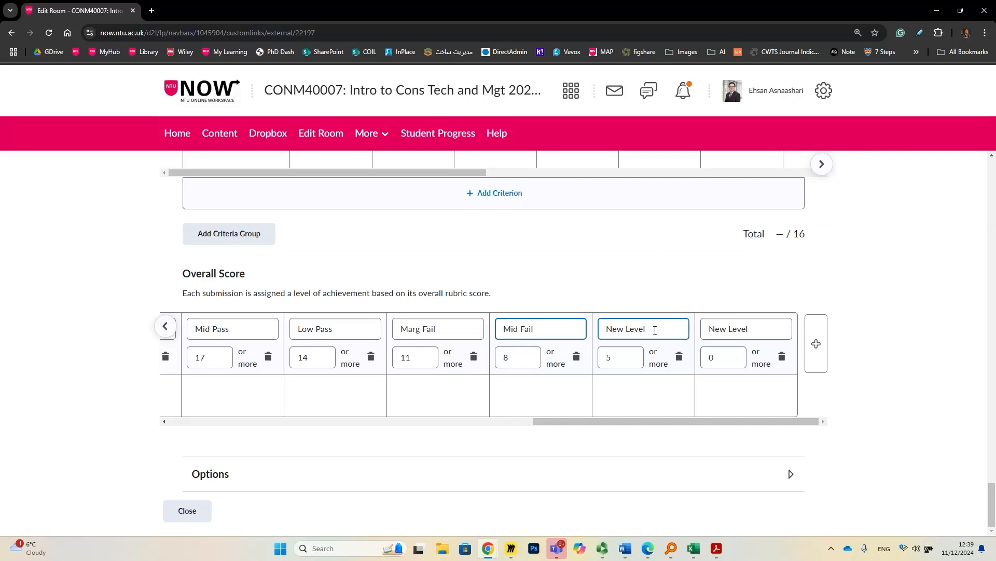
triple_click(655, 330)
type("Low Fail")
triple_click(729, 334)
type("Zero")
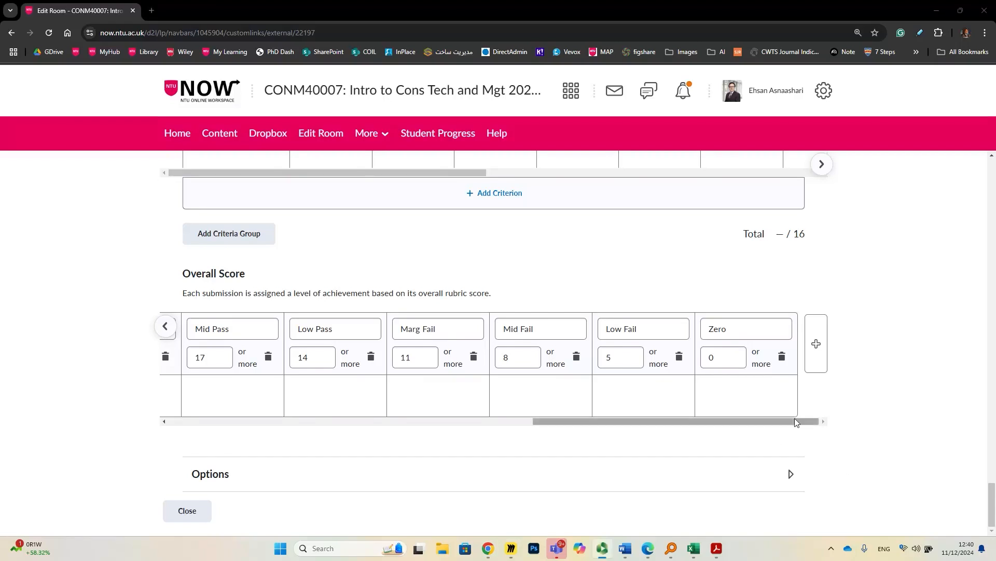
Step: Switch to the Miro board and examine the grade point ranges in the undergraduate and level 7 tables, then return to the rubric
left_click_drag(700, 421, 336, 421)
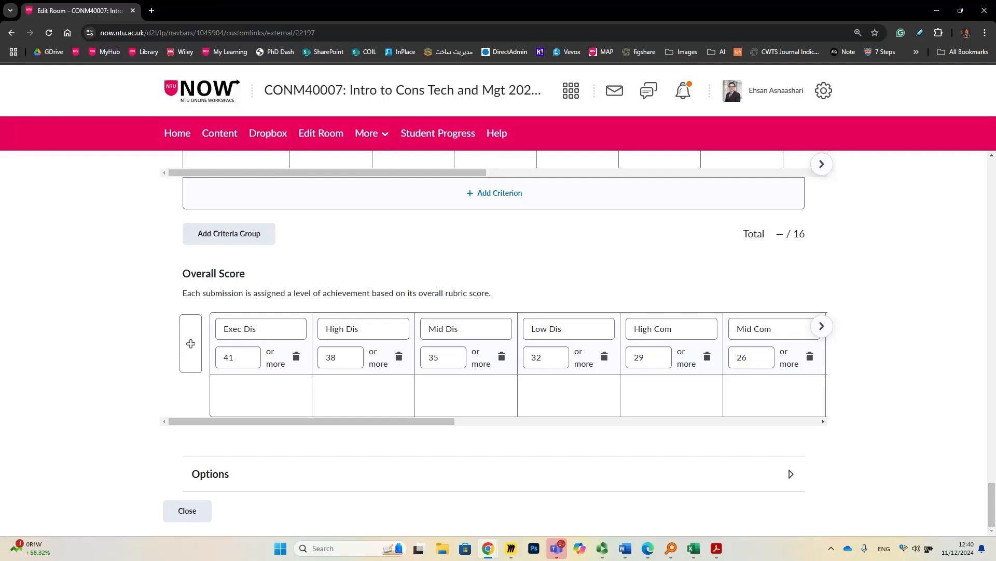
left_click_drag(0, 62, 367, 120)
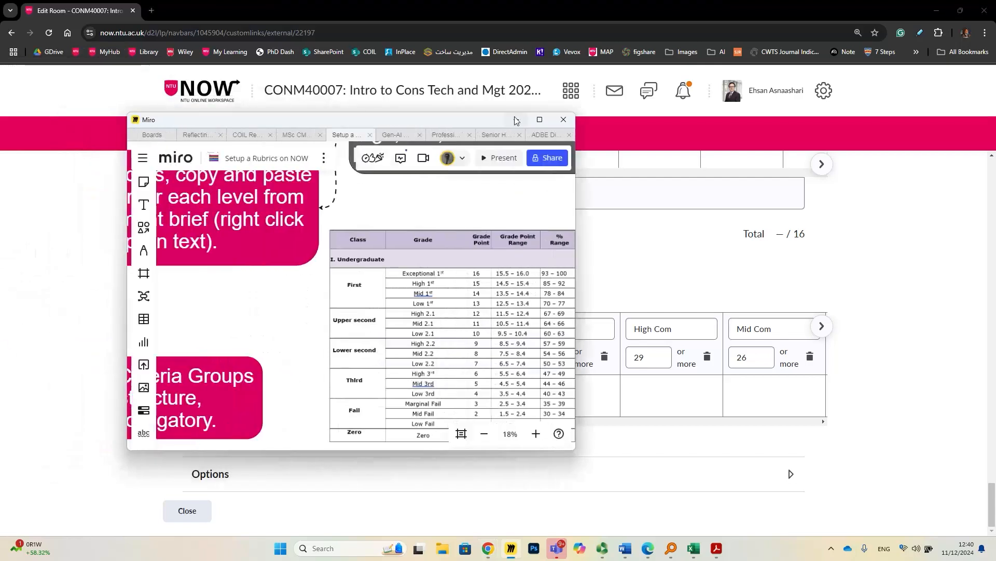
left_click(534, 119)
left_click_drag(462, 323, 533, 343)
scroll(363, 203, "up", 5)
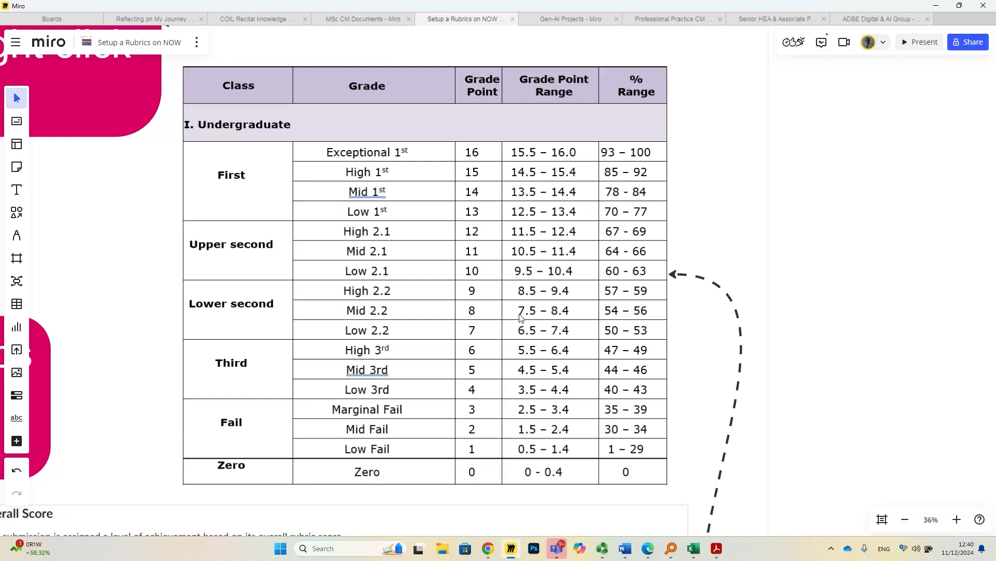
scroll(521, 317, "down", 6)
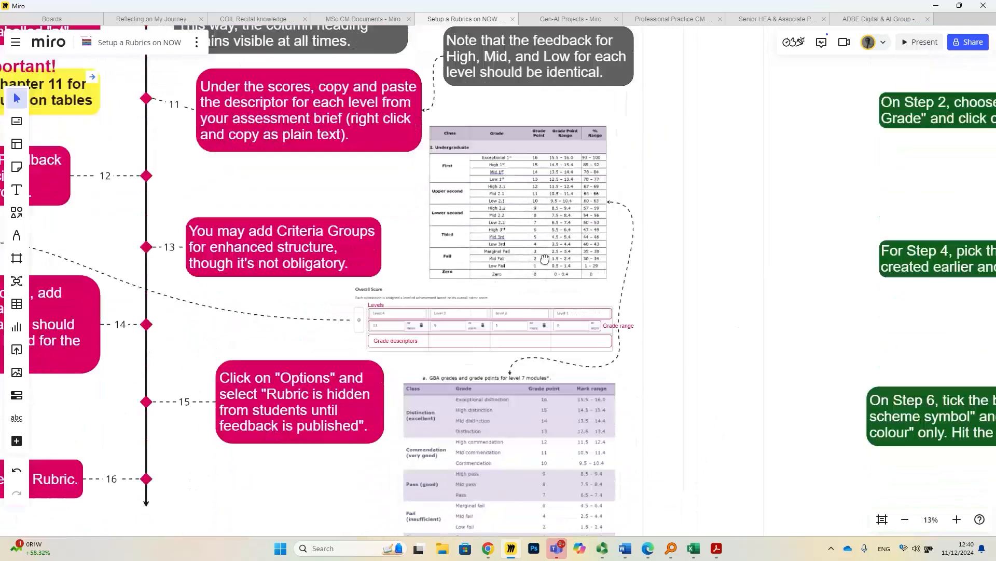
scroll(545, 270, "down", 3)
scroll(547, 364, "up", 5)
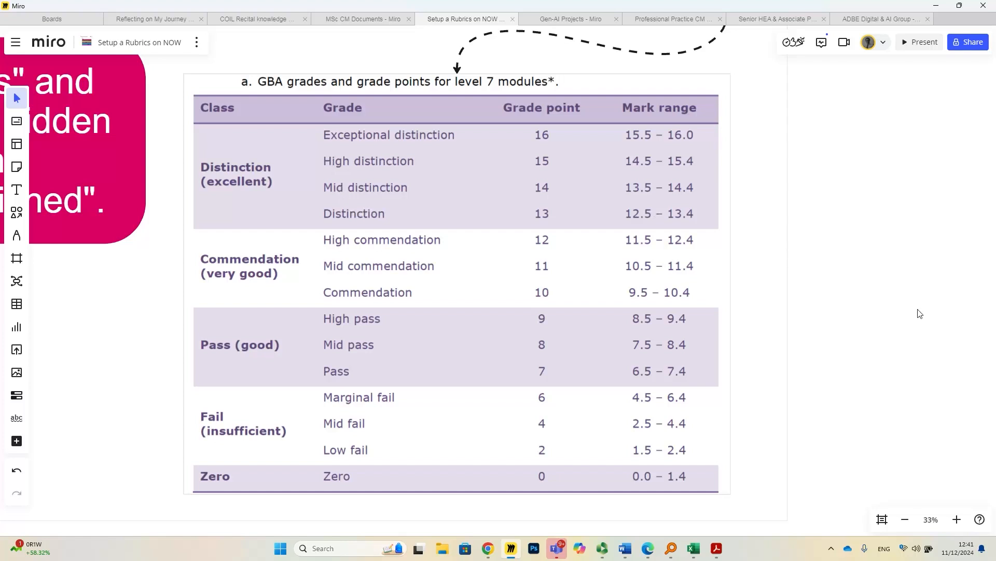
double_click(750, 9)
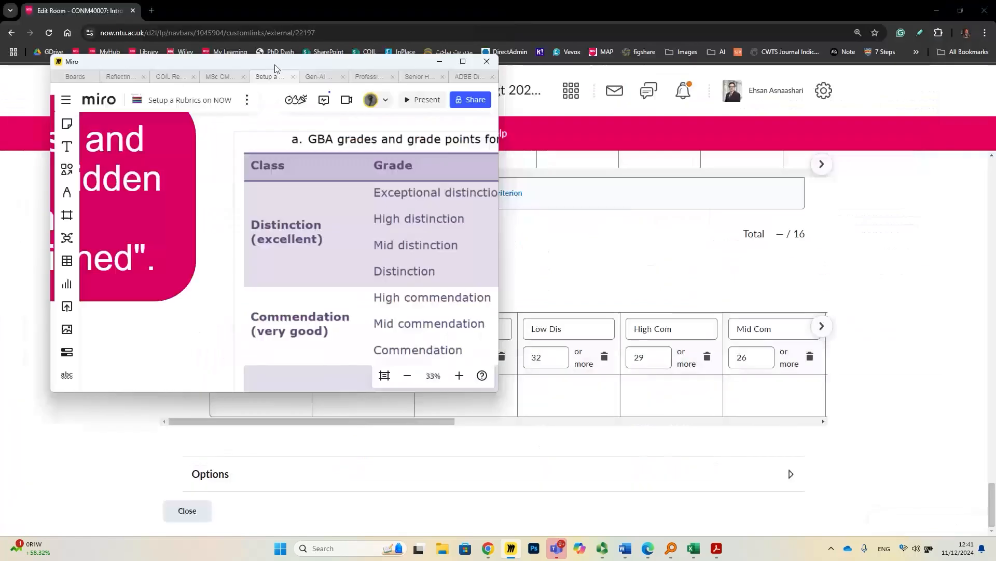
left_click_drag(277, 69, 0, 161)
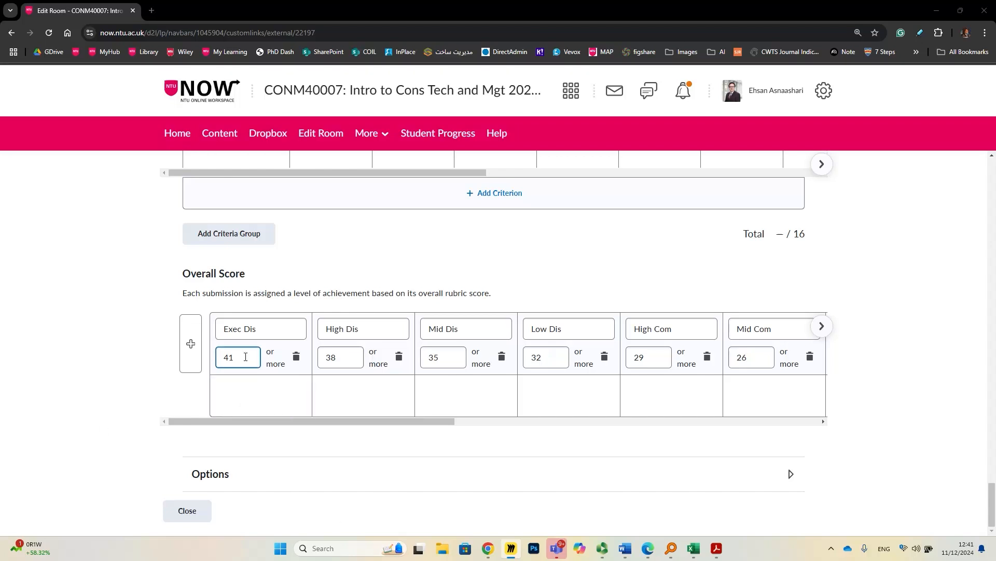
Step: Set the minimum score of the Exec Dis level in the Overall Score section to 15.5
double_click(245, 356)
type("1")
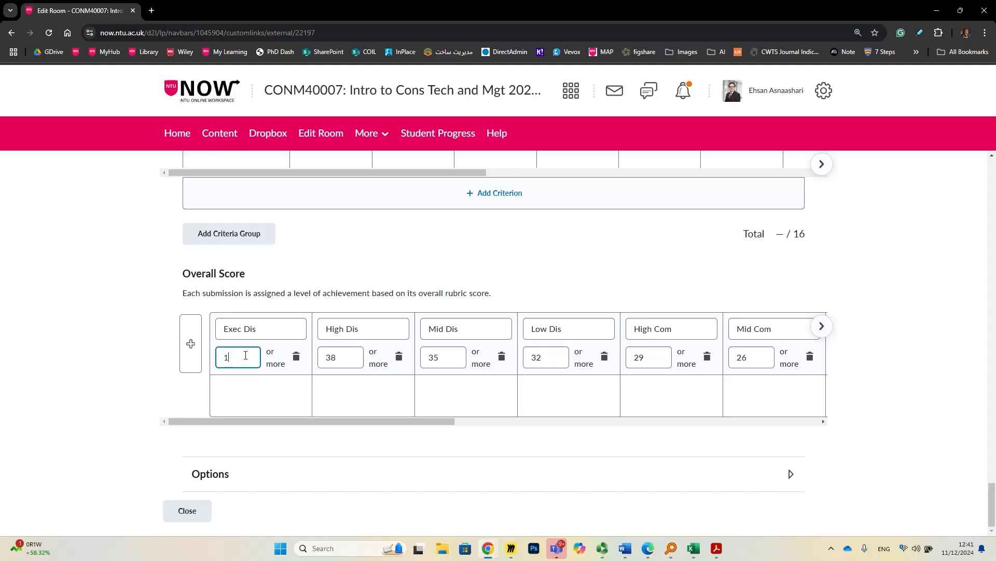
type("5.5")
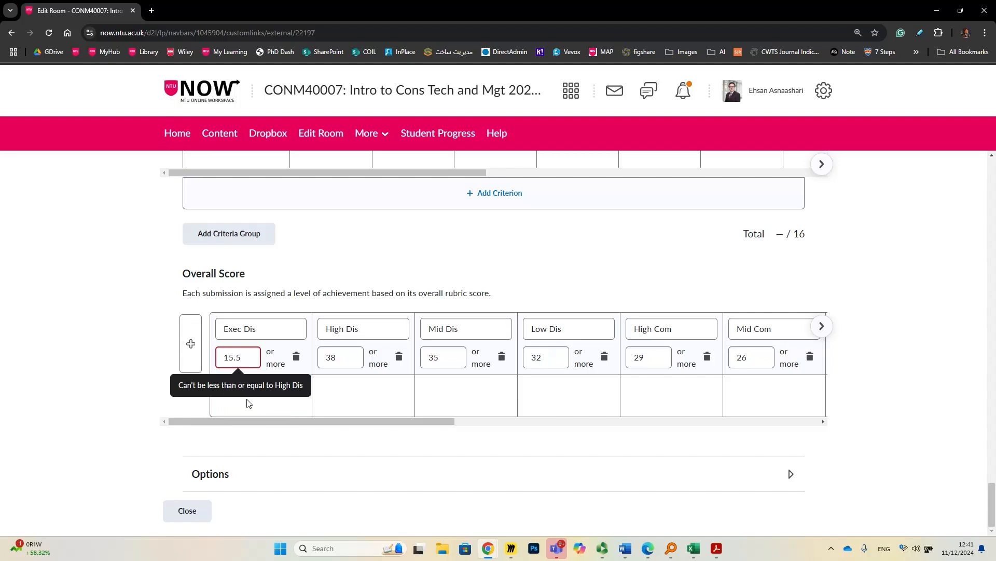
left_click(344, 360)
left_click(237, 334)
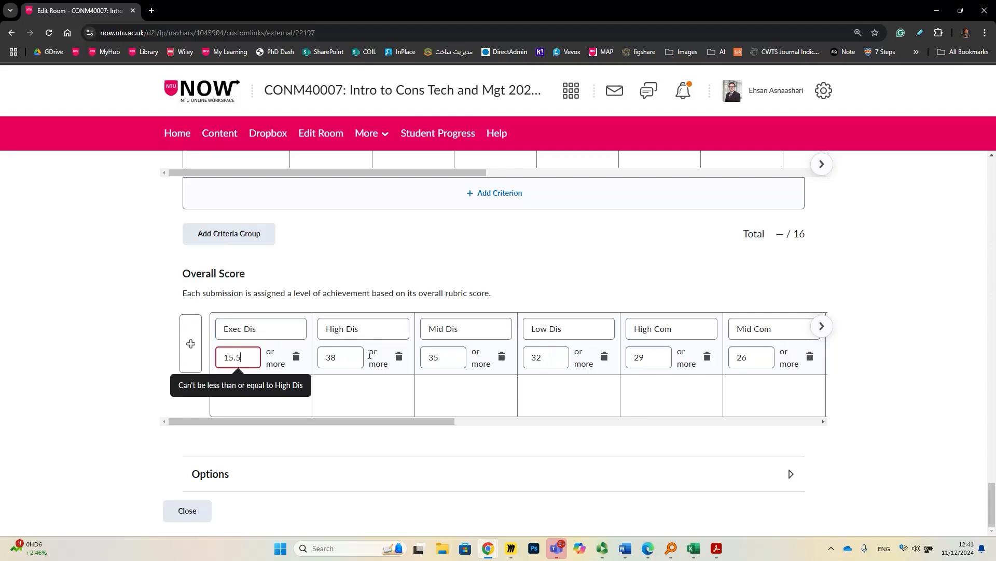
Step: Set the minimum scores in the Overall Score section to 14.5 for High Dis and 13.5 for Mid Dis
left_click(351, 357)
double_click(353, 358)
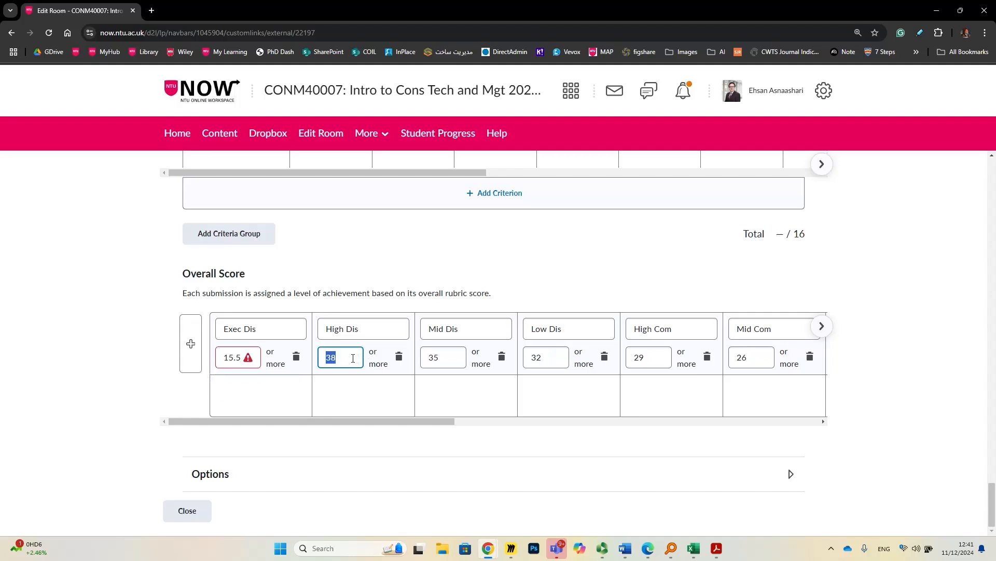
type("14.5")
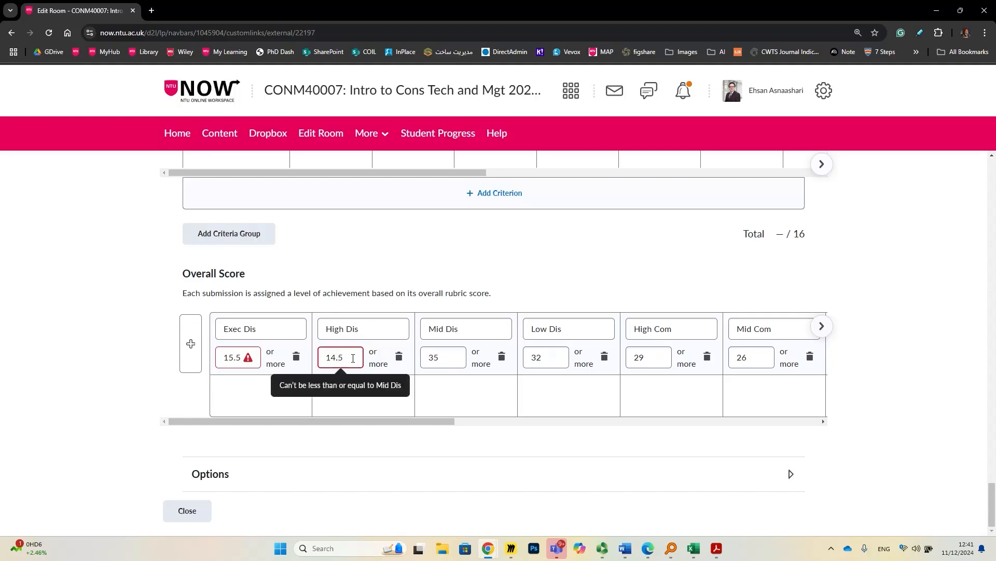
double_click(435, 358)
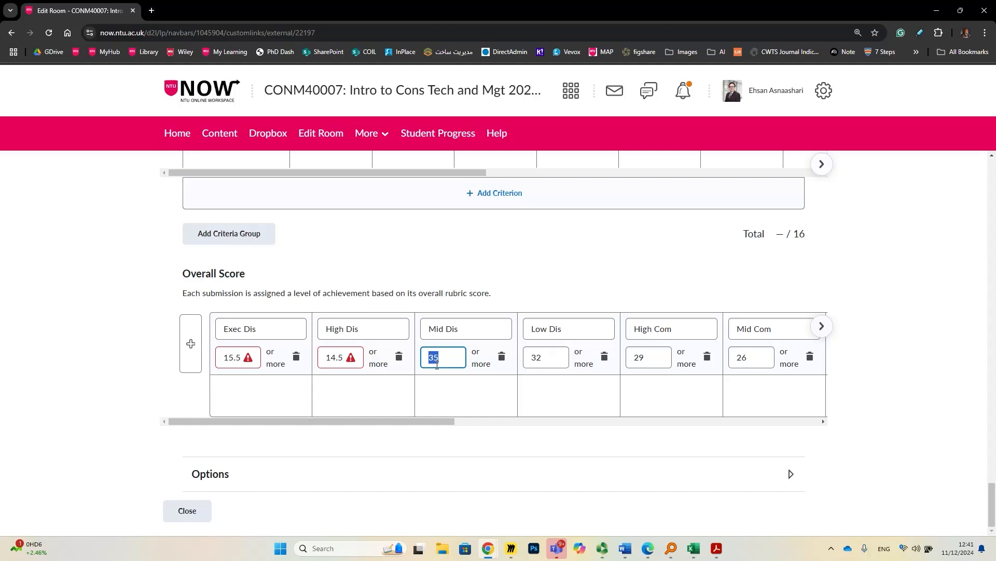
type("13.5")
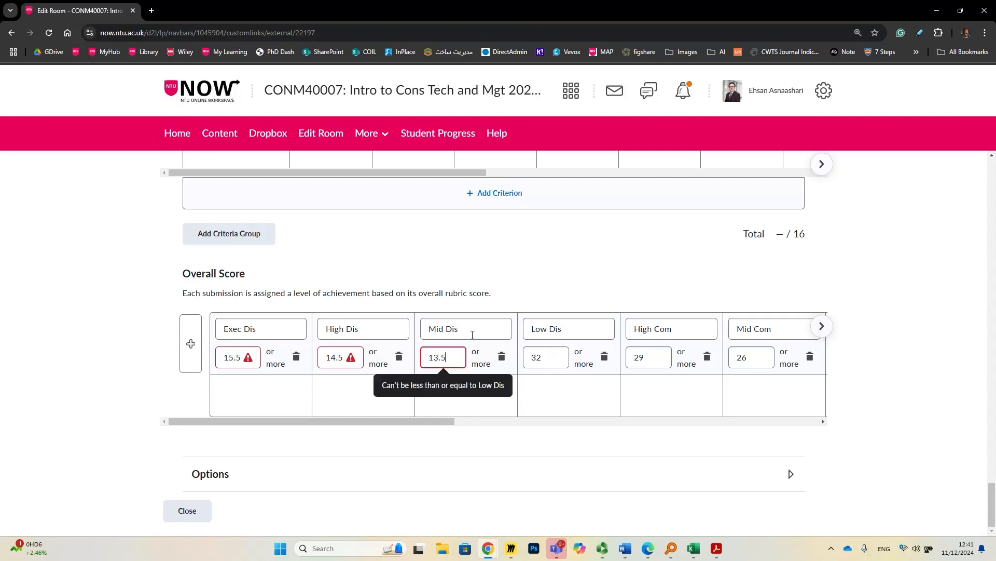
Step: Set the Overall Score minimums to 12.5 for the Low Dis level and 11.5 for the High Com level
left_click(550, 356)
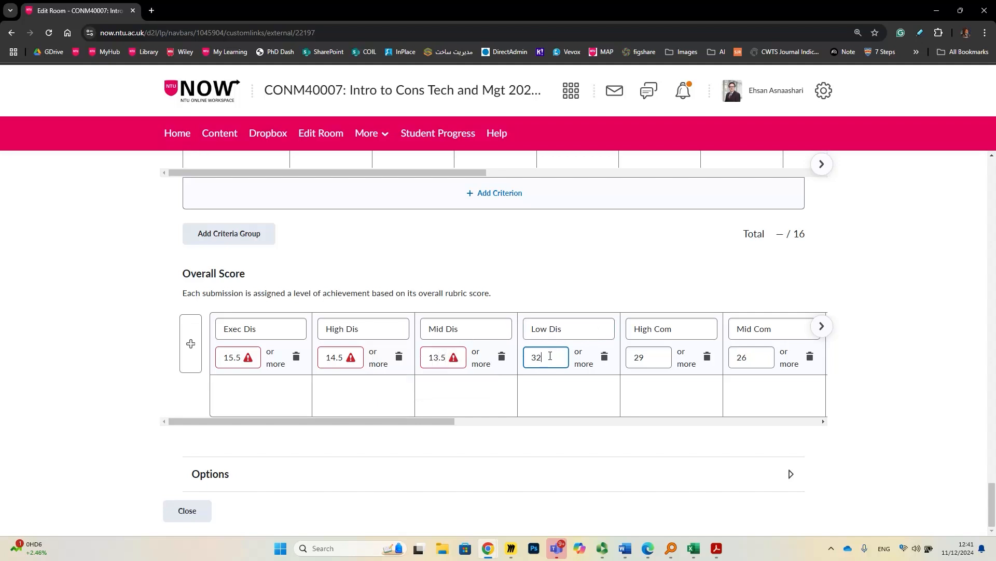
double_click(550, 356)
type("12.5")
left_click(644, 355)
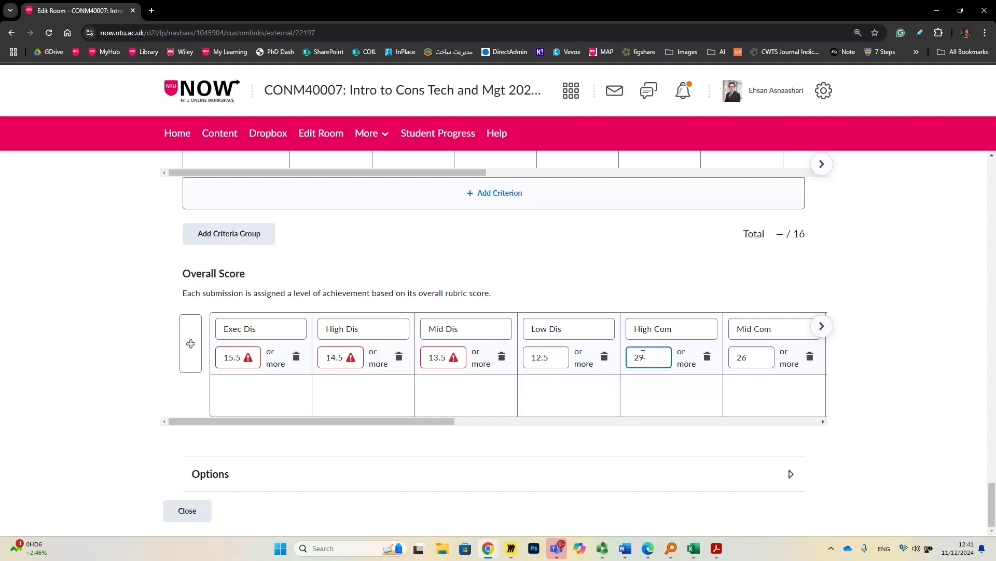
double_click(644, 355)
type("11.")
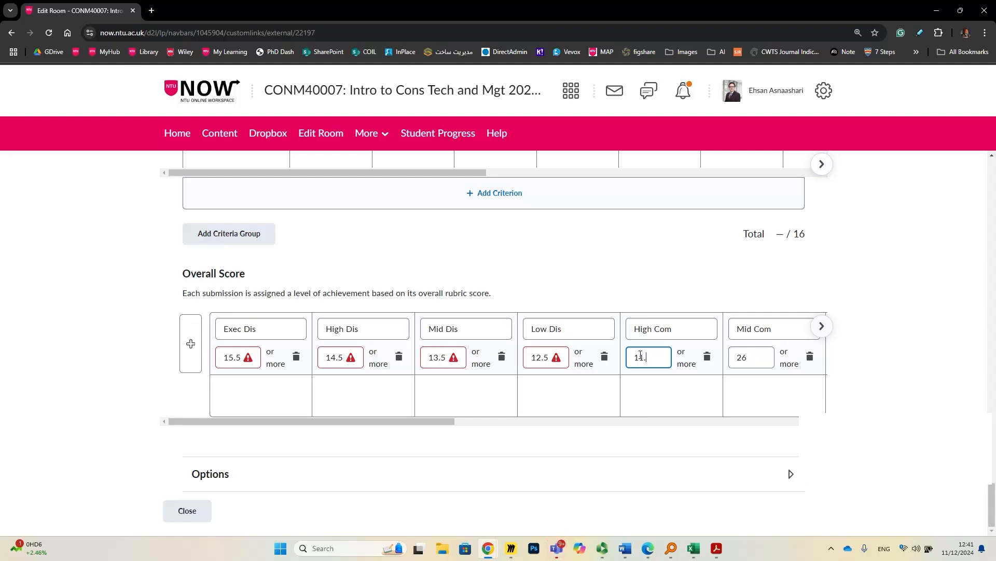
type("5")
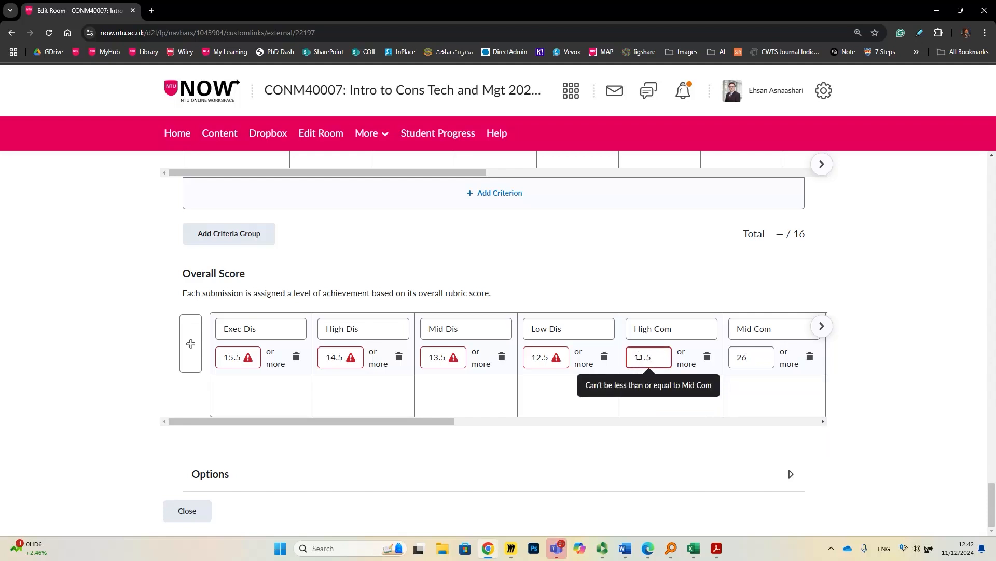
left_click(653, 334)
Step: Set the Overall Score minimums to 10.5 for the Mid Com level and 9.5 for the Low Com level
left_click(827, 327)
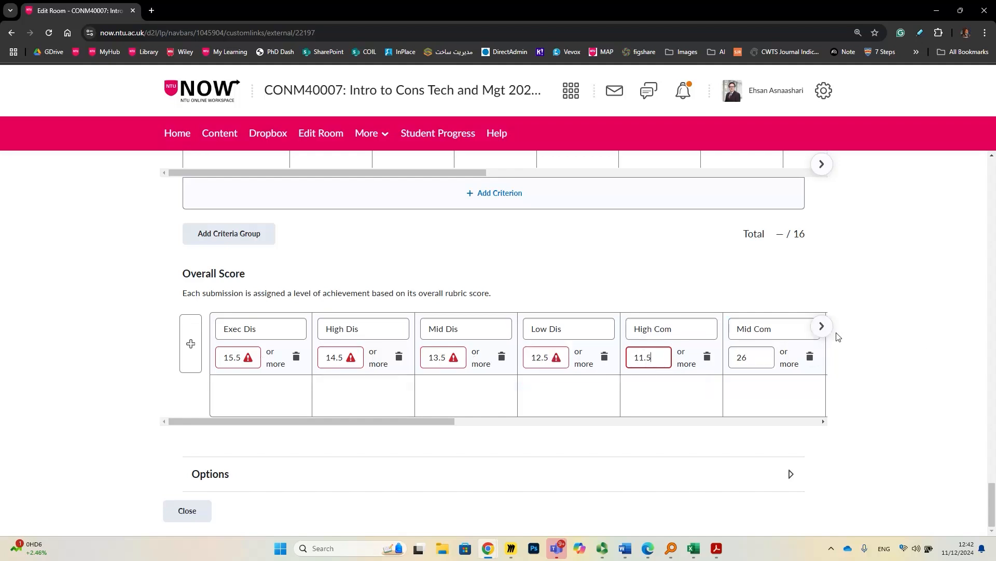
left_click(822, 326)
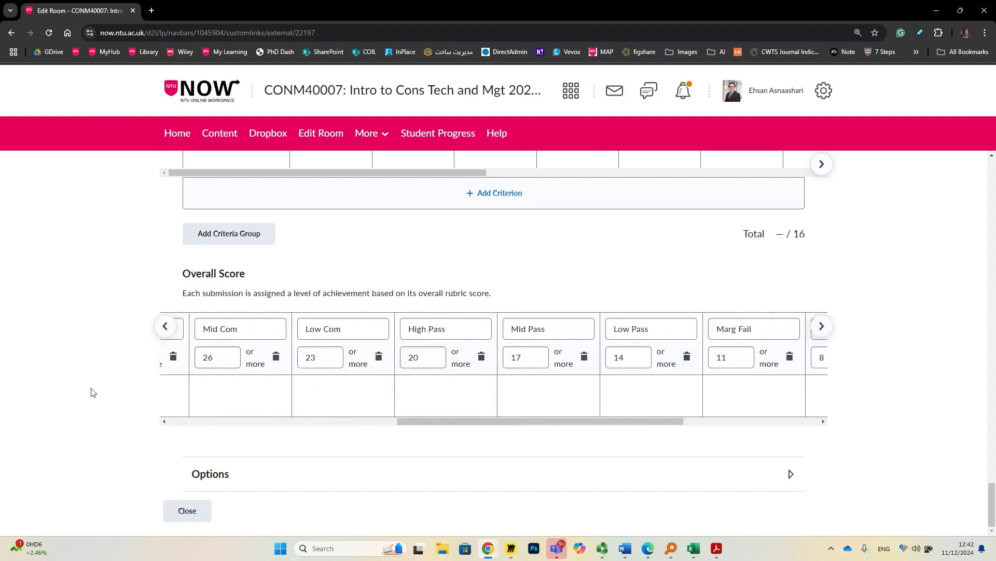
left_click(229, 356)
double_click(229, 356)
type("10.5")
double_click(322, 357)
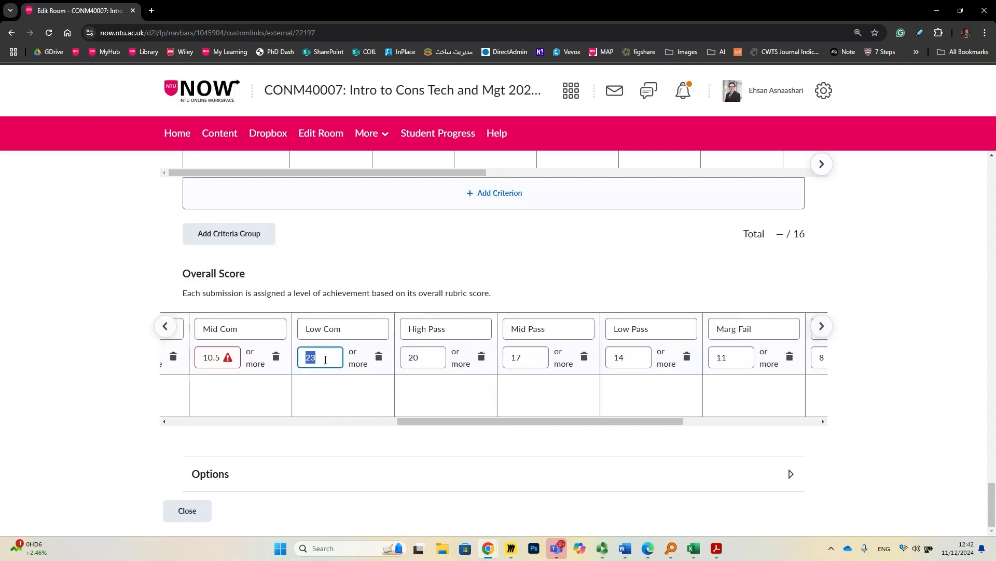
type("9.5")
Step: Set the minimum scores of the three pass levels to 8.5 for High Pass, 7.5 for Mid Pass and 6.5 for Low Pass
left_click(430, 357)
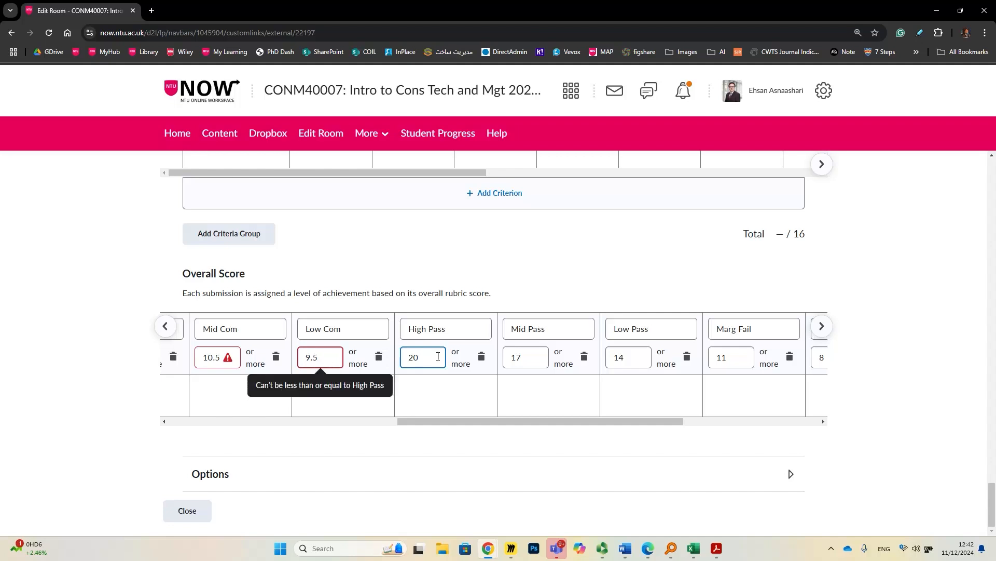
double_click(438, 356)
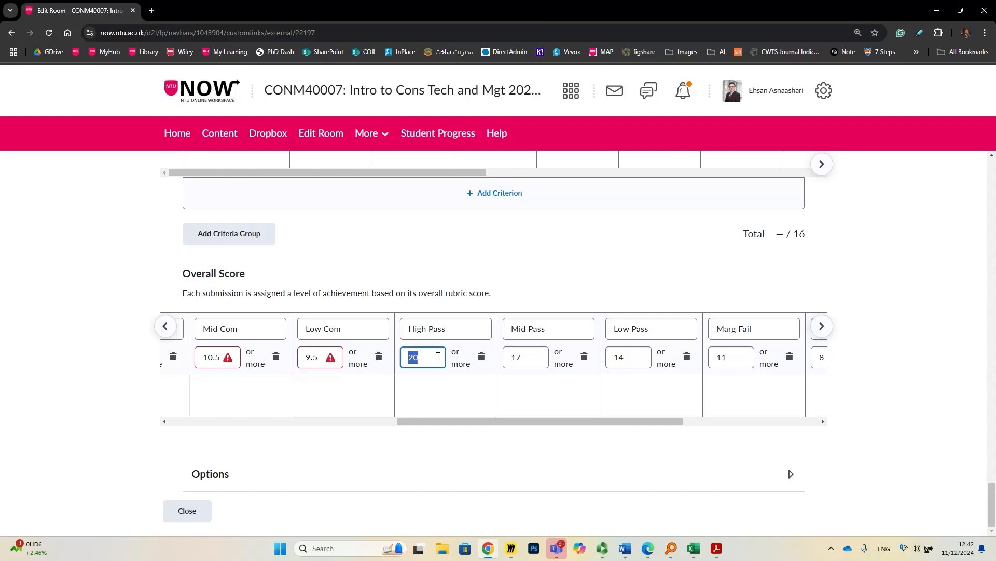
type("8.5")
left_click(517, 354)
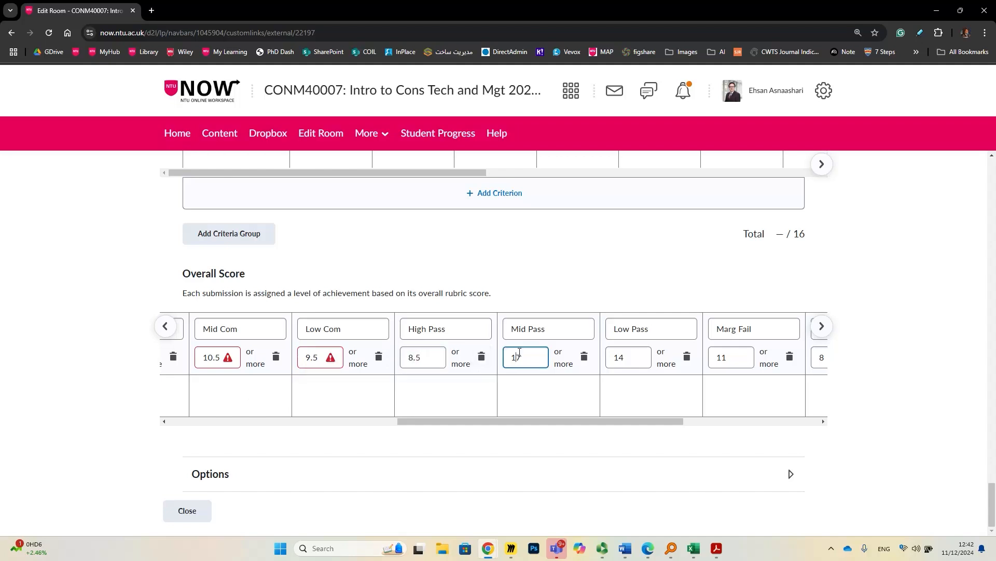
double_click(517, 353)
type("7.5")
double_click(644, 351)
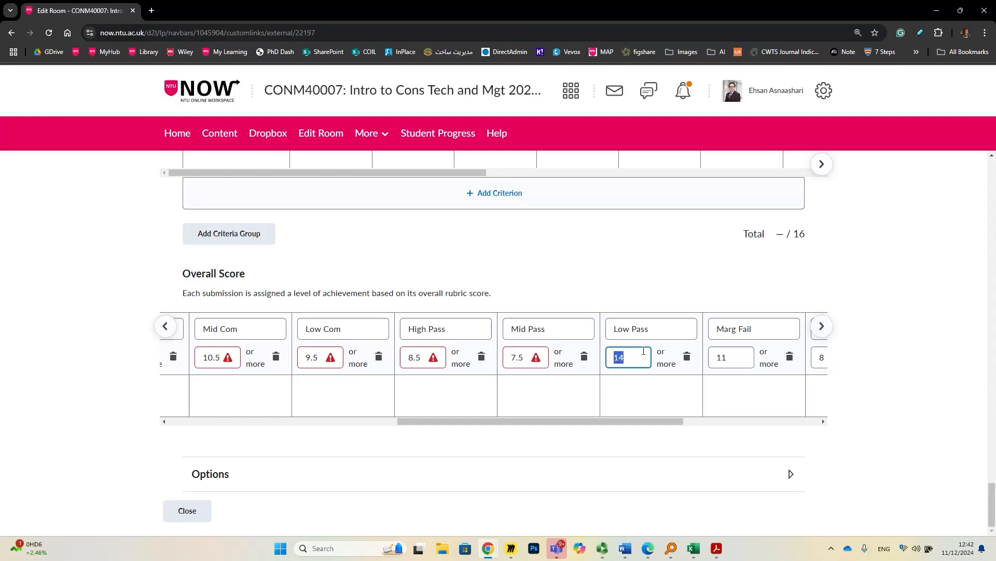
type("6.5")
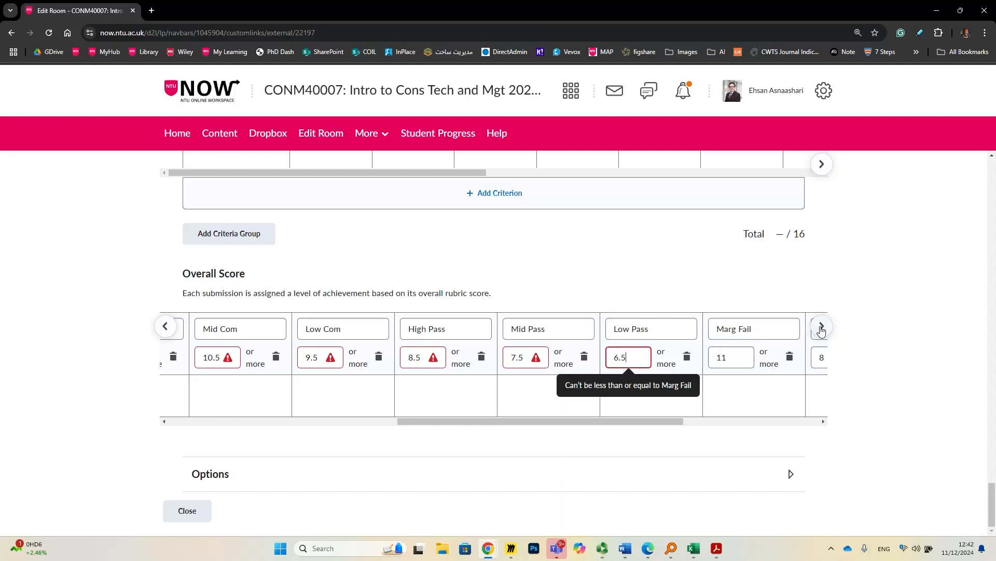
Step: Set the Overall Score minimums to 4.5 for the Marg Fail level and 2.5 for the Mid Fail level
left_click(822, 326)
left_click(436, 358)
double_click(435, 358)
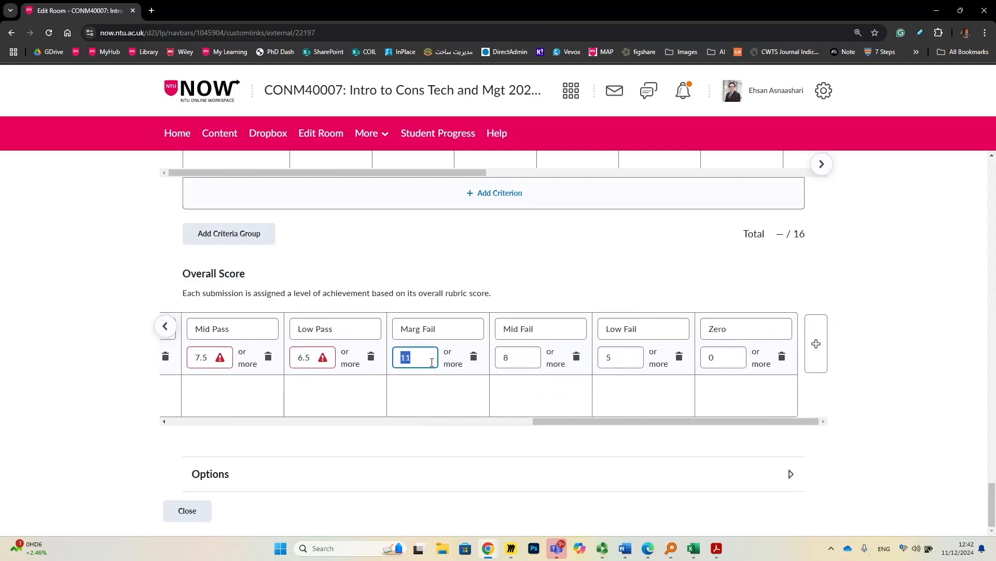
type("4.5")
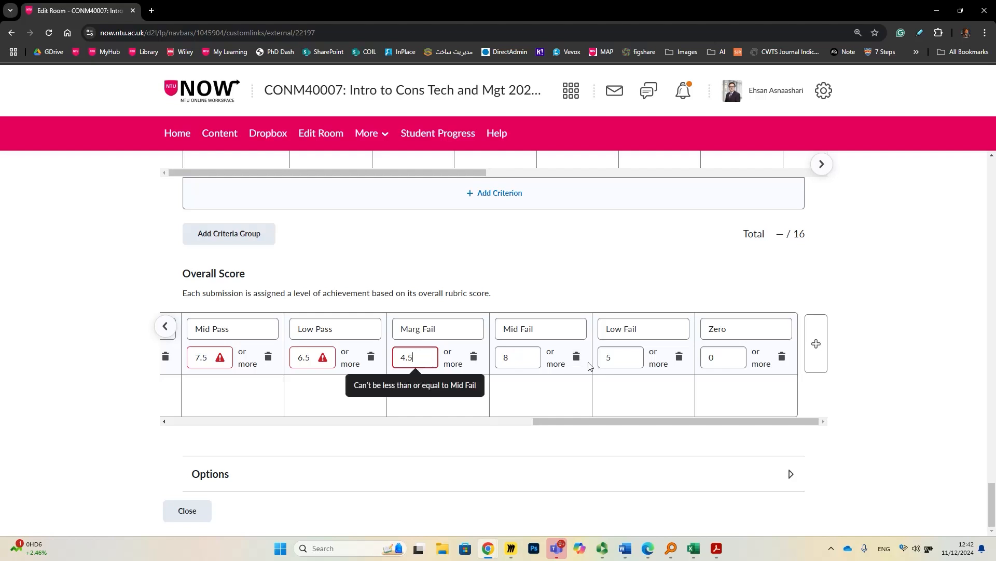
left_click(519, 358)
double_click(520, 358)
type("2.5")
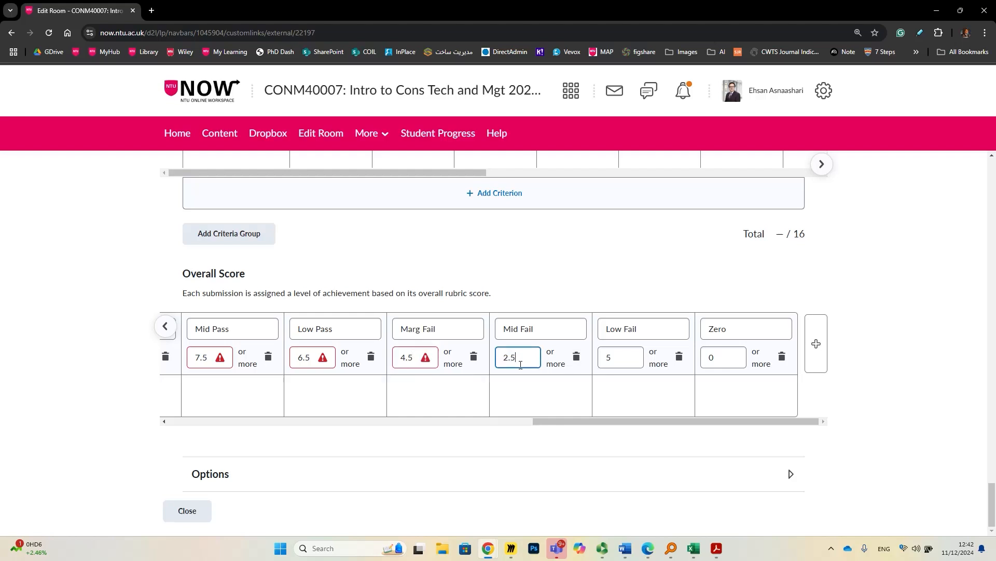
Step: Set the minimum score of the Low Fail level to 1.5 and check the thresholds across the Overall Score levels
left_click(640, 356)
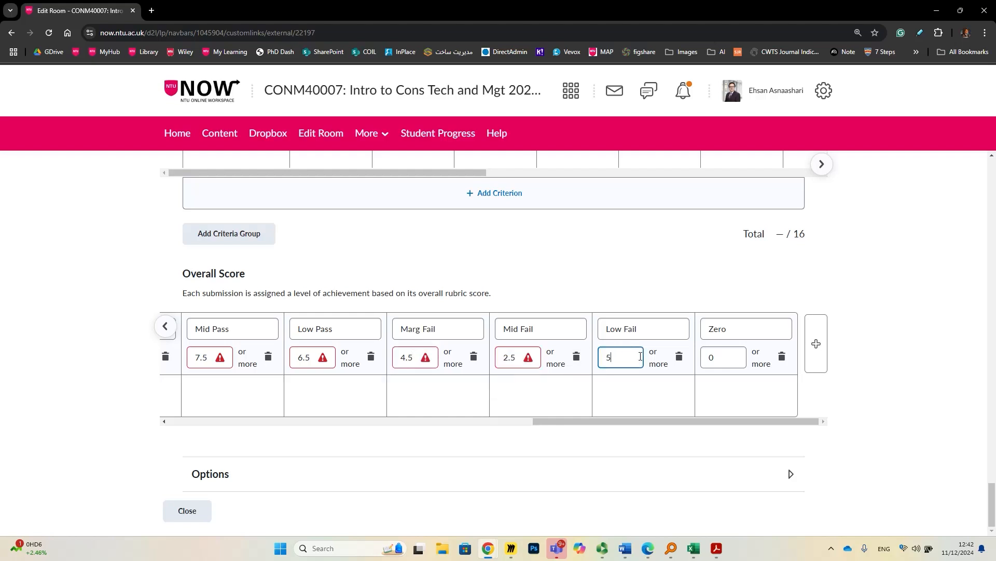
type("1.5")
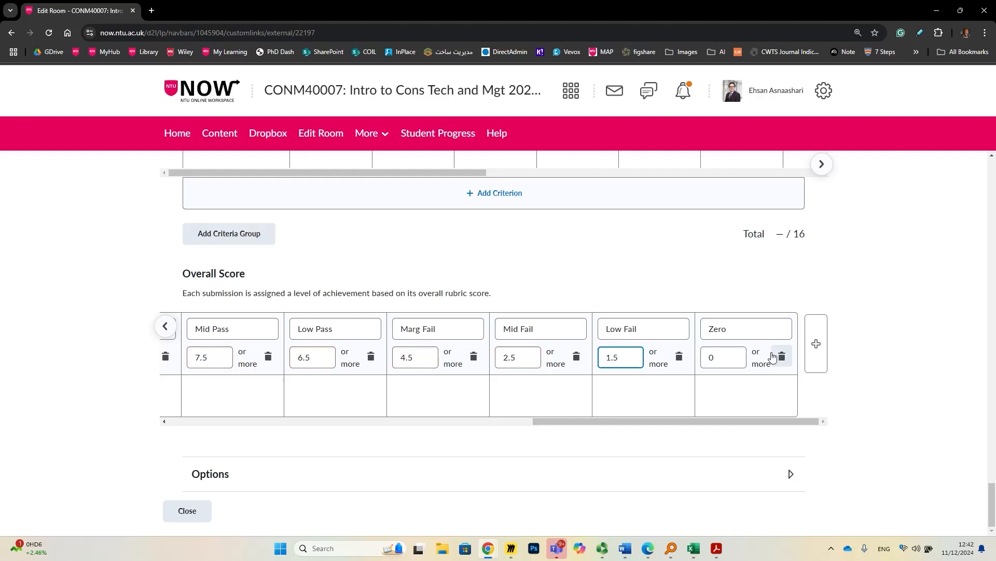
left_click(714, 364)
left_click(874, 373)
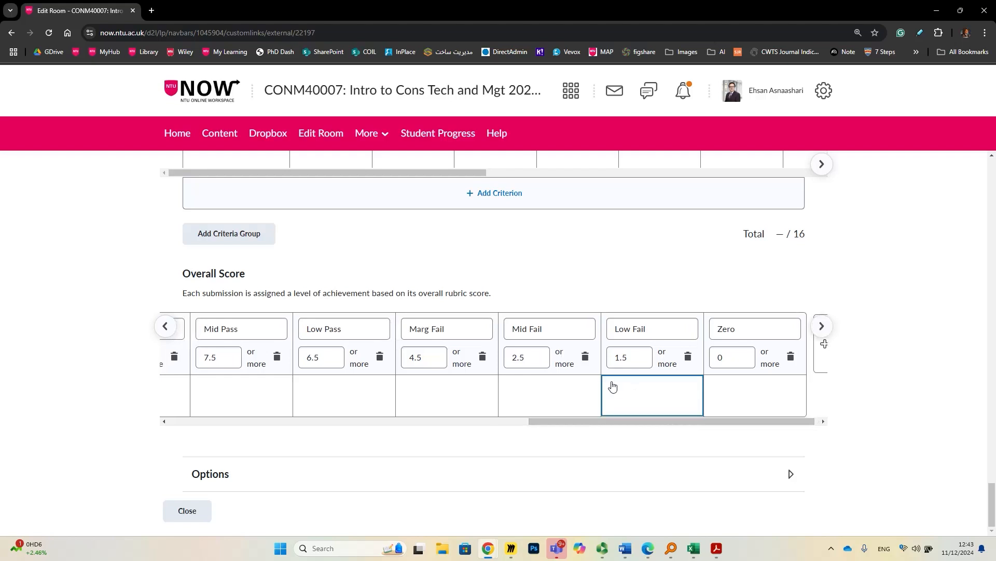
left_click_drag(687, 421, 282, 427)
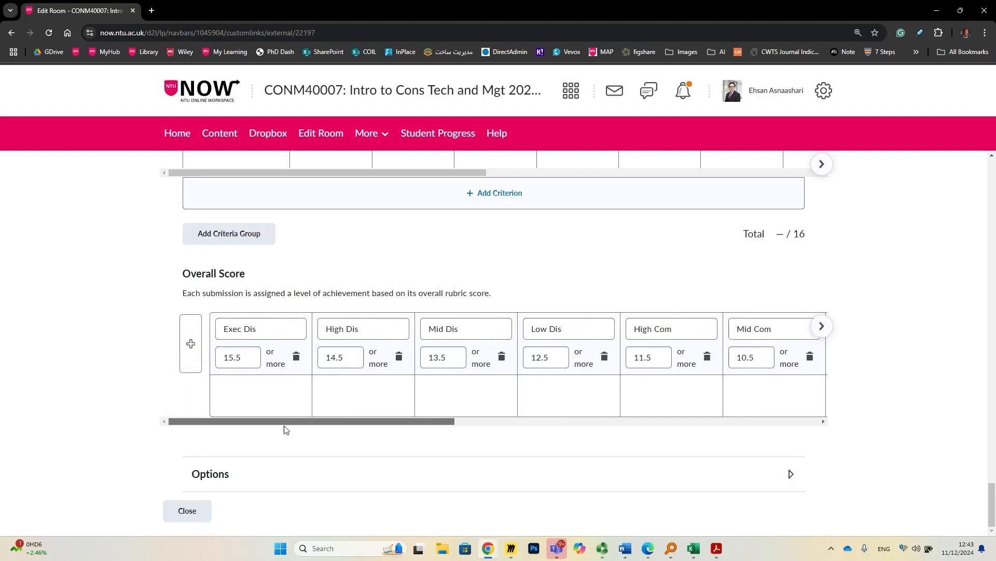
left_click(232, 360)
left_click(569, 358)
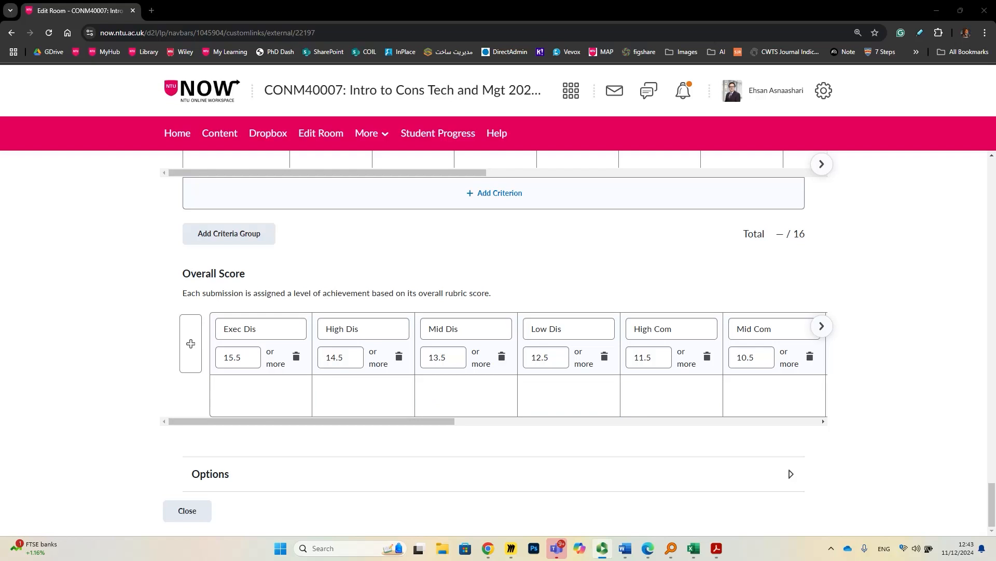
Step: Switch to the assessment brief in Word and copy the Exceptional Dist. general characteristics from the Generic level descriptors Level 7 table
key("alt+Tab")
left_click_drag(0, 182, 393, 190)
left_click(492, 191)
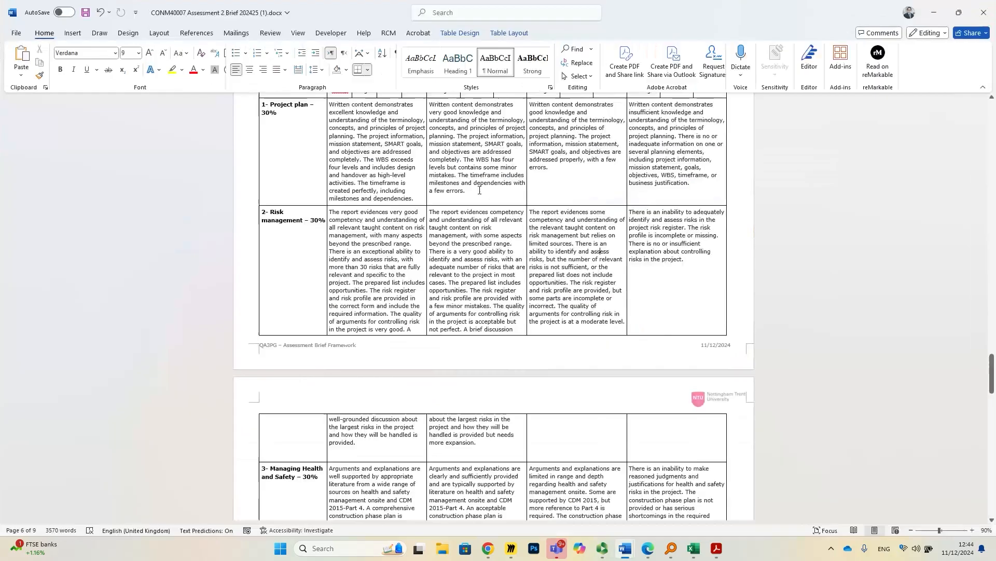
scroll(479, 191, "down", 5)
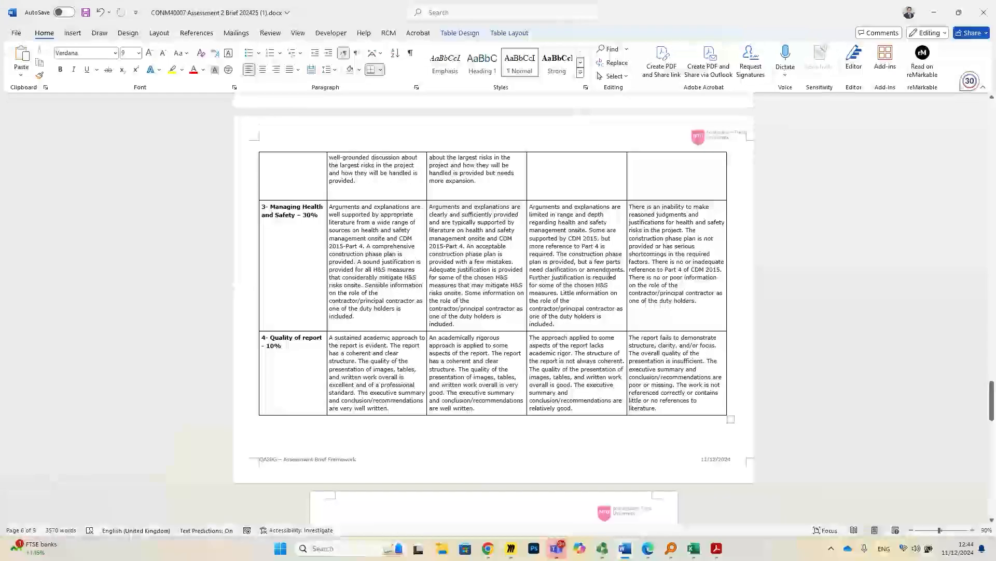
scroll(611, 276, "down", 3)
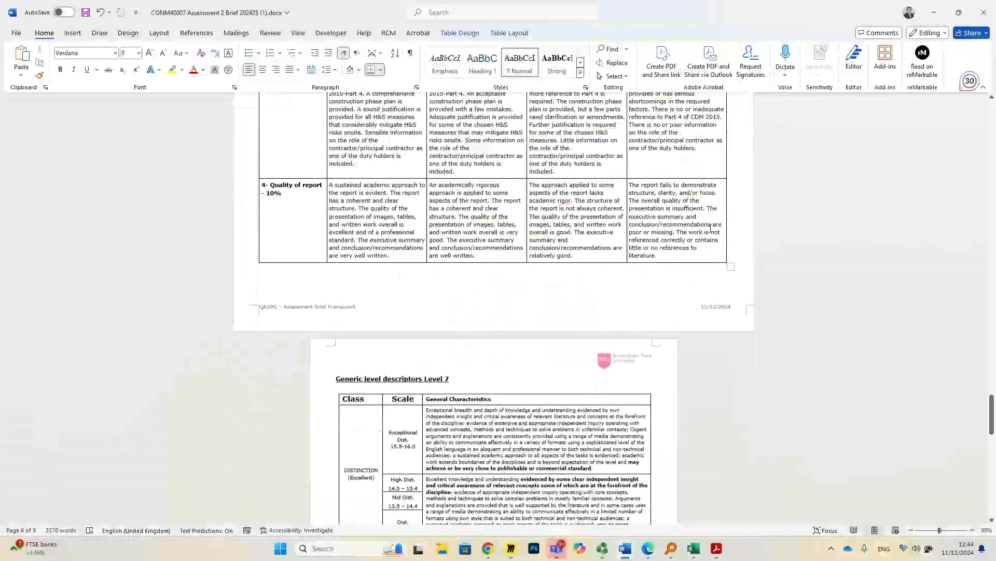
scroll(711, 228, "down", 3)
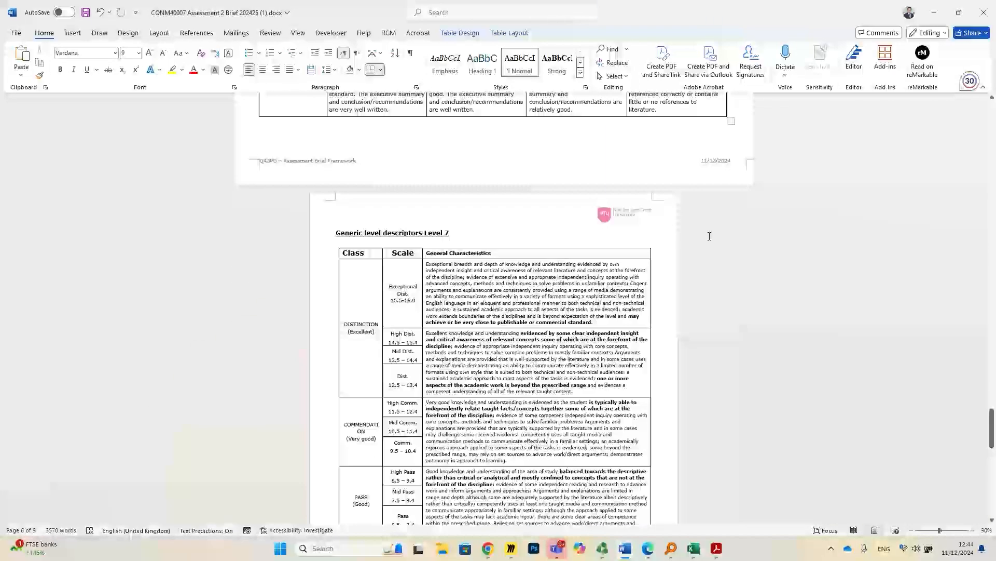
scroll(710, 237, "down", 2)
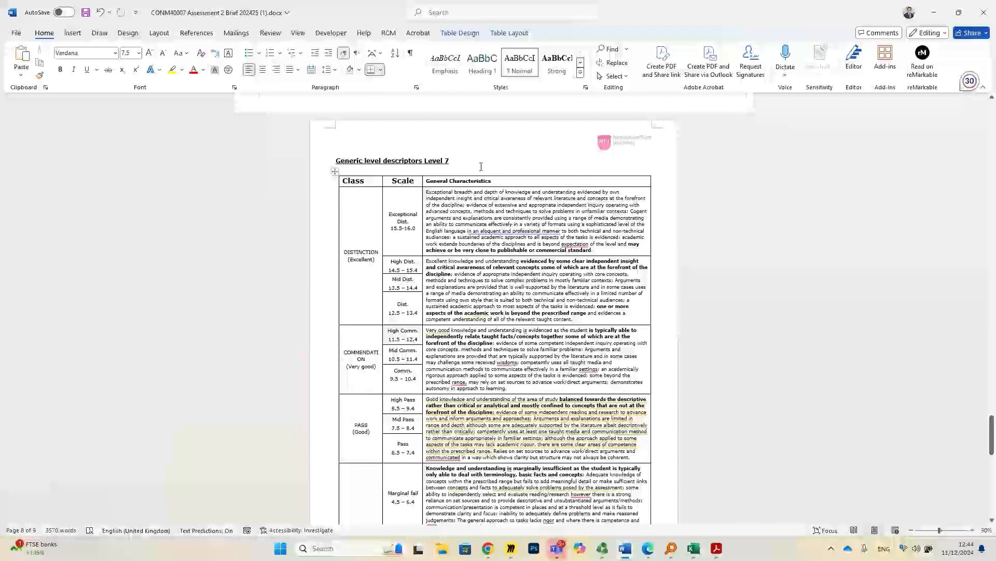
left_click(526, 189)
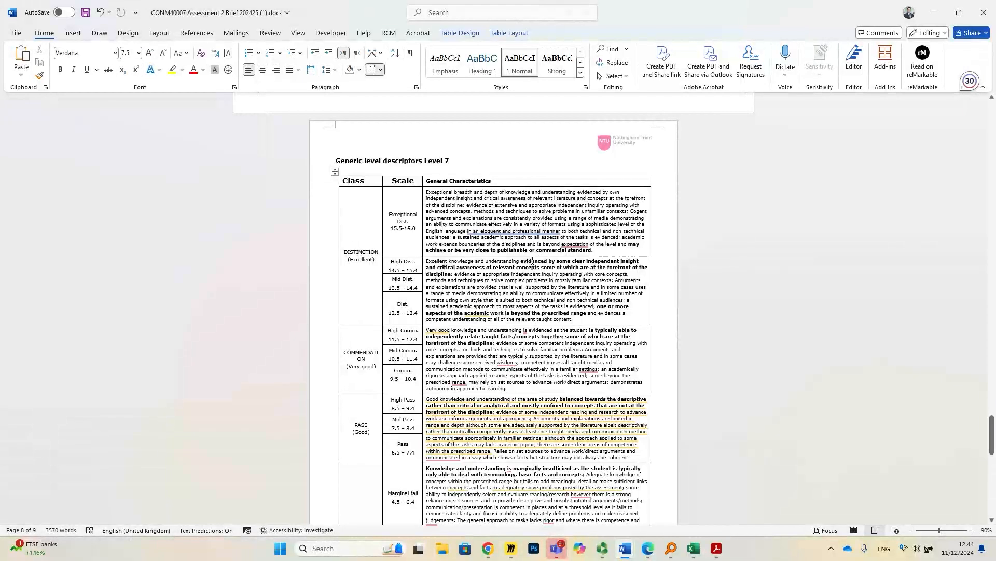
scroll(532, 260, "down", 3)
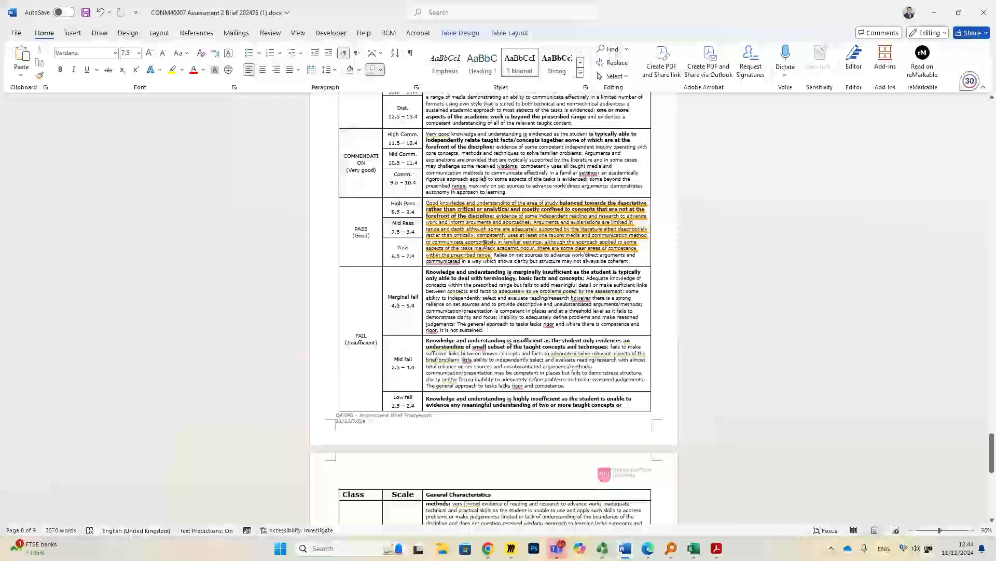
scroll(485, 244, "down", 2)
scroll(485, 244, "up", 5)
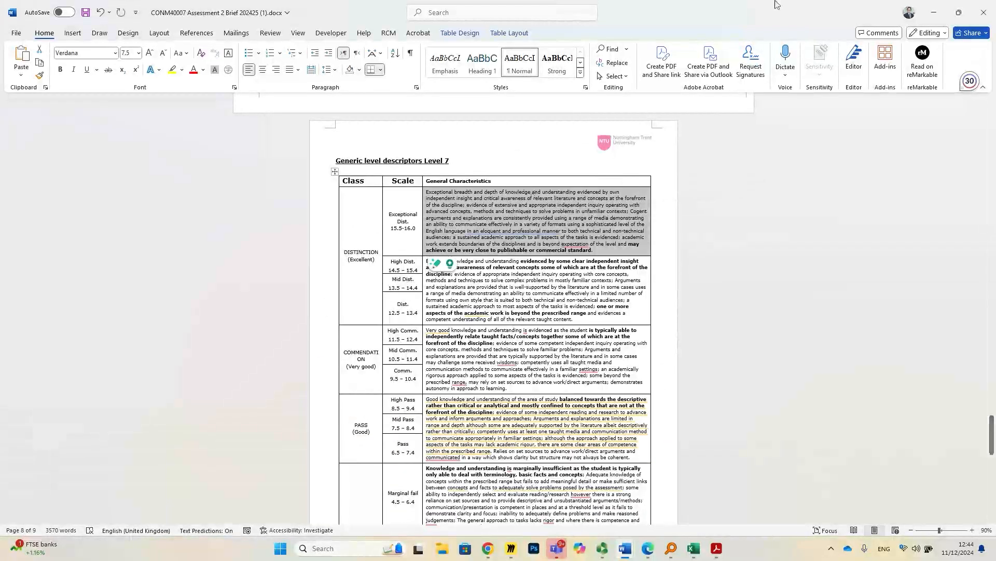
Step: Return to the rubric, paste the copied descriptor as plain text into the Exec Dis description, and switch back to the Word brief
left_click(933, 12)
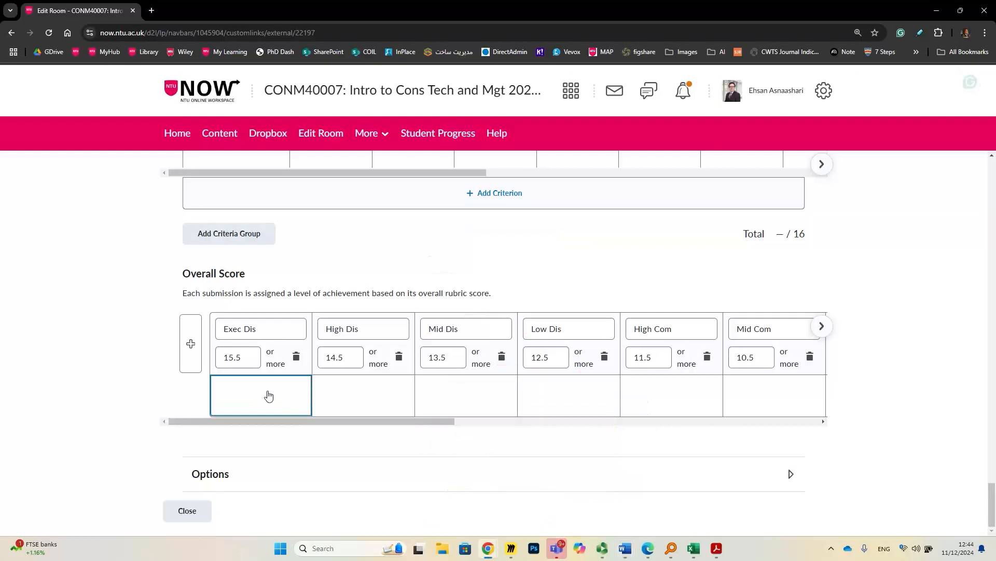
left_click(242, 391)
right_click(240, 391)
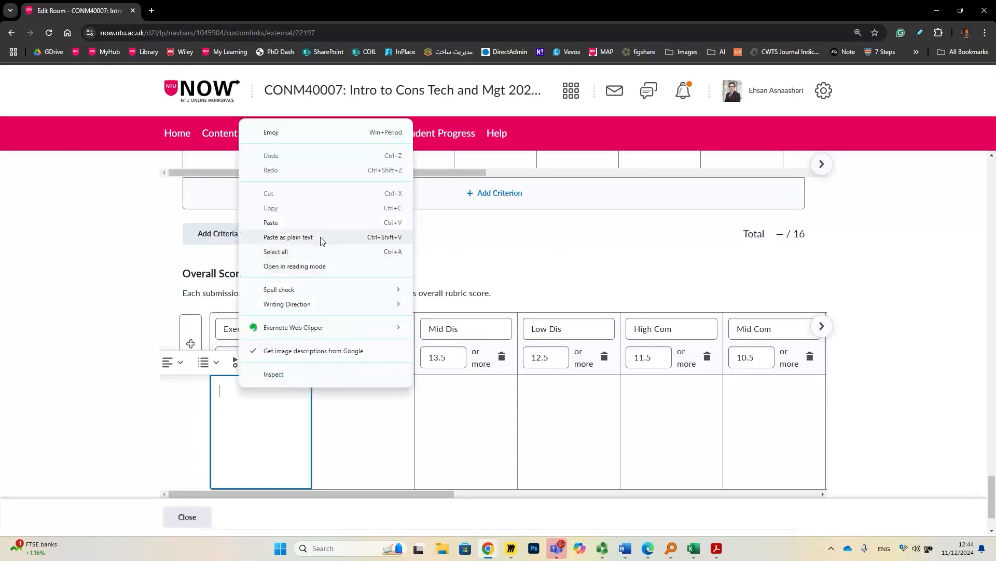
left_click(288, 238)
key("alt+Tab")
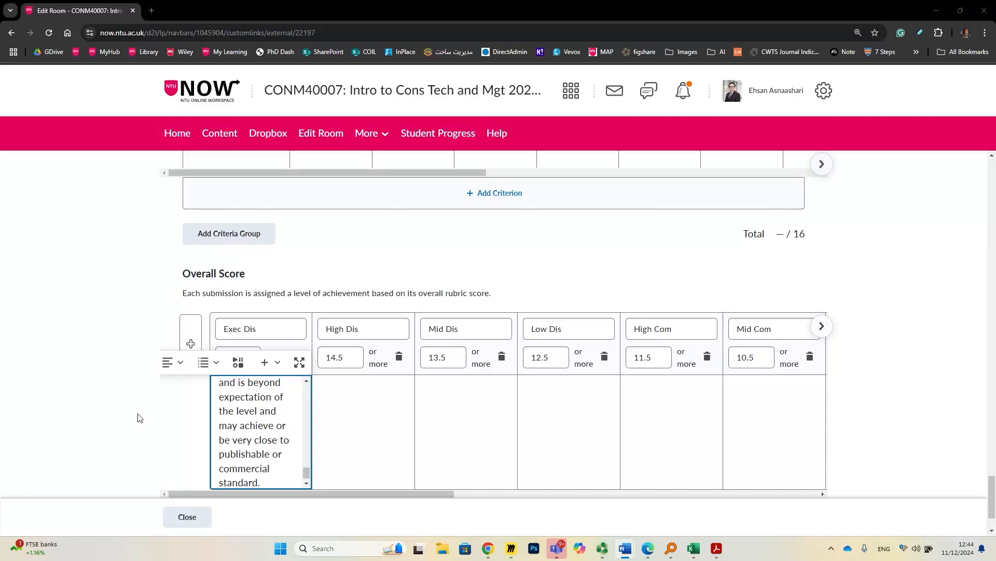
Step: Paste the brief's "Excellent knowledge and understanding" descriptor as plain text into the High Dis and Mid Dis descriptions of the Overall Score
left_click(363, 405)
right_click(359, 389)
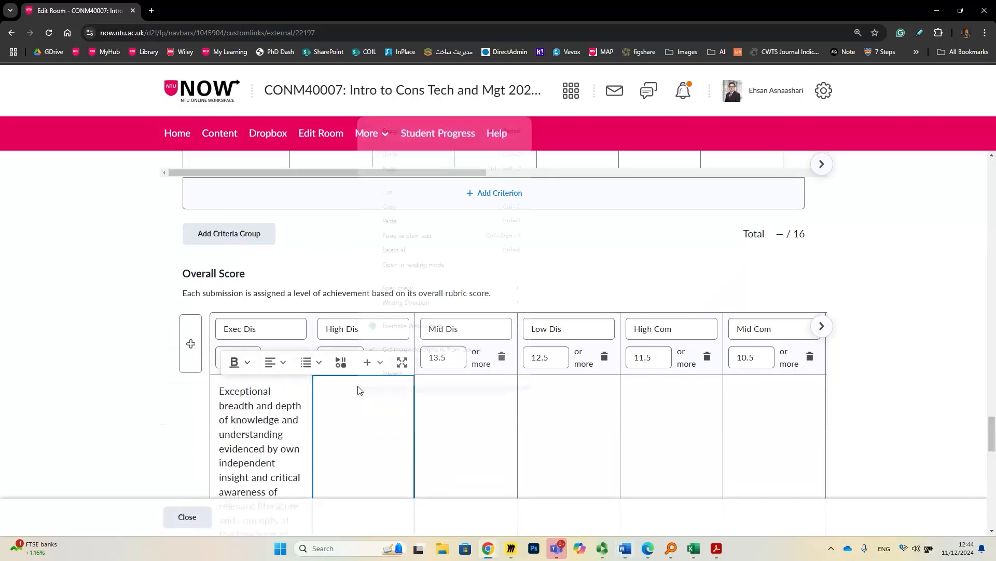
left_click(435, 236)
scroll(447, 312, "up", 3)
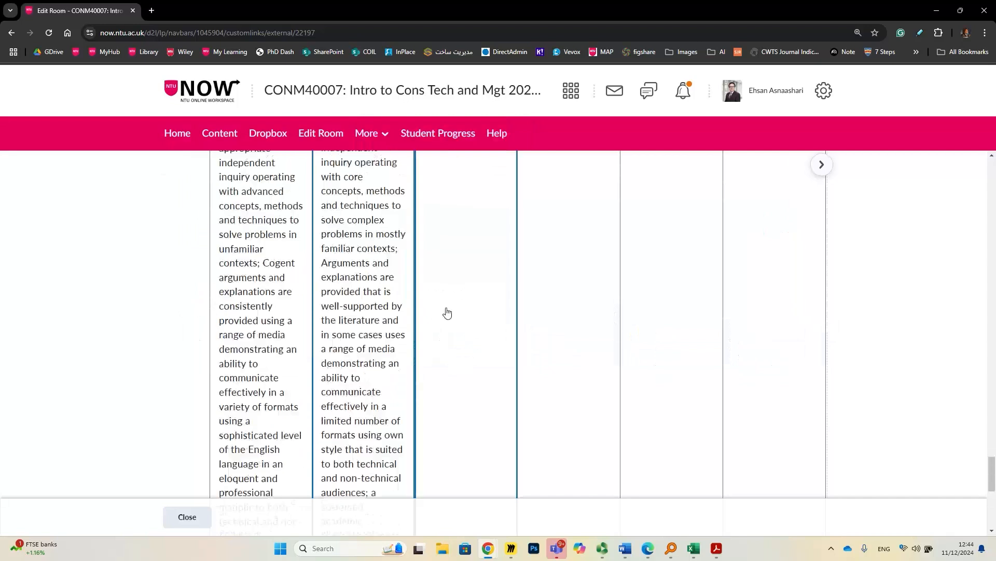
scroll(447, 312, "up", 6)
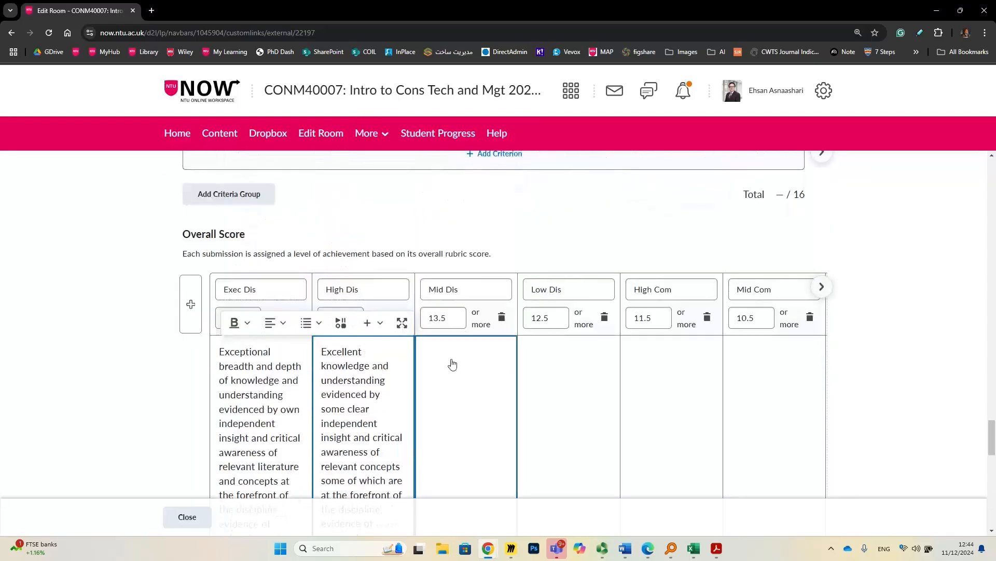
left_click(449, 357)
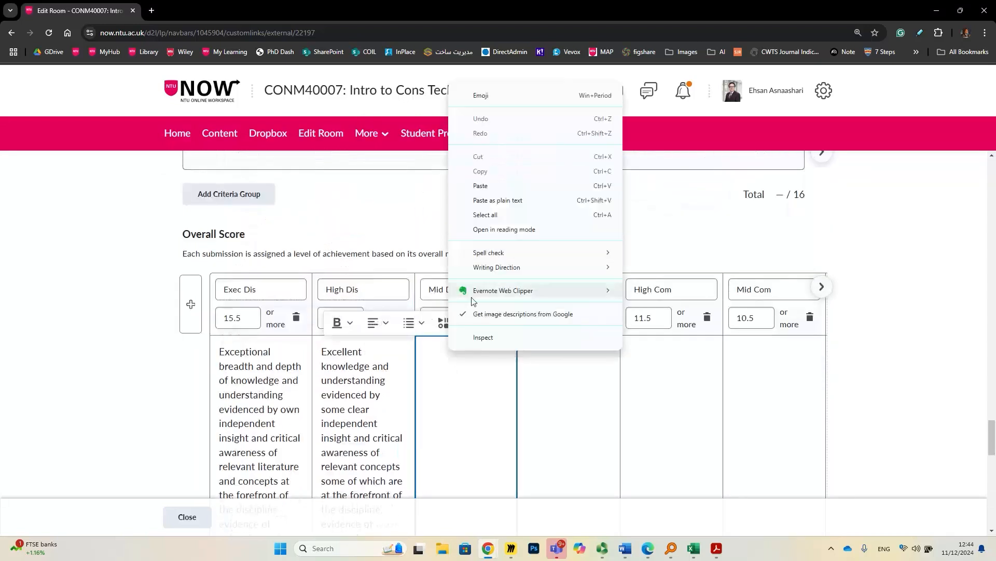
left_click(516, 201)
Step: Paste the same "Excellent knowledge" descriptor as plain text into the Low Dis description
scroll(546, 345, "up", 2)
scroll(546, 345, "up", 8)
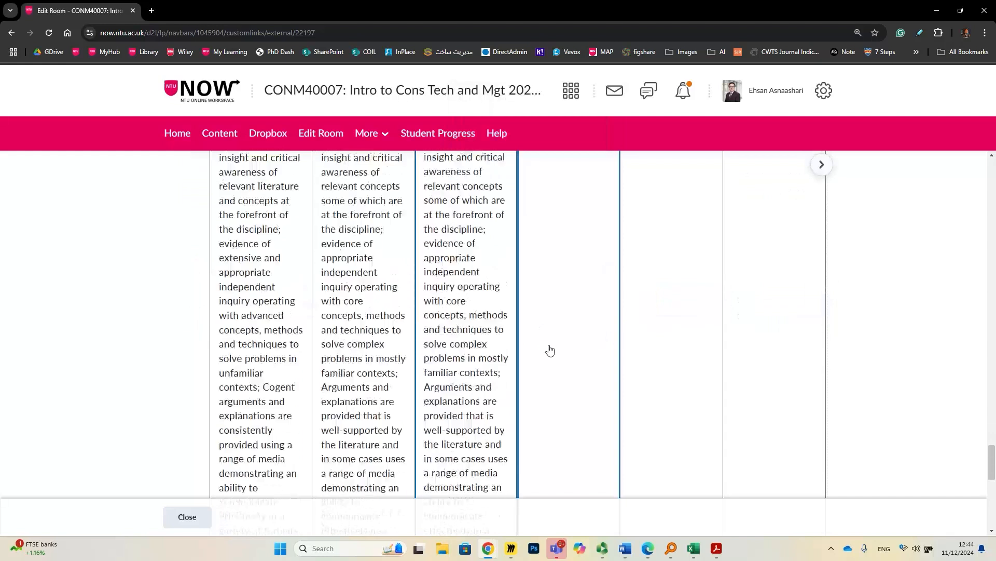
left_click(560, 412)
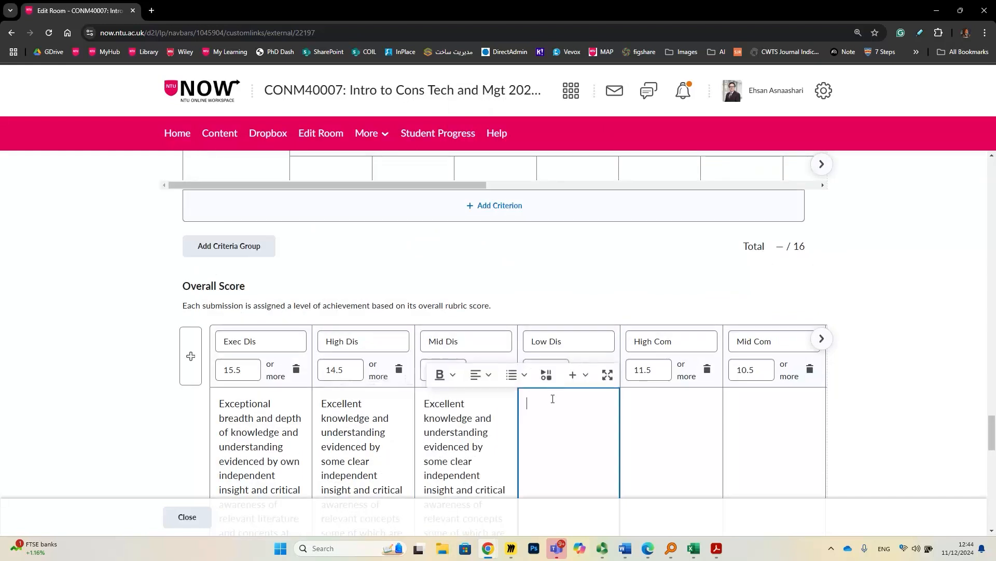
right_click(551, 408)
left_click(622, 254)
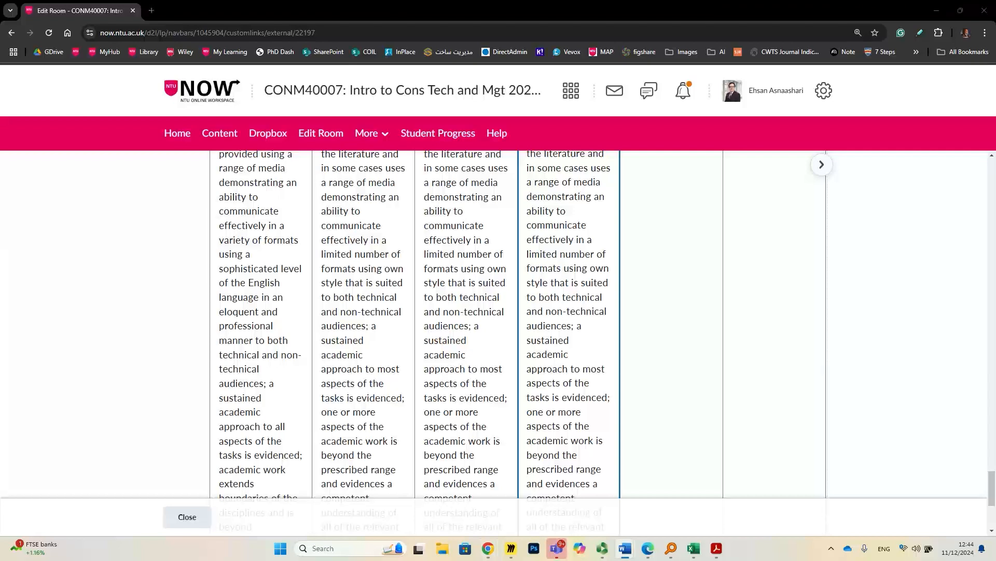
Step: Paste the brief's "Very good knowledge and understanding" descriptor as plain text into the High Com and Mid Com descriptions
scroll(733, 346, "up", 11)
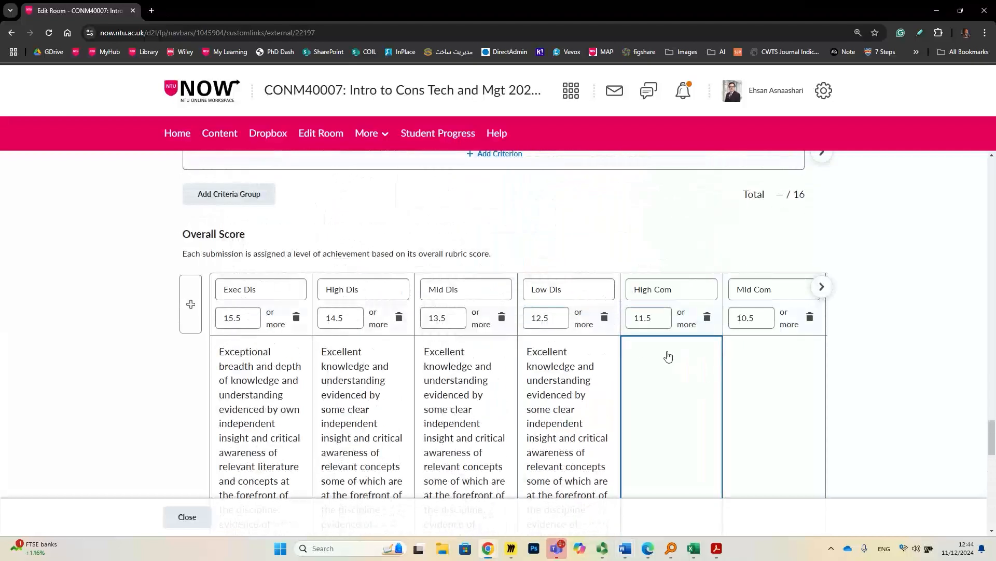
left_click(661, 349)
right_click(662, 349)
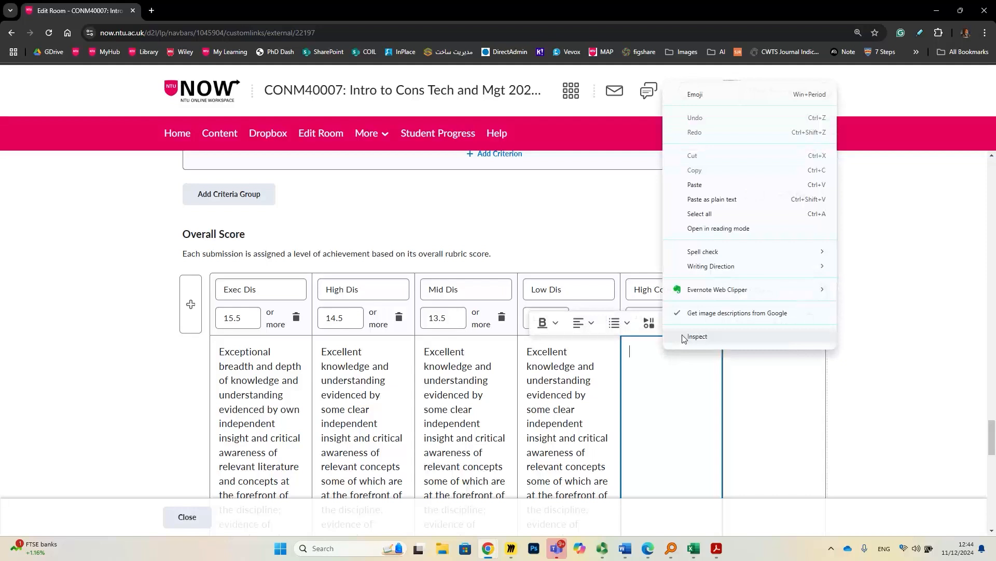
left_click(752, 200)
scroll(759, 225, "up", 10)
scroll(782, 296, "up", 4)
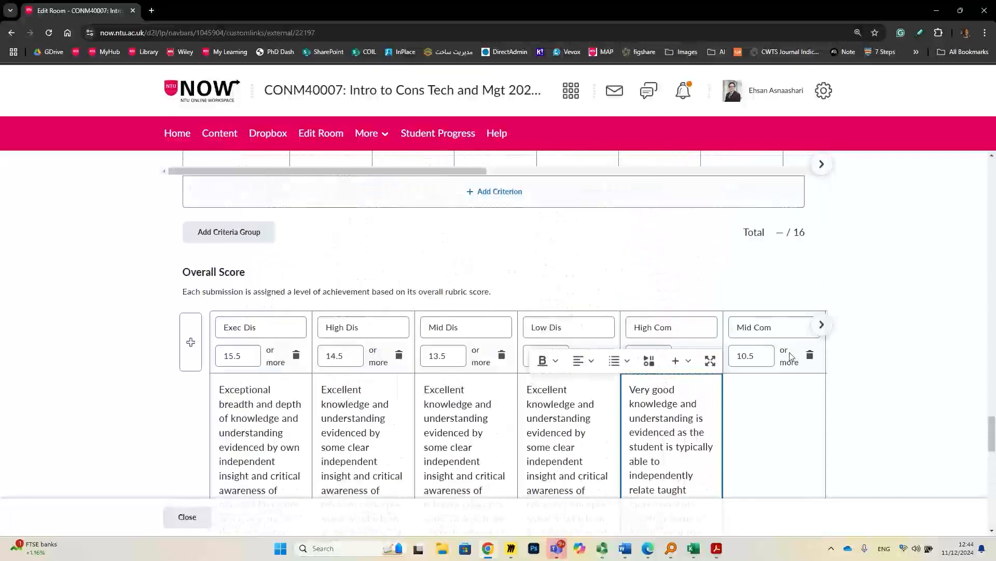
left_click(774, 405)
right_click(773, 394)
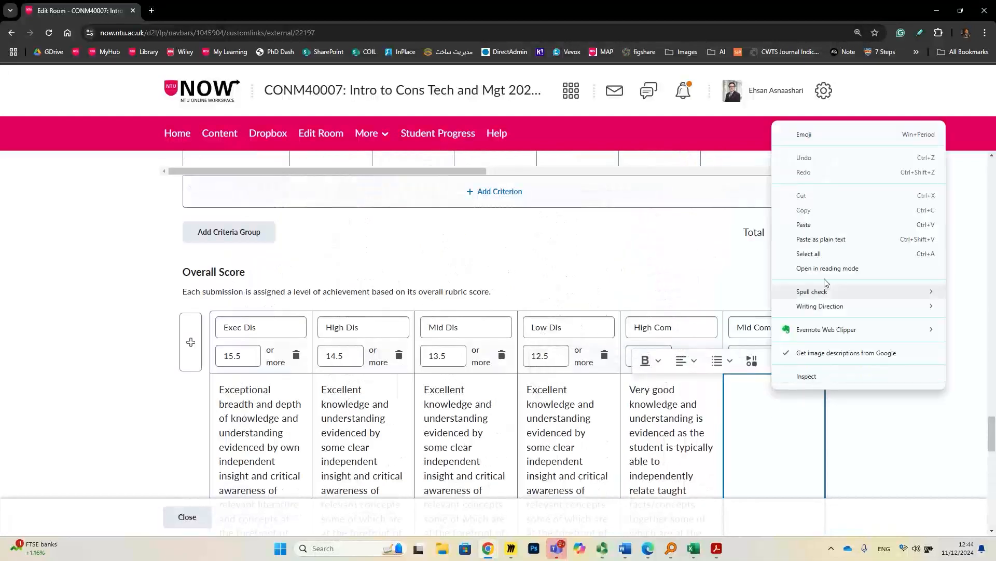
left_click(823, 240)
Step: Paste the same "Very good knowledge" descriptor as plain text into the Low Com description
scroll(823, 272, "up", 5)
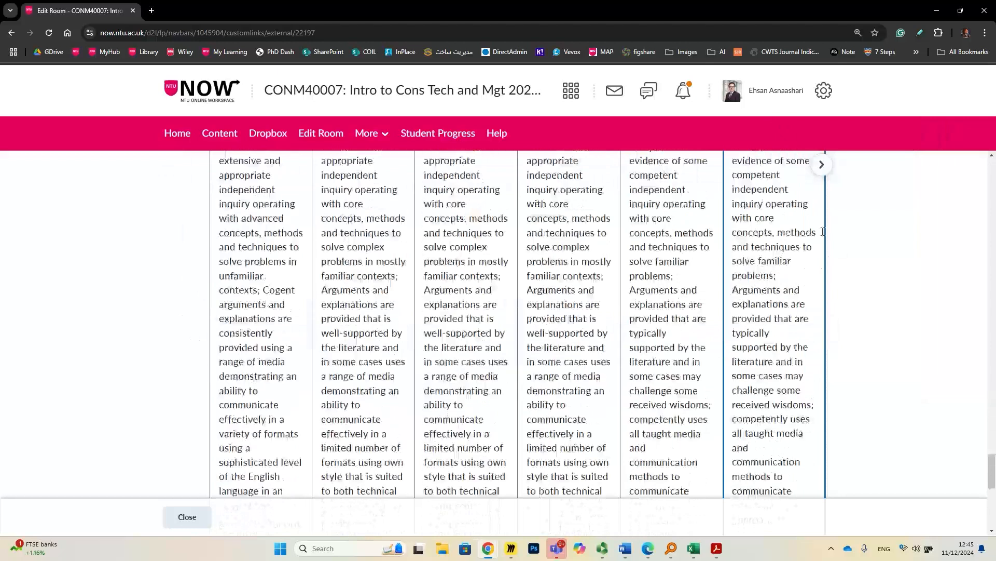
left_click(822, 167)
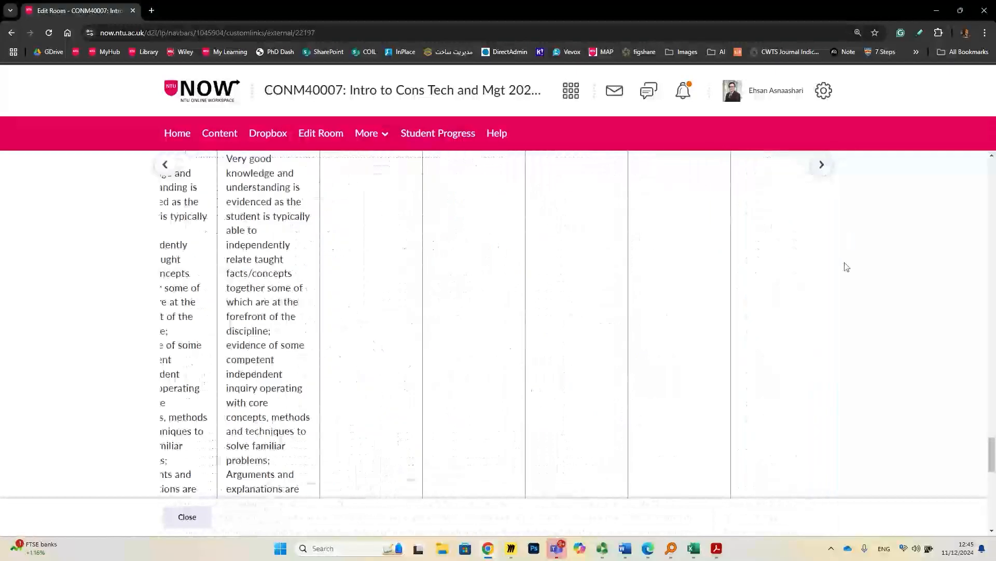
scroll(842, 265, "up", 3)
left_click(323, 339)
right_click(323, 339)
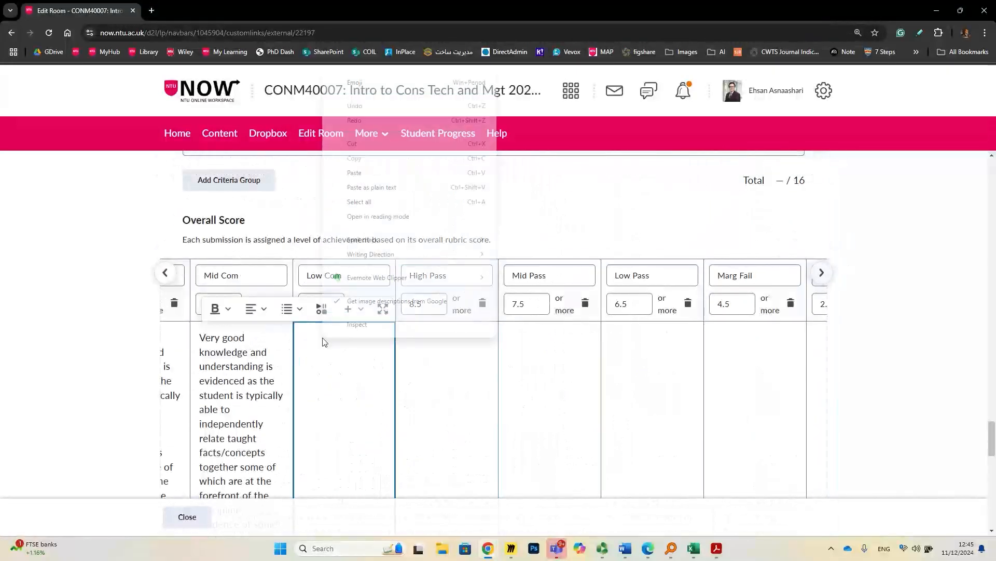
left_click(397, 187)
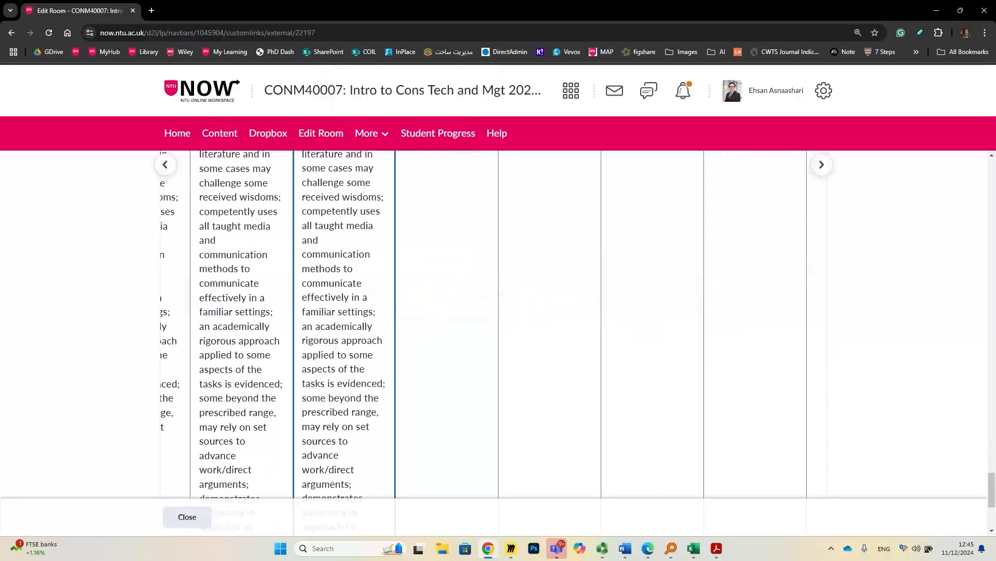
Step: Paste the brief's "Good knowledge and understanding" descriptor as plain text into the High Pass and Mid Pass descriptions
key("alt+Tab")
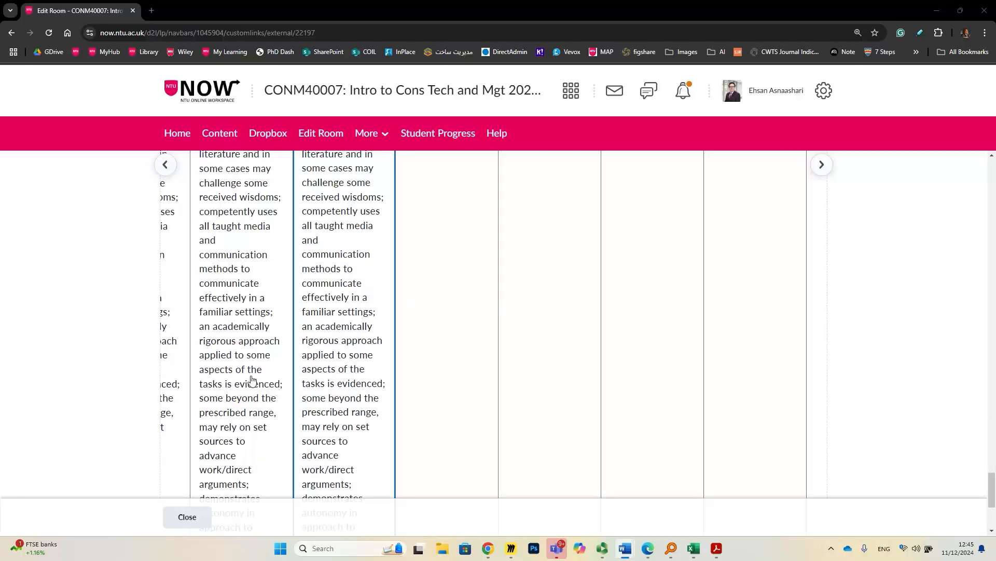
scroll(576, 380, "up", 10)
left_click(437, 366)
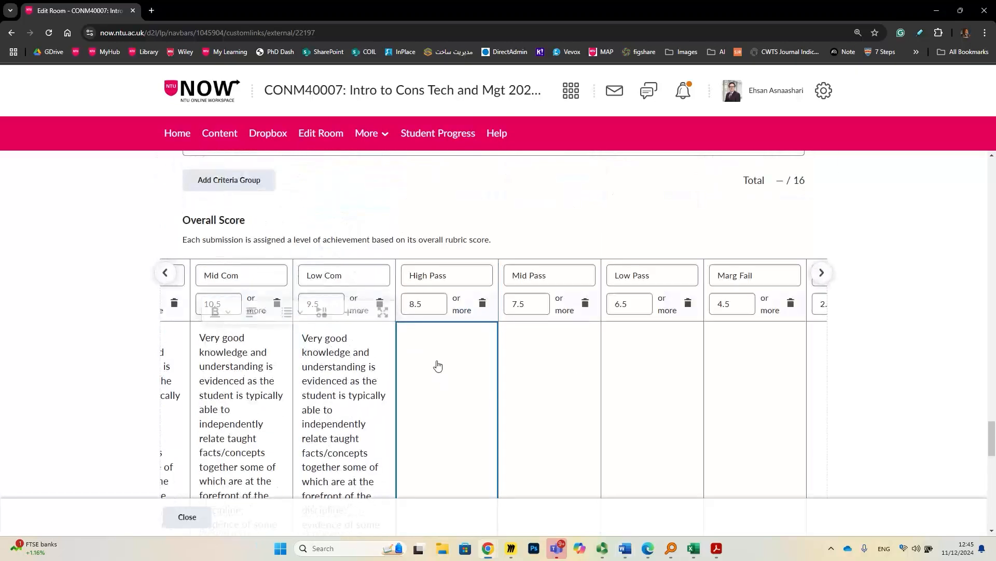
right_click(425, 335)
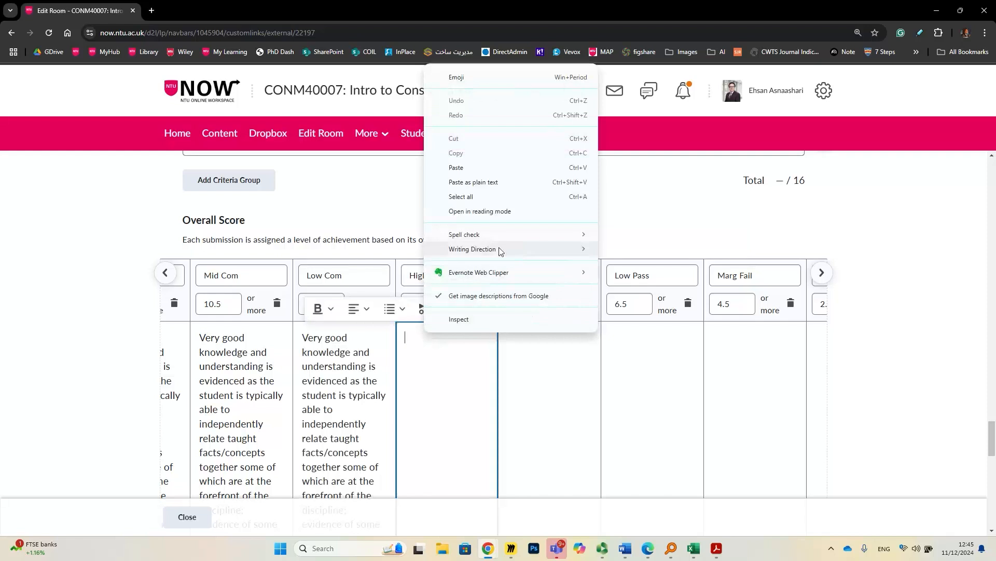
left_click(474, 183)
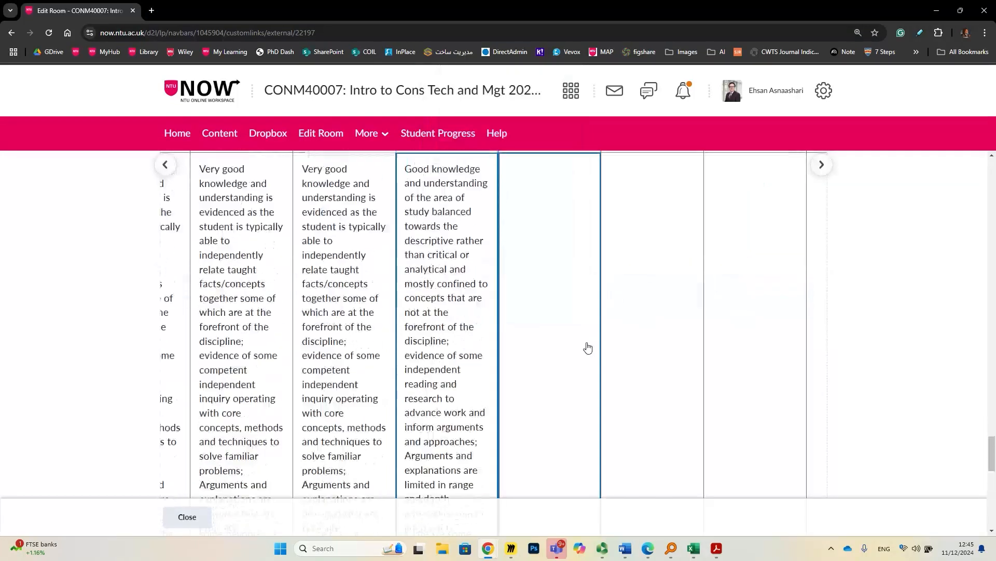
right_click(542, 358)
left_click(613, 213)
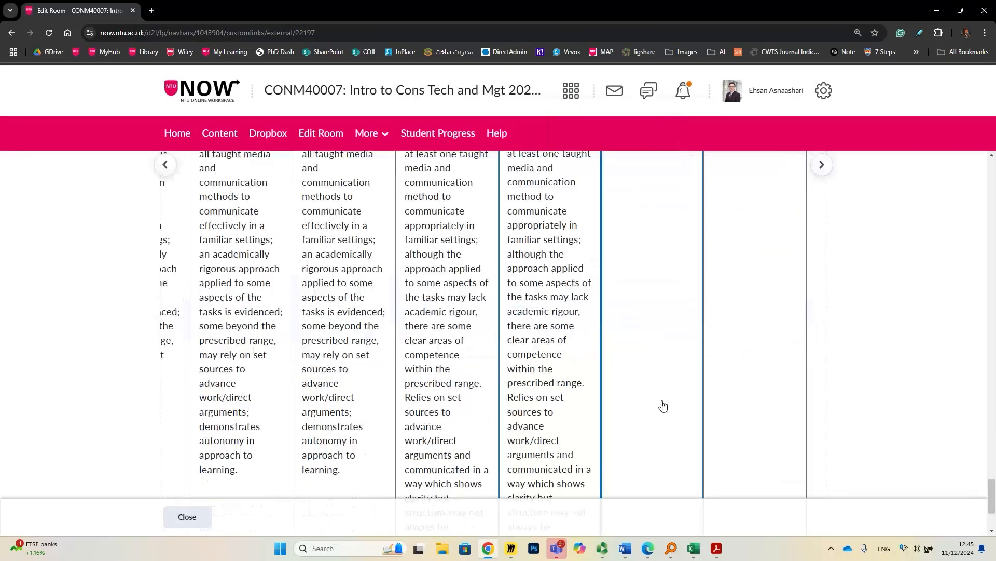
Step: Paste the same "Good knowledge" descriptor into the Low Pass description
scroll(663, 406, "up", 10)
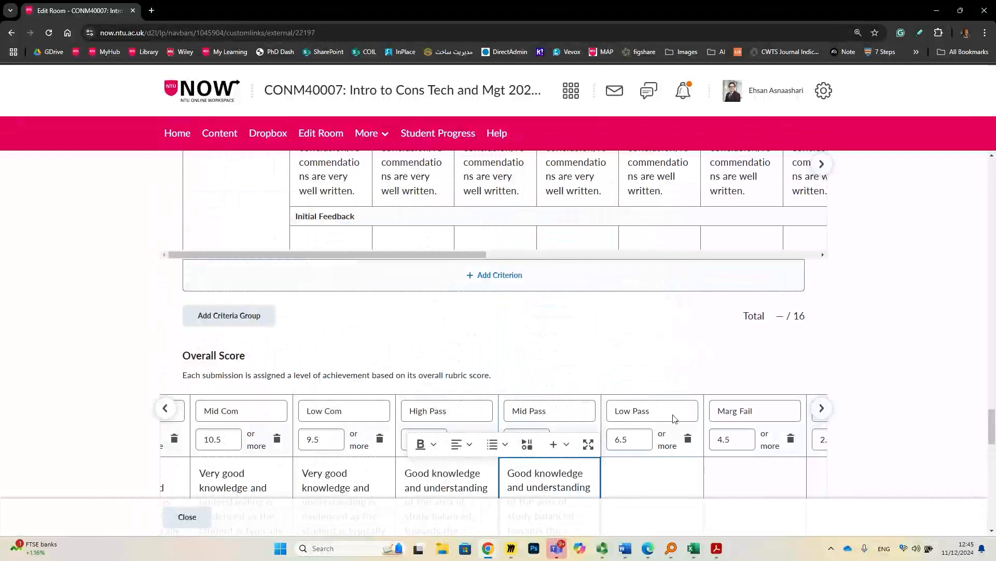
scroll(674, 419, "down", 2)
left_click(647, 378)
key("ctrl+v")
scroll(696, 369, "up", 3)
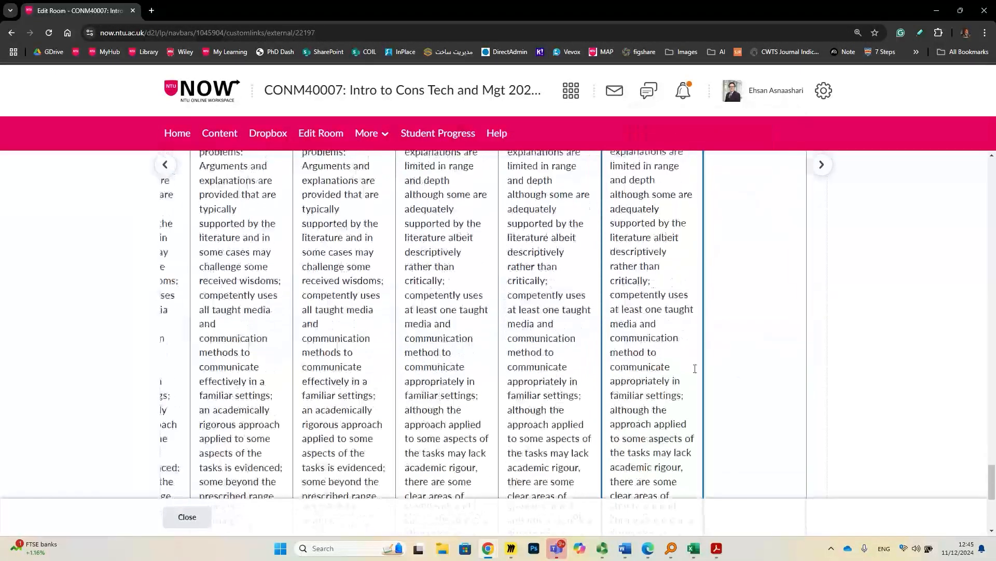
Step: Paste the brief's "marginally insufficient" knowledge descriptor as plain text into the Marg Fail description
scroll(695, 368, "up", 8)
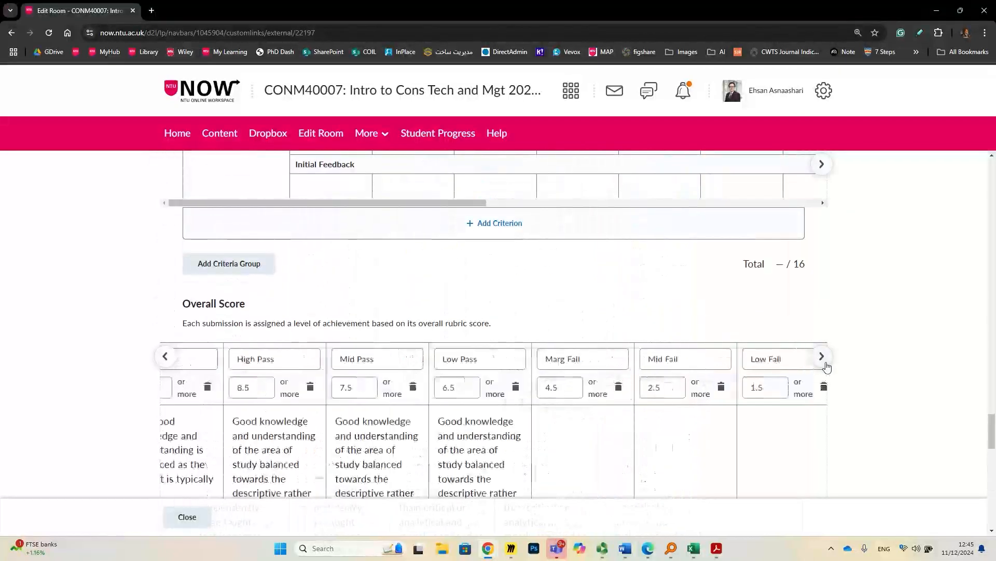
left_click(822, 357)
key("alt+Tab")
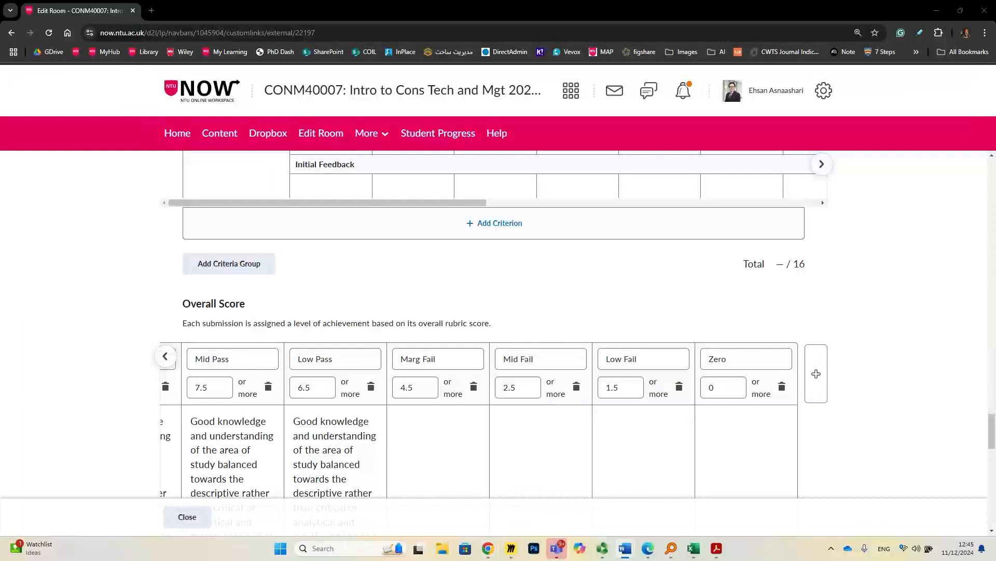
left_click(436, 480)
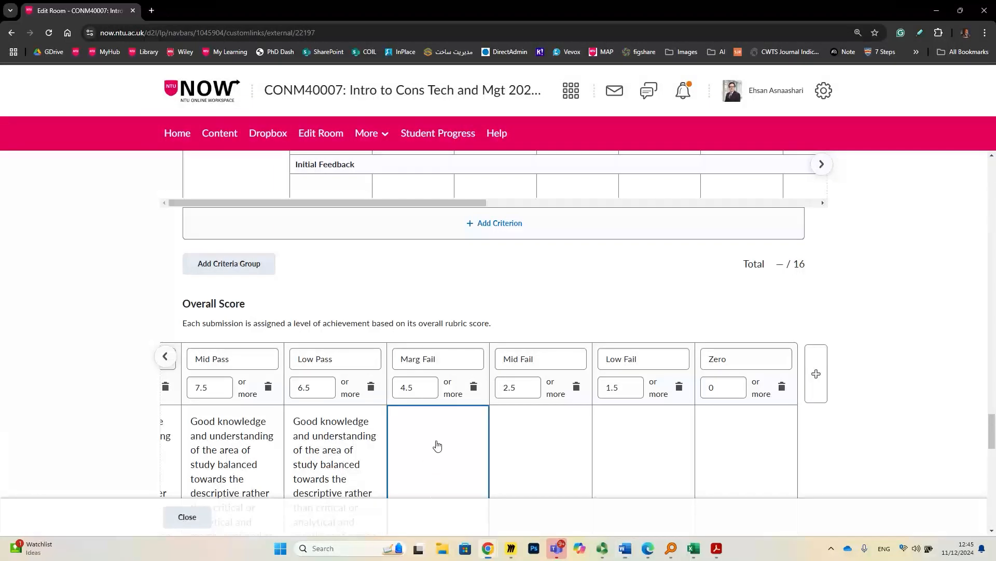
right_click(426, 424)
left_click(487, 275)
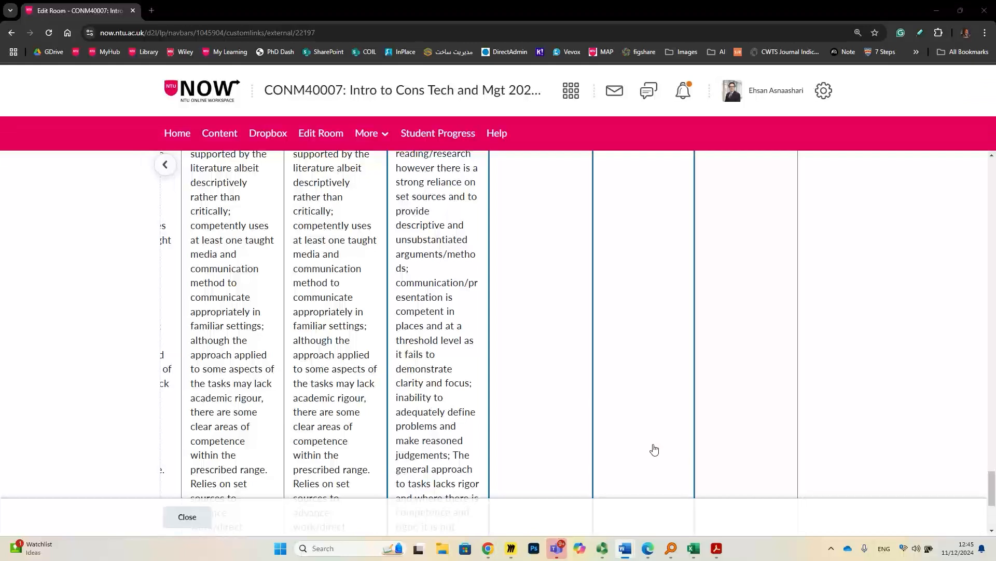
Step: Paste the brief's "insufficient" knowledge descriptor as plain text into the Mid Fail description
left_click(539, 418)
right_click(507, 322)
left_click(570, 199)
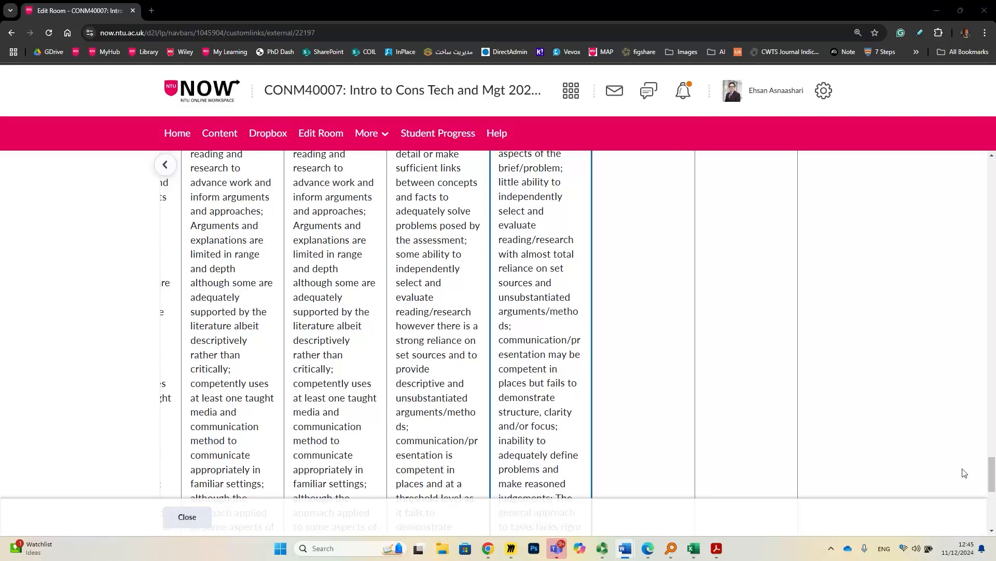
Step: Paste the brief's "highly insufficient" knowledge descriptor as plain text into the Low Fail description
scroll(735, 390, "up", 10)
left_click(647, 418)
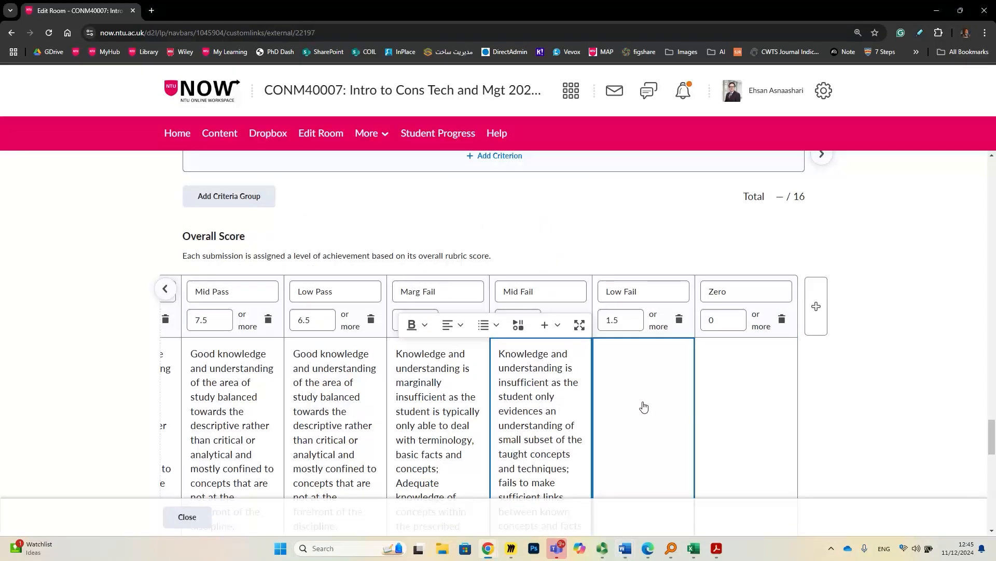
right_click(629, 358)
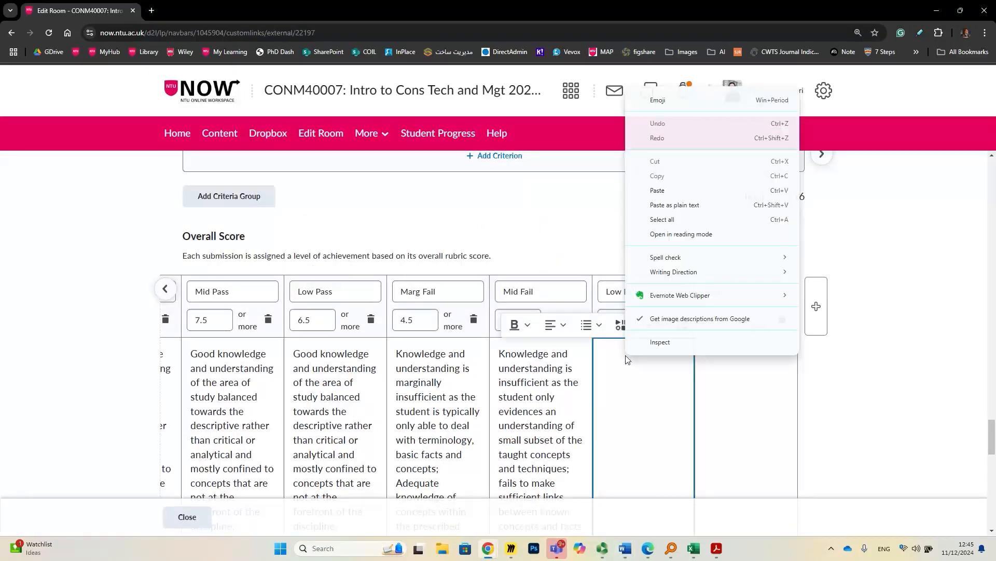
left_click(675, 204)
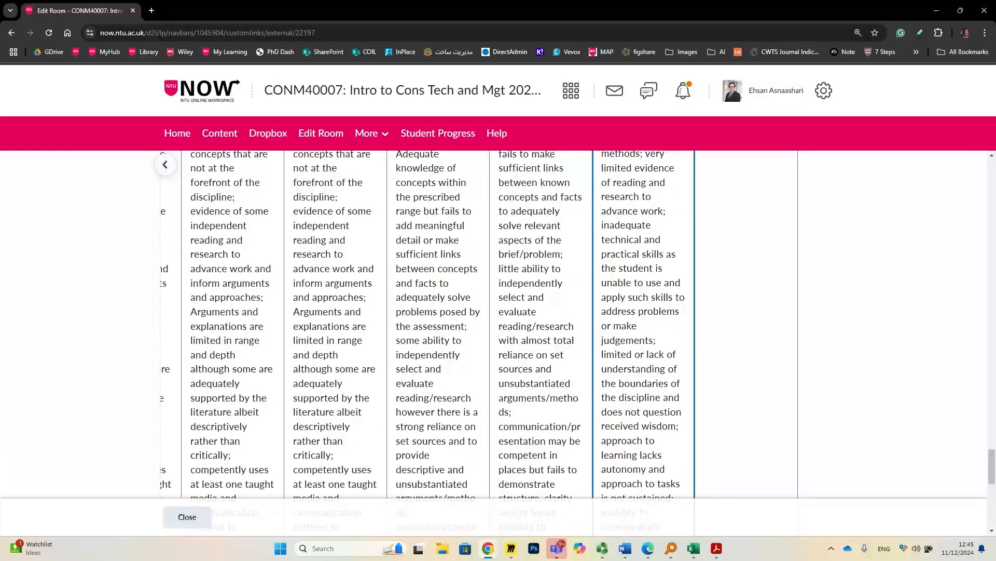
Step: Paste "Work of no merit OR not submitted, penalty in some misconduct cases." from the brief as plain text into the Zero description
key("alt+Tab")
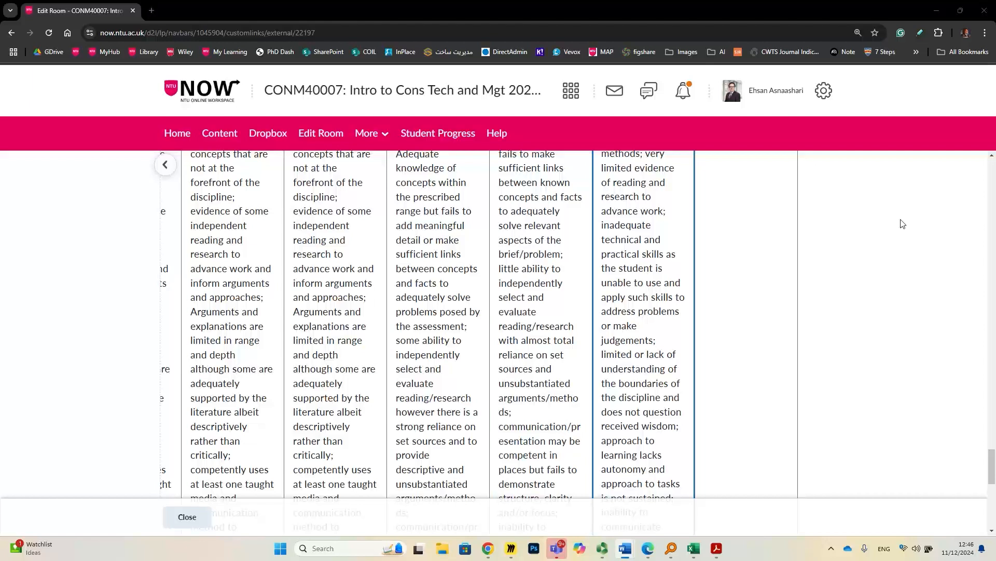
left_click(742, 291)
scroll(743, 353, "up", 6)
left_click(732, 340)
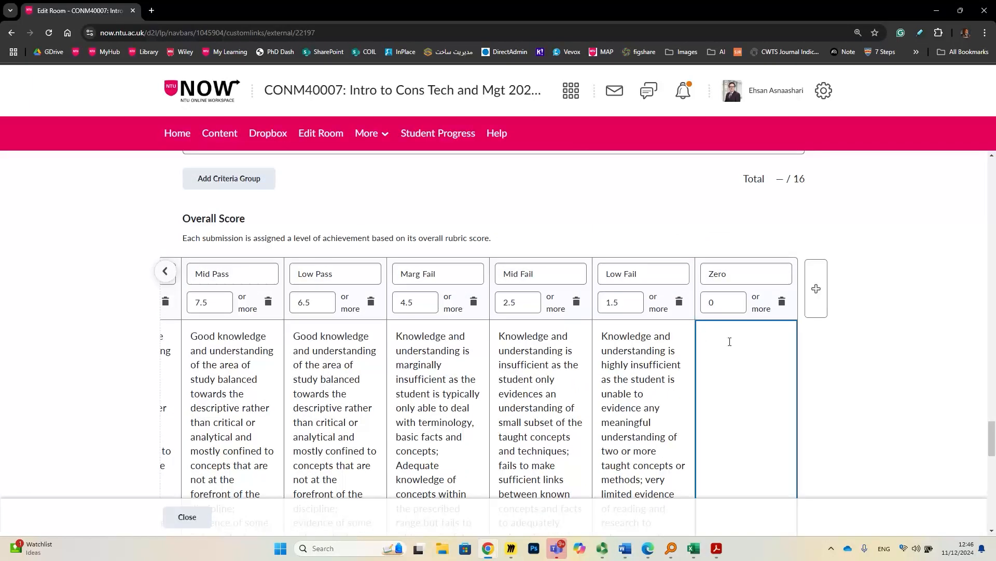
right_click(729, 339)
left_click(790, 192)
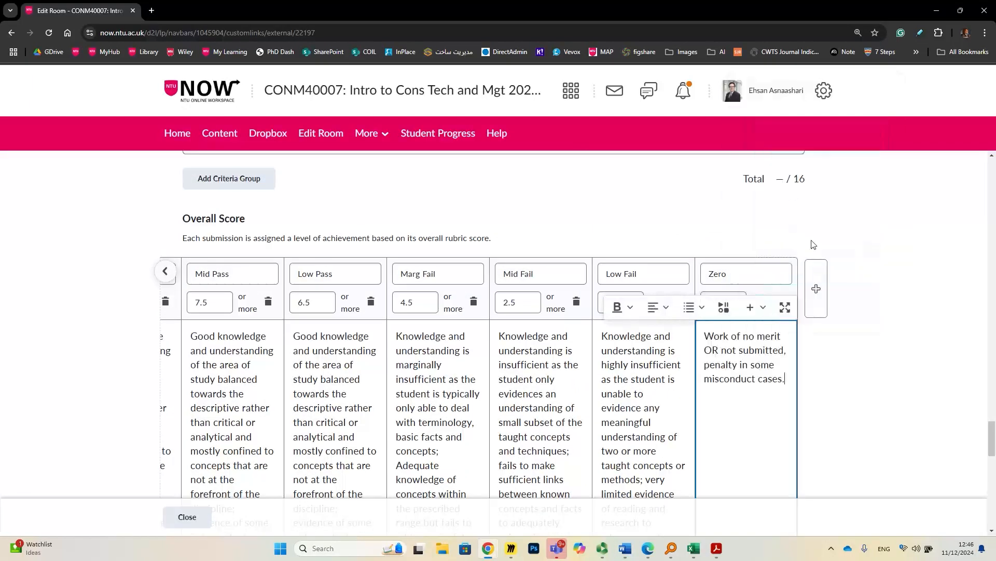
left_click(889, 358)
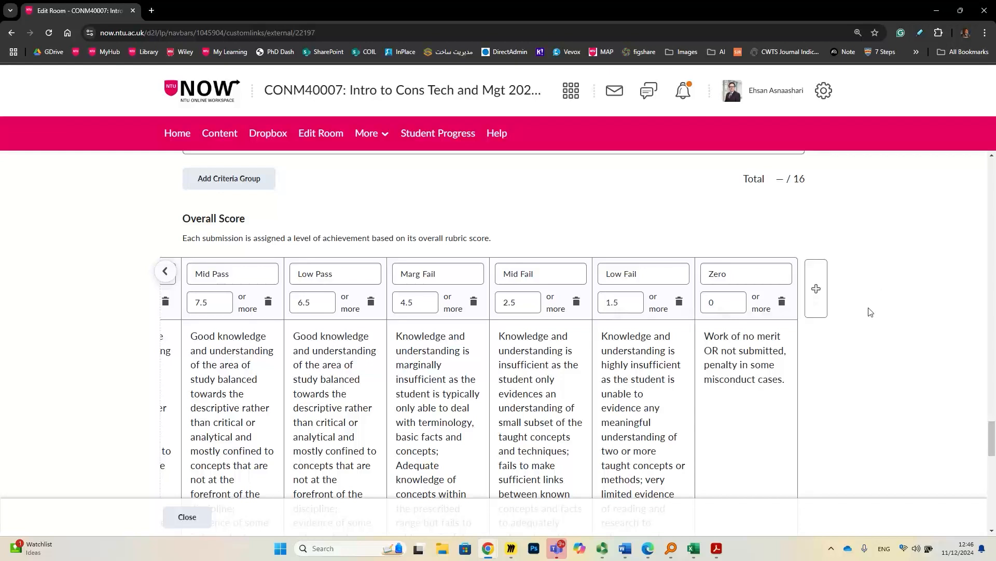
scroll(498, 342, "up", 15)
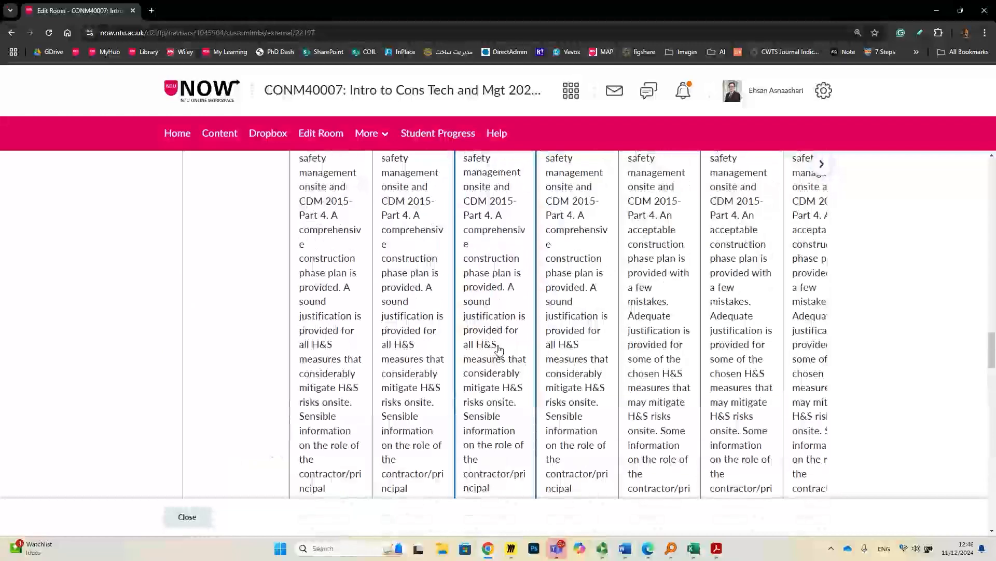
Step: Review the rubric from its name and scoring settings through the criteria's level names, points and descriptors
scroll(498, 349, "up", 15)
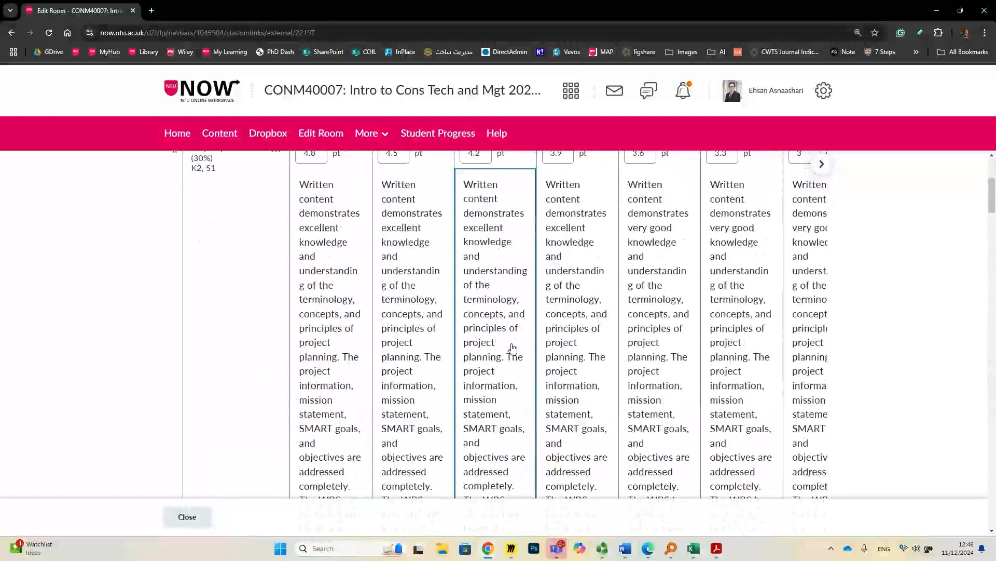
scroll(512, 347, "up", 5)
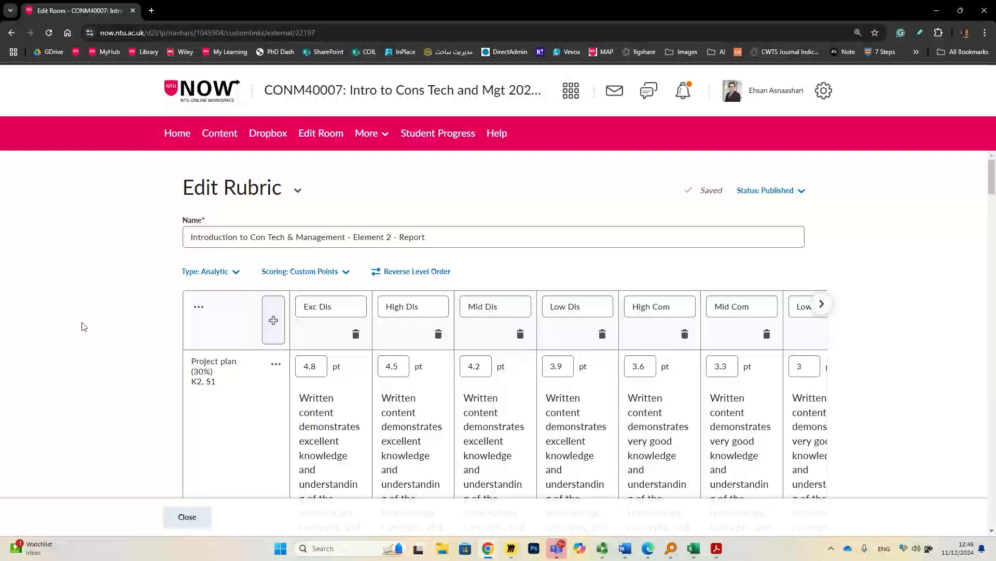
scroll(102, 328, "down", 1)
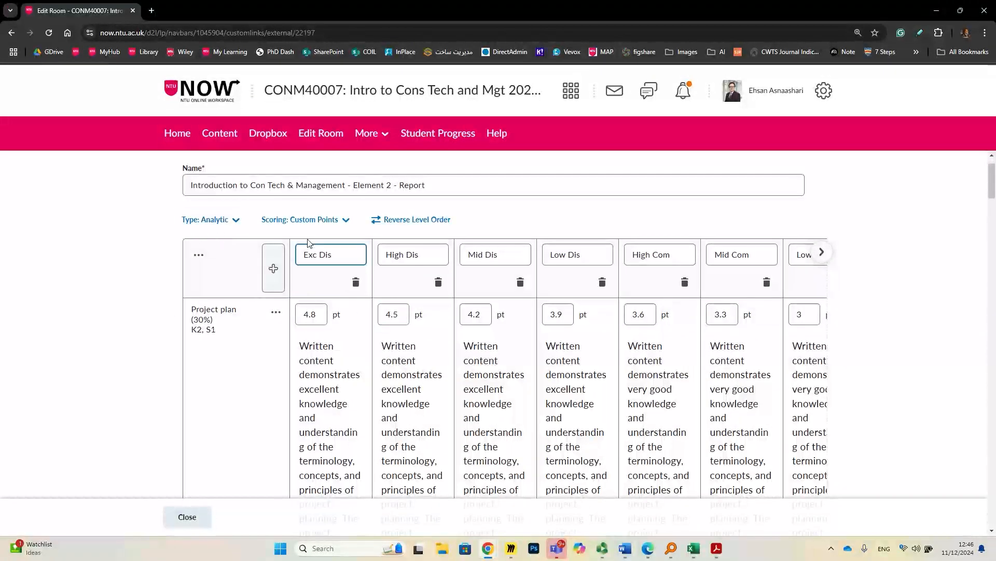
scroll(333, 263, "down", 1)
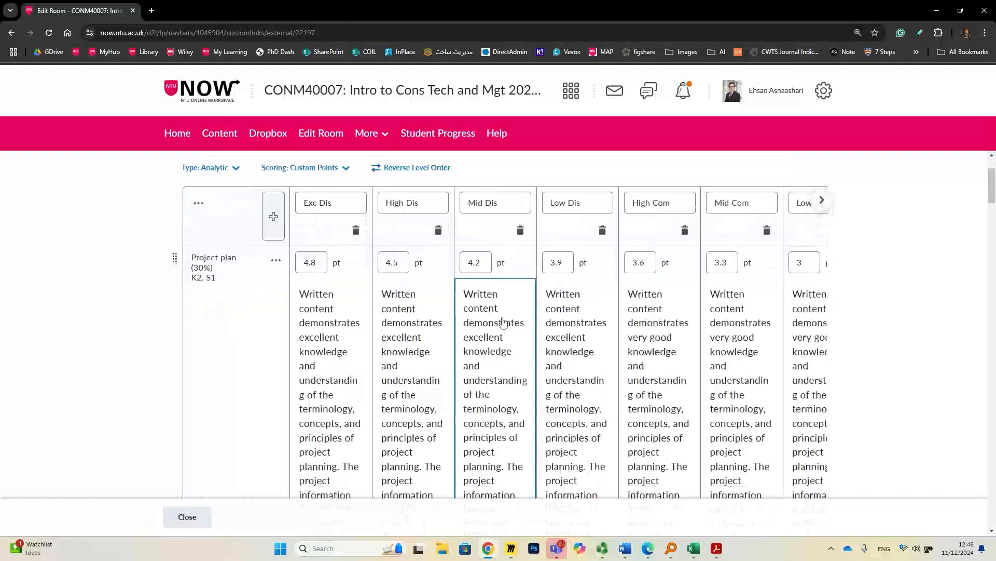
scroll(796, 353, "down", 15)
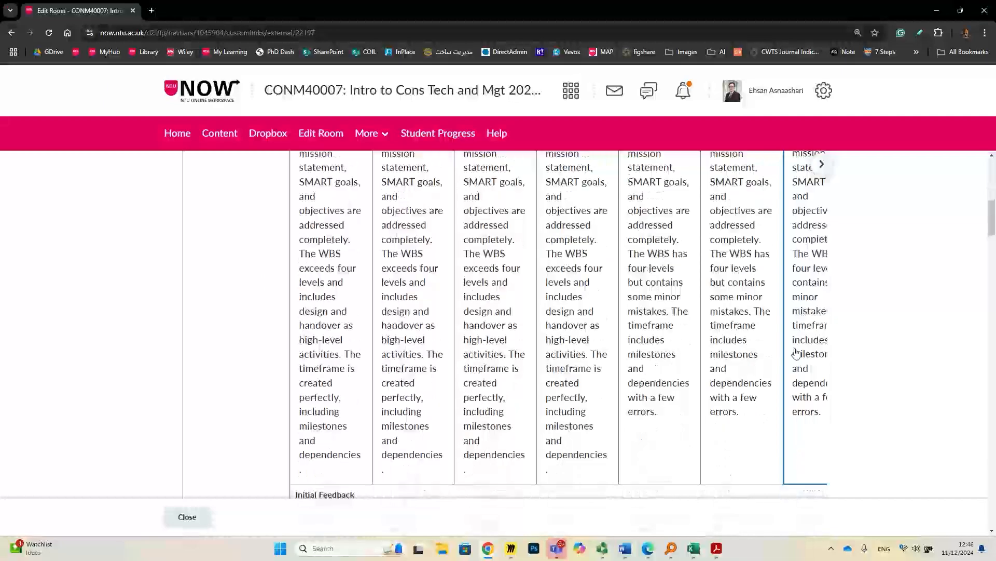
scroll(796, 353, "down", 10)
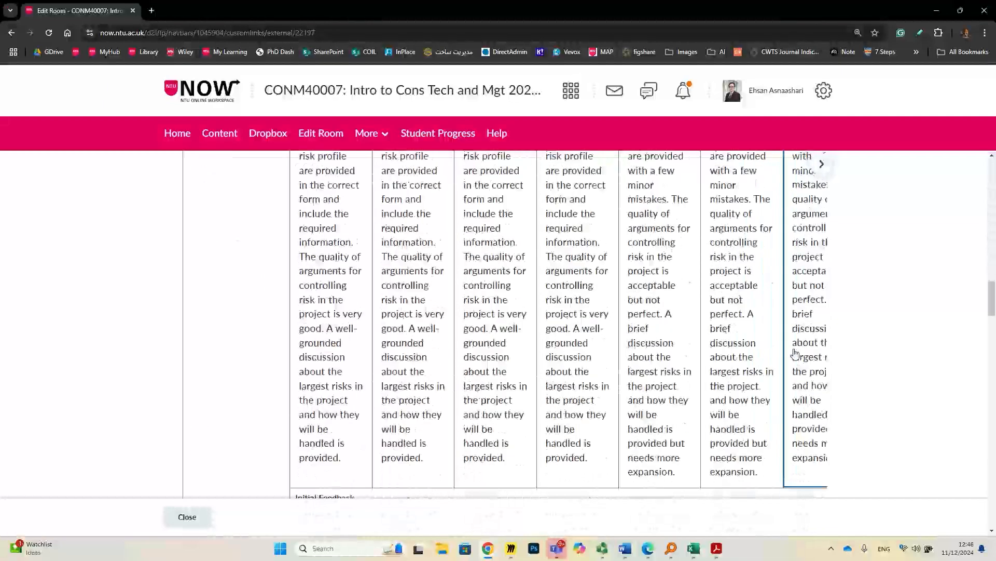
Step: Check the Overall Score levels back to Exec Dis with their thresholds and descriptions, and close the rubric editor
scroll(796, 353, "down", 12)
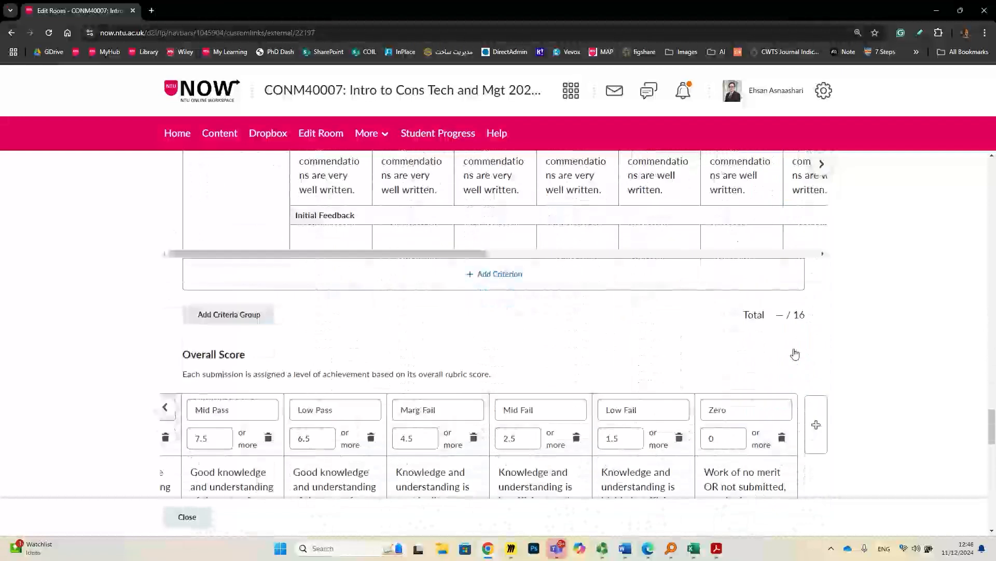
scroll(795, 353, "up", 5)
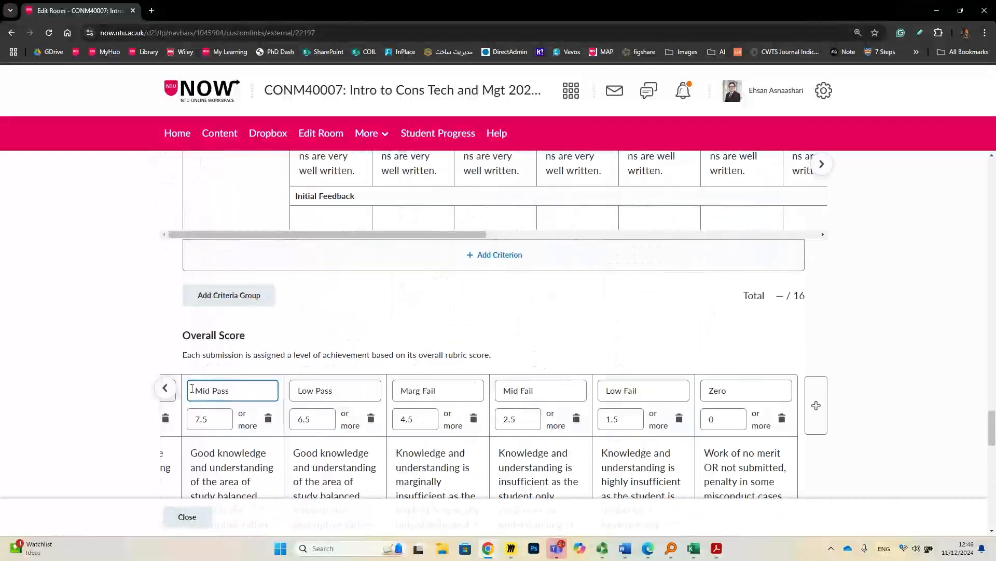
left_click(171, 392)
left_click(166, 389)
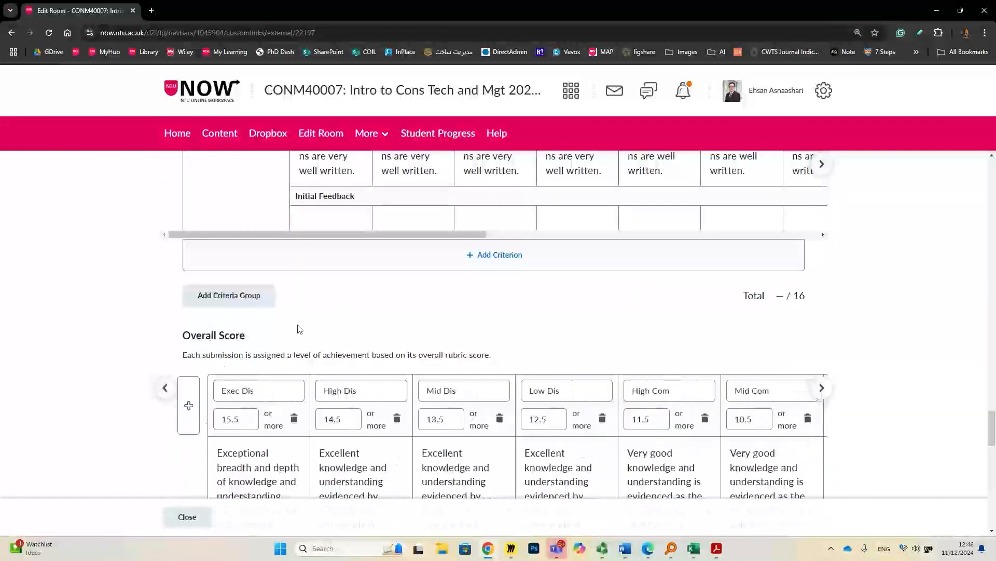
scroll(190, 322, "down", 3)
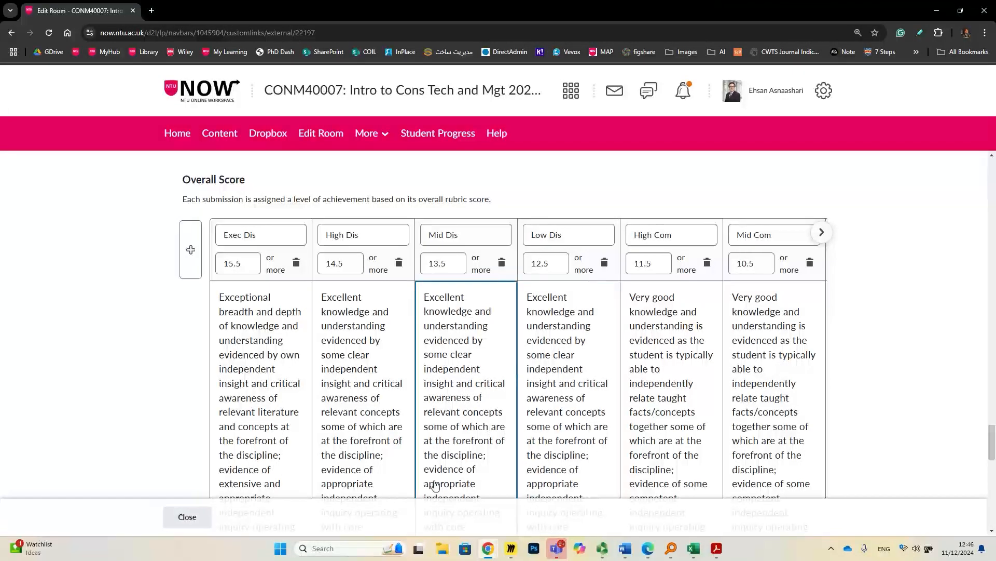
left_click(189, 521)
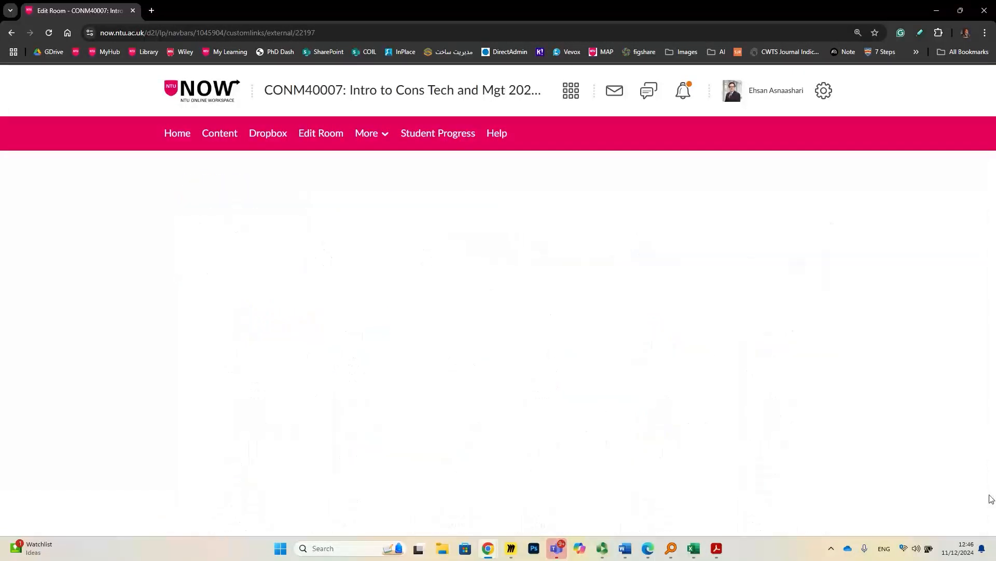